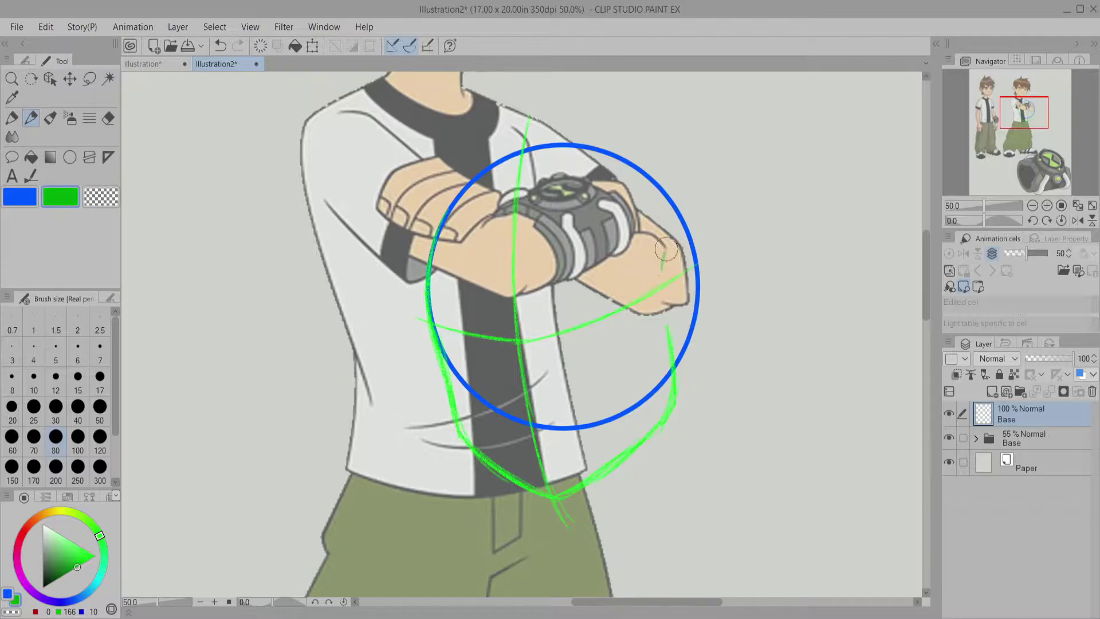
Step: Draw the ear on the right side of the head in green and replace the curved horizontal face guide with a lower one
left_click_drag(711, 306, 685, 356)
mouse_move(692, 232)
left_mouse_down()
mouse_move(714, 261)
mouse_move(706, 334)
left_mouse_up()
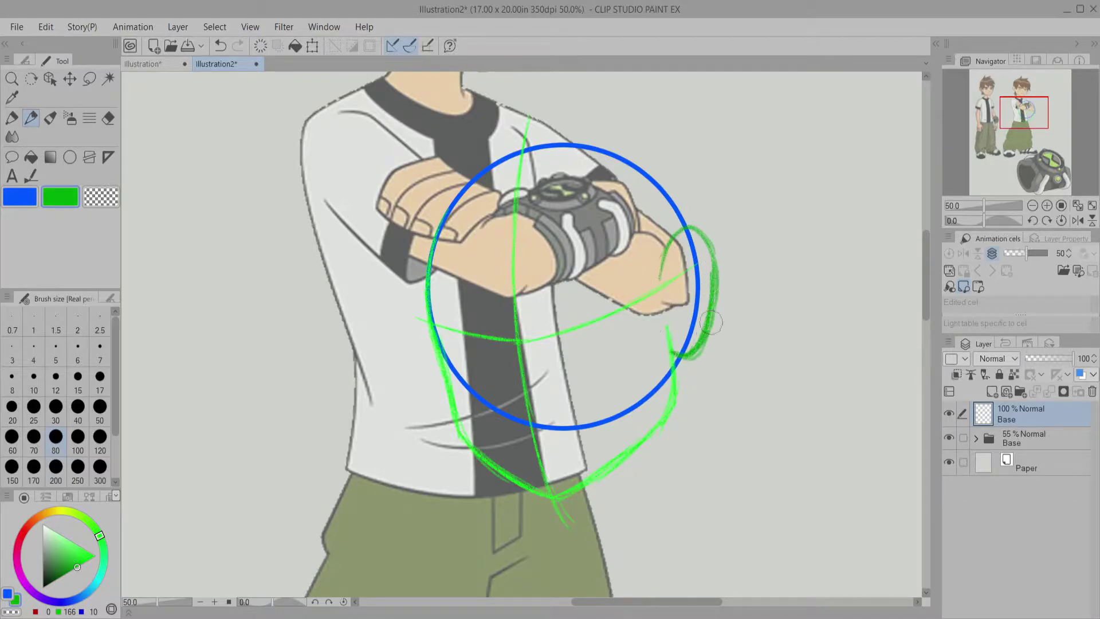
left_click(463, 315, "alt")
left_click_drag(462, 315, 482, 340)
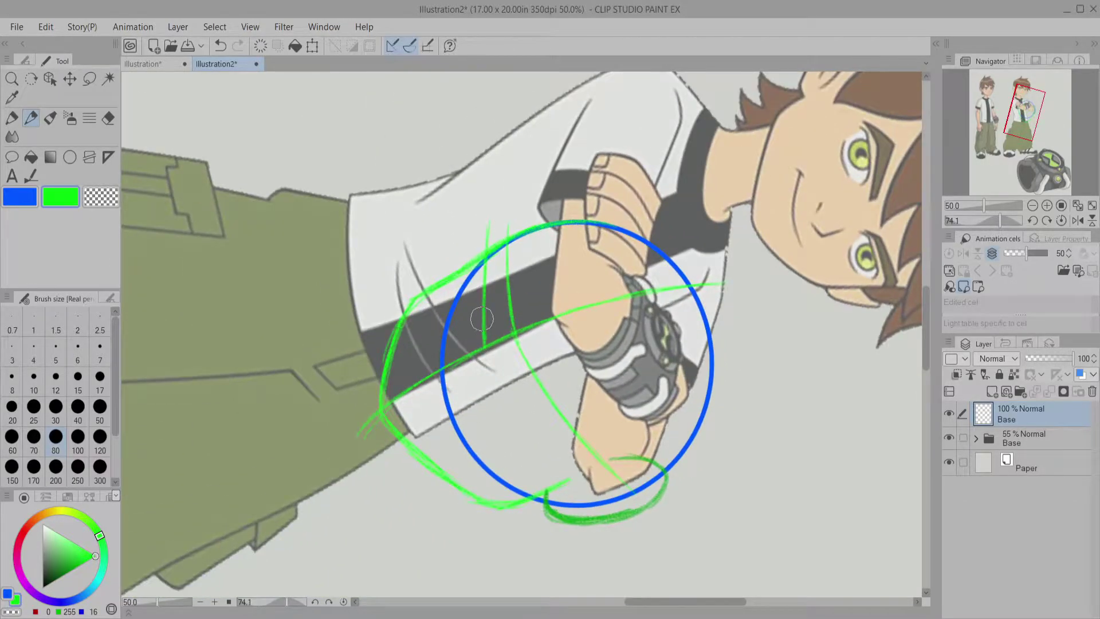
key("ctrl+shift+r")
key("p")
key("c")
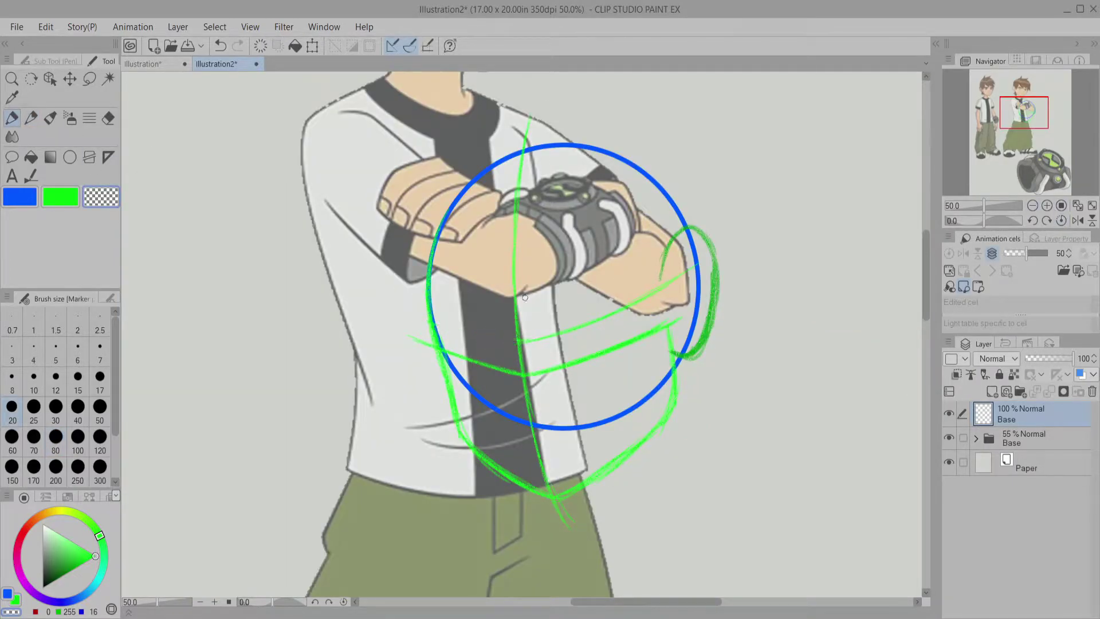
key("c")
key("m")
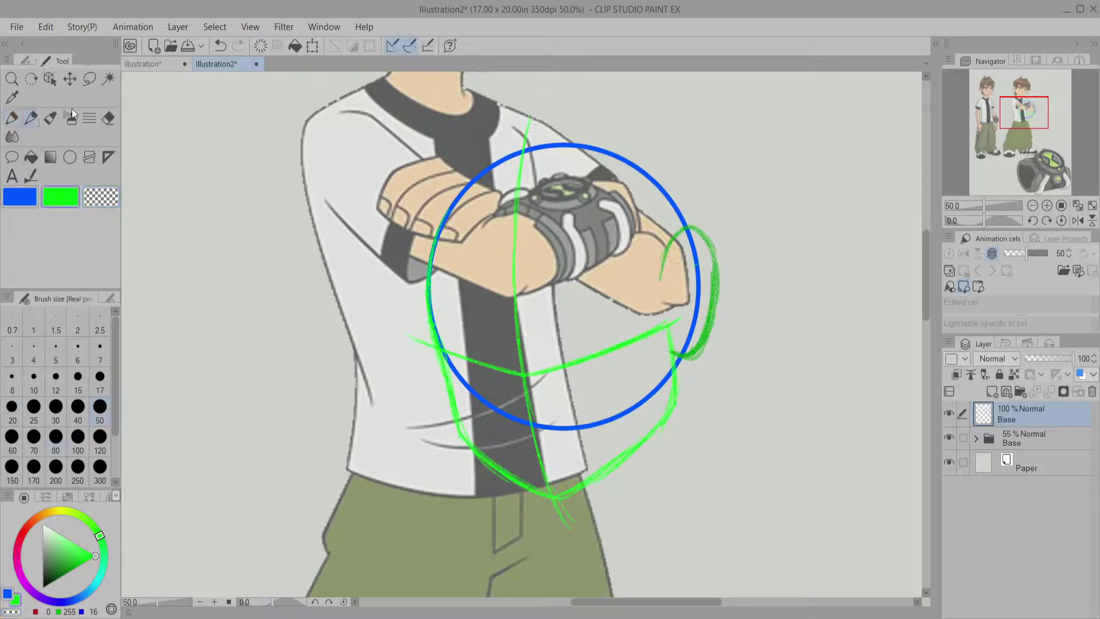
Step: Transform the head sketch, rotating it slightly counterclockwise
scroll(580, 258, "down", 2)
left_click_drag(579, 258, 515, 233)
mouse_move(399, 163)
left_mouse_down()
mouse_move(489, 109)
mouse_move(453, 112)
left_mouse_up()
key("ctrl+t")
mouse_move(667, 217)
left_mouse_down()
mouse_move(688, 253)
mouse_move(573, 321)
left_mouse_up()
left_click(503, 438)
Step: Add a layer beneath the head sketch and draw the neck, collar and shoulder lines in purple (RGB 142, 0, 160)
key("p")
mouse_move(100, 535)
left_mouse_down()
mouse_move(94, 579)
mouse_move(25, 583)
left_mouse_up()
key("ctrl+d")
left_click(75, 567)
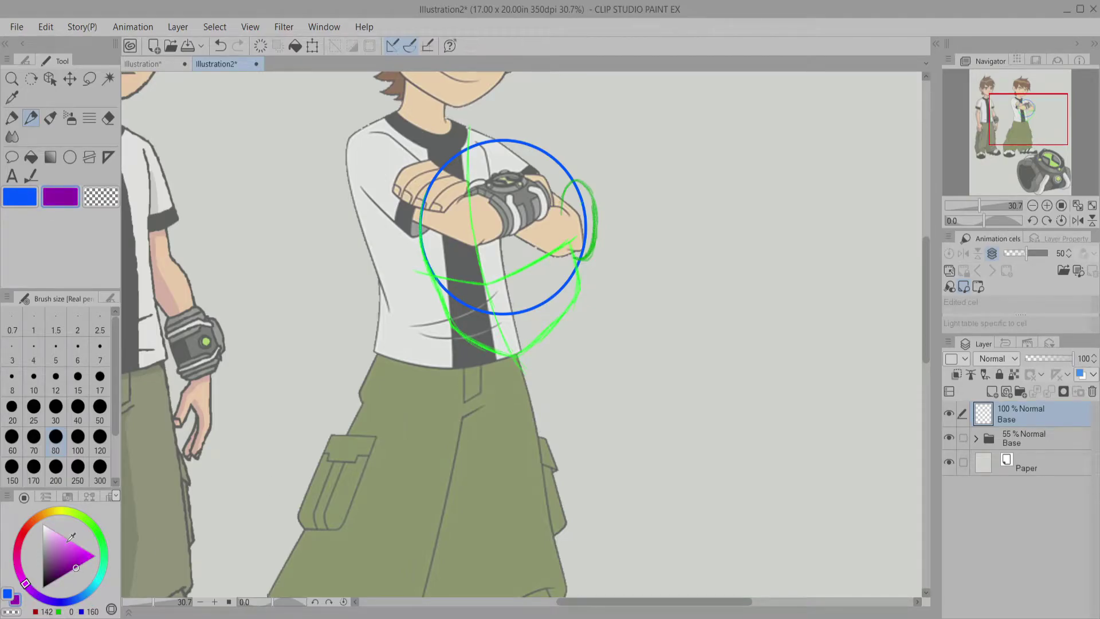
left_click(992, 392)
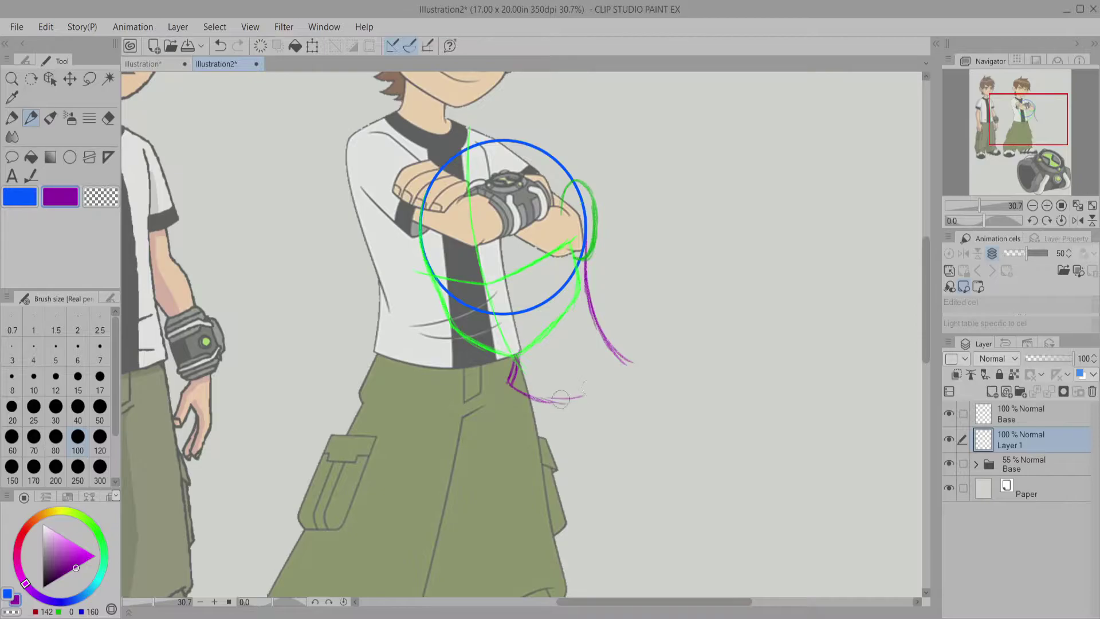
left_click_drag(984, 220, 962, 209)
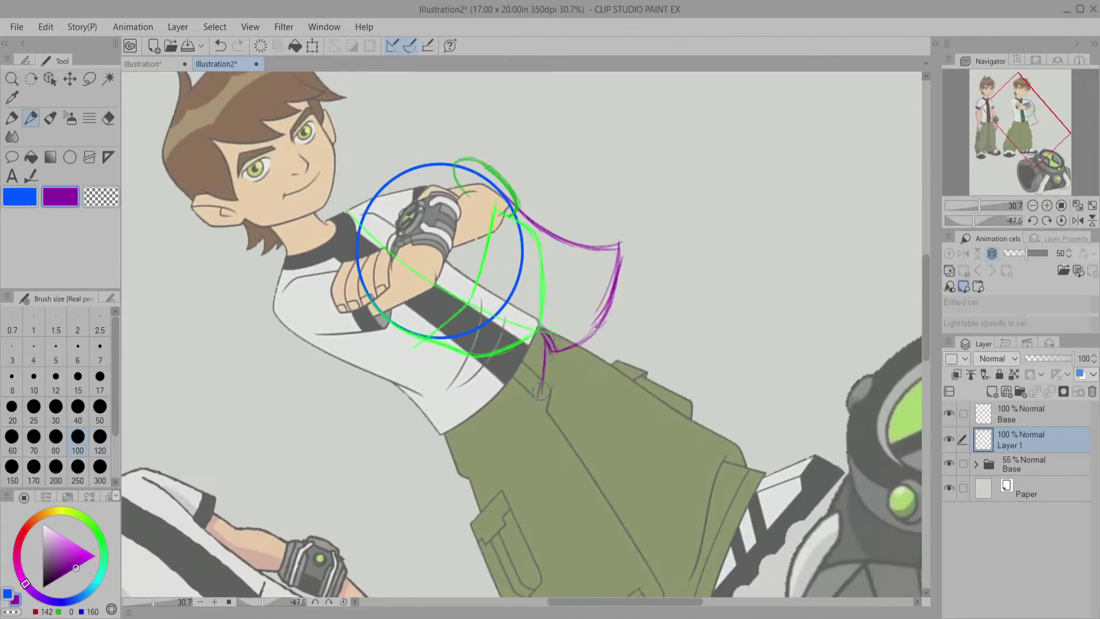
left_click(1061, 221)
left_click_drag(1029, 163, 996, 139)
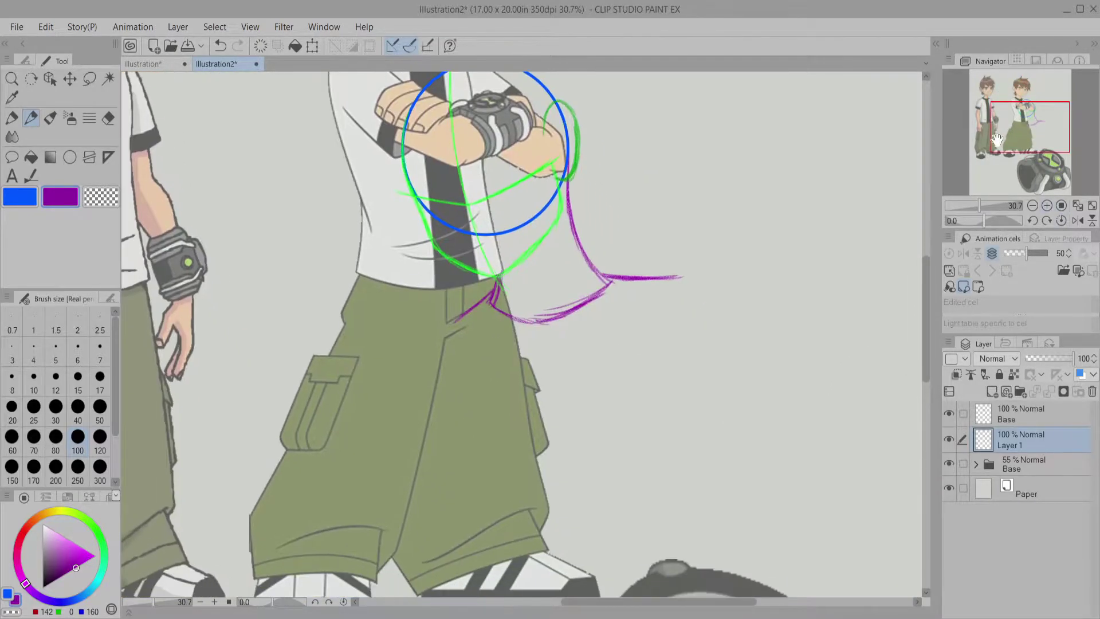
Step: Draw the oval right-hand arm opening, both chest sides and the ribcage arch, reworking the left-hand chest line
mouse_move(678, 280)
left_mouse_down()
mouse_move(704, 391)
mouse_move(686, 444)
left_mouse_up()
left_click_drag(685, 443, 668, 395)
left_click_drag(445, 384, 433, 274)
key("p")
key("c")
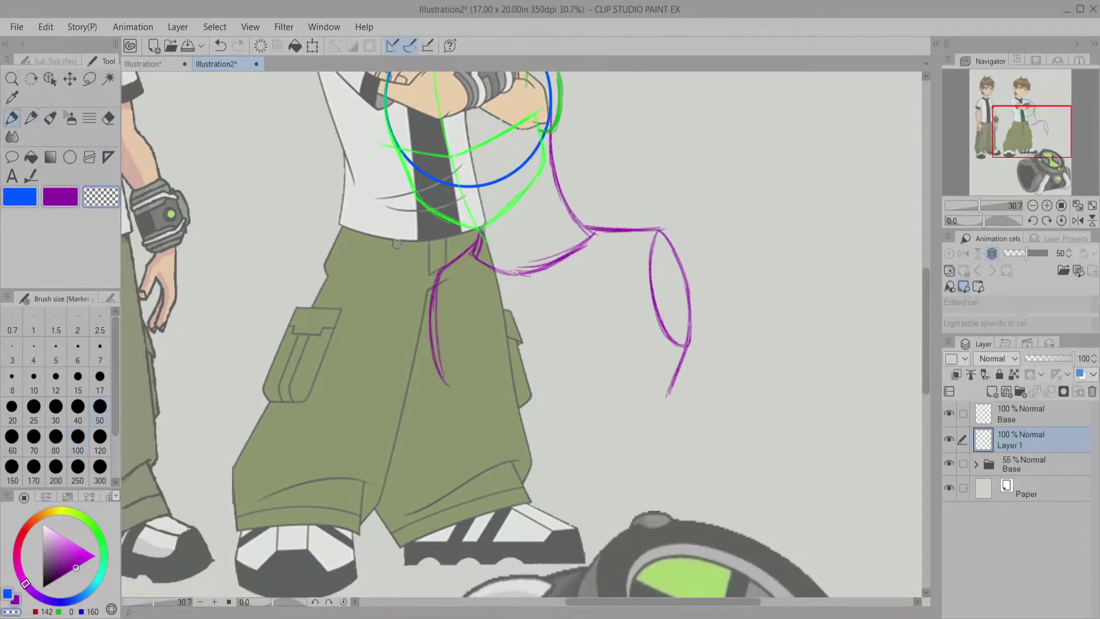
left_click_drag(447, 385, 431, 313)
left_click(30, 119)
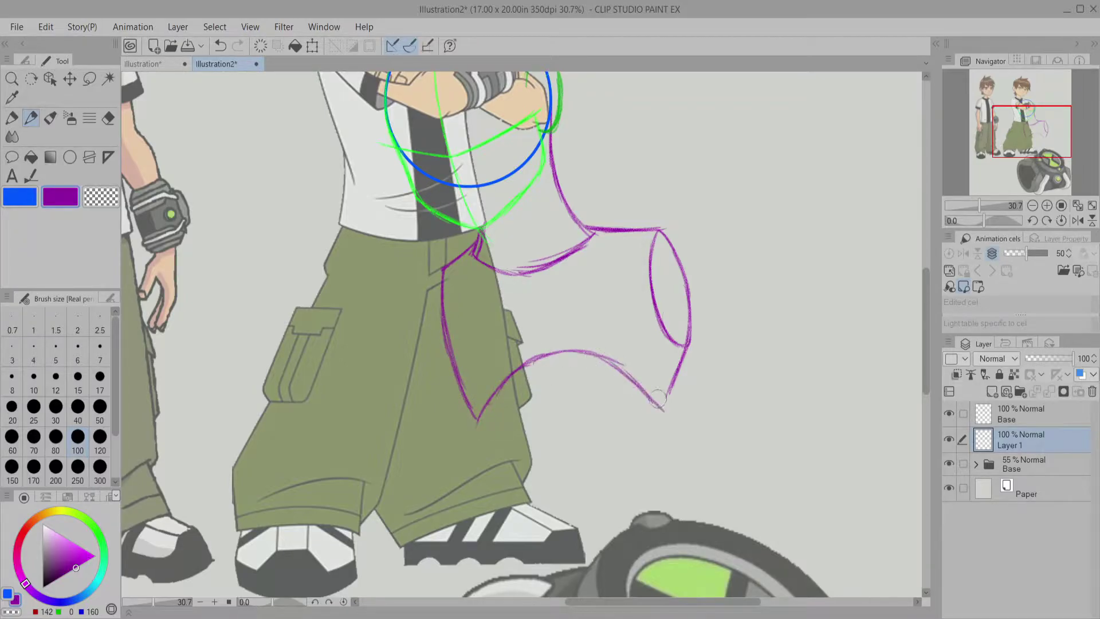
Step: Extend the torso downward in purple with two waist sides and a curved lower edge
left_click_drag(1028, 140, 1029, 152)
left_click_drag(473, 295, 501, 427)
left_click_drag(470, 327, 496, 475)
mouse_move(655, 293)
left_mouse_down()
mouse_move(651, 368)
mouse_move(667, 441)
left_mouse_up()
mouse_move(486, 358)
left_mouse_down()
mouse_move(515, 321)
mouse_move(463, 264)
mouse_move(454, 376)
left_mouse_up()
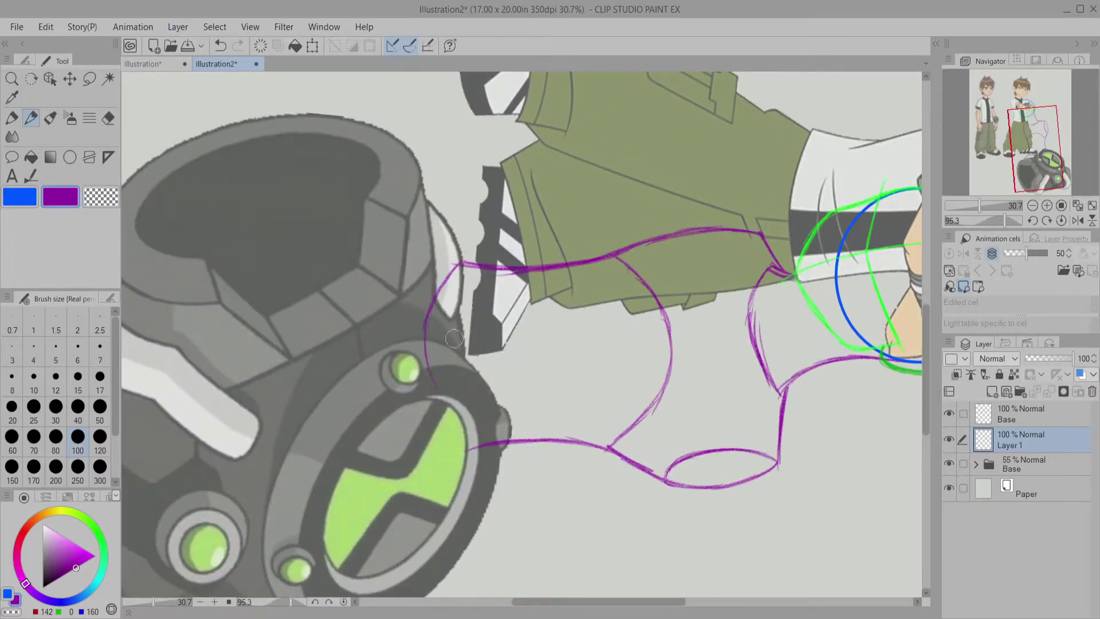
Step: Move the head and torso sketch layers together up and to the left, and reinforce the torso's lower edge
left_click_drag(1004, 220, 970, 205)
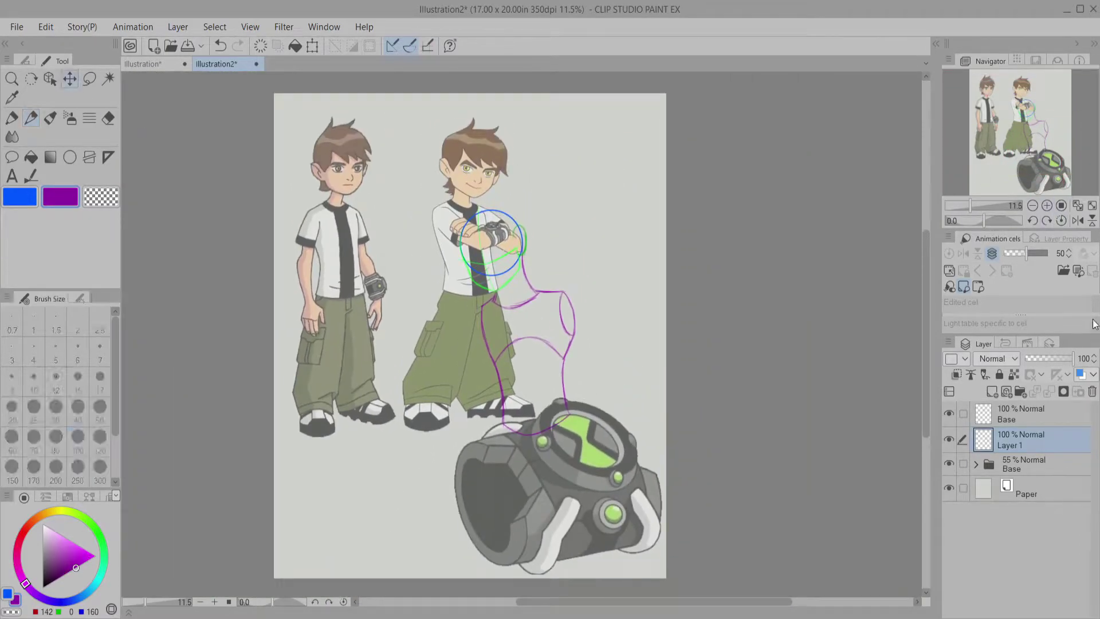
left_click(31, 118)
scroll(567, 362, "up", 4)
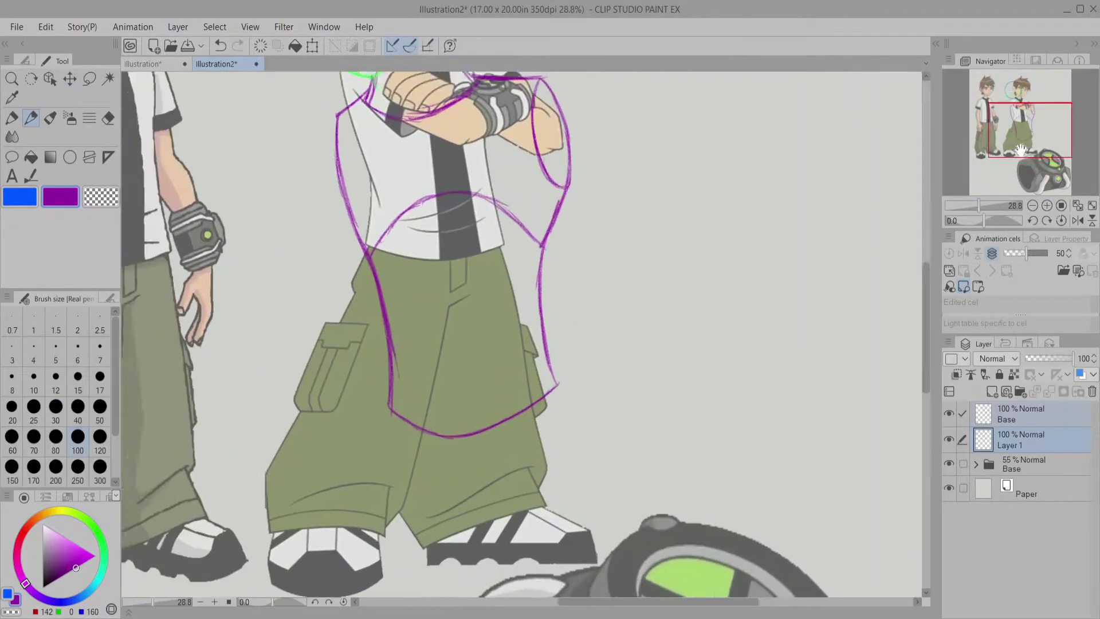
left_click_drag(567, 362, 437, 203)
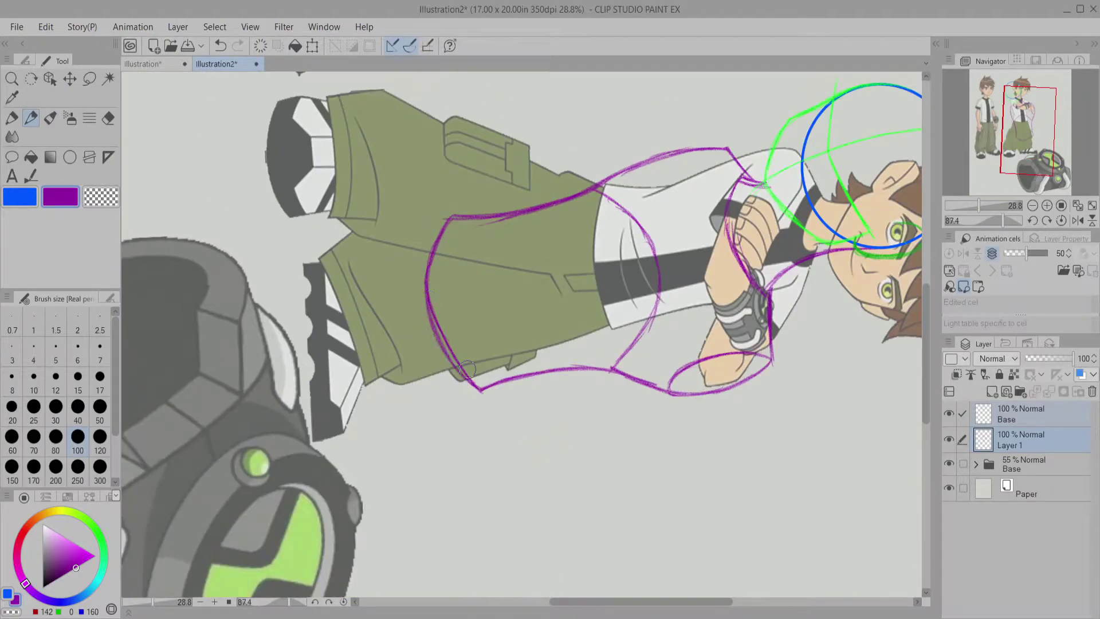
left_click(1061, 221)
Step: Draw the curved pelvis shape below the torso in blue and merge the two sketch layers
key("x")
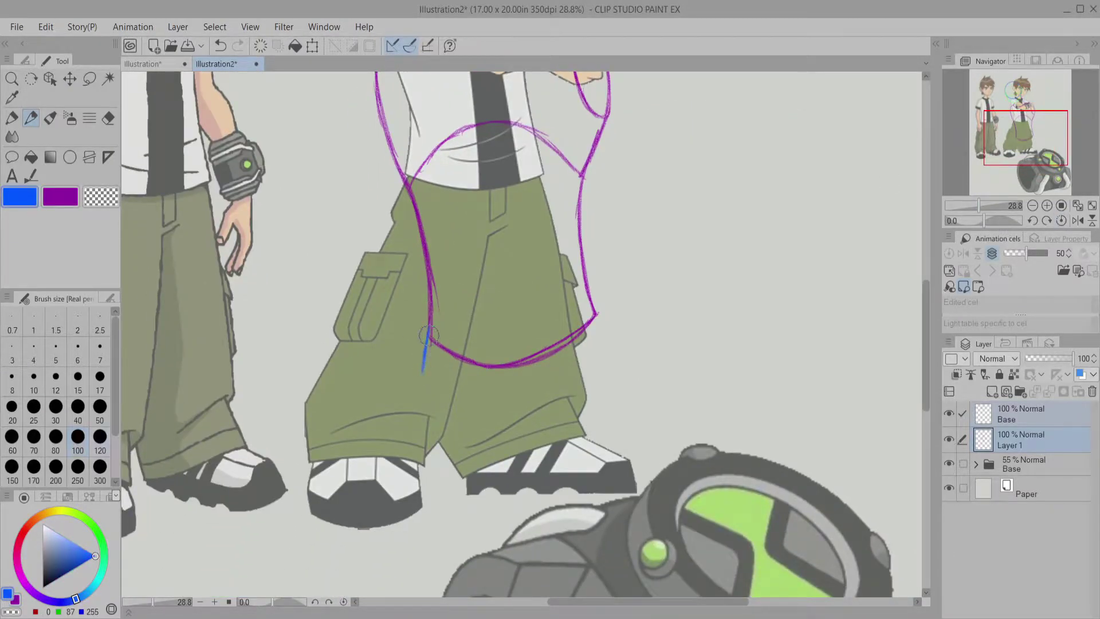
mouse_move(611, 361)
left_mouse_down()
mouse_move(620, 389)
mouse_move(636, 309)
mouse_move(628, 427)
mouse_move(626, 269)
left_mouse_up()
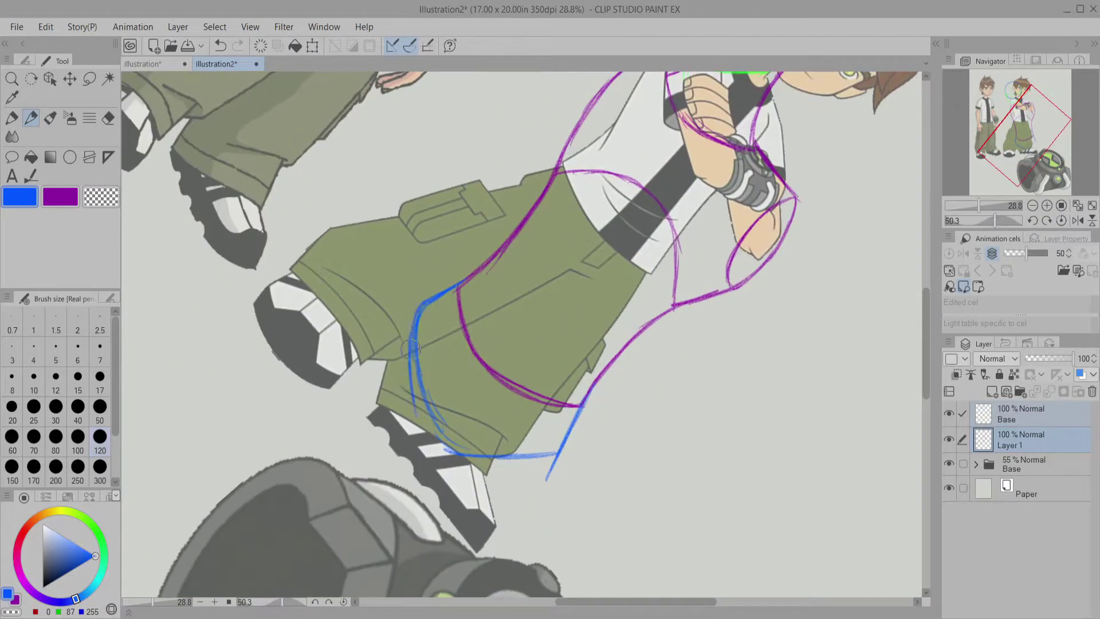
key("ctrl+0")
left_click_drag(615, 378, 570, 447)
key("ctrl+shift+e")
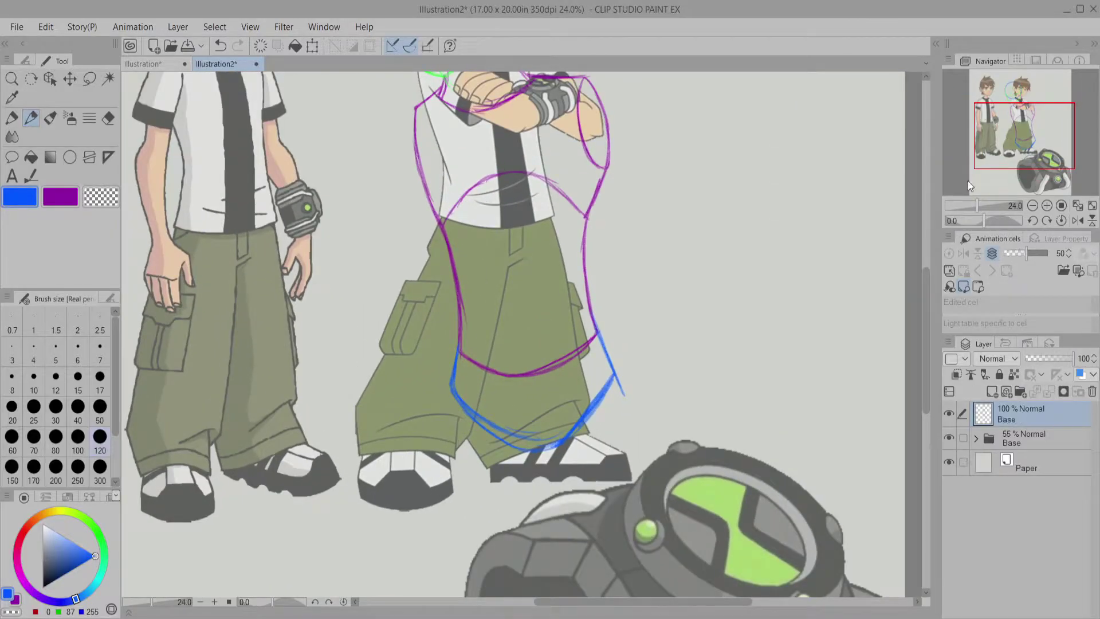
Step: Scale the merged figure sketch down slightly and reposition it higher over the right-hand reference character
scroll(966, 162, "down", 3)
left_click_drag(462, 349, 532, 357)
key("ctrl+t")
left_click_drag(554, 328, 555, 337)
key("Return")
Step: Draw both thighs from the pelvis down to rounded knee ends in red (RGB 255, 54, 0)
left_click(31, 118)
left_click(28, 525)
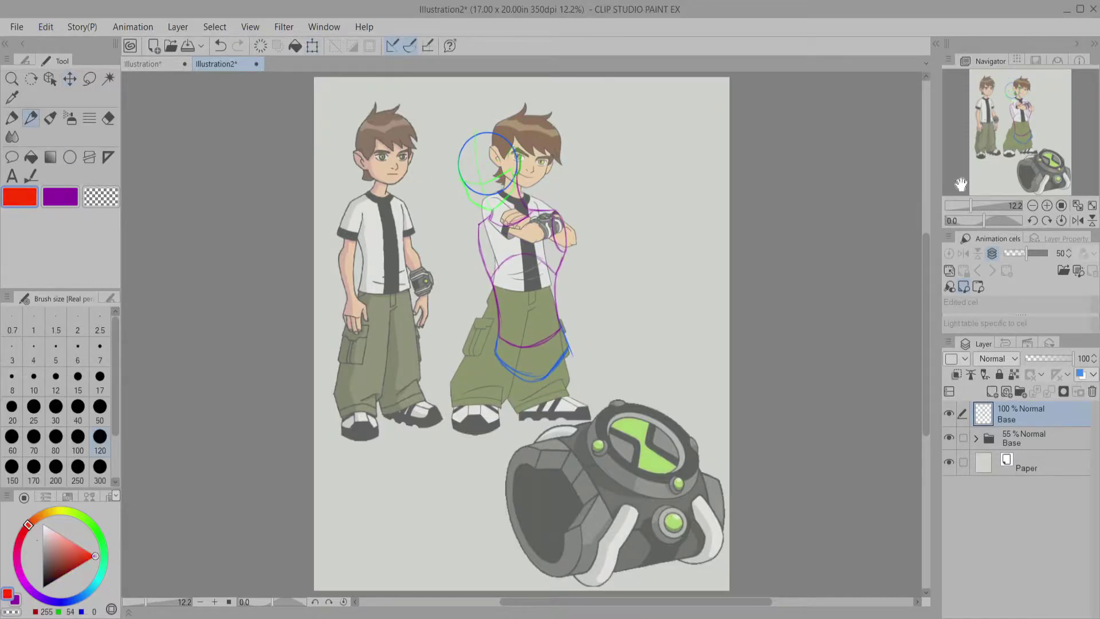
scroll(959, 182, "up", 4)
left_click_drag(1013, 145, 1018, 151)
left_click_drag(610, 193, 658, 282)
mouse_move(494, 244)
left_mouse_down()
mouse_move(537, 310)
mouse_move(687, 430)
left_mouse_up()
left_click_drag(575, 125, 699, 351)
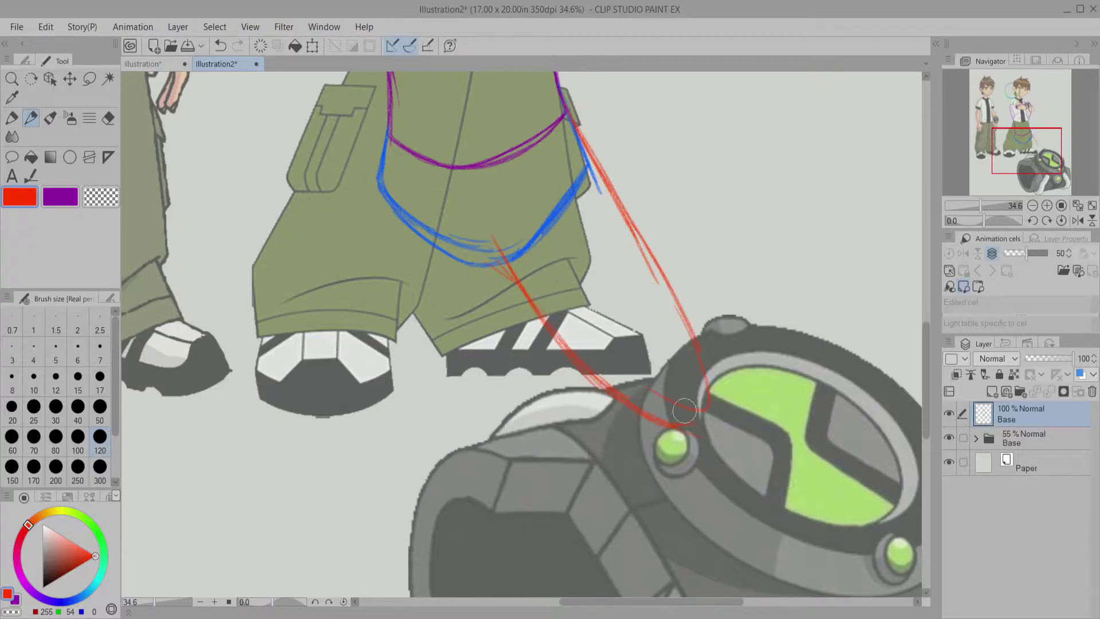
mouse_move(385, 113)
left_mouse_down()
mouse_move(323, 373)
mouse_move(418, 435)
left_mouse_up()
mouse_move(507, 278)
left_mouse_down()
mouse_move(400, 441)
mouse_move(421, 375)
left_mouse_up()
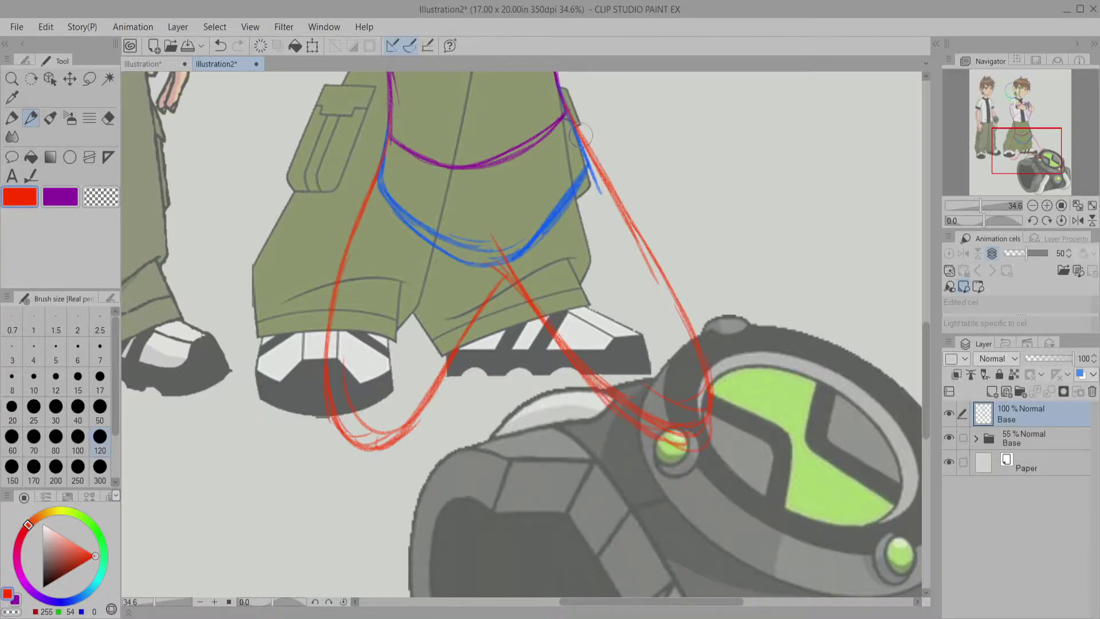
mouse_move(566, 97)
left_mouse_down()
mouse_move(664, 276)
mouse_move(716, 407)
left_mouse_up()
Step: Erase stray marks around the thighs and refine the red thigh outlines
left_click_drag(1006, 158, 993, 153)
key("p")
left_click(92, 205)
mouse_move(645, 337)
left_mouse_down()
mouse_move(542, 485)
mouse_move(505, 262)
mouse_move(525, 499)
left_mouse_up()
key("p")
left_click(28, 192)
left_click_drag(985, 224, 979, 221)
mouse_move(469, 185)
left_mouse_down()
mouse_move(476, 339)
mouse_move(524, 498)
mouse_move(597, 387)
mouse_move(553, 492)
mouse_move(501, 404)
mouse_move(604, 345)
left_mouse_up()
left_click_drag(633, 272, 564, 492)
left_click(1061, 220)
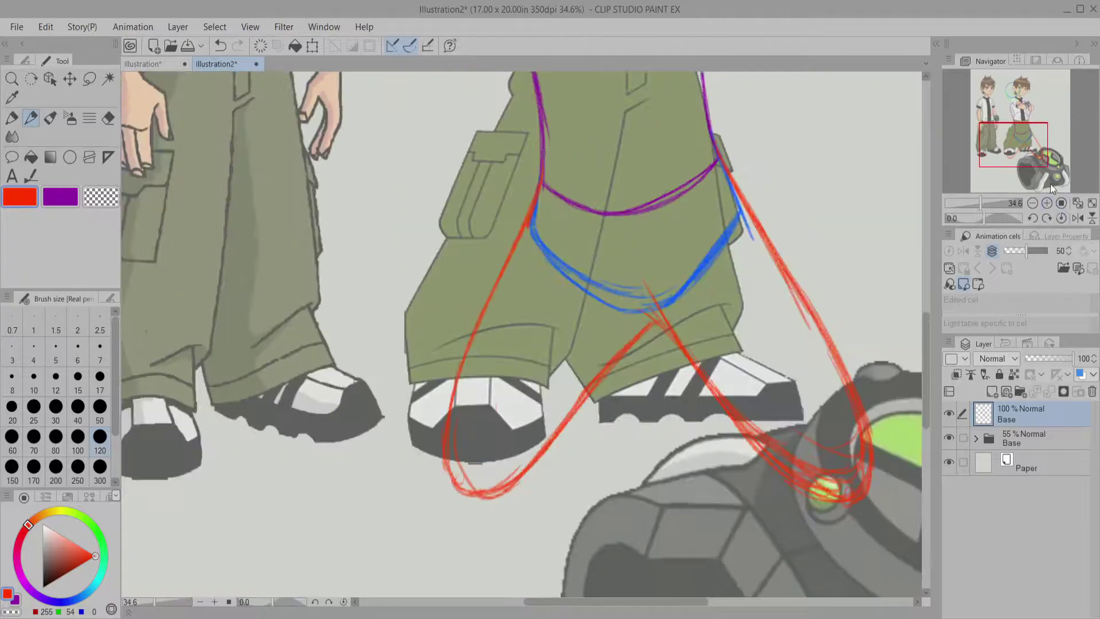
Step: Undo the last three actions and shift the whole figure sketch upward on the page
left_click(1078, 205)
left_click(1047, 205)
key("ctrl+z")
key("ctrl+z")
key("ctrl+z")
left_click_drag(974, 203, 981, 204)
Step: Draw the left-hand knee oval and two slanted shin lines beneath it in purple
key("x")
mouse_move(432, 219)
left_mouse_down()
mouse_move(418, 269)
mouse_move(481, 292)
mouse_move(468, 334)
mouse_move(449, 321)
mouse_move(492, 328)
mouse_move(584, 480)
left_mouse_up()
left_click_drag(410, 297, 461, 458)
mouse_move(400, 275)
left_mouse_down()
mouse_move(409, 309)
mouse_move(491, 569)
left_mouse_up()
mouse_move(520, 298)
left_mouse_down()
mouse_move(469, 247)
mouse_move(556, 539)
left_mouse_up()
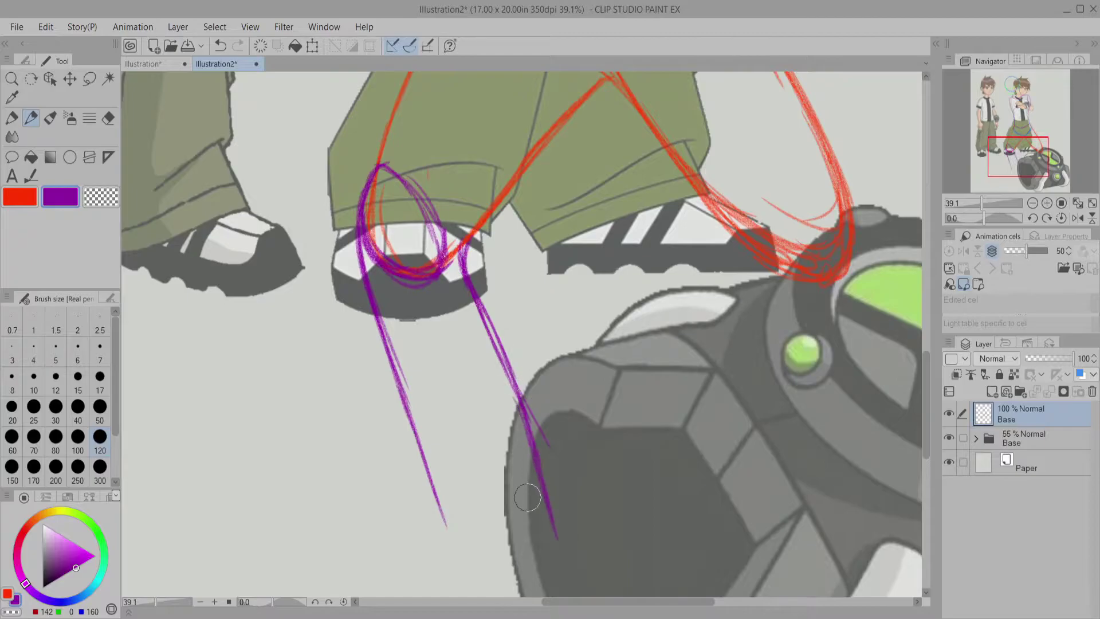
Step: Draw the right-hand knee circle and the two slanted sides of its shin in purple
left_click_drag(555, 458, 412, 490)
mouse_move(630, 229)
left_mouse_down()
mouse_move(705, 275)
mouse_move(612, 255)
mouse_move(636, 309)
mouse_move(710, 286)
left_mouse_up()
left_click_drag(630, 313, 675, 415)
mouse_move(696, 206)
left_mouse_down()
mouse_move(730, 283)
mouse_move(833, 441)
left_mouse_up()
scroll(781, 408, "down", 3)
mouse_move(613, 294)
left_mouse_down()
mouse_move(503, 290)
mouse_move(559, 520)
left_mouse_up()
scroll(447, 296, "up", 3)
mouse_move(558, 292)
left_mouse_down()
mouse_move(685, 478)
mouse_move(494, 407)
left_mouse_up()
left_click_drag(484, 459, 553, 524)
Step: Draw the right-hand leg's ankle curve and foot outline, and shift the figure sketch to the left
key("ctrl+@")
mouse_move(630, 452)
left_mouse_down()
mouse_move(696, 375)
mouse_move(699, 384)
left_mouse_up()
scroll(574, 326, "down", 1)
left_click_drag(567, 435, 658, 489)
left_click_drag(679, 329, 693, 487)
mouse_move(573, 446)
left_mouse_down()
mouse_move(687, 458)
mouse_move(710, 441)
left_mouse_up()
left_click_drag(573, 321, 771, 421)
Step: Reinforce the left-hand shin lines and draw that leg's ankle curve and sideways-pointing foot
left_click_drag(298, 198, 366, 438)
left_click_drag(295, 281, 375, 499)
left_click_drag(389, 229, 458, 424)
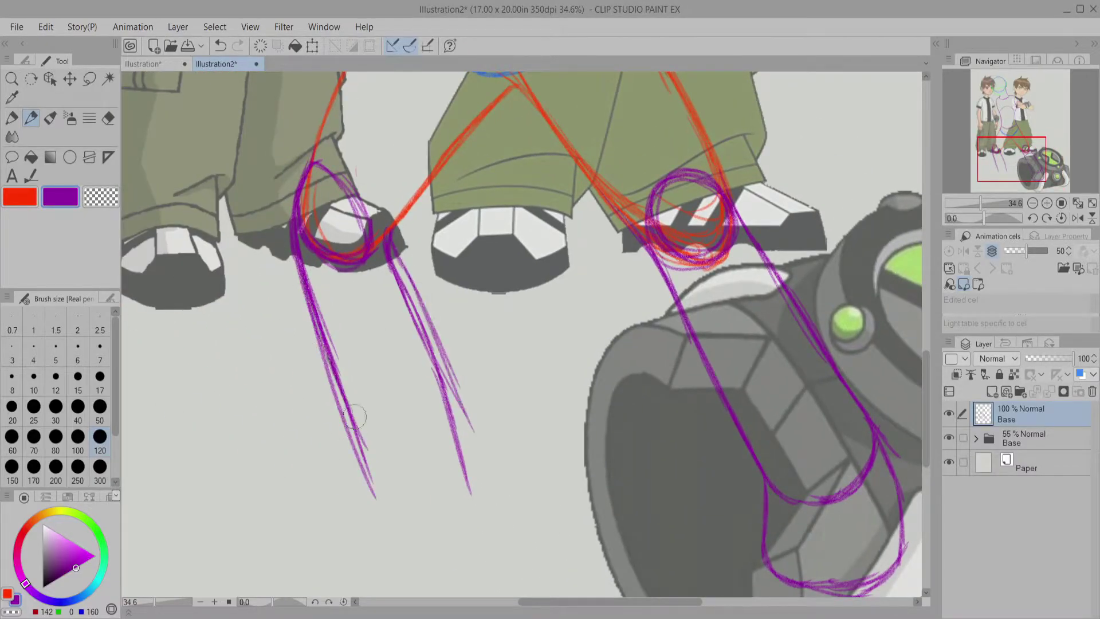
left_click_drag(326, 350, 481, 504)
left_click_drag(429, 332, 487, 498)
left_click_drag(572, 344, 996, 155)
mouse_move(576, 364)
left_mouse_down()
mouse_move(585, 424)
mouse_move(633, 443)
left_mouse_up()
left_click_drag(682, 287, 624, 458)
left_click(1060, 218)
left_click_drag(519, 427, 479, 501)
Step: Try to reshape the left-hand lower leg by lassoing the shin and foot and transforming the selection
left_click_drag(1004, 166, 1018, 159)
key("m")
left_click_drag(275, 197, 446, 273)
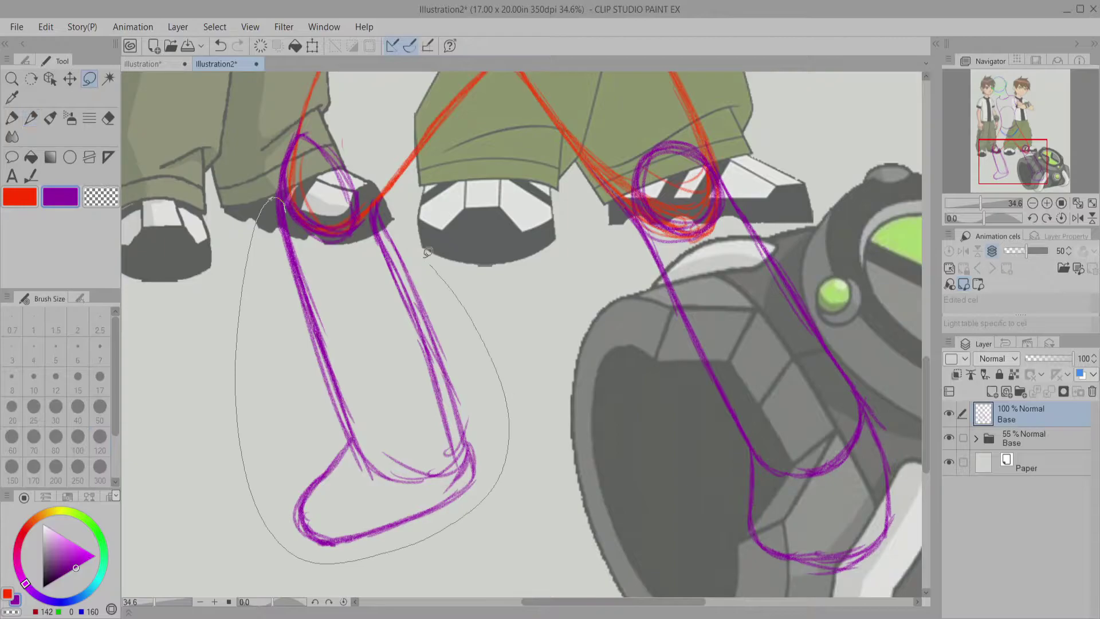
left_click_drag(295, 219, 278, 200)
key("ctrl+t")
left_click_drag(372, 564, 372, 536)
left_click_drag(303, 594, 283, 543)
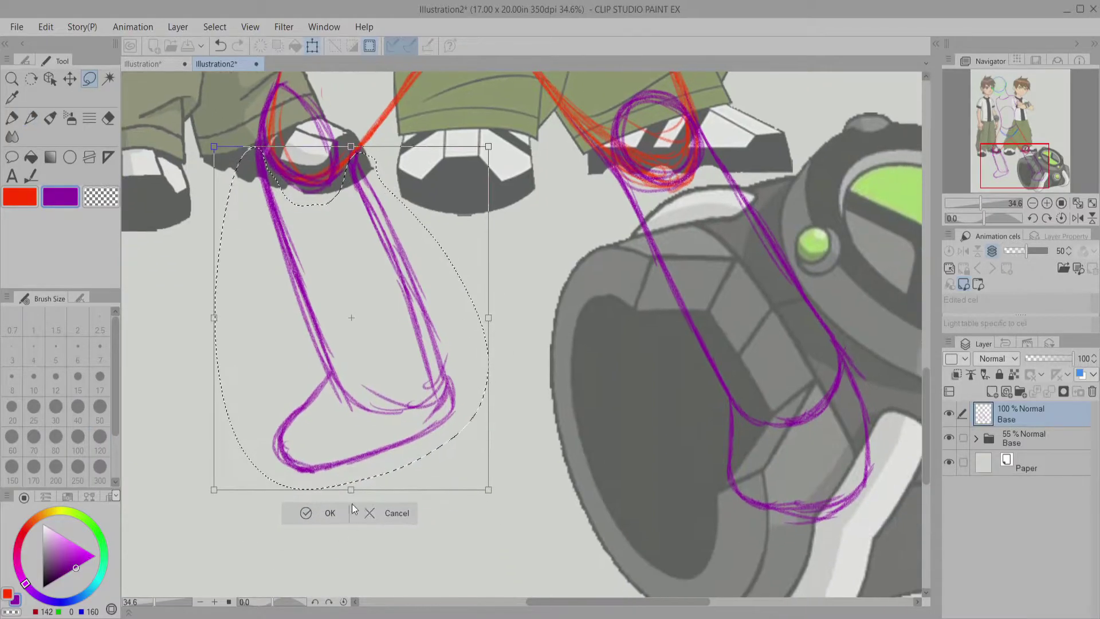
key("Return")
left_click_drag(981, 202, 992, 164)
key("ctrl+z")
key("ctrl+z")
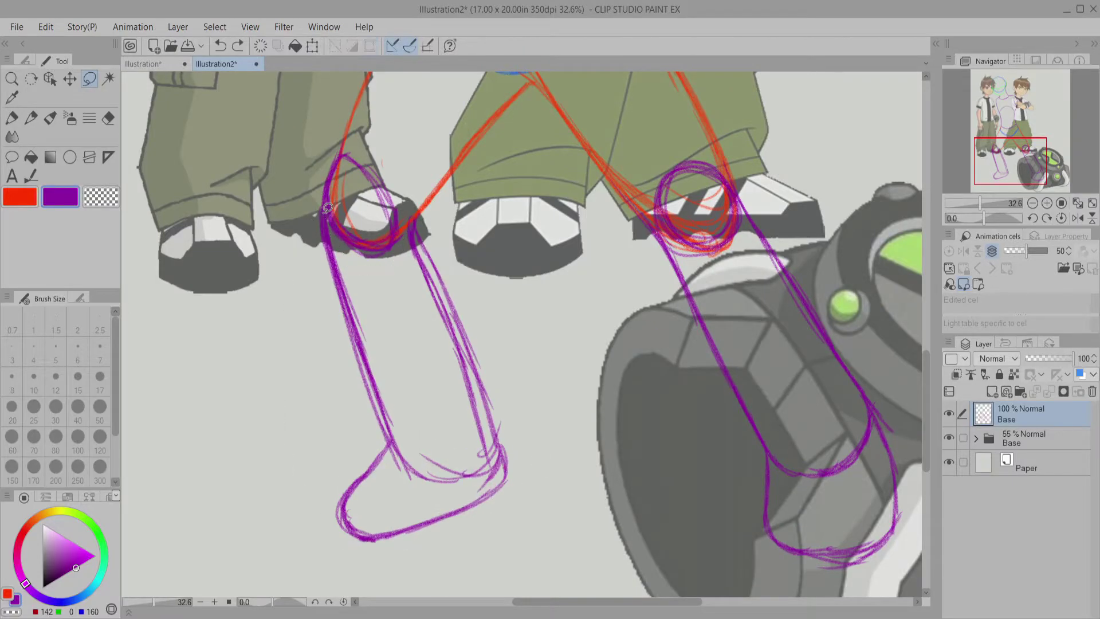
Step: Erase the left-hand shin and foot and redraw the shin lines at a stronger slant in purple
key("p")
key("c")
mouse_move(344, 275)
left_mouse_down()
mouse_move(334, 517)
mouse_move(397, 532)
left_mouse_up()
key("p")
left_click_drag(315, 252, 441, 457)
left_click_drag(412, 229, 543, 428)
left_click_drag(349, 324, 410, 441)
left_click_drag(1012, 156, 1017, 154)
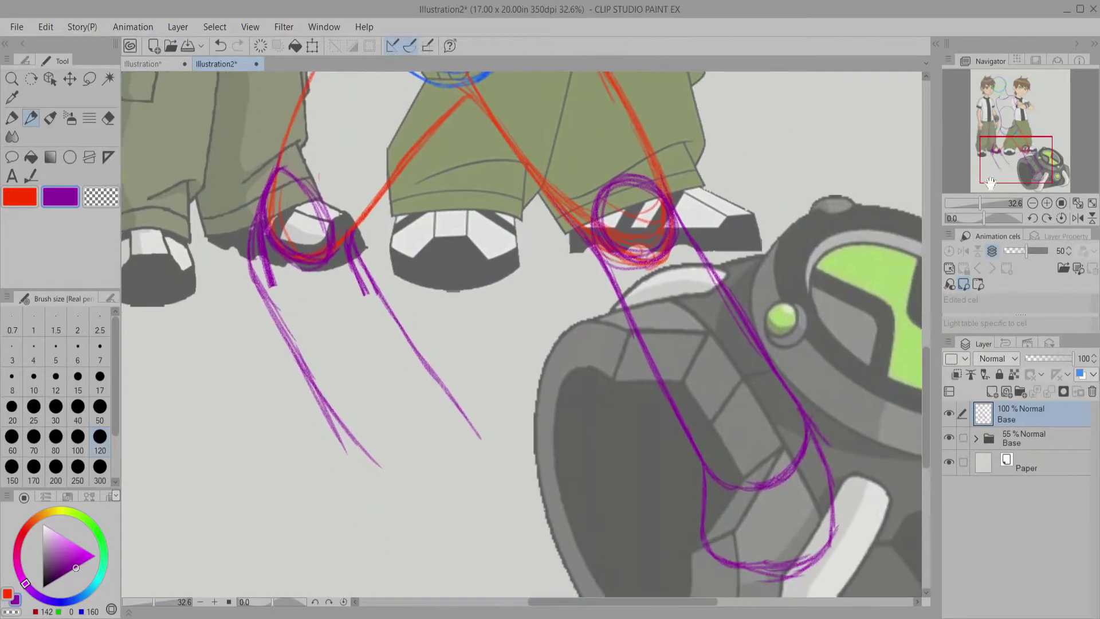
left_click_drag(978, 186, 975, 190)
Step: Erase the slanted left-hand shin lines and redraw the shin running straight down from the knee
key("p")
key("c")
left_click_drag(395, 241, 516, 401)
left_click_drag(292, 240, 415, 430)
left_click_drag(287, 195, 312, 252)
key("p")
key("c")
left_click_drag(1012, 167, 1009, 163)
left_click_drag(416, 229, 430, 482)
mouse_move(323, 220)
left_mouse_down()
mouse_move(318, 484)
mouse_move(303, 461)
left_mouse_up()
left_click_drag(329, 252, 433, 407)
Step: Trim the lower end of the left-hand shin and close it with a curved purple ankle line
key("c")
mouse_move(292, 401)
left_mouse_down()
mouse_move(417, 491)
mouse_move(416, 429)
left_mouse_up()
left_click(50, 189)
left_click_drag(307, 395, 421, 404)
left_click_drag(321, 355, 423, 401)
left_click_drag(1008, 161, 994, 171)
Step: Draw the left-hand foot in purple with a toe pointing left, a straight heel and a sole line
left_click_drag(416, 404, 415, 452)
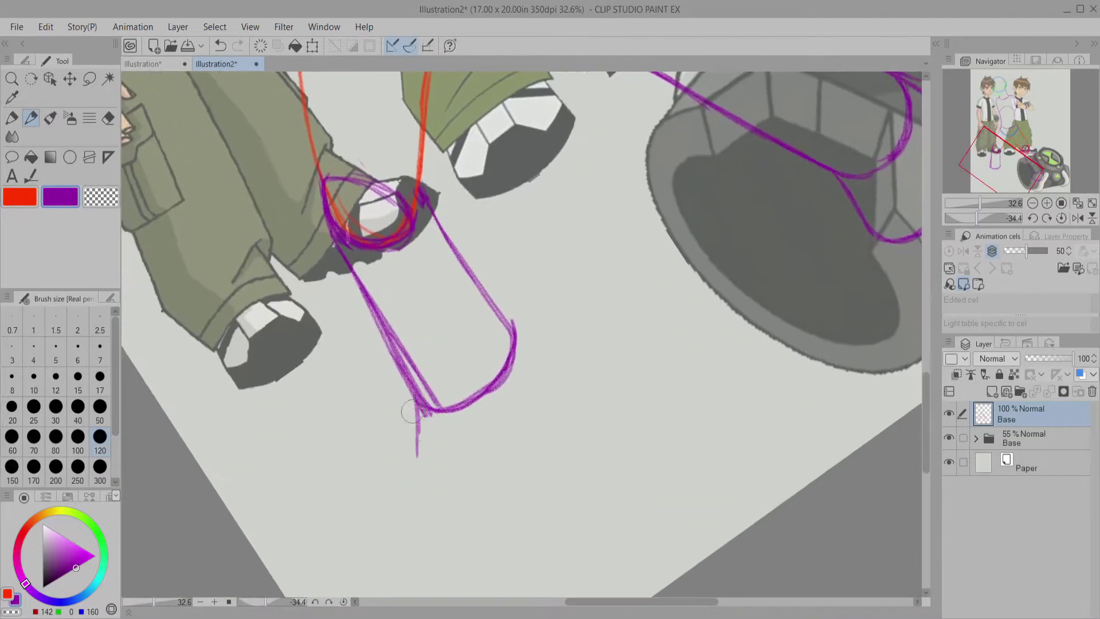
left_click(1061, 218)
left_click_drag(517, 320, 520, 389)
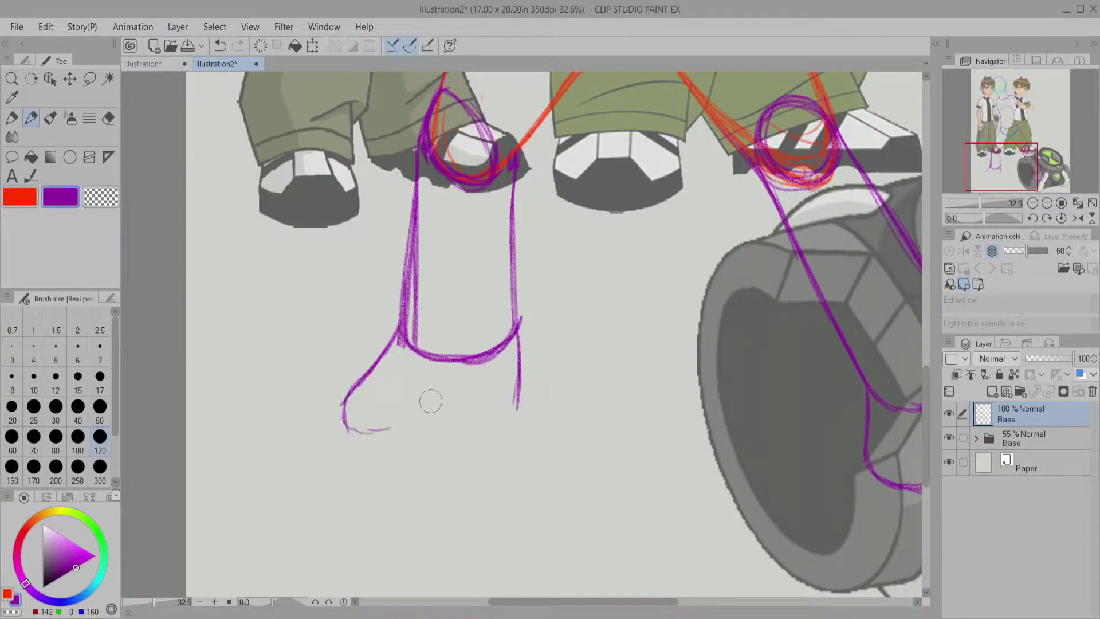
left_click_drag(983, 218, 968, 219)
mouse_move(587, 349)
left_mouse_down()
mouse_move(591, 504)
mouse_move(504, 463)
left_mouse_up()
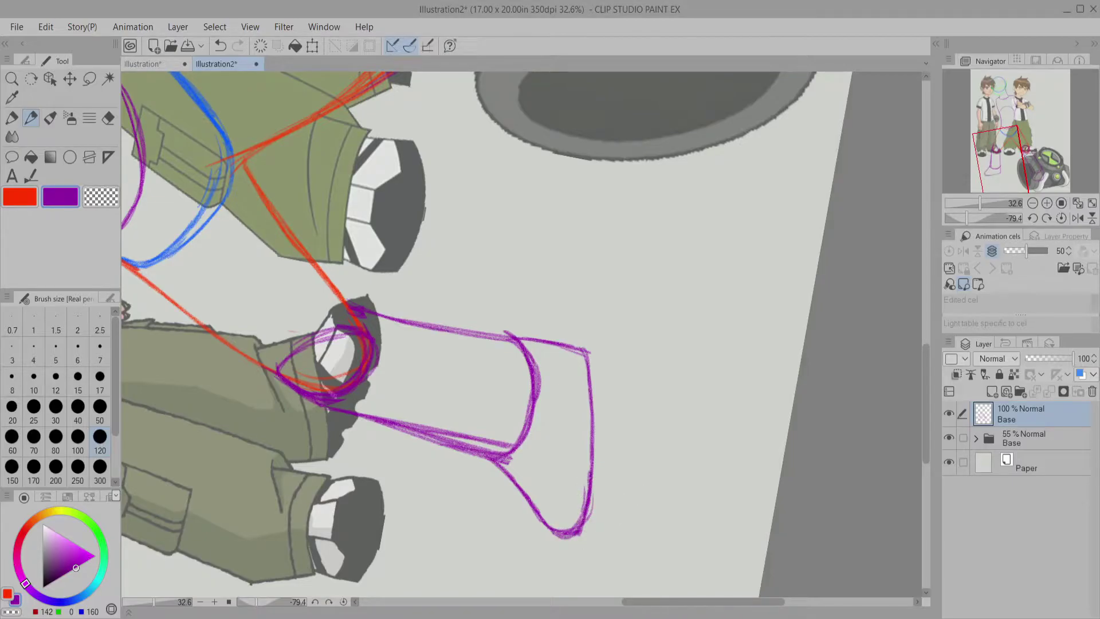
left_click(1060, 217)
Step: Reinforce the purple shin and ankle lines of the right-hand leg
left_click_drag(1015, 161, 1031, 165)
left_click_drag(548, 208, 718, 326)
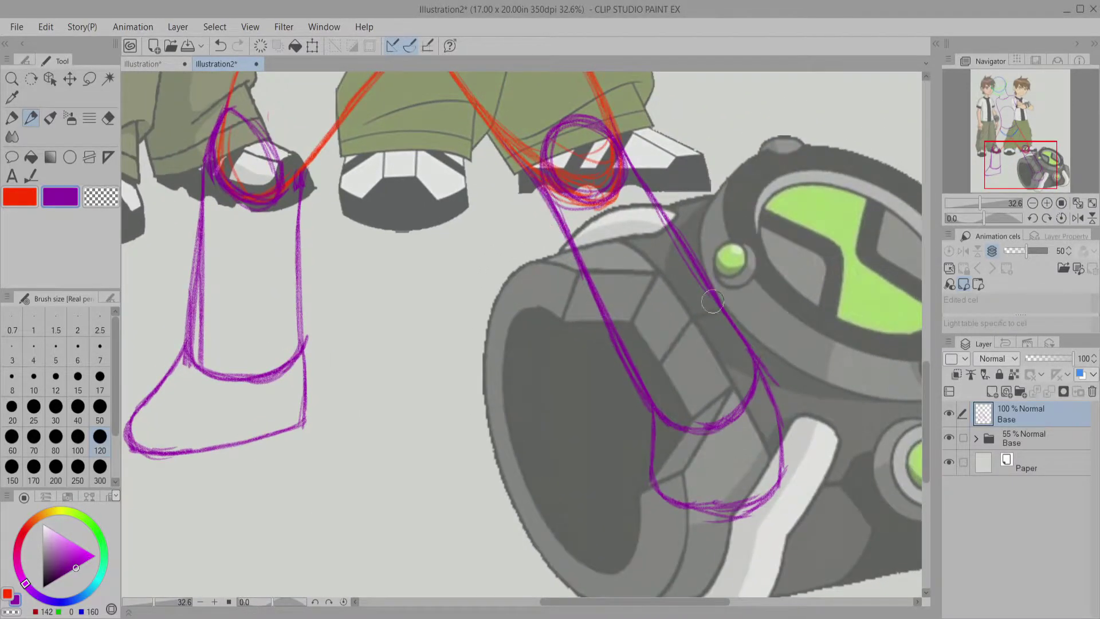
mouse_move(643, 416)
left_mouse_down()
mouse_move(733, 515)
mouse_move(796, 372)
left_mouse_up()
mouse_move(427, 351)
left_mouse_down()
mouse_move(402, 408)
mouse_move(430, 487)
left_mouse_up()
Step: Transform the whole sketched figure so it sits lower on the canvas and is slightly shorter and wider
key("ctrl+0")
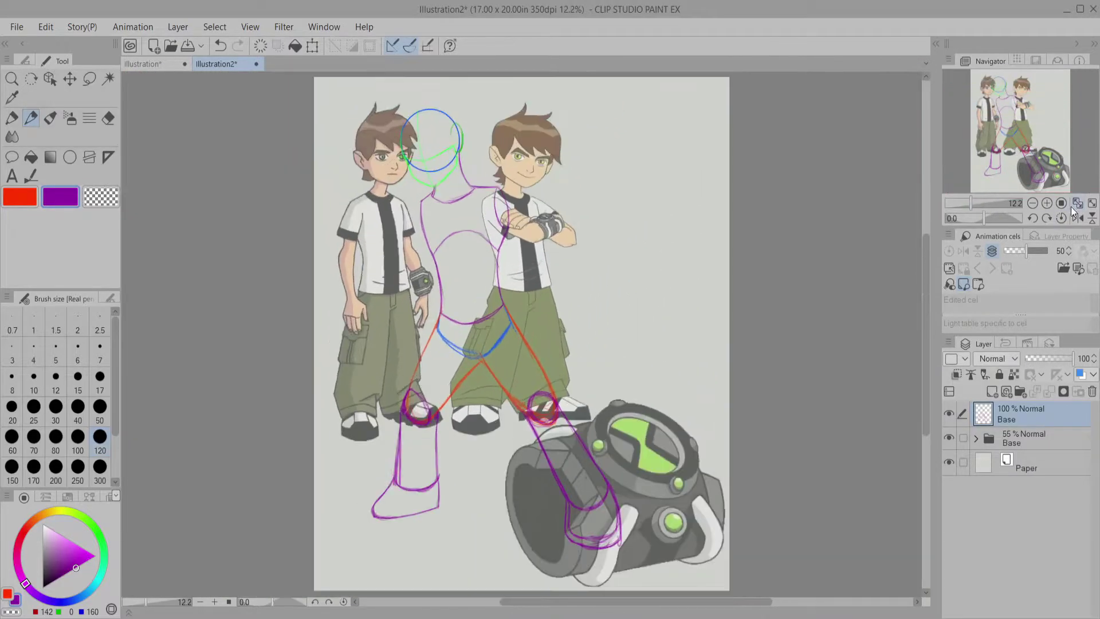
left_click(86, 84)
left_click(87, 83)
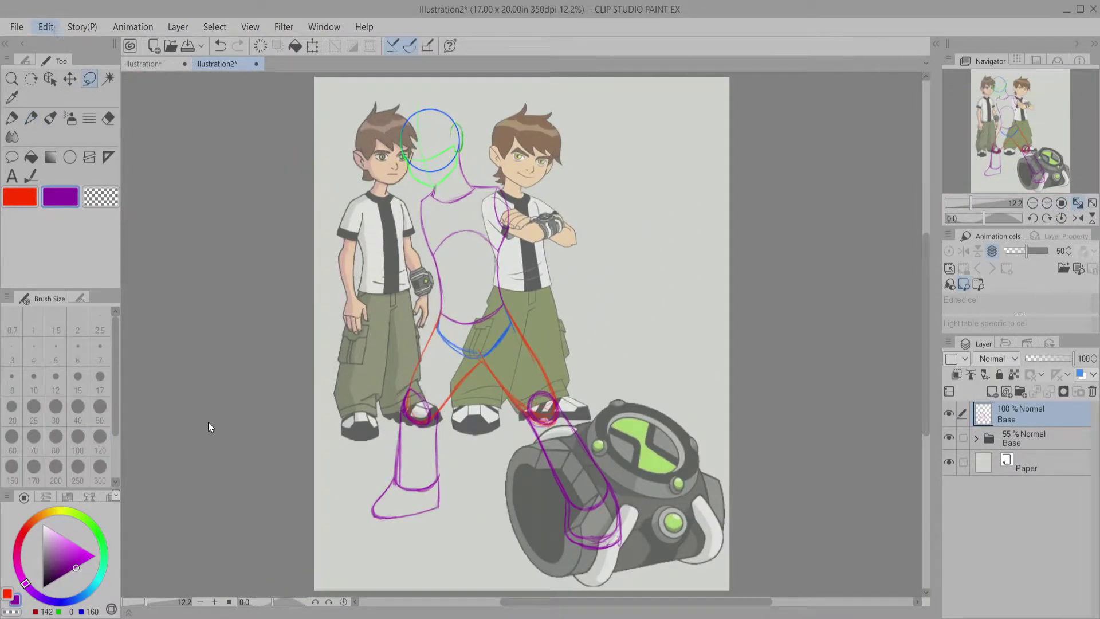
key("ctrl+t")
left_click_drag(515, 343, 552, 418)
left_click_drag(643, 177, 668, 135)
mouse_move(618, 331)
left_mouse_down()
mouse_move(596, 332)
mouse_move(577, 356)
left_mouse_up()
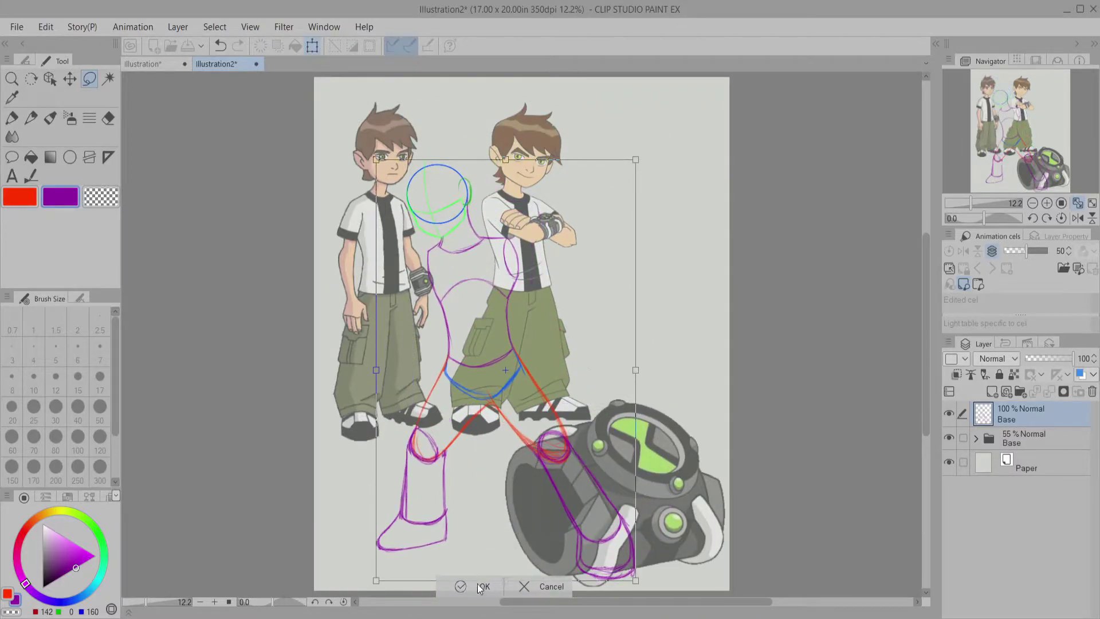
Step: Add a new layer above the figure and sketch both rounded shoulders on it in cyan
left_click_drag(23, 576, 104, 552)
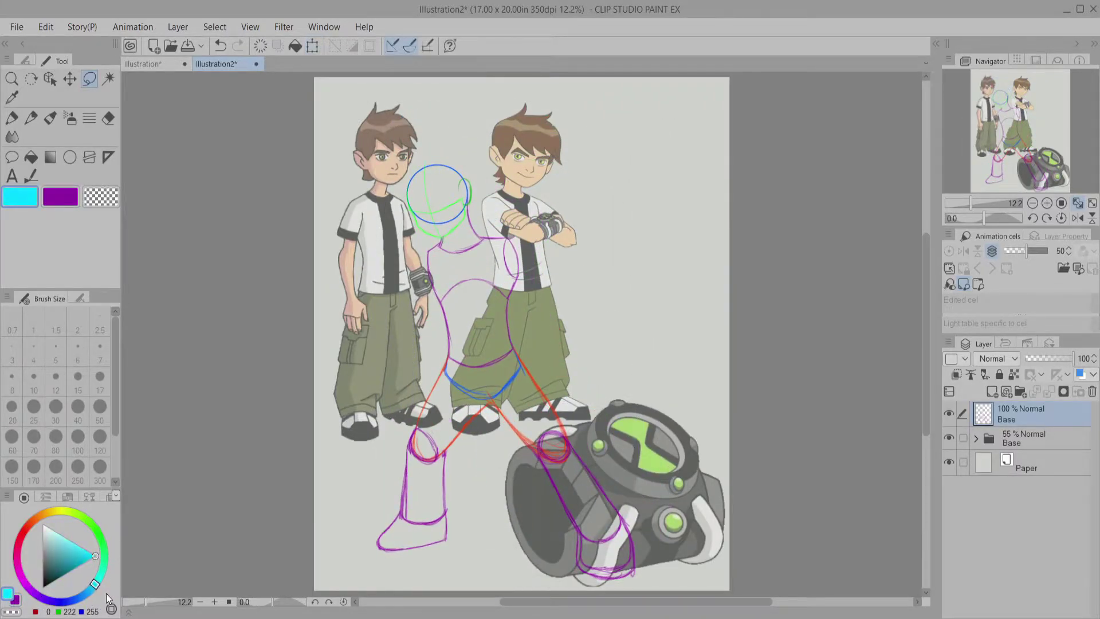
left_click_drag(105, 593, 103, 577)
key("p")
key("ctrl+shift+n")
scroll(435, 219, "up", 5)
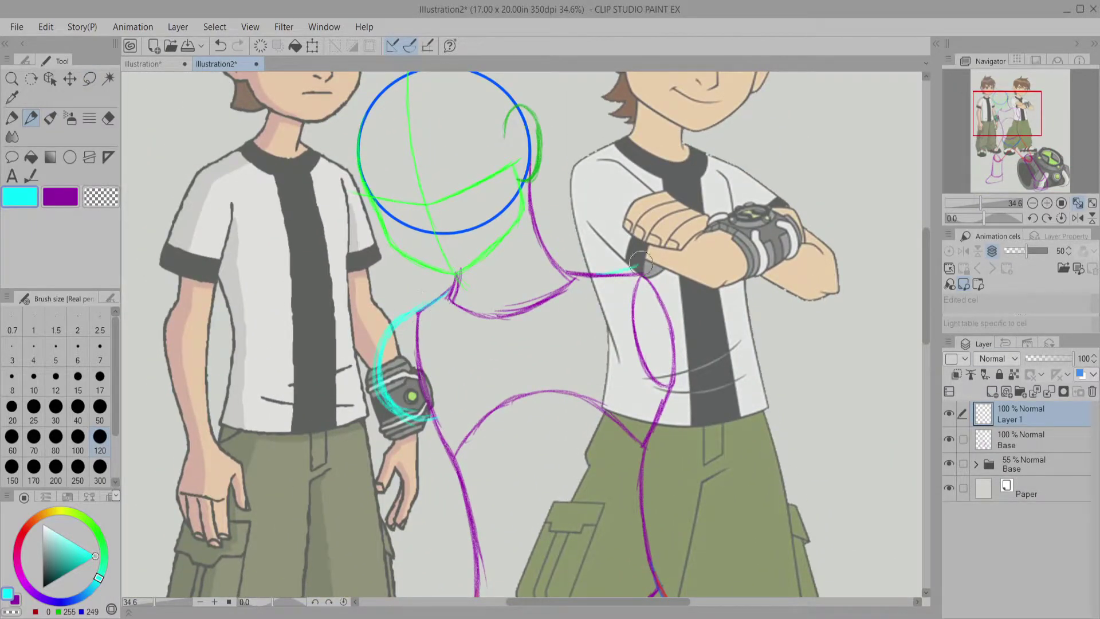
mouse_move(719, 310)
left_mouse_down()
mouse_move(696, 369)
mouse_move(653, 257)
left_mouse_up()
left_click_drag(388, 334, 477, 262)
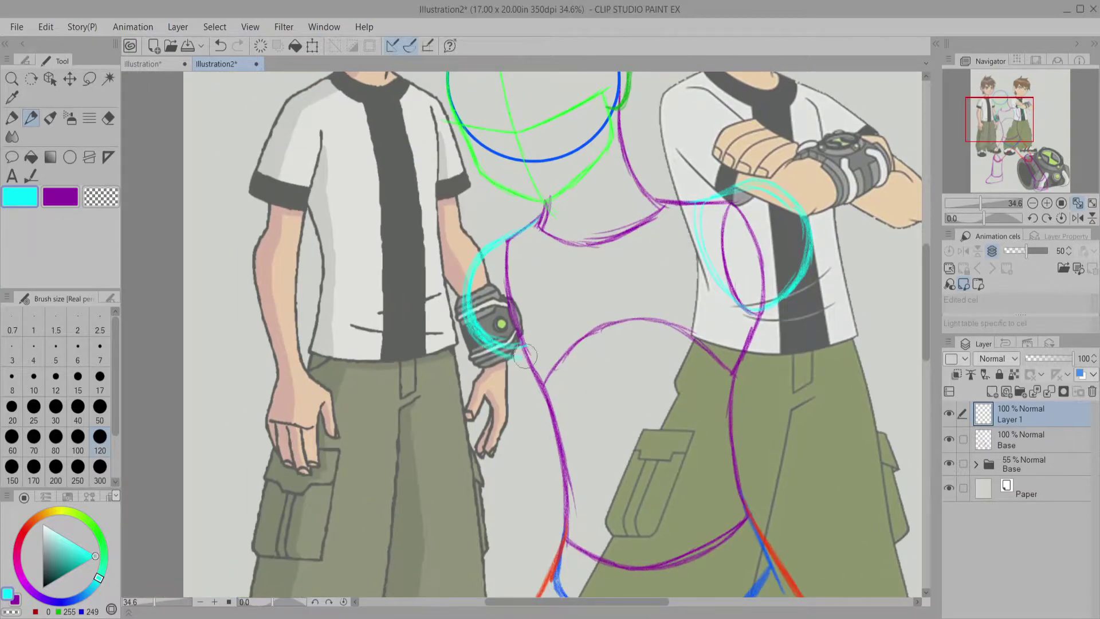
Step: Draw the cyan upper arms, the left-hand one hanging down and the right-hand one reaching up and outward, both with rounded elbows
left_click_drag(441, 403, 427, 482)
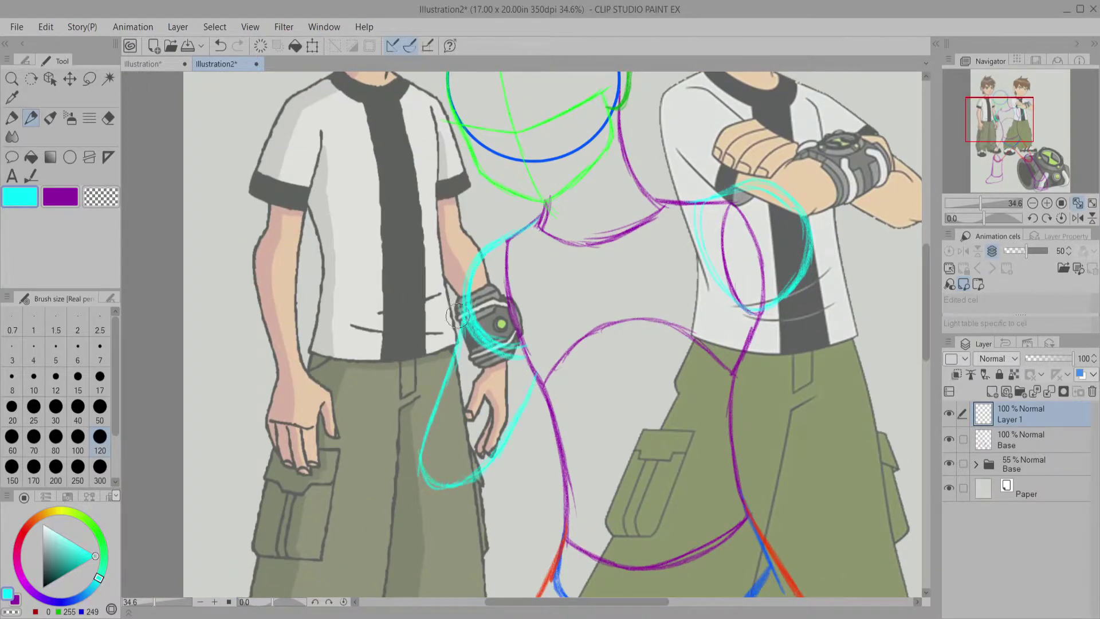
left_click_drag(986, 122, 1008, 113)
left_click_drag(977, 203, 980, 198)
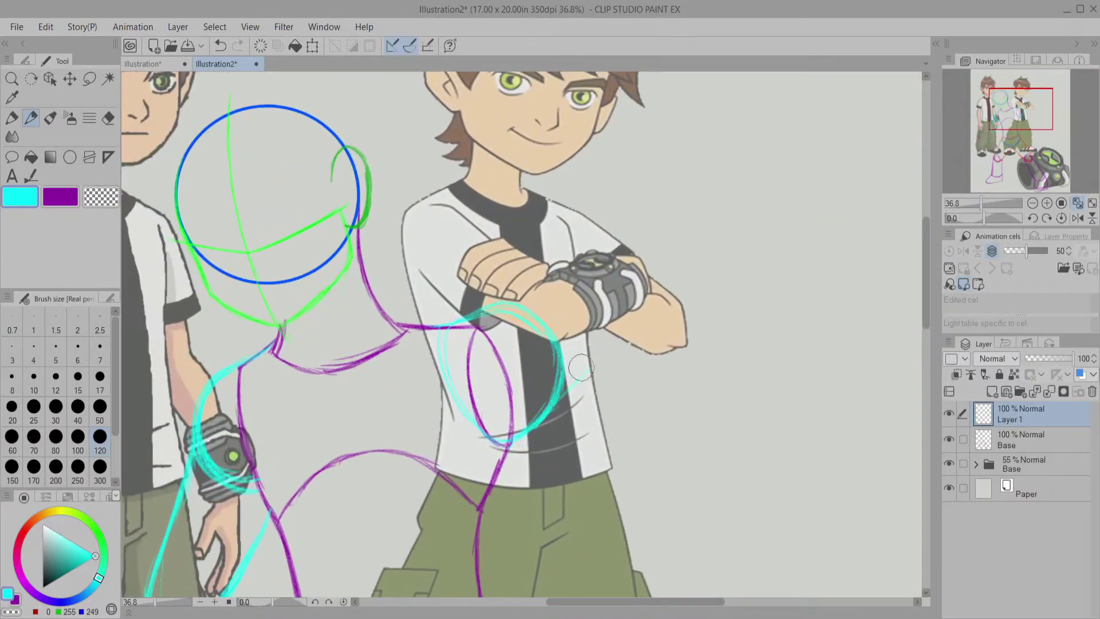
left_click_drag(689, 215, 767, 293)
mouse_move(533, 235)
left_mouse_down()
mouse_move(541, 287)
mouse_move(648, 473)
left_mouse_up()
Step: Sketch the left-hand forearm in darker teal, reaching from the elbow across the waist with a rounded wrist and hand end
left_click(1061, 217)
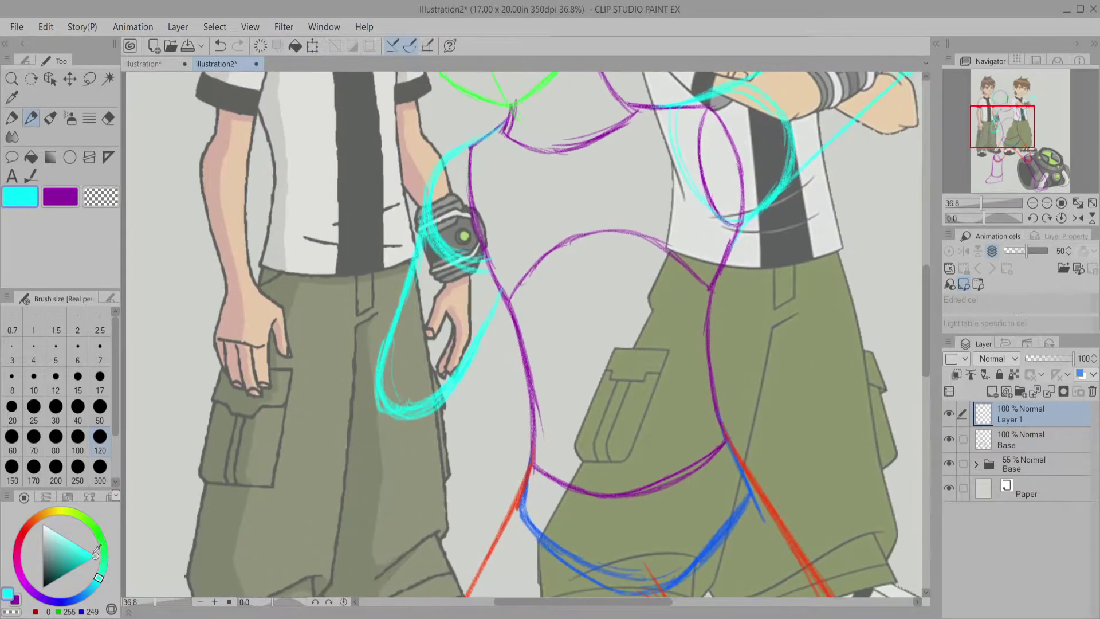
left_click(384, 347, "alt")
mouse_move(577, 315)
left_mouse_down()
mouse_move(458, 183)
mouse_move(444, 304)
mouse_move(462, 391)
left_mouse_up()
left_click_drag(525, 235, 528, 452)
key("ctrl+at")
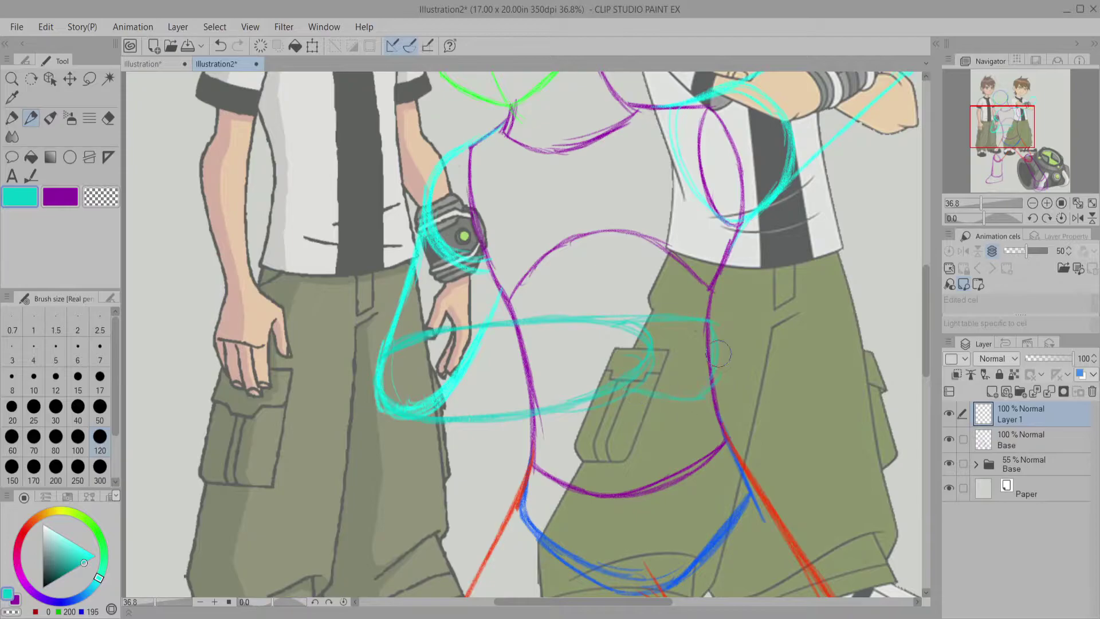
left_click_drag(720, 350, 638, 181)
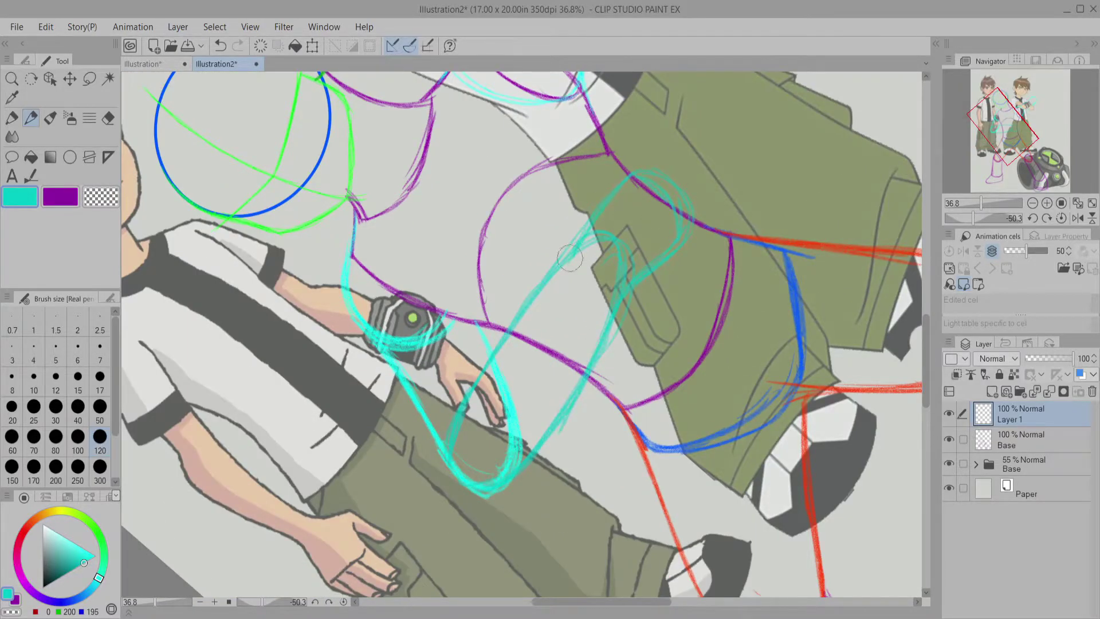
Step: Erase the rough upper edge of the teal forearm and redraw it as a cleaner line
key("c")
left_click_drag(590, 228, 483, 351)
key("c")
left_click_drag(590, 222, 478, 375)
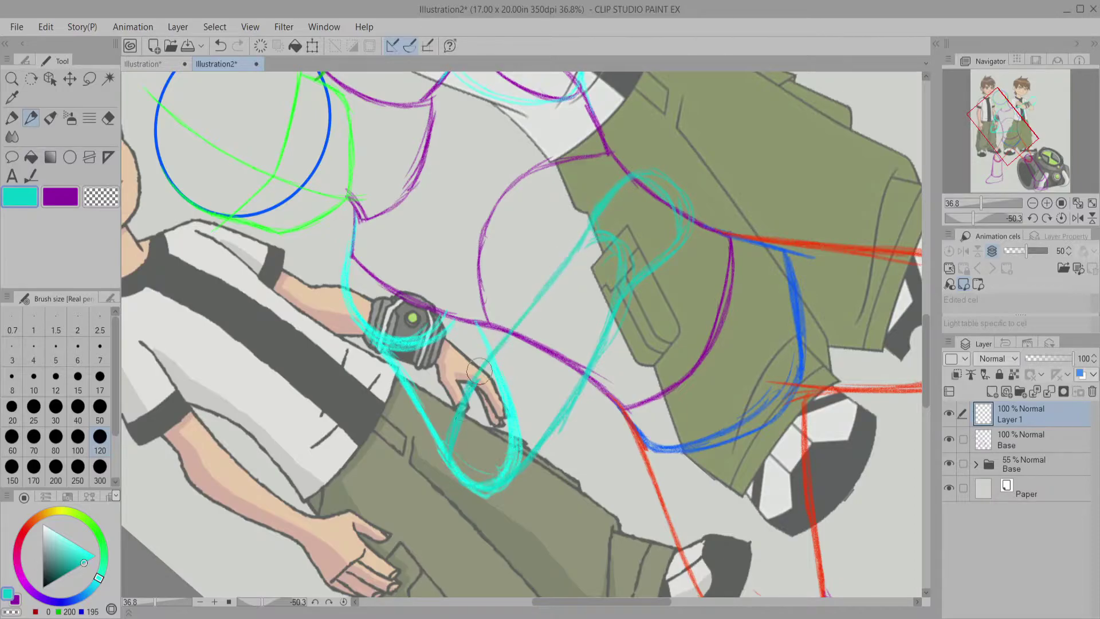
Step: Block in the watch area on the waist-level forearm with bright green scribbles
key("ctrl+shift+r")
key("c")
left_click_drag(28, 581, 97, 532)
mouse_move(398, 401)
left_mouse_down()
mouse_move(403, 367)
mouse_move(449, 343)
mouse_move(438, 421)
mouse_move(402, 408)
left_mouse_up()
scroll(402, 407, "down", 3)
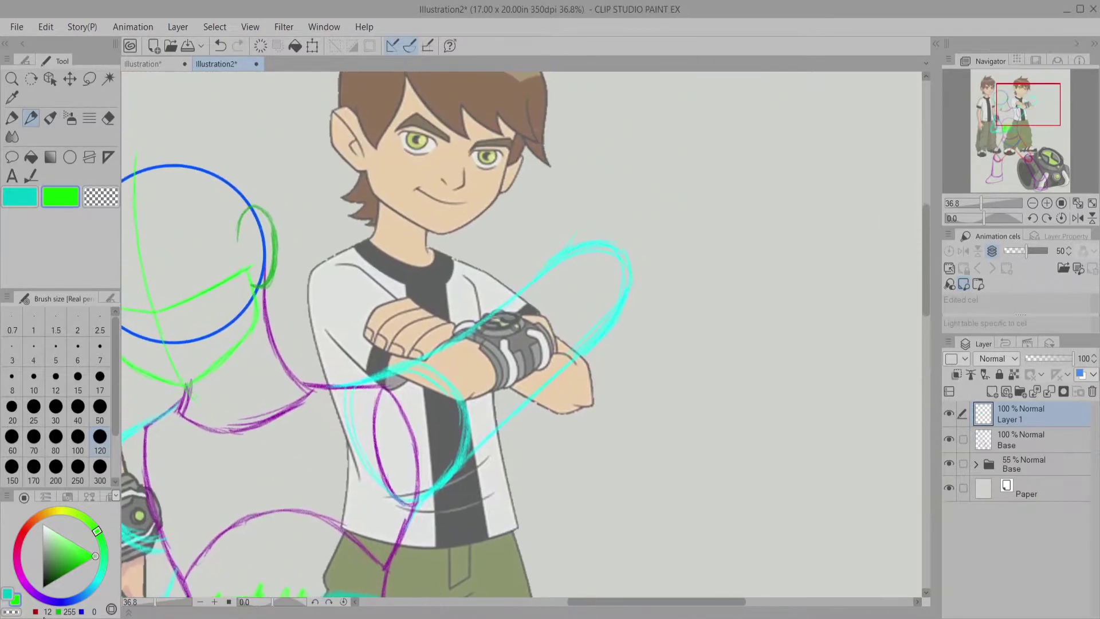
Step: Draw the right-hand forearm in teal, bent upward from the elbow and rounded at the wrist
left_click_drag(983, 218, 991, 218)
left_click_drag(556, 167, 544, 372)
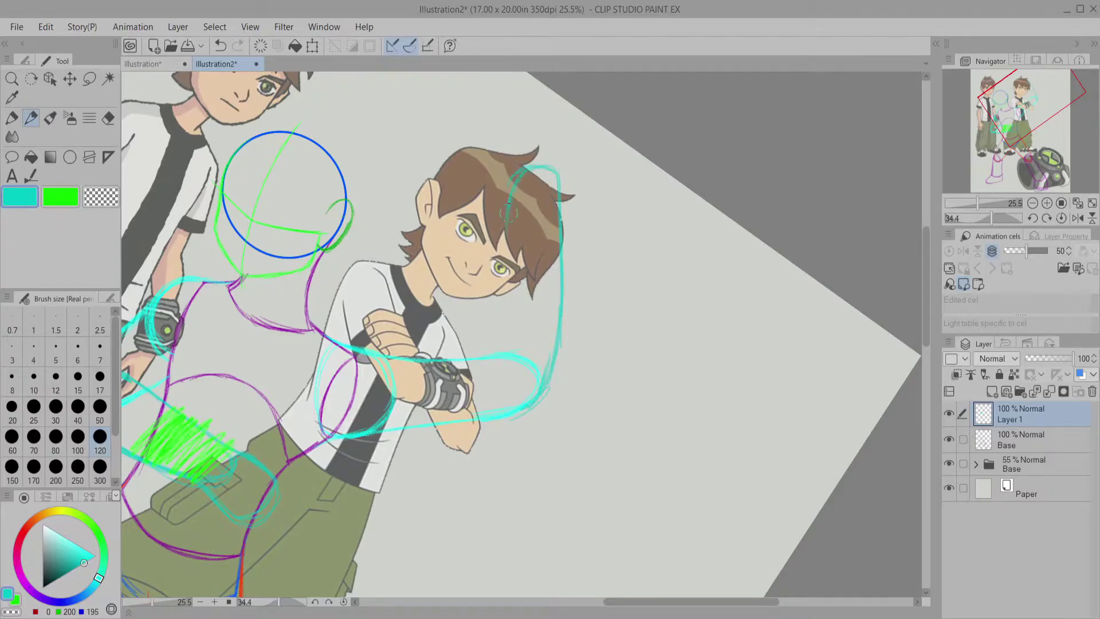
key("ctrl+0")
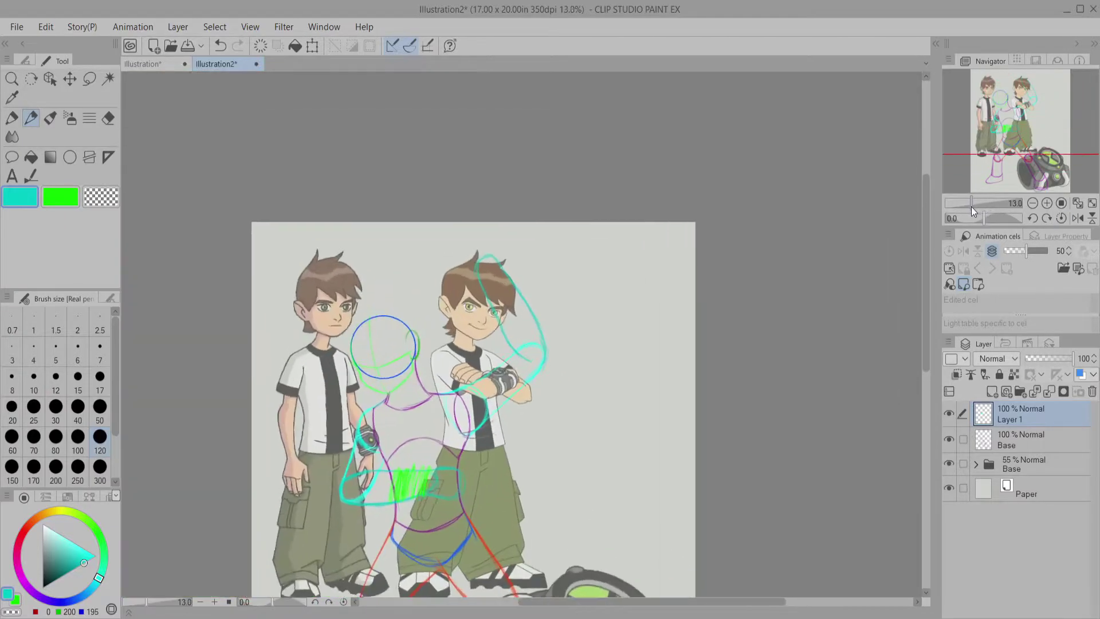
Step: Scale the body and arm sketches down slightly together and shift them to the right
left_click(972, 204)
key("ctrl+0")
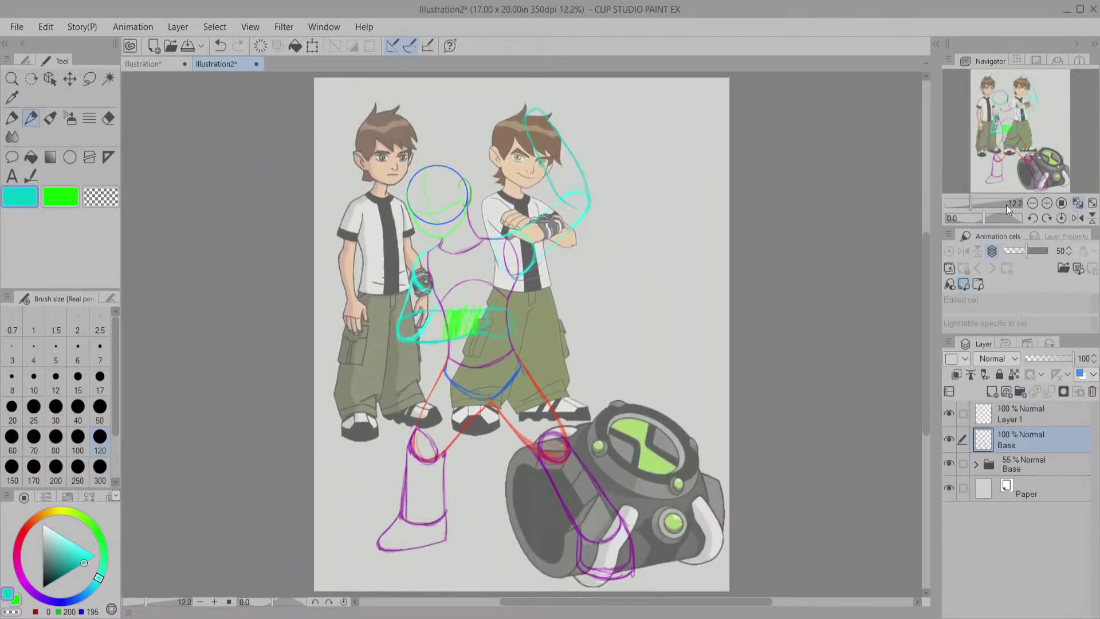
key("ctrl+t")
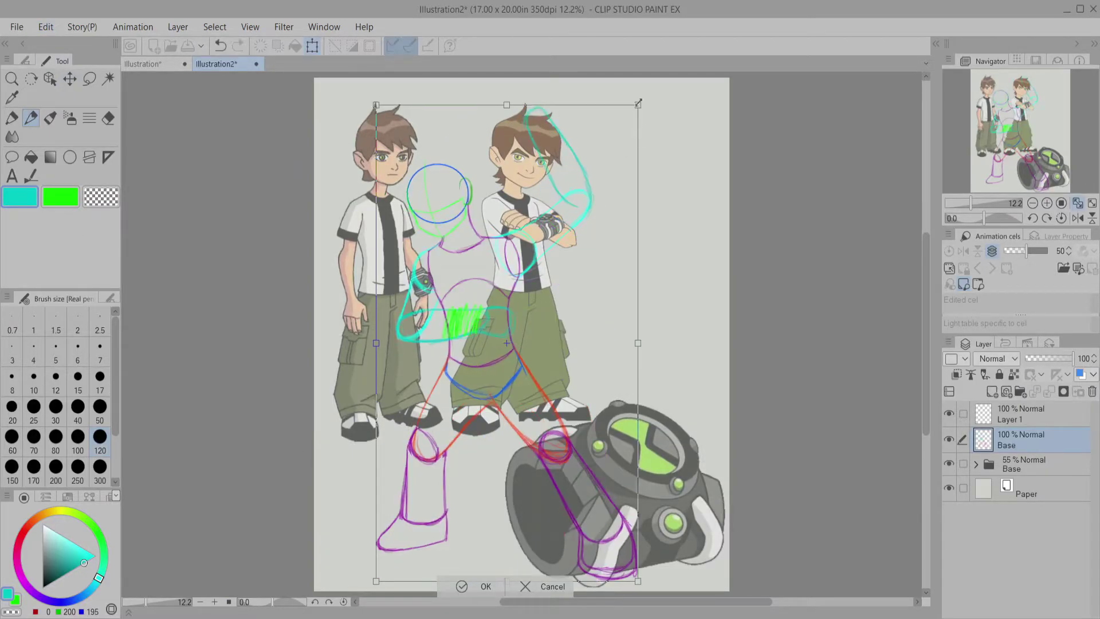
left_click_drag(597, 269, 642, 289)
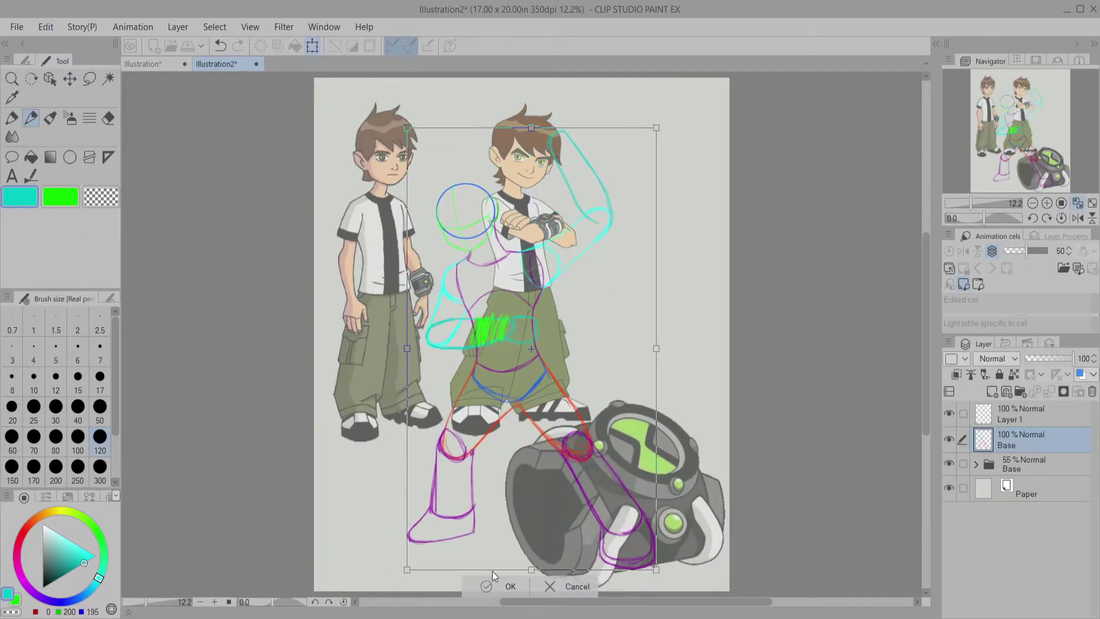
left_click(492, 578)
Step: Outline the raised hand's palm on Layer 1 in dark green, with both sides running up from the wrist
left_click(983, 413)
left_click_drag(970, 204, 987, 217)
left_click_drag(985, 217, 993, 218)
left_click(60, 197)
left_click(71, 570)
left_click_drag(539, 207, 547, 310)
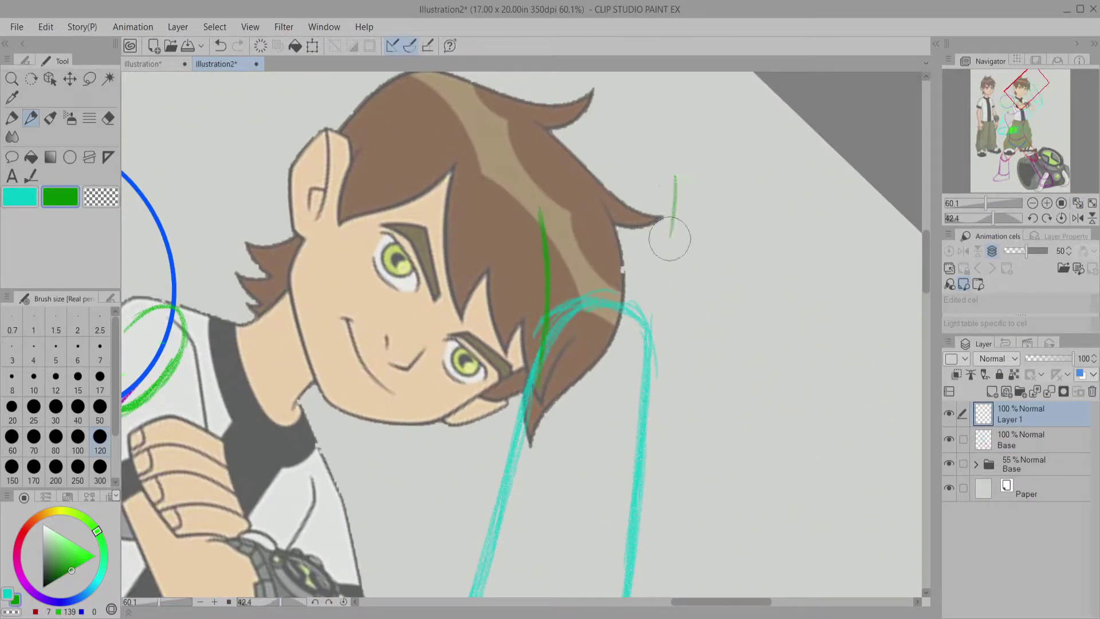
left_click_drag(675, 177, 643, 367)
left_click_drag(547, 323, 542, 281)
mouse_move(533, 189)
left_mouse_down()
mouse_move(533, 227)
mouse_move(604, 103)
mouse_move(690, 172)
mouse_move(680, 275)
mouse_move(644, 372)
left_mouse_up()
Step: Draw four upright fingers and a thumb on the raised green hand and reinforce its sides down to the wrist
left_click_drag(528, 176, 518, 241)
left_click_drag(536, 298, 522, 414)
mouse_move(494, 97)
left_mouse_down()
mouse_move(451, 274)
mouse_move(465, 401)
left_mouse_up()
mouse_move(450, 317)
left_mouse_down()
mouse_move(464, 249)
mouse_move(487, 321)
mouse_move(506, 162)
mouse_move(538, 312)
left_mouse_up()
mouse_move(521, 189)
left_mouse_down()
mouse_move(535, 128)
mouse_move(569, 317)
left_mouse_up()
mouse_move(563, 264)
left_mouse_down()
mouse_move(557, 132)
mouse_move(606, 335)
left_mouse_up()
mouse_move(596, 269)
left_mouse_down()
mouse_move(599, 179)
mouse_move(631, 321)
mouse_move(595, 567)
left_mouse_up()
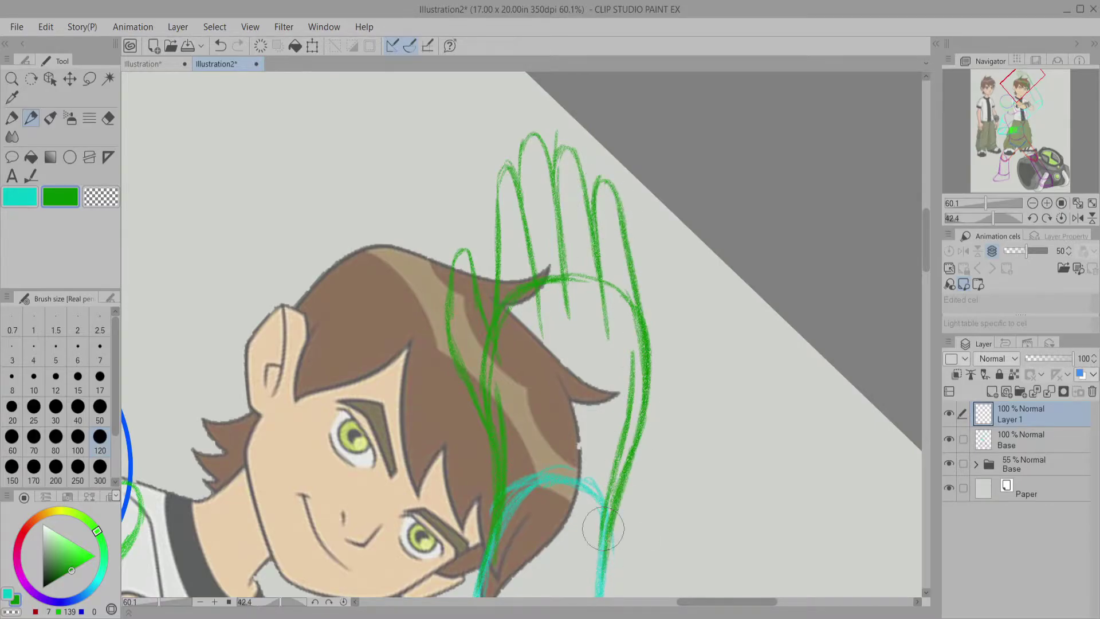
left_click_drag(985, 202, 972, 203)
left_click_drag(1019, 124, 1020, 163)
left_click(995, 443)
key("k")
mouse_move(578, 389)
left_mouse_down()
mouse_move(538, 396)
mouse_move(533, 529)
left_mouse_up()
key("ctrl+z")
left_click(949, 416)
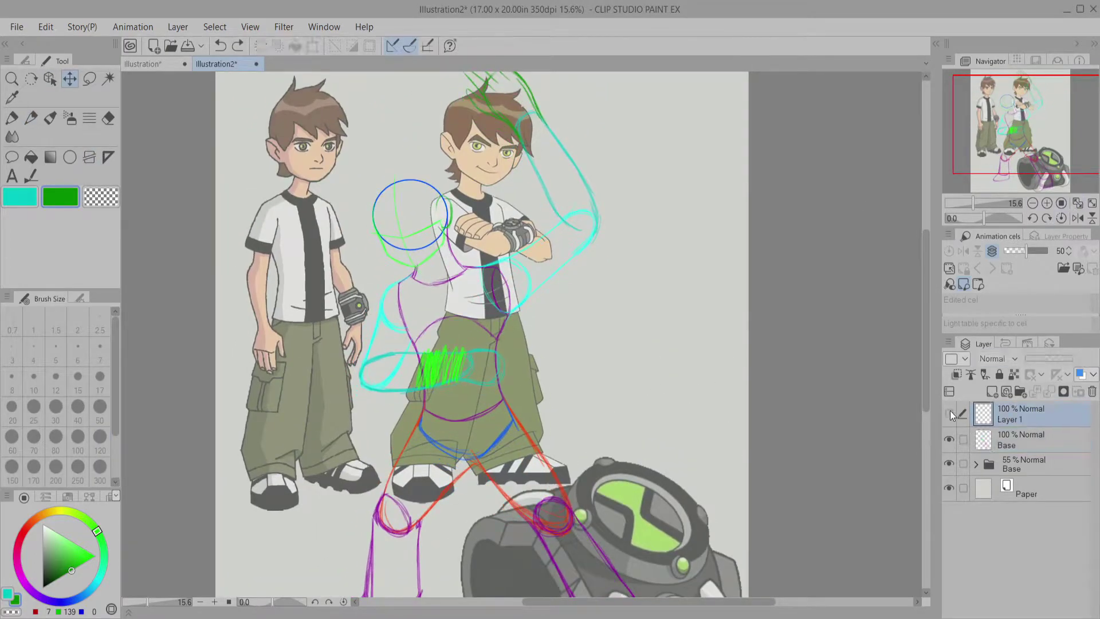
Step: Sketch a zigzag tuft of hair behind the ear in blue with the Mechanical pencil at size 17
key("p")
left_click(61, 602)
left_click_drag(61, 601, 73, 593)
left_click_drag(980, 208, 982, 204)
left_click_drag(967, 135, 963, 105)
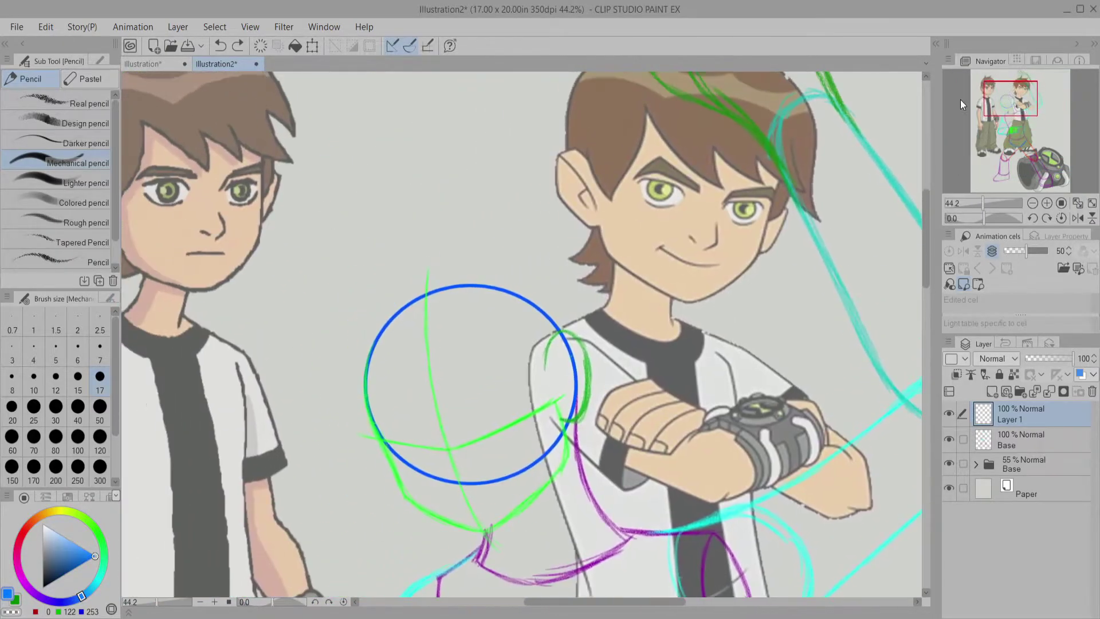
left_click_drag(583, 420, 595, 457)
left_click_drag(982, 218, 990, 219)
left_click(100, 60)
key("ctrl+z")
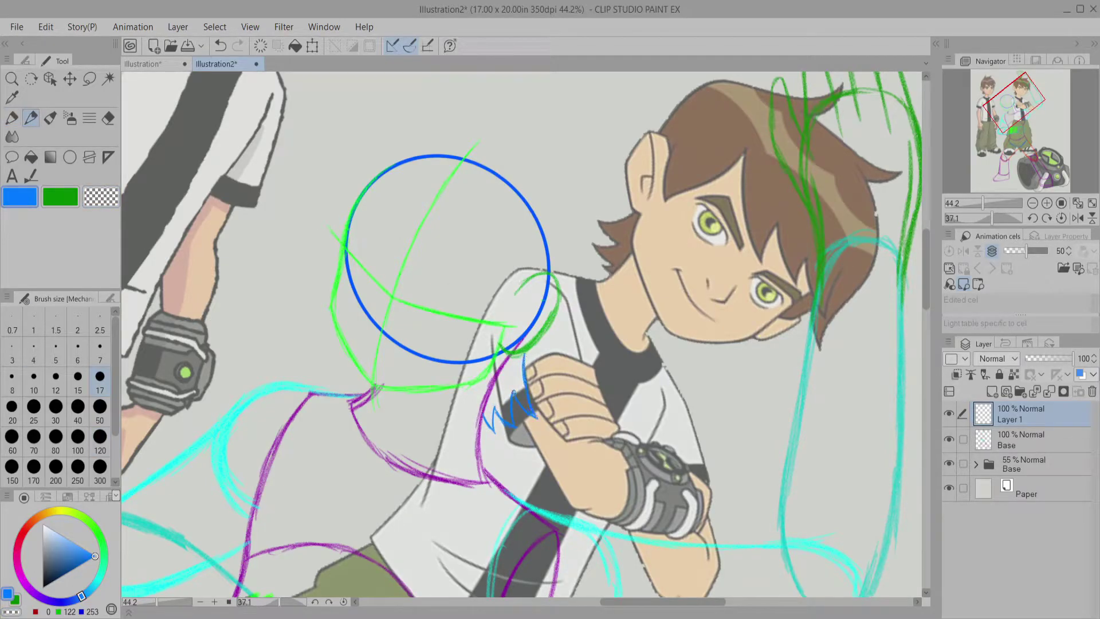
Step: Draw a pointed blue hair lock along the left-hand side of the face and start the fringe above it
left_click(1060, 217)
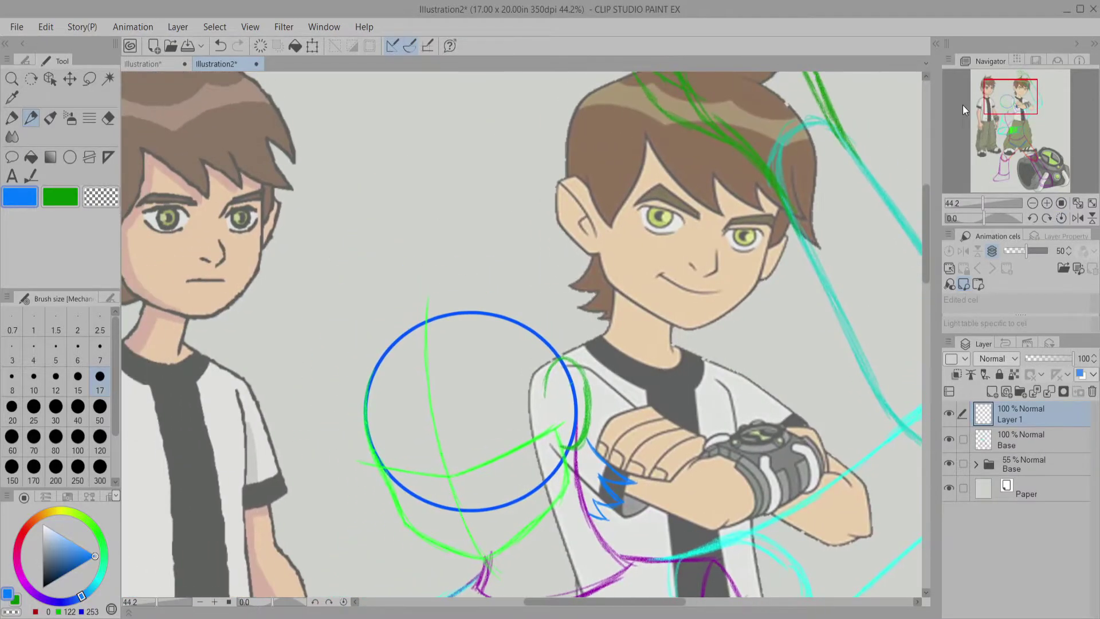
left_click_drag(355, 360, 344, 484)
left_click_drag(360, 426, 343, 501)
left_click_drag(1010, 98, 1009, 101)
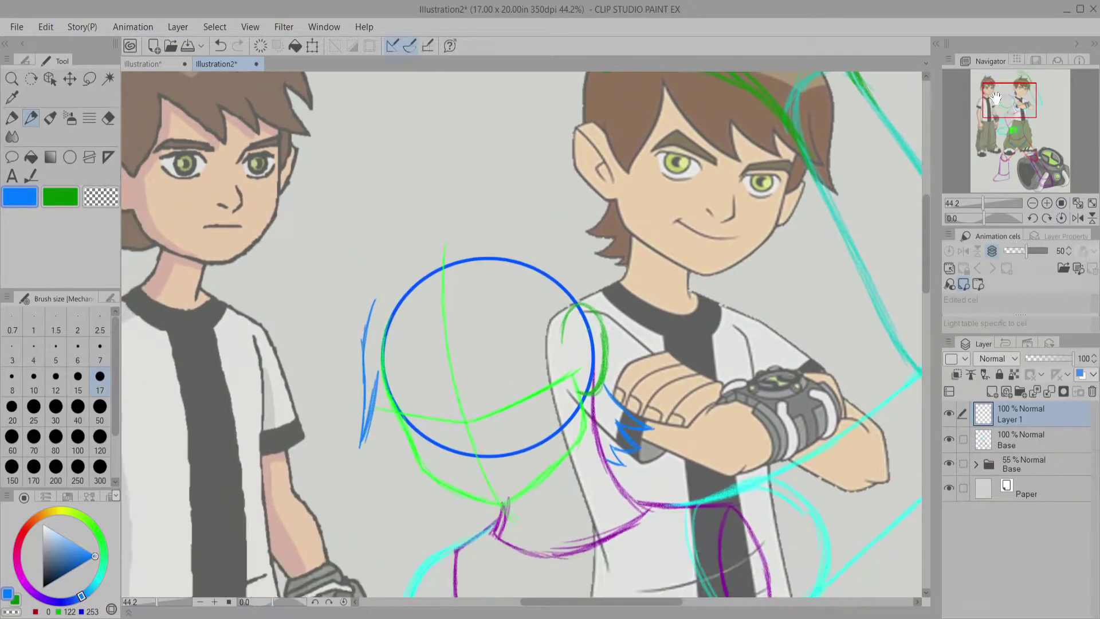
left_click_drag(375, 393, 417, 446)
left_click_drag(1010, 105, 1009, 101)
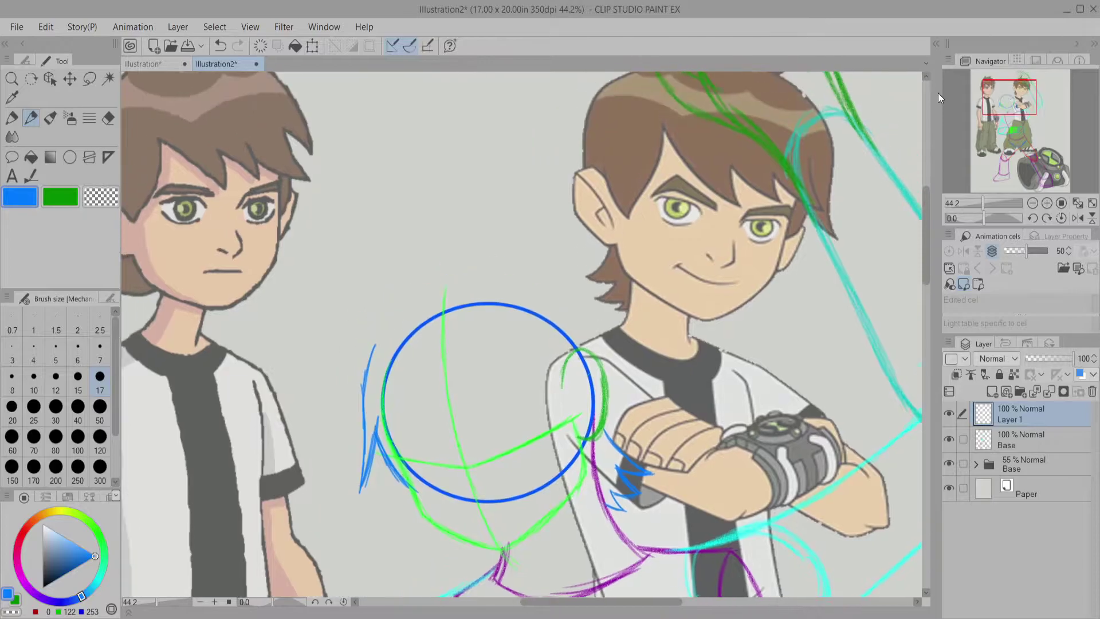
left_click_drag(385, 403, 372, 460)
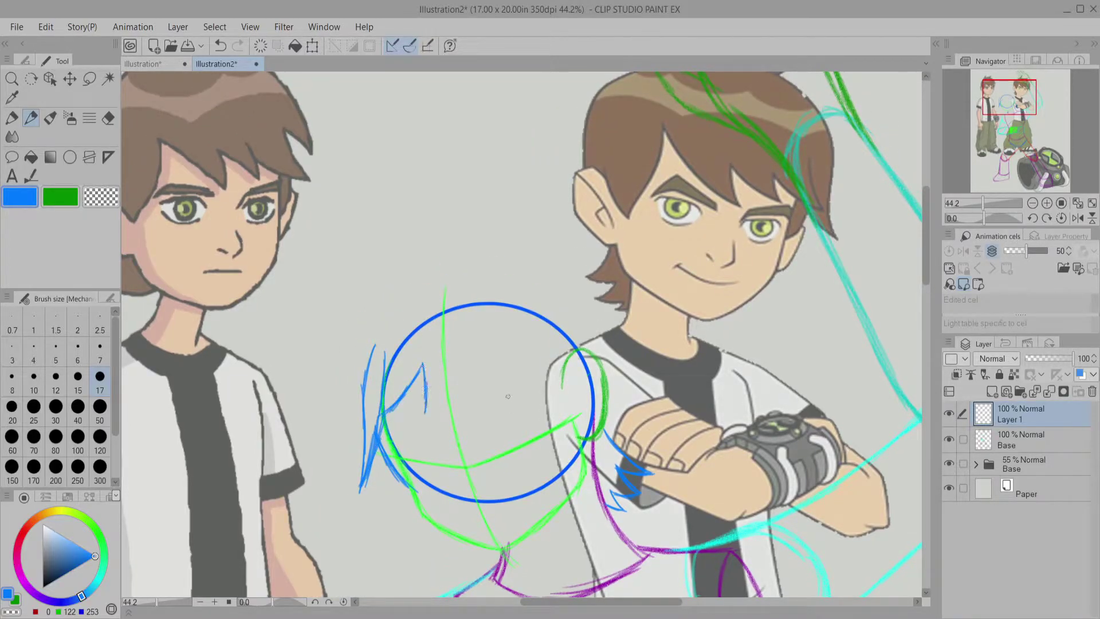
left_click_drag(557, 350, 568, 444)
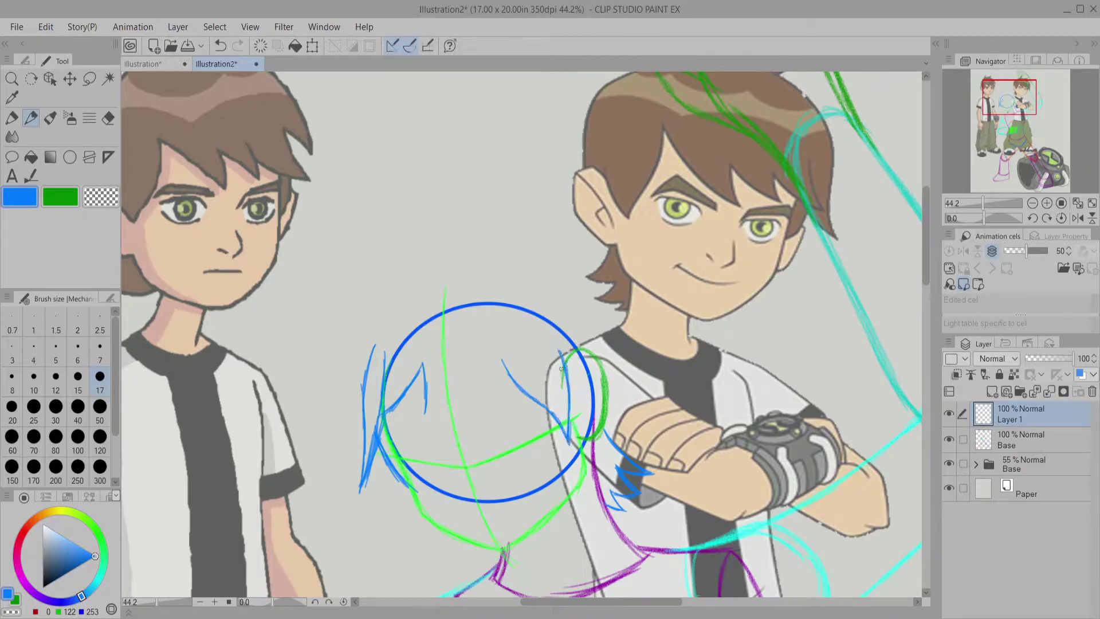
key("p")
key("c")
key("ctrl+z")
key("ctrl+z")
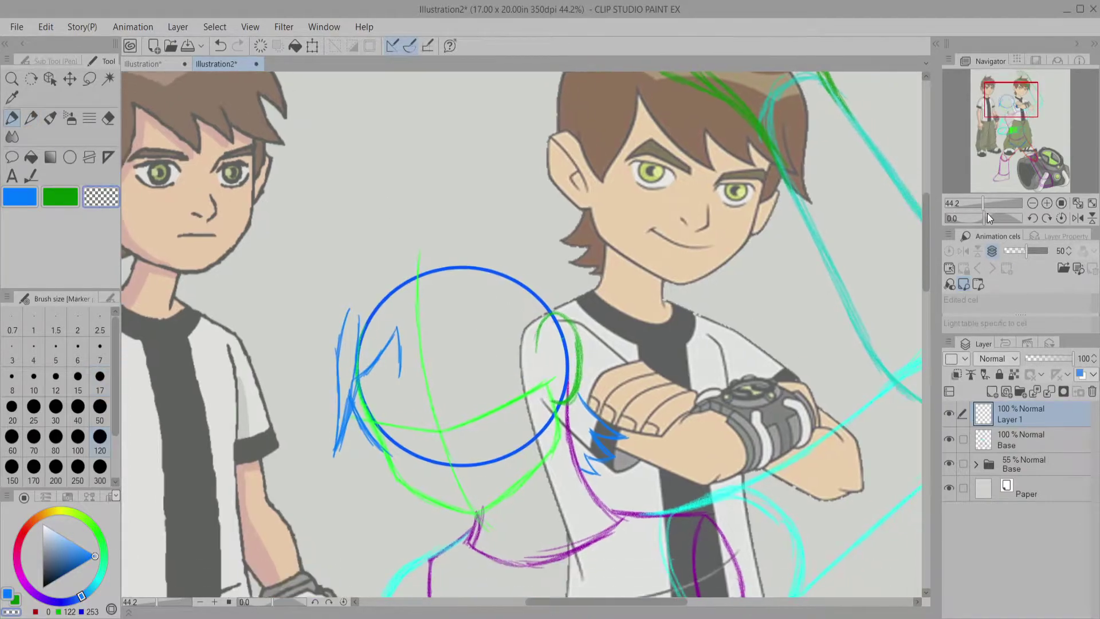
Step: Draw the hair lock in front of the ear and a zigzag fringe across the forehead in blue
key("p")
key("c")
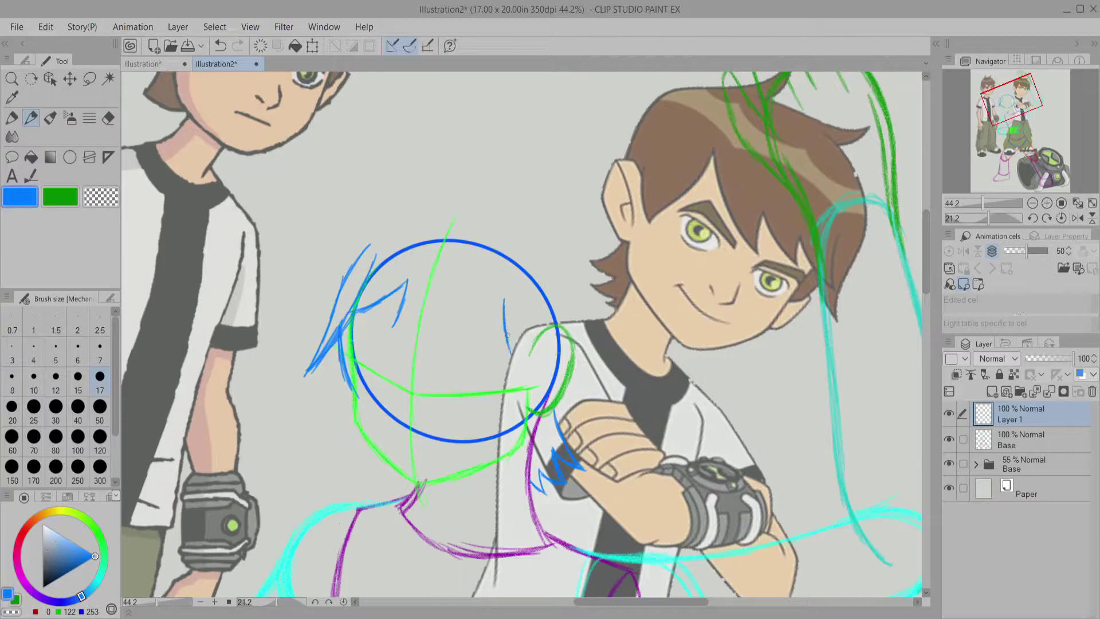
left_click_drag(541, 319, 535, 374)
mouse_move(452, 369)
left_mouse_down()
mouse_move(402, 384)
mouse_move(487, 304)
mouse_move(465, 333)
mouse_move(802, 189)
mouse_move(854, 155)
mouse_move(532, 287)
mouse_move(461, 366)
left_mouse_up()
left_click_drag(529, 289, 460, 369)
Step: Outline the crown of the hair in blue with pointed spikes at the top of the head
left_click(1052, 218)
mouse_move(464, 299)
left_mouse_down()
mouse_move(511, 315)
mouse_move(465, 390)
left_mouse_up()
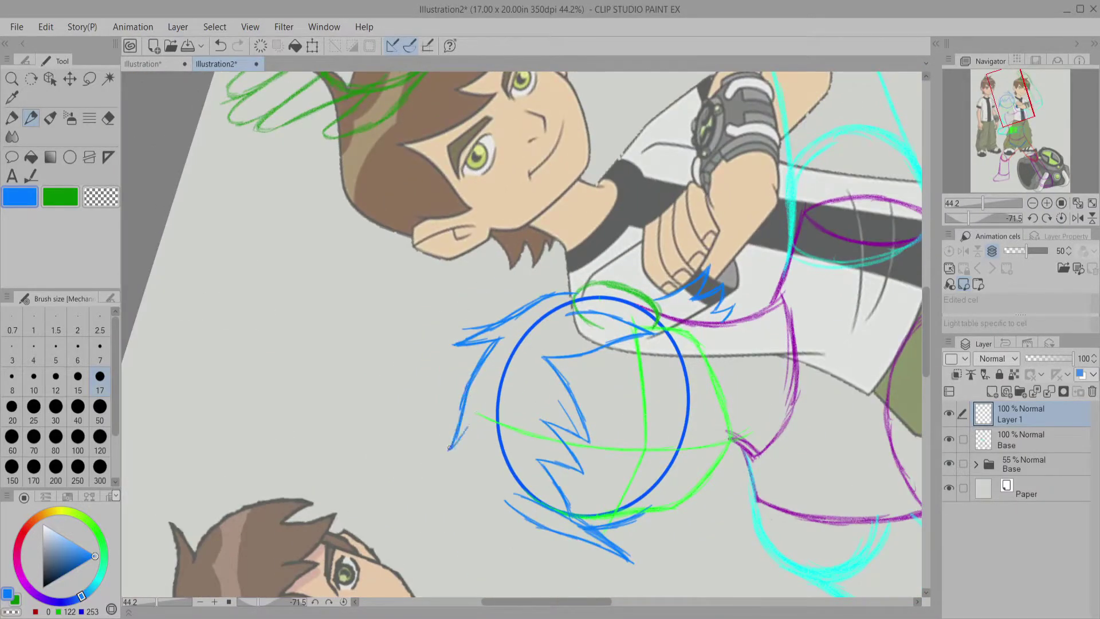
left_click(1061, 218)
mouse_move(416, 312)
left_mouse_down()
mouse_move(362, 378)
mouse_move(353, 435)
mouse_move(449, 229)
left_mouse_up()
Step: Sketch the face in blue with a nose line, a slanted open mouth, oval eyes and an angled right-hand eyebrow
scroll(526, 283, "up", 2)
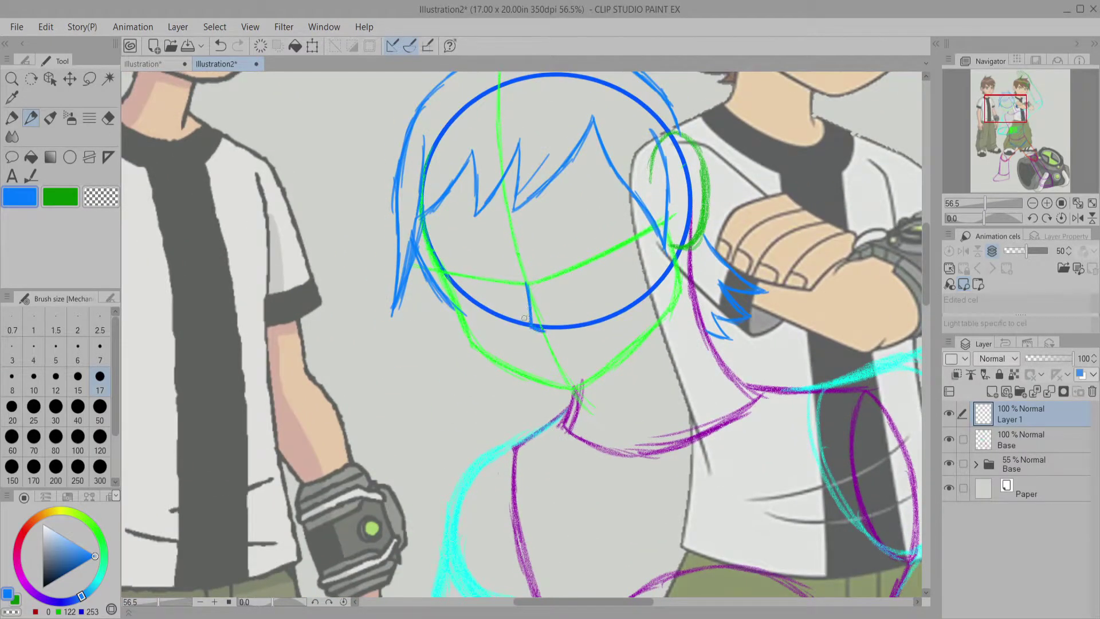
mouse_move(584, 330)
left_mouse_down()
mouse_move(540, 357)
mouse_move(575, 367)
mouse_move(542, 361)
mouse_move(579, 367)
left_mouse_up()
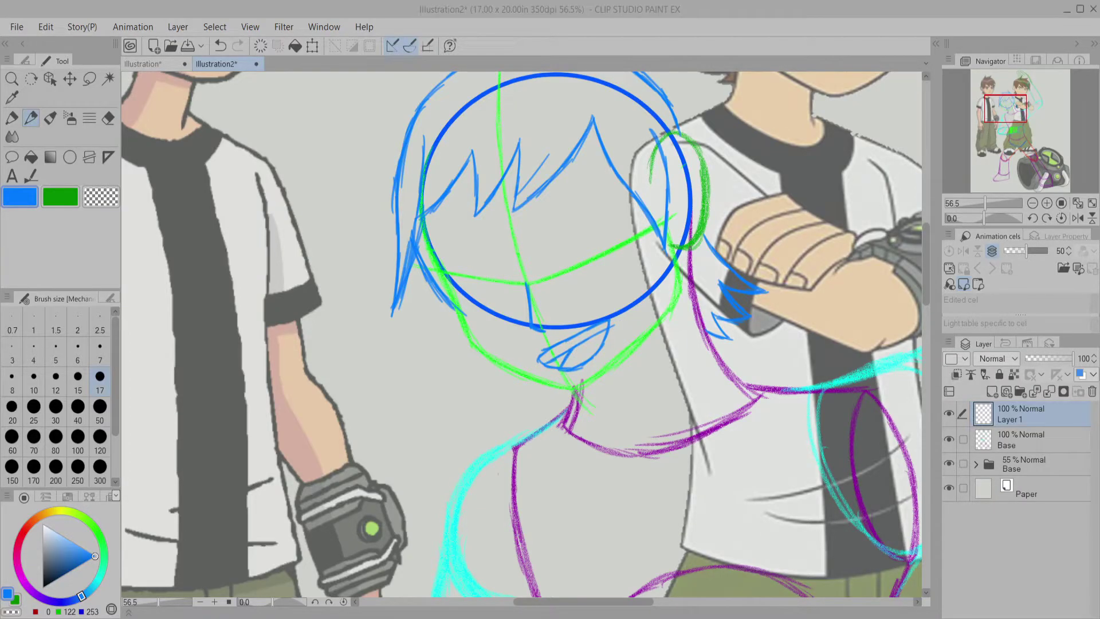
left_click_drag(468, 249, 435, 329)
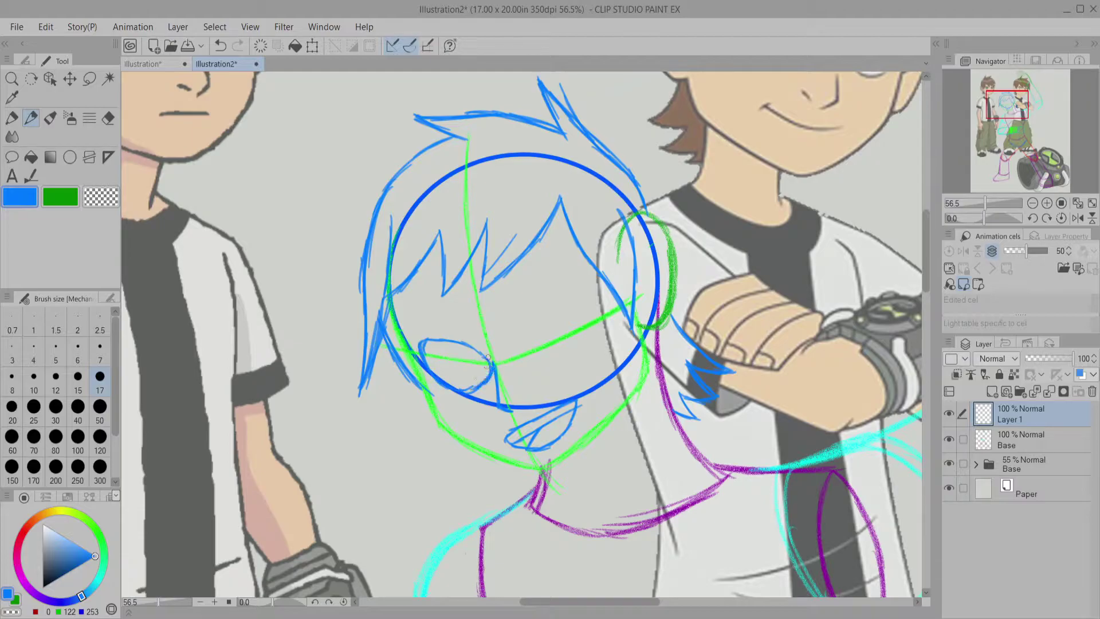
mouse_move(524, 337)
left_mouse_down()
mouse_move(574, 294)
mouse_move(544, 371)
mouse_move(522, 239)
mouse_move(499, 328)
mouse_move(567, 252)
mouse_move(498, 339)
mouse_move(501, 319)
mouse_move(441, 312)
left_mouse_up()
Step: Copy the right-hand eyebrow with a lasso selection and transform the copy into place above the left-hand eye
key("ctrl+@")
key("m")
left_click(592, 364)
left_click(584, 361)
left_click(574, 349)
left_click(595, 349)
mouse_move(481, 344)
left_mouse_down()
mouse_move(496, 326)
mouse_move(474, 323)
left_mouse_up()
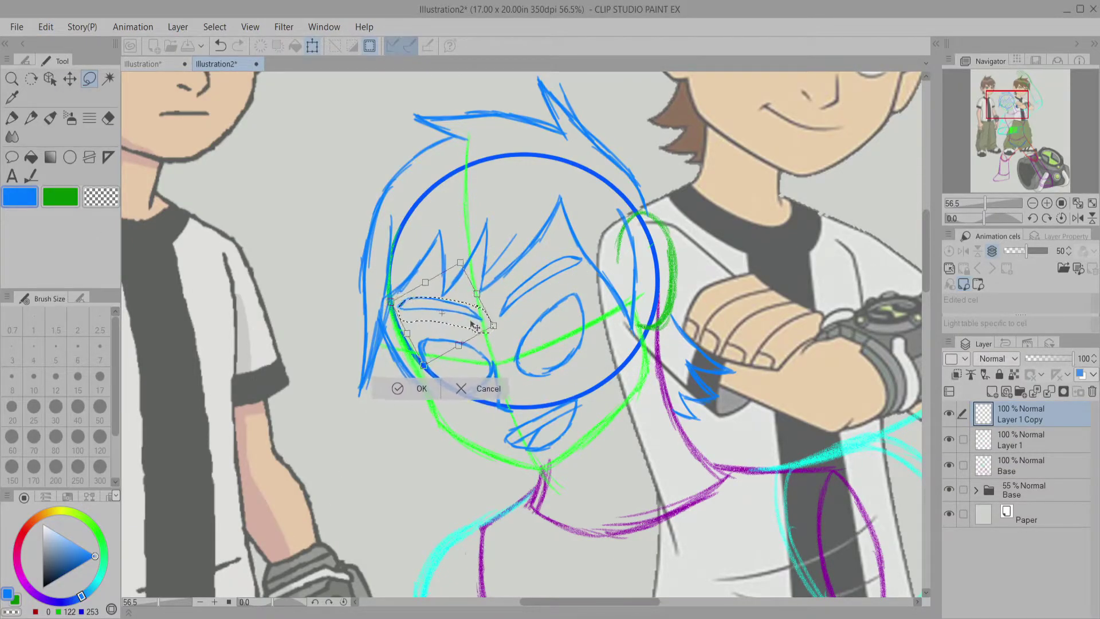
key("Return")
key("ctrl+d")
Step: Draw dark green irises with filled pupils inside both oval eyes
key("p")
key("x")
scroll(613, 319, "up", 3)
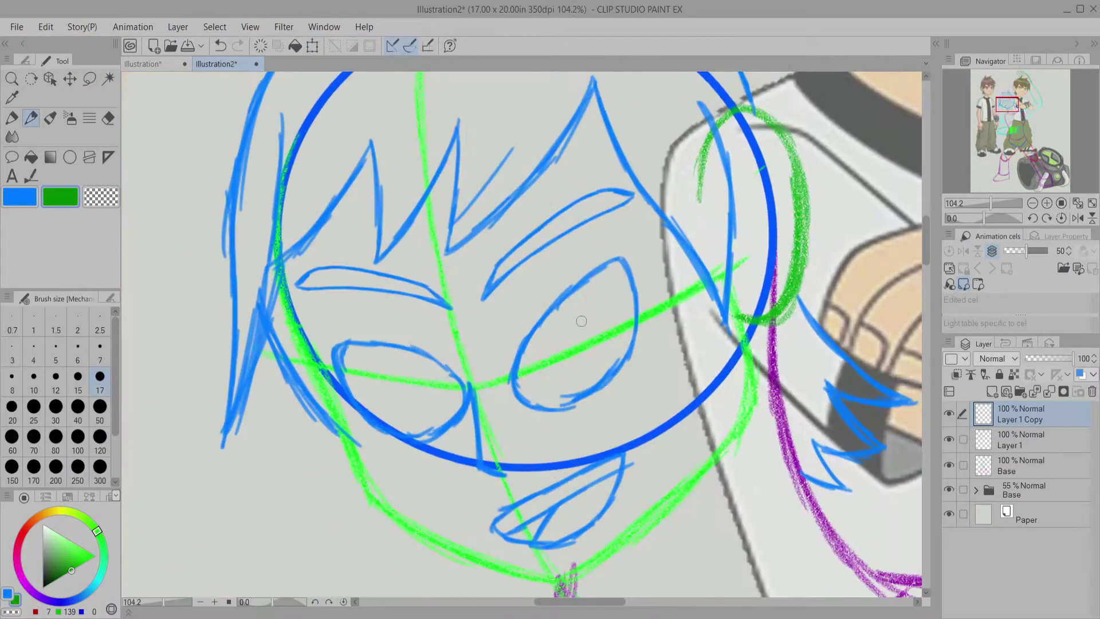
scroll(508, 224, "down", 4)
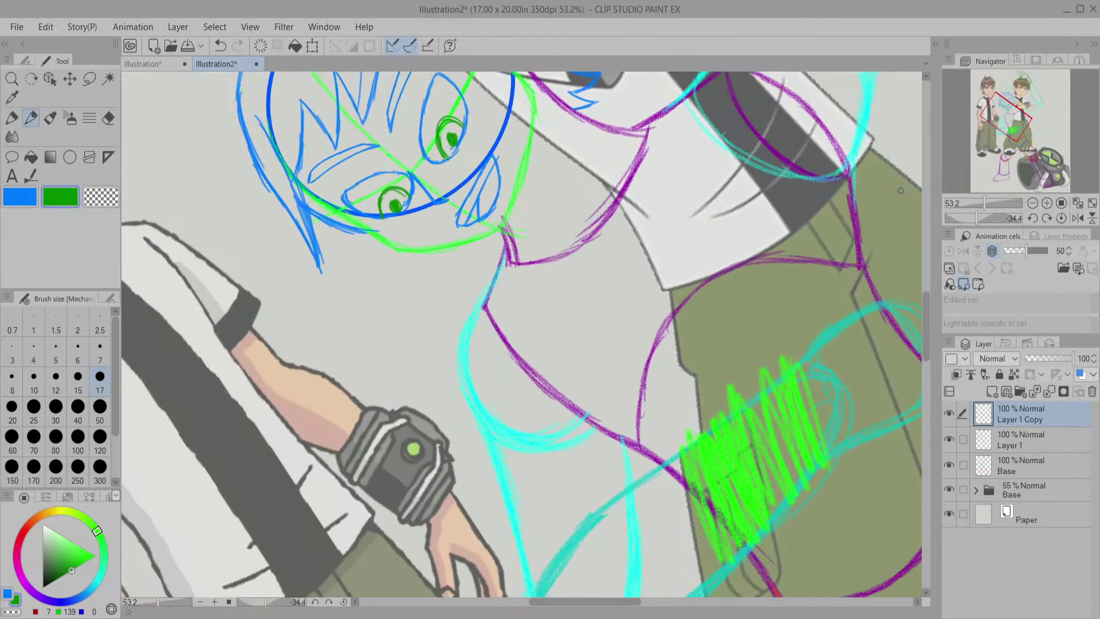
Step: Choose dark magenta and outline the shirt's left-hand shoulder and short sleeve with its cuff edge
left_click(18, 559)
left_click_drag(499, 252, 459, 368)
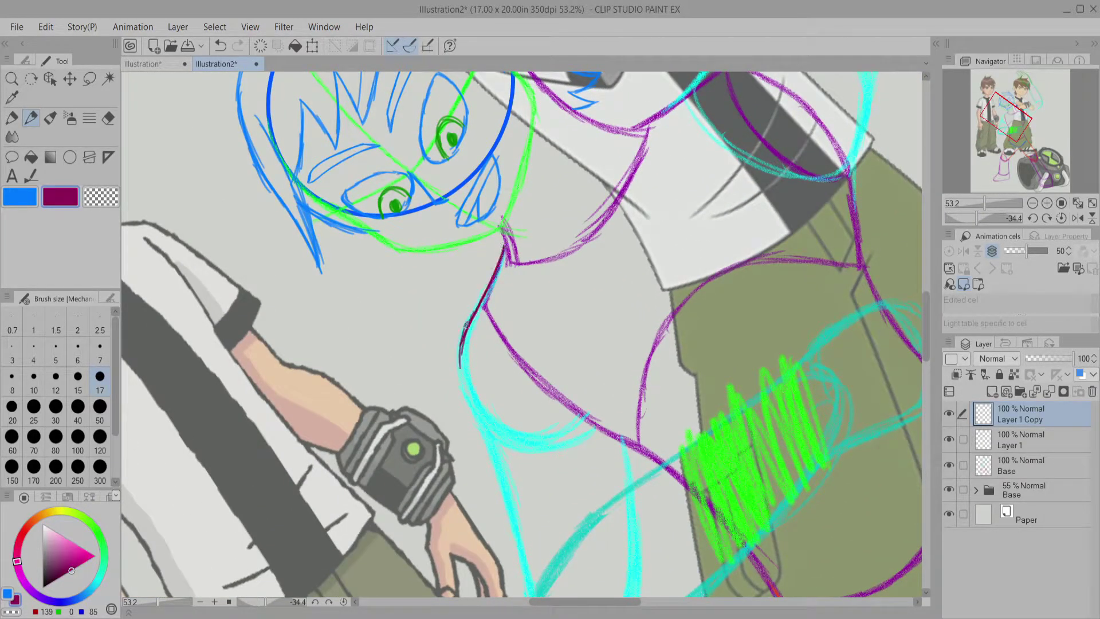
key("ctrl+0")
scroll(505, 284, "up", 1)
left_click_drag(524, 232, 456, 437)
mouse_move(588, 404)
left_mouse_down()
mouse_move(626, 347)
mouse_move(613, 418)
left_mouse_up()
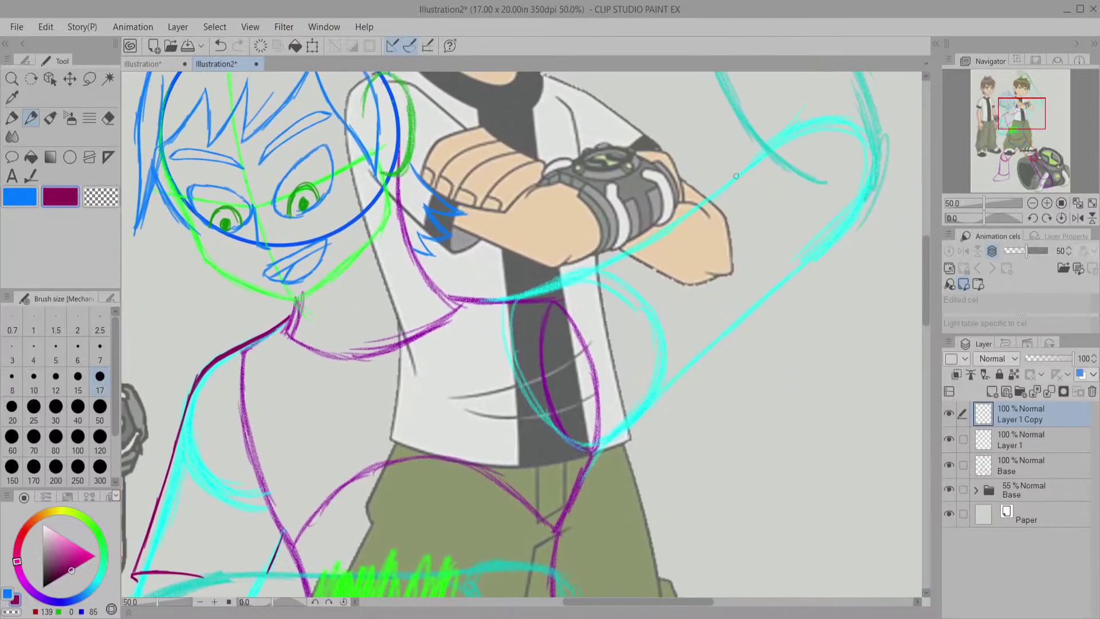
Step: Outline the shirt sleeve on the raised arm in dark magenta, with upper edge, lower edge and angled cuff
left_click_drag(727, 167, 813, 286)
left_click_drag(742, 133, 664, 440)
mouse_move(614, 83)
left_mouse_down()
mouse_move(570, 196)
mouse_move(517, 279)
mouse_move(445, 338)
mouse_move(500, 304)
left_mouse_up()
key("ctrl+at")
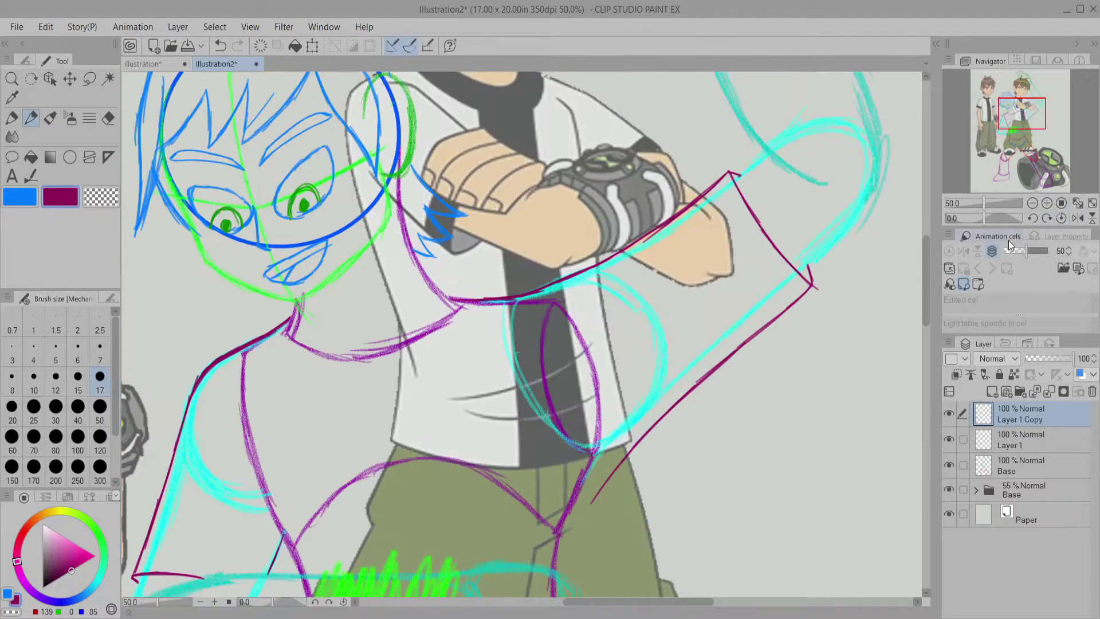
Step: Draw both sides of the shirt down the torso and its curved hem below the waist in dark magenta
left_click_drag(1012, 107, 1007, 114)
mouse_move(630, 343)
left_mouse_down()
mouse_move(579, 235)
mouse_move(580, 312)
mouse_move(658, 377)
left_mouse_up()
left_click(1060, 221)
mouse_move(731, 213)
left_mouse_down()
mouse_move(662, 301)
mouse_move(703, 461)
mouse_move(742, 506)
left_mouse_up()
mouse_move(362, 173)
left_mouse_down()
mouse_move(417, 344)
mouse_move(427, 544)
left_mouse_up()
scroll(521, 332, "down", 3)
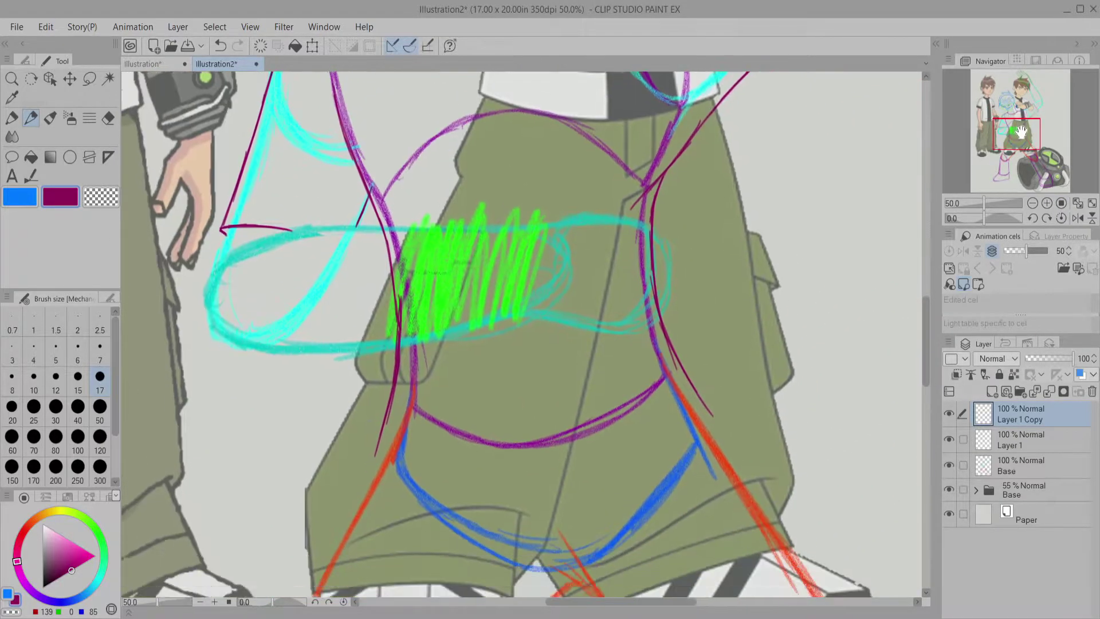
left_click_drag(983, 218, 1002, 218)
mouse_move(533, 221)
left_mouse_down()
mouse_move(510, 378)
mouse_move(515, 468)
mouse_move(573, 579)
left_mouse_up()
left_click(1060, 218)
Step: Outline the left-hand trouser leg in dark magenta around the thigh, knee and shin, closing it with a curved cuff
scroll(1005, 188, "down", 2)
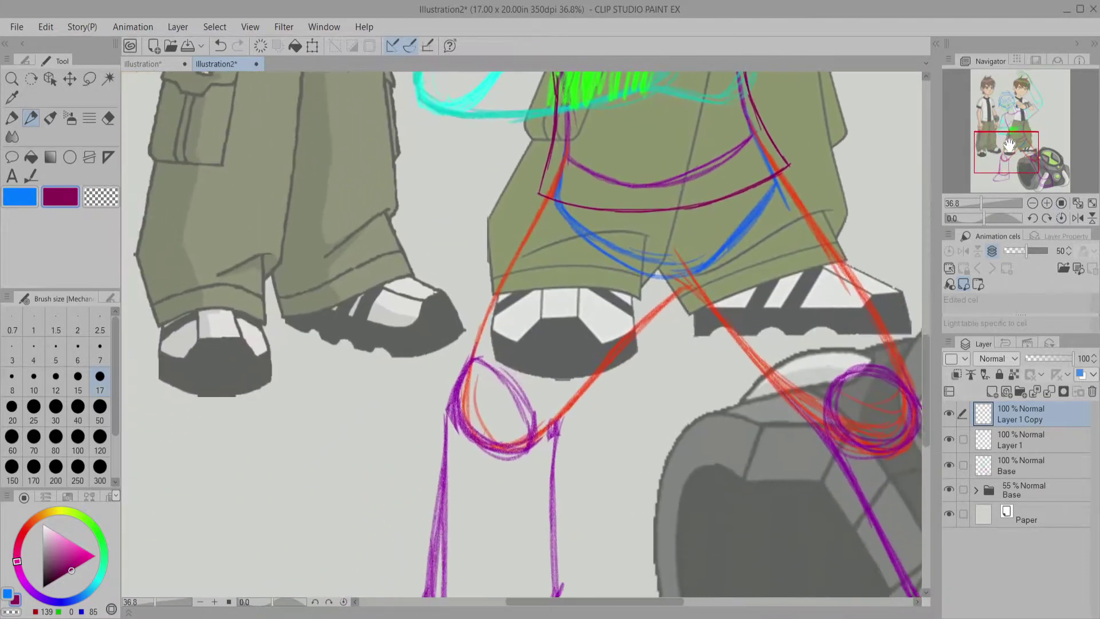
left_click_drag(561, 187, 509, 271)
mouse_move(544, 215)
left_mouse_down()
mouse_move(465, 376)
mouse_move(515, 298)
left_mouse_up()
left_click_drag(653, 195, 593, 382)
left_click(1060, 218)
left_click_drag(580, 264, 576, 453)
left_click_drag(447, 237, 428, 452)
mouse_move(441, 352)
left_mouse_down()
mouse_move(438, 453)
mouse_move(634, 279)
mouse_move(647, 379)
mouse_move(630, 432)
left_mouse_up()
left_click_drag(609, 385, 515, 240)
Step: Outline the right-hand trouser leg in dark magenta from the thigh down to a rounded cuff above the foot
mouse_move(664, 217)
left_mouse_down()
mouse_move(660, 344)
mouse_move(643, 409)
left_mouse_up()
left_click_drag(813, 249, 768, 438)
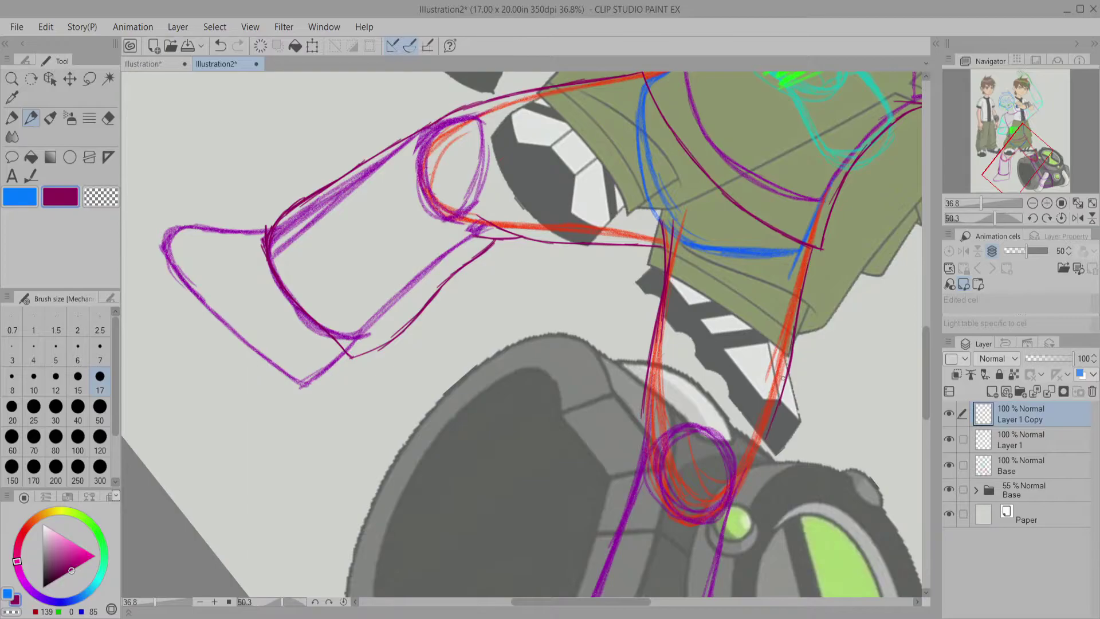
left_click_drag(784, 378, 744, 498)
key("ctrl+@")
mouse_move(655, 278)
left_mouse_down()
mouse_move(537, 200)
mouse_move(664, 426)
mouse_move(759, 466)
left_mouse_up()
left_click_drag(654, 166, 766, 319)
mouse_move(730, 271)
left_mouse_down()
mouse_move(829, 387)
mouse_move(793, 446)
left_mouse_up()
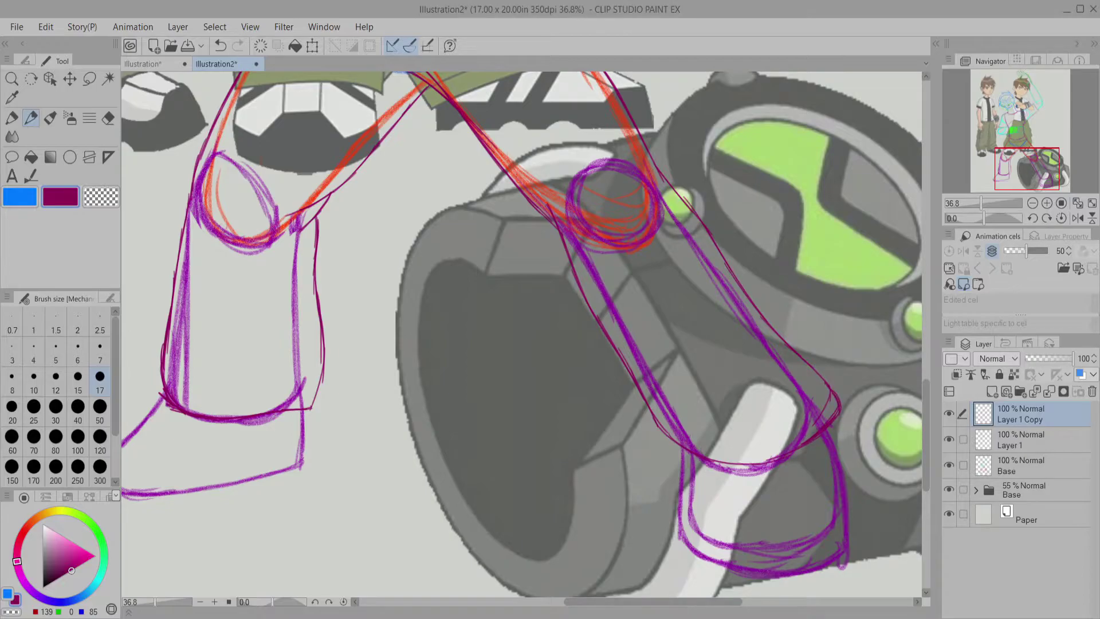
Step: Switch to dark blue and draw the upper and lower edges of the fist beside the green watch block
left_click_drag(1023, 170, 1012, 122)
left_click_drag(981, 203, 1003, 218)
left_click_drag(611, 271, 618, 383)
left_click_drag(514, 237, 484, 338)
key("@")
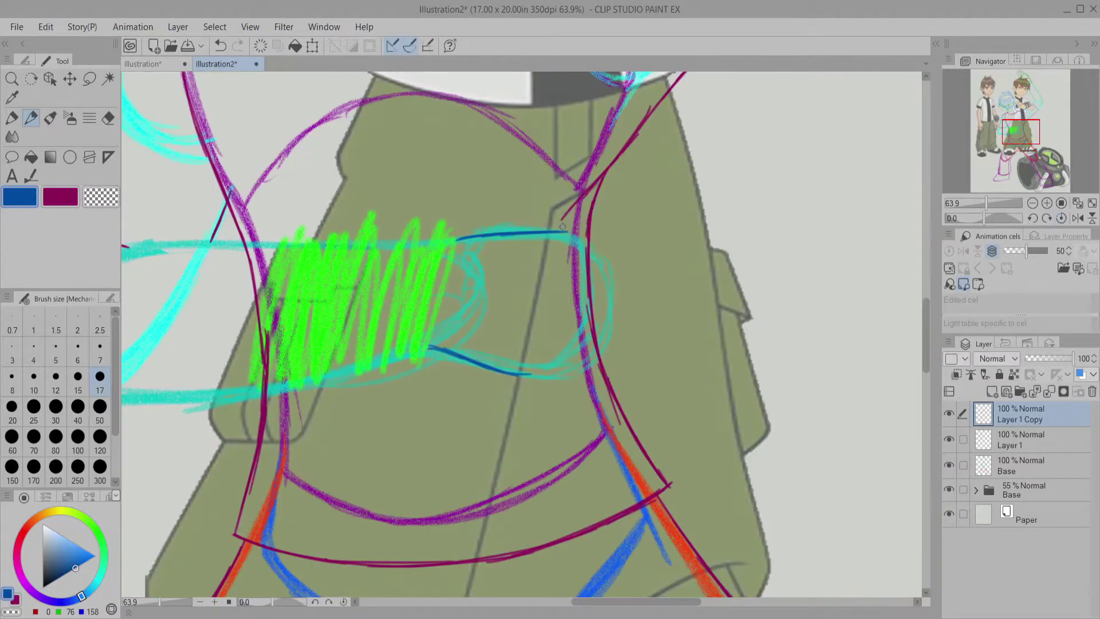
Step: Draw the fist's knuckles, finger line and rounded thumb in dark blue and clean up its lower edge
left_click_drag(586, 232, 610, 306)
left_click_drag(982, 222, 961, 222)
mouse_move(436, 298)
left_mouse_down()
mouse_move(500, 247)
mouse_move(515, 292)
mouse_move(475, 321)
mouse_move(493, 280)
mouse_move(496, 381)
left_mouse_up()
key("ctrl+shift+r")
left_click_drag(599, 238, 613, 299)
left_click_drag(984, 218, 1001, 218)
left_click_drag(497, 245, 508, 387)
key("ctrl+shift+r")
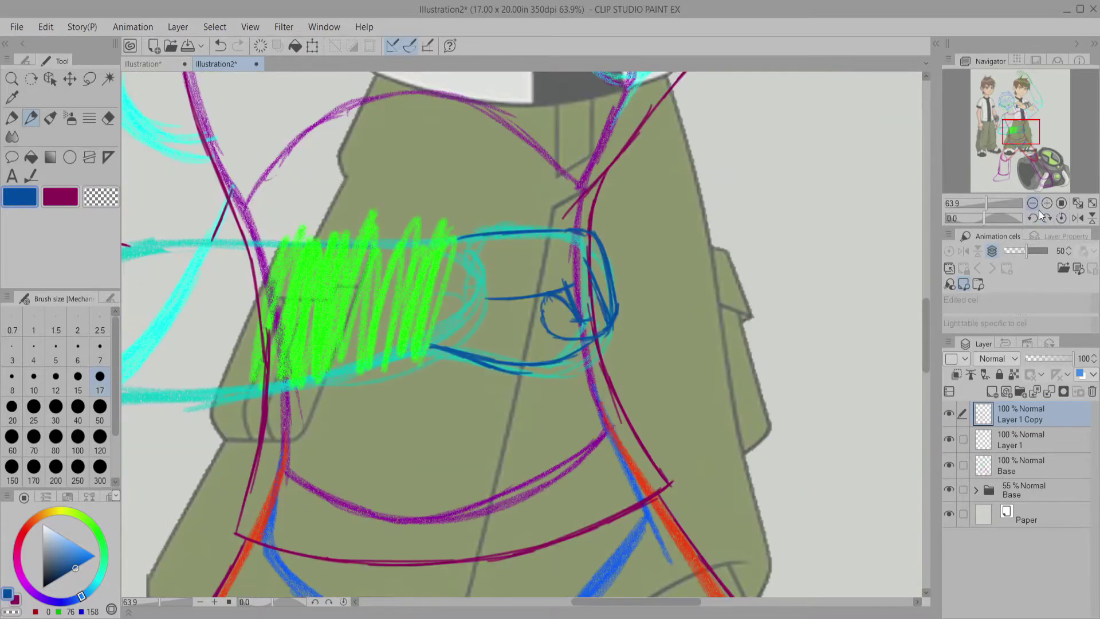
key("c")
left_click_drag(513, 371, 579, 350)
key("c")
Step: Trace the thumb and four fingers of the raised hand in dark blue over the green construction
mouse_move(619, 313)
left_mouse_down()
mouse_move(414, 315)
mouse_move(676, 321)
left_mouse_up()
mouse_move(512, 200)
left_mouse_down()
mouse_move(494, 314)
mouse_move(521, 404)
mouse_move(483, 558)
left_mouse_up()
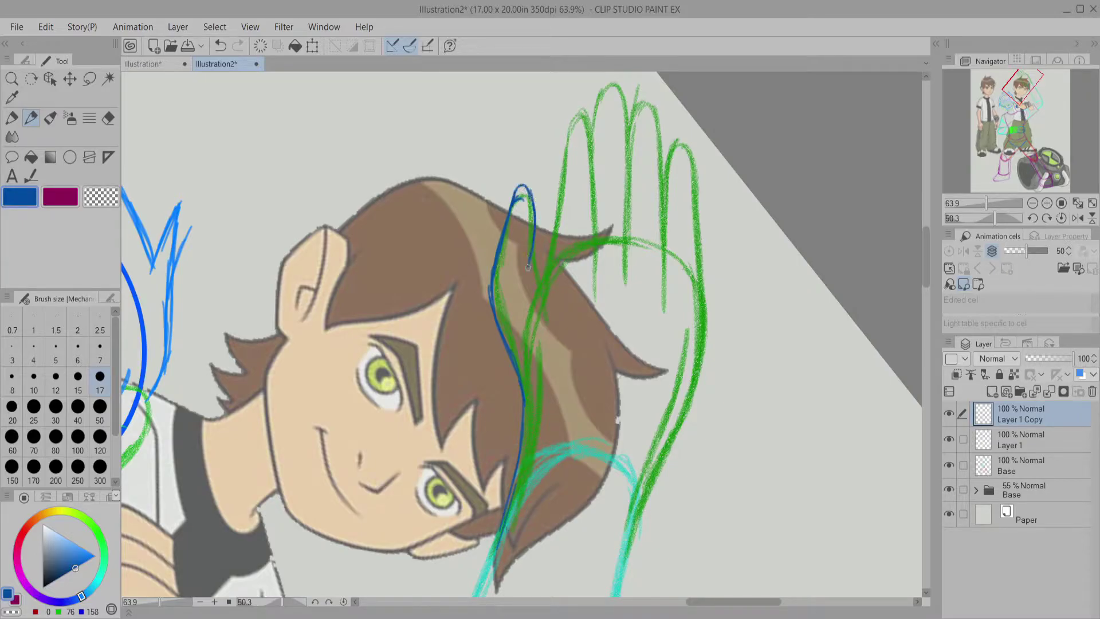
left_click_drag(552, 327, 562, 380)
left_click_drag(568, 170, 526, 241)
left_click_drag(515, 177, 500, 364)
left_click_drag(515, 166, 544, 246)
left_click_drag(544, 196, 554, 338)
mouse_move(558, 152)
left_mouse_down()
mouse_move(585, 254)
mouse_move(587, 331)
left_mouse_up()
left_click_drag(588, 162, 623, 351)
left_click_drag(623, 207, 656, 351)
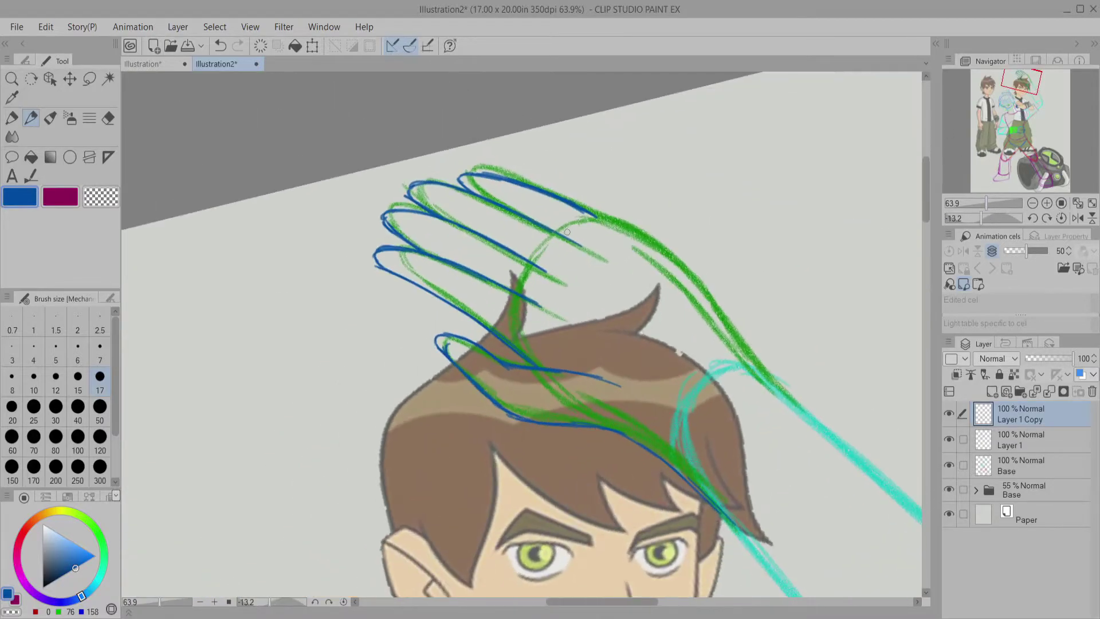
Step: Draw the raised hand's palm line and outline both sides of the forearm down to the elbow in dark blue
left_click_drag(567, 230, 527, 314)
mouse_move(651, 366)
left_mouse_down()
mouse_move(639, 481)
mouse_move(760, 286)
mouse_move(840, 185)
left_mouse_up()
left_click_drag(704, 312, 630, 453)
left_click_drag(887, 204, 807, 455)
left_click(1061, 218)
left_click_drag(1025, 111, 1029, 94)
mouse_move(634, 86)
left_mouse_down()
mouse_move(710, 192)
mouse_move(799, 375)
mouse_move(807, 448)
left_mouse_up()
Step: Outline the watch body around the green block in dark blue, closing it at the wrist and forearm ends
mouse_move(1030, 97)
left_mouse_down()
mouse_move(1008, 102)
mouse_move(1011, 131)
left_mouse_up()
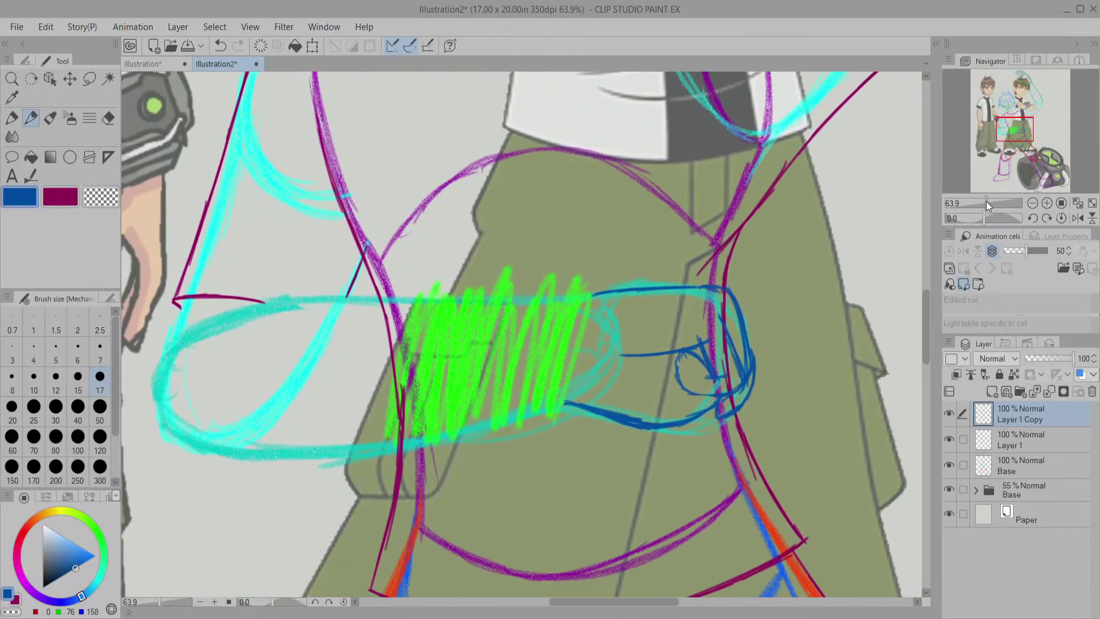
left_click_drag(985, 203, 984, 204)
left_click_drag(663, 324, 648, 412)
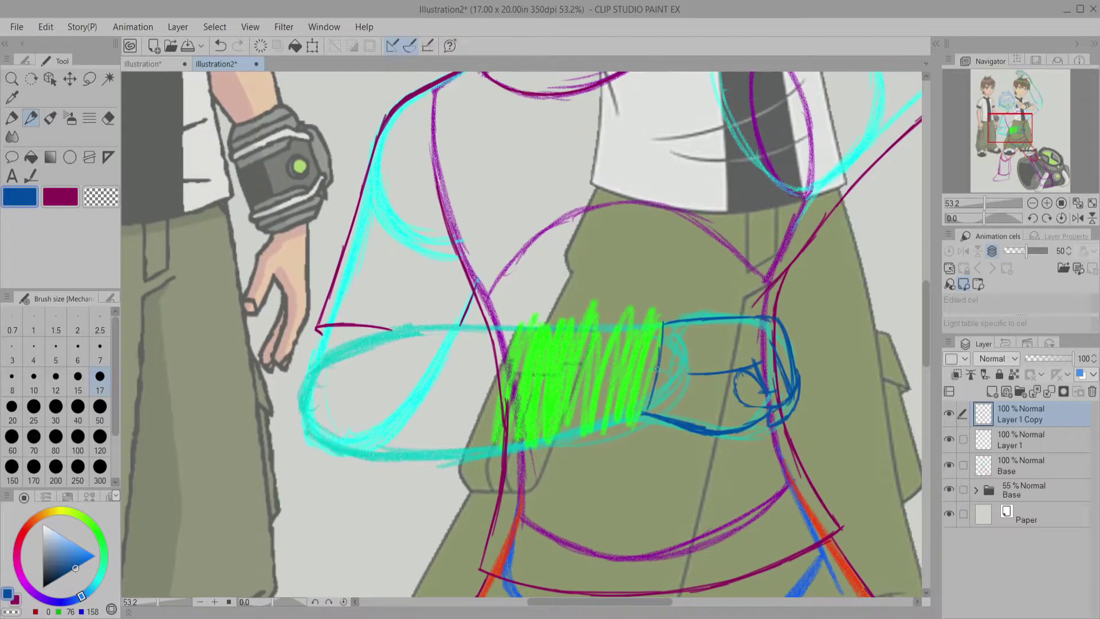
left_click_drag(983, 218, 968, 217)
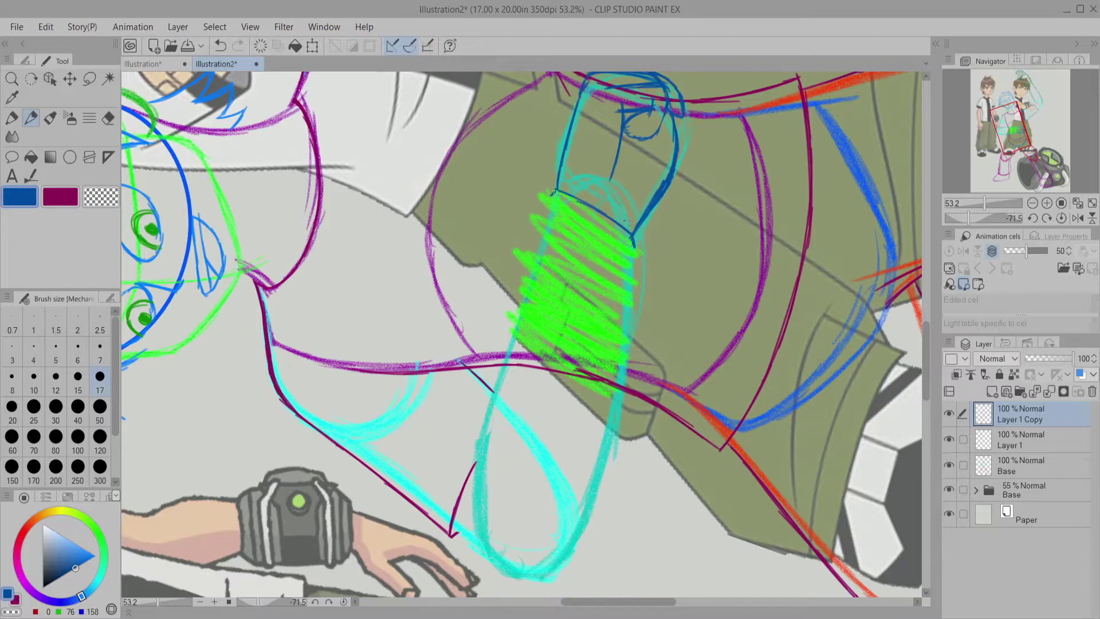
left_click_drag(539, 211, 507, 329)
left_click_drag(634, 253, 623, 375)
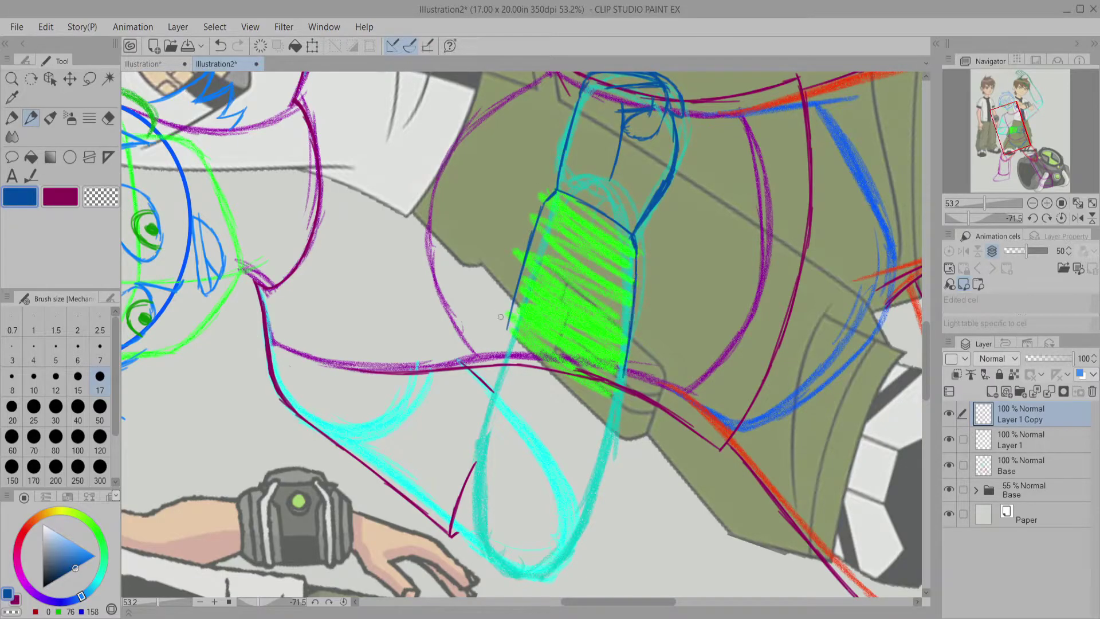
left_click_drag(636, 253, 627, 369)
key("ctrl+@")
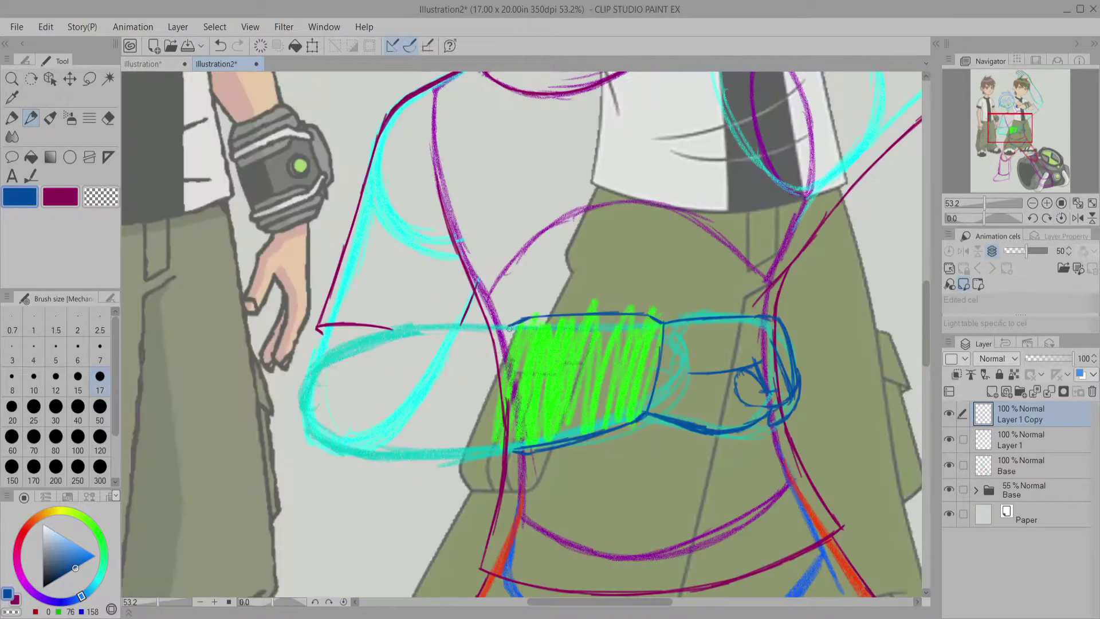
mouse_move(507, 324)
left_mouse_down()
mouse_move(511, 450)
mouse_move(508, 350)
left_mouse_up()
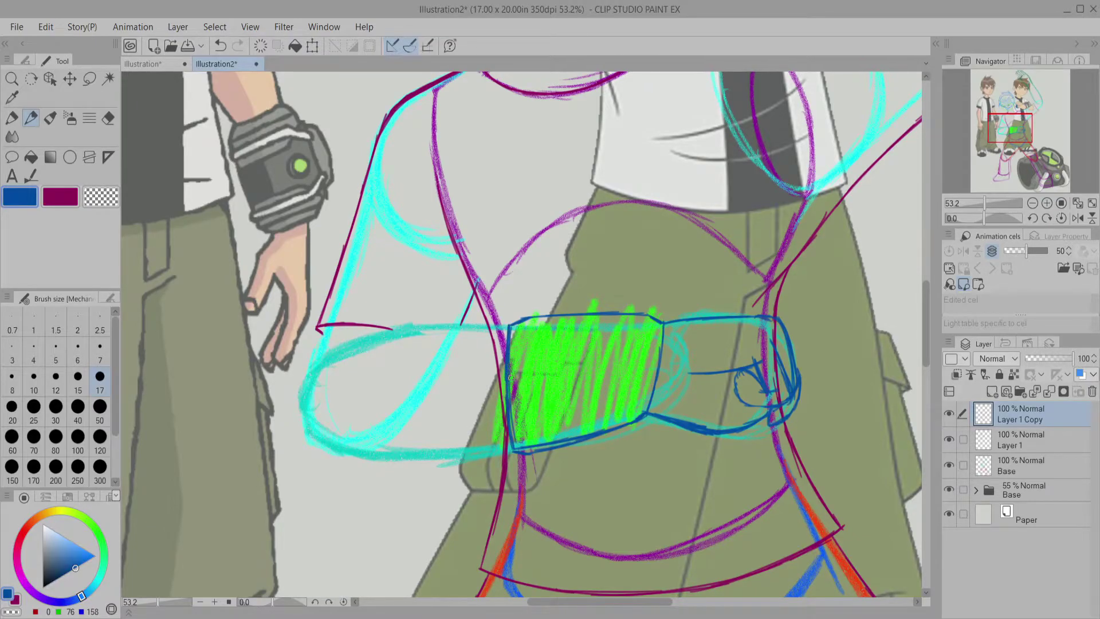
Step: Draw the raised watch dial on top of the wristband in dark blue, with a ridged base and a small round button
scroll(1009, 131, "up", 3)
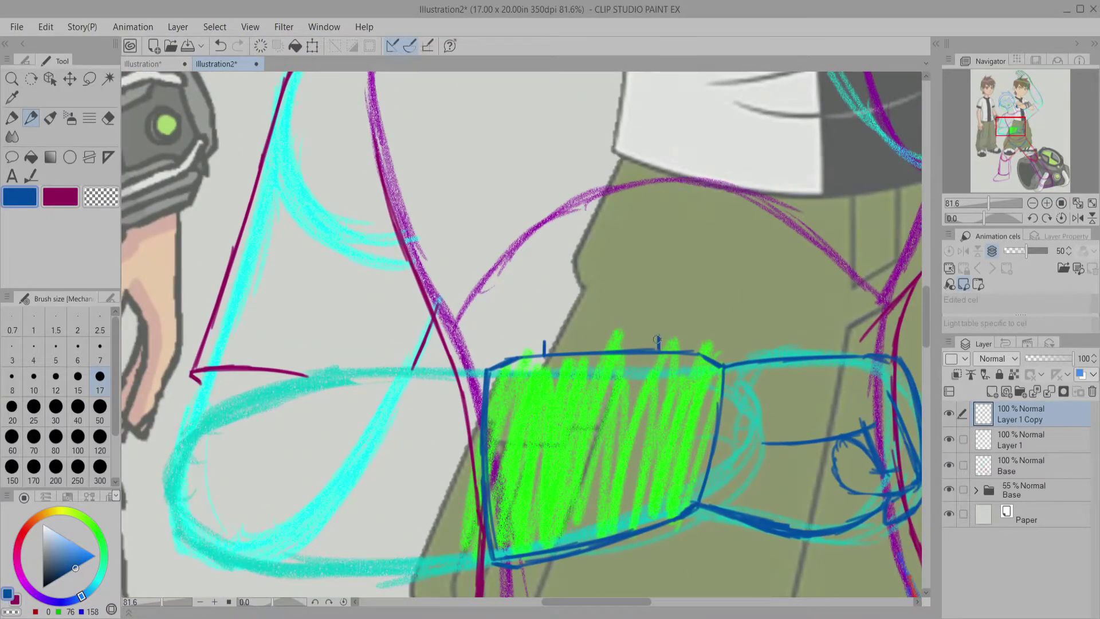
left_click_drag(659, 334, 573, 231)
key("ctrl+z")
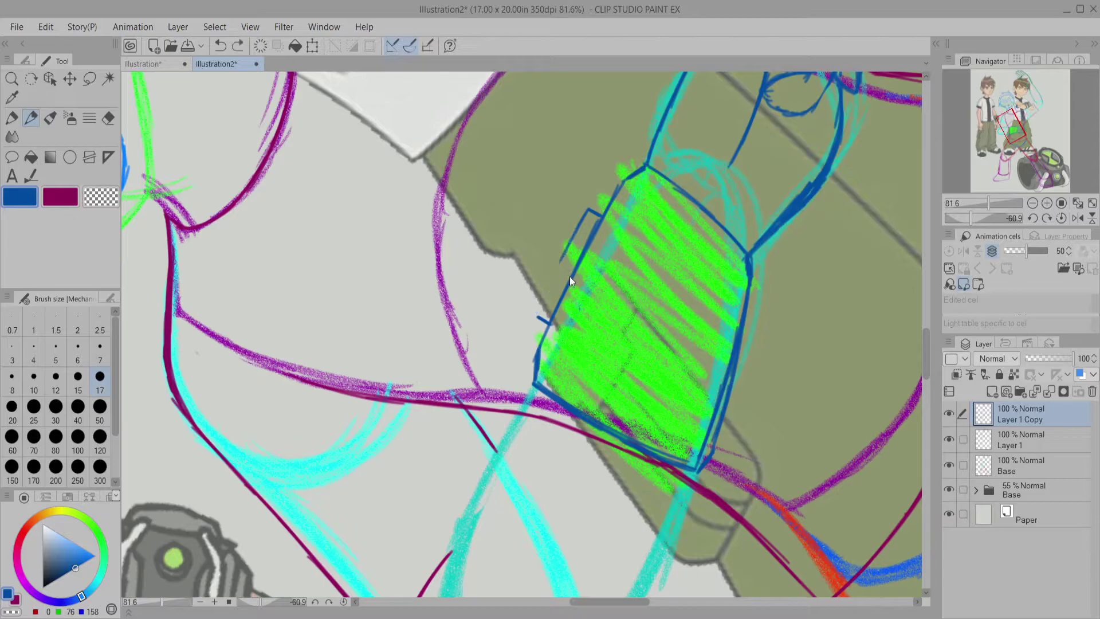
left_click_drag(580, 194, 519, 317)
key("ctrl+@")
mouse_move(664, 307)
left_mouse_down()
mouse_move(630, 240)
mouse_move(595, 206)
left_mouse_up()
left_click_drag(553, 183, 502, 302)
key("ctrl+@")
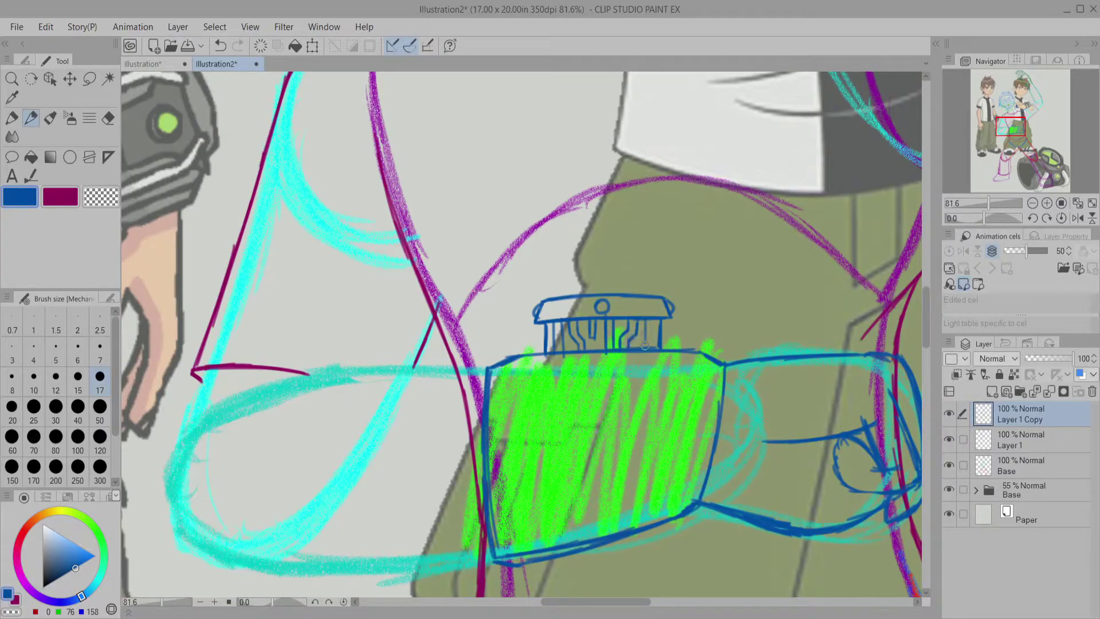
Step: Draw two pairs of crossing curved bands around the watch body in dark magenta
mouse_move(988, 203)
left_mouse_down()
mouse_move(974, 203)
mouse_move(987, 203)
left_mouse_up()
key("x")
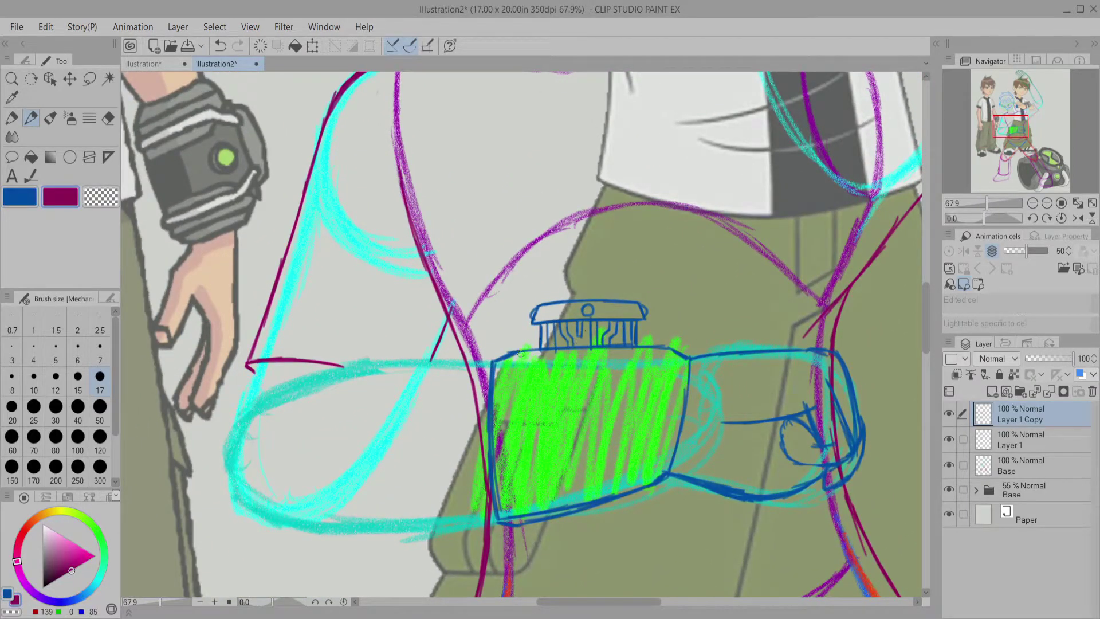
left_click_drag(538, 415, 549, 515)
left_click_drag(641, 372, 637, 490)
mouse_move(535, 367)
left_mouse_down()
mouse_move(513, 399)
mouse_move(512, 513)
left_mouse_up()
left_click_drag(547, 379, 532, 512)
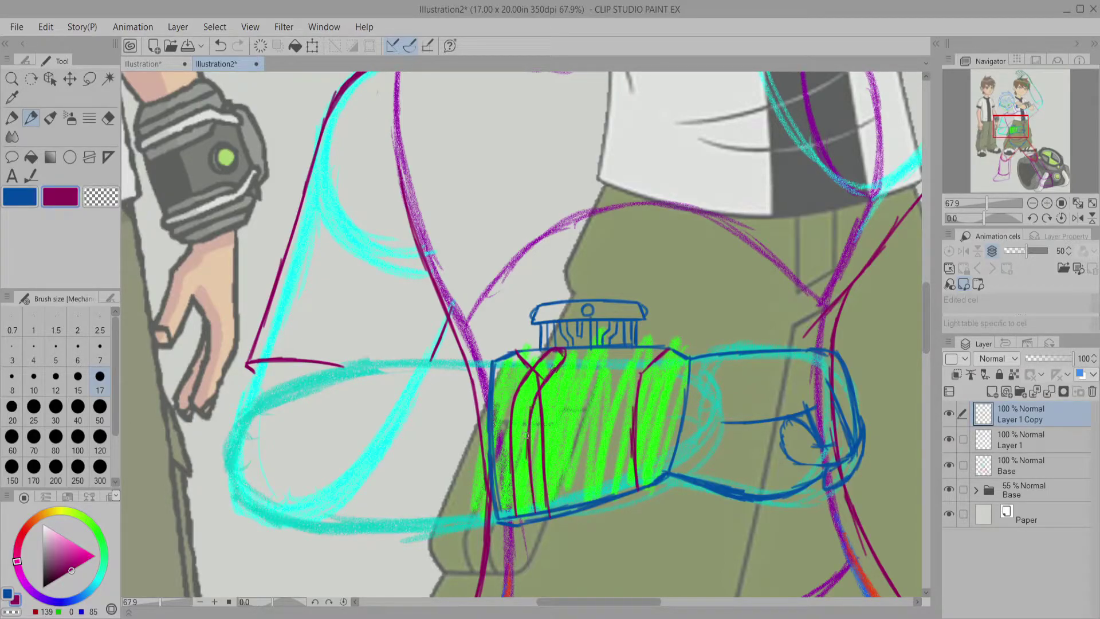
left_click_drag(643, 399, 652, 482)
left_click_drag(644, 368, 665, 459)
left_click_drag(639, 393, 648, 483)
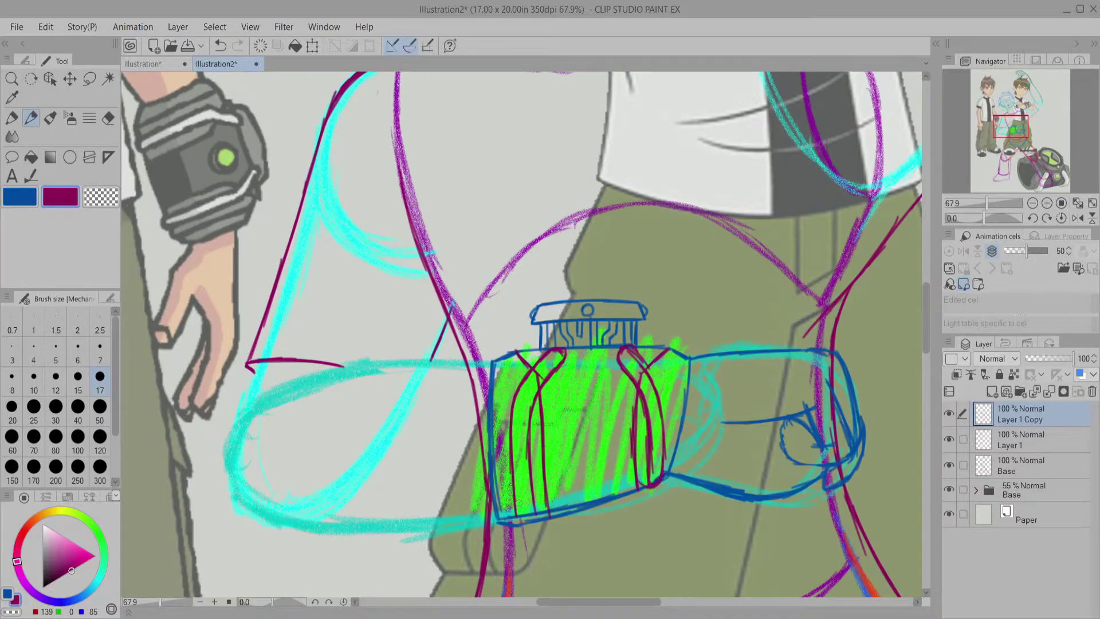
left_click_drag(627, 380, 619, 491)
left_click_drag(547, 381, 558, 507)
Step: Merge the copied layer into Layer 1 and transform the lassoed raised forearm and hand on both sketch layers
mouse_move(987, 206)
left_mouse_down()
mouse_move(976, 205)
mouse_move(993, 199)
mouse_move(991, 218)
left_mouse_up()
key("ctrl+e")
key("m")
mouse_move(602, 515)
left_mouse_down()
mouse_move(647, 126)
mouse_move(550, 149)
mouse_move(596, 510)
left_mouse_up()
key("ctrl+t")
left_click_drag(442, 129, 453, 183)
scroll(553, 413, "down", 3)
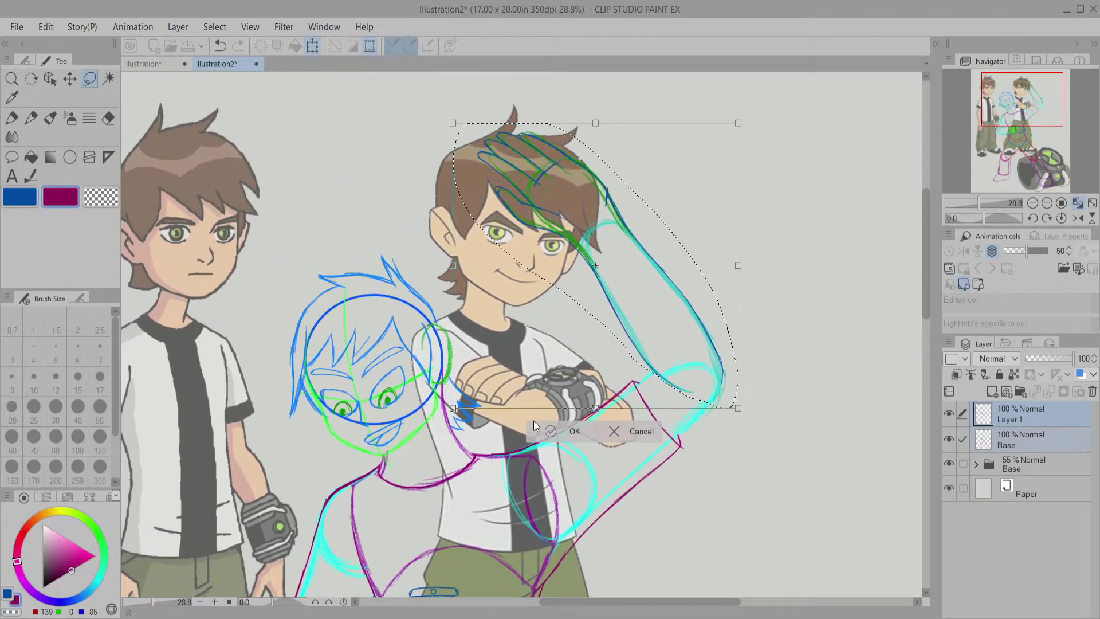
left_click(569, 431)
left_click_drag(1003, 115, 1010, 137)
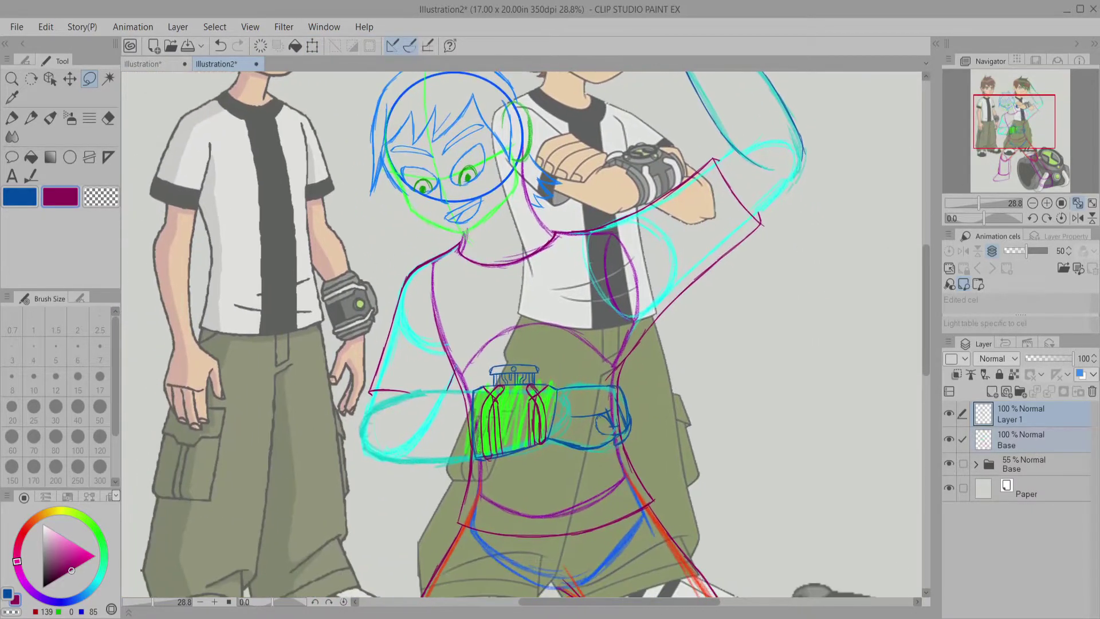
Step: Choose a reddish brown and draw the open jacket's collar and lapels around the neck and shoulders
key("p")
scroll(465, 252, "up", 3)
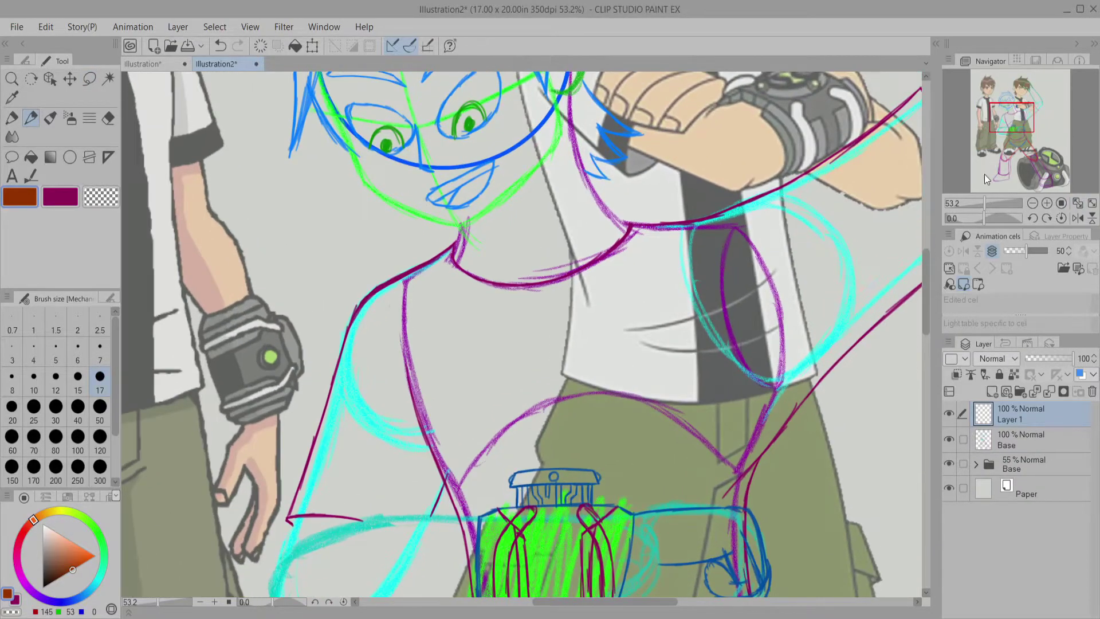
left_click_drag(987, 179, 984, 175)
left_click_drag(450, 282, 440, 293)
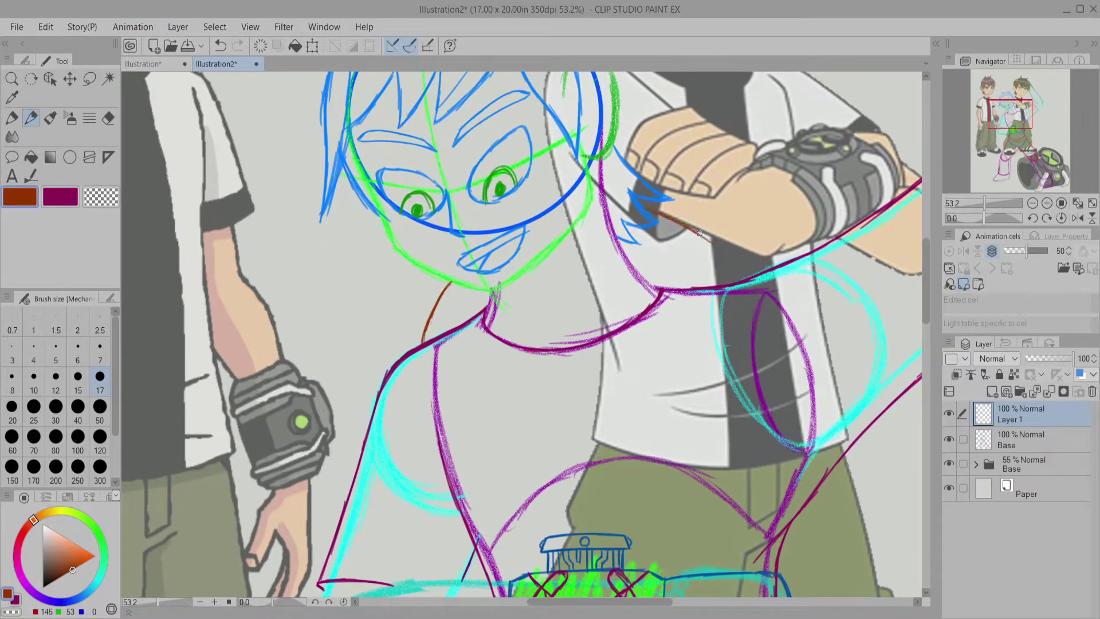
left_click_drag(670, 263, 620, 388)
left_click_drag(724, 281, 665, 347)
left_click_drag(713, 301, 618, 408)
left_click_drag(470, 293, 516, 394)
left_click_drag(438, 339, 526, 414)
Step: Draw the jacket's open front edges down the torso and its hem on both sides in brown
mouse_move(499, 358)
left_mouse_down()
mouse_move(531, 426)
mouse_move(546, 526)
left_mouse_up()
mouse_move(618, 380)
left_mouse_down()
mouse_move(634, 544)
mouse_move(614, 338)
left_mouse_up()
left_click_drag(558, 489, 566, 584)
mouse_move(624, 463)
left_mouse_down()
mouse_move(646, 594)
mouse_move(531, 364)
left_mouse_up()
left_click_drag(523, 315, 568, 438)
left_click_drag(450, 300, 447, 415)
mouse_move(362, 275)
left_mouse_down()
mouse_move(299, 462)
mouse_move(601, 444)
mouse_move(509, 465)
mouse_move(402, 388)
mouse_move(429, 319)
mouse_move(442, 447)
left_mouse_up()
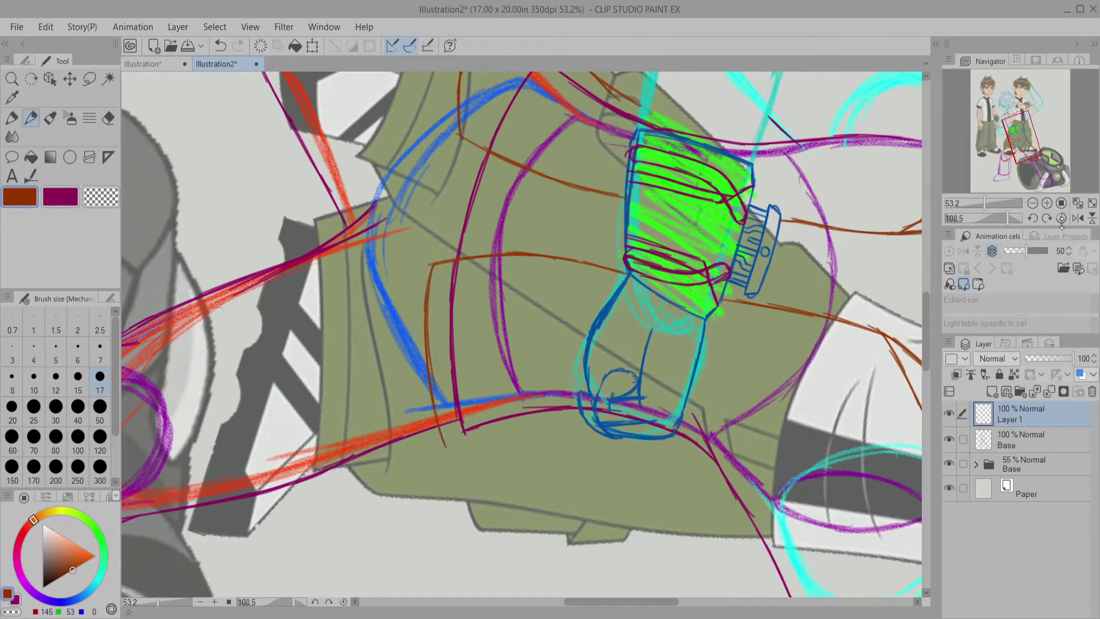
Step: Draw the jacket's side edge and the outer edge of the left-hand sleeve in brown
key("ctrl+shift+r")
mouse_move(745, 198)
left_mouse_down()
mouse_move(693, 279)
mouse_move(659, 353)
mouse_move(673, 468)
mouse_move(731, 582)
left_mouse_up()
mouse_move(995, 159)
left_mouse_down()
mouse_move(1020, 117)
mouse_move(989, 119)
left_mouse_up()
mouse_move(515, 223)
left_mouse_down()
mouse_move(484, 286)
mouse_move(410, 541)
left_mouse_up()
Step: Lower the Base sketch layer's opacity to 58% and hide the reference artwork group
left_click_drag(1012, 133, 1007, 140)
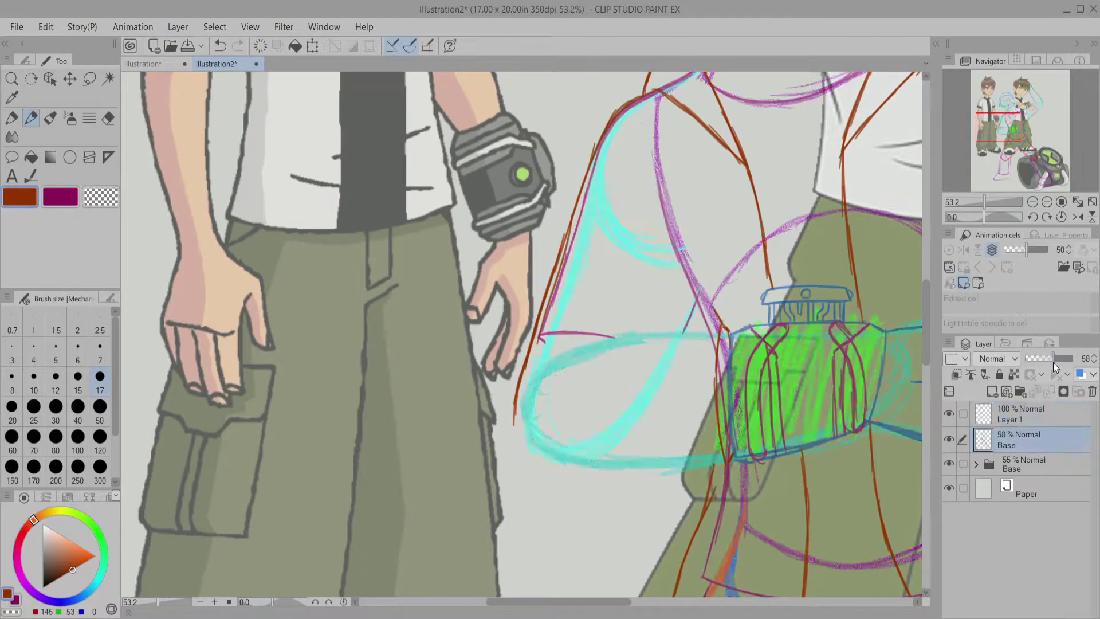
left_click(948, 463)
Step: On Layer 1, draw the left-hand sleeve's bent forearm in brown, with its wrinkled upper edge, rounded elbow and folds near the wrist
left_click_drag(830, 372, 772, 263)
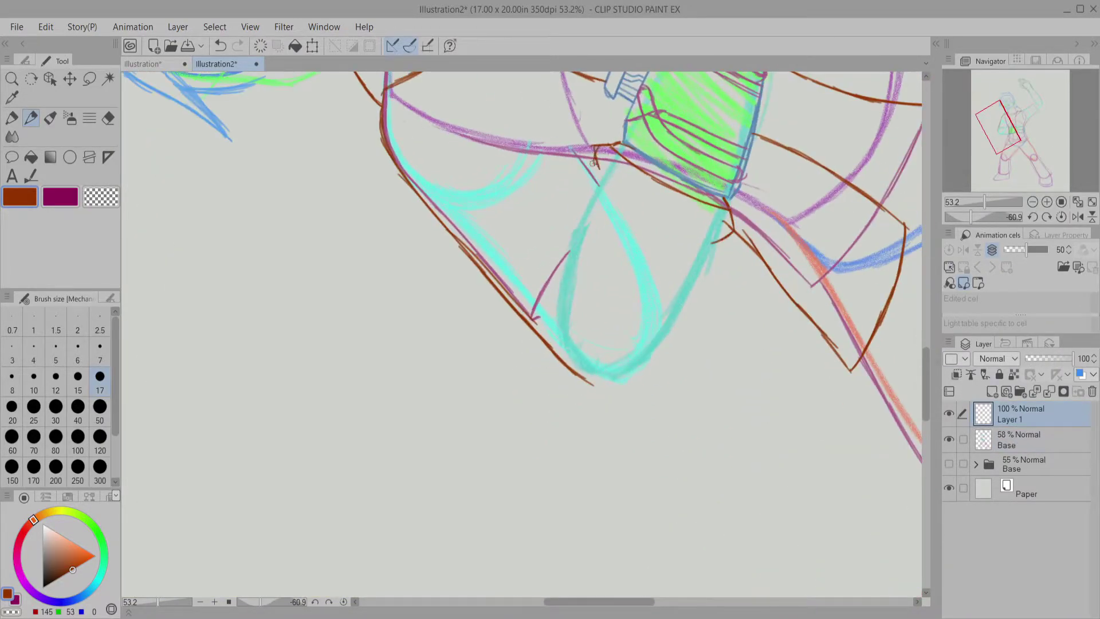
left_click_drag(587, 198, 560, 343)
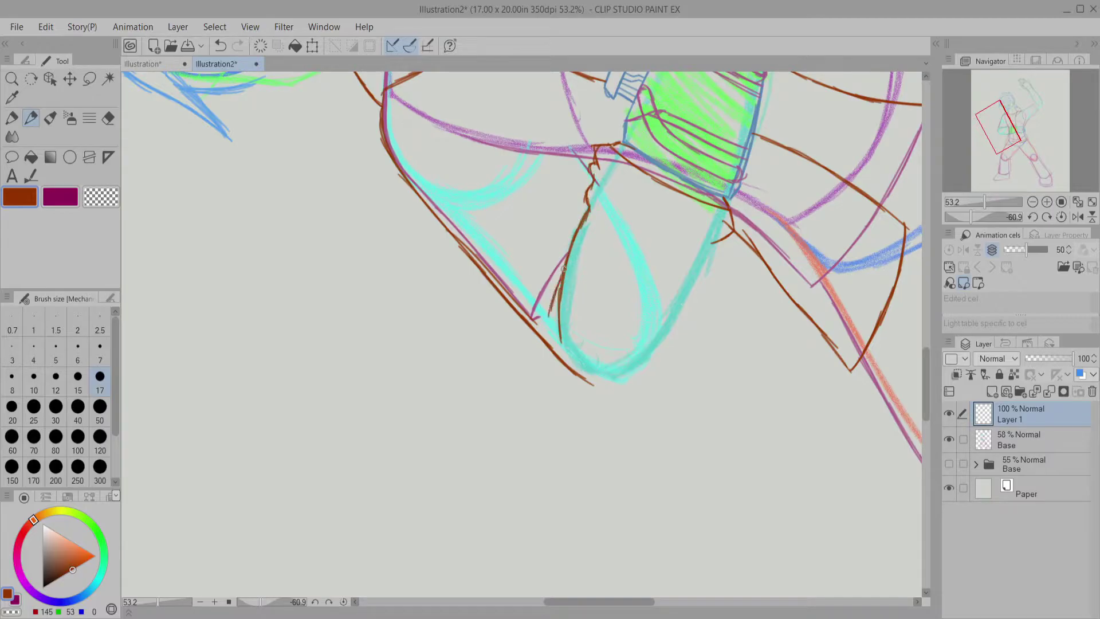
mouse_move(700, 277)
left_mouse_down()
mouse_move(652, 362)
mouse_move(602, 384)
left_mouse_up()
left_click(1046, 217)
left_click_drag(1031, 137, 996, 166)
left_click_drag(608, 176, 546, 500)
left_click_drag(724, 132, 756, 527)
left_click(1060, 217)
left_click_drag(983, 216, 963, 217)
left_click_drag(541, 430, 518, 504)
left_click_drag(536, 444, 510, 493)
Step: Draw the outer and inner edges of the raised arm's sleeve in brown, including the creases at the elbow
left_click(1061, 217)
left_click_drag(462, 110, 535, 230)
mouse_move(496, 166)
left_mouse_down()
mouse_move(595, 326)
mouse_move(647, 368)
left_mouse_up()
left_click_drag(983, 216, 994, 216)
left_click_drag(654, 166, 626, 434)
mouse_move(635, 359)
left_mouse_down()
mouse_move(620, 472)
mouse_move(590, 550)
left_mouse_up()
left_click(1061, 217)
left_click_drag(710, 407, 656, 515)
left_click_drag(692, 467, 635, 538)
left_click_drag(691, 379, 699, 440)
key("ctrl+z")
left_click_drag(983, 217, 992, 218)
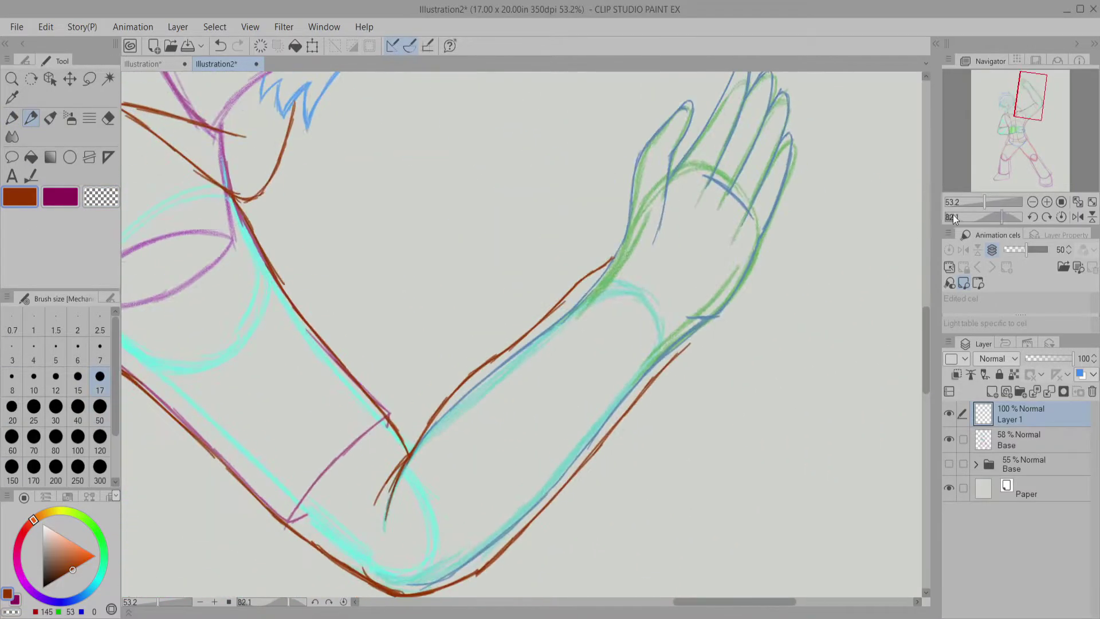
Step: Draw the raised sleeve's cuff across the wrist in brown and refine the forearm's inner edge
left_click_drag(613, 253, 690, 348)
left_click(1060, 216)
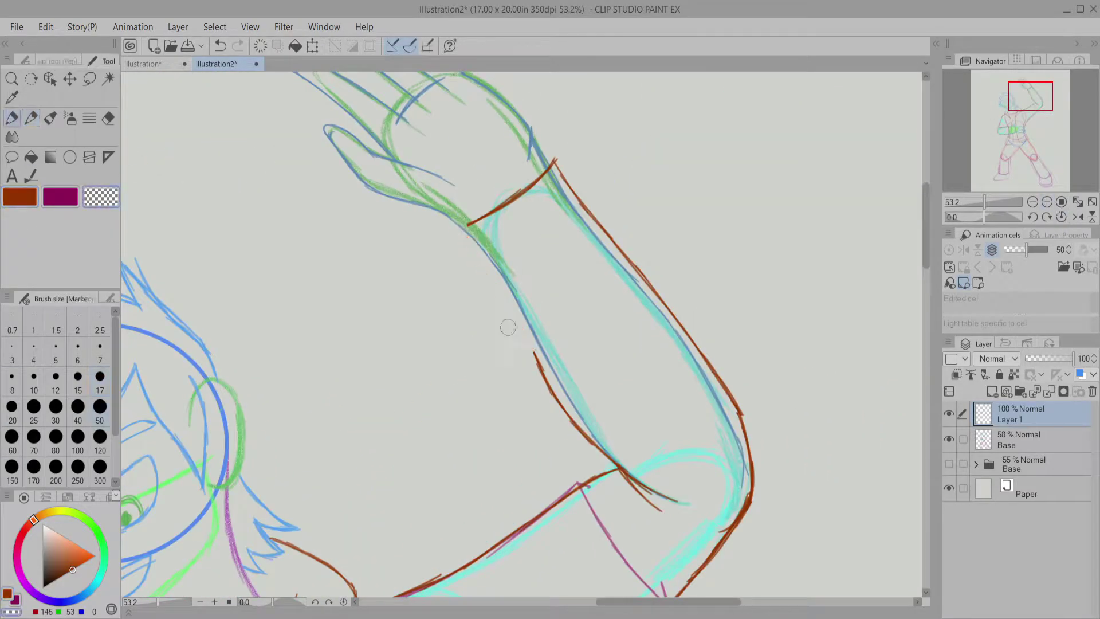
mouse_move(455, 231)
left_mouse_down()
mouse_move(567, 408)
mouse_move(659, 509)
left_mouse_up()
key("c")
key("p")
key("c")
key("p")
Step: Switch to purple and draw a pair of stripe lines around the upper part of each jacket sleeve
left_click_drag(1014, 70, 1012, 126)
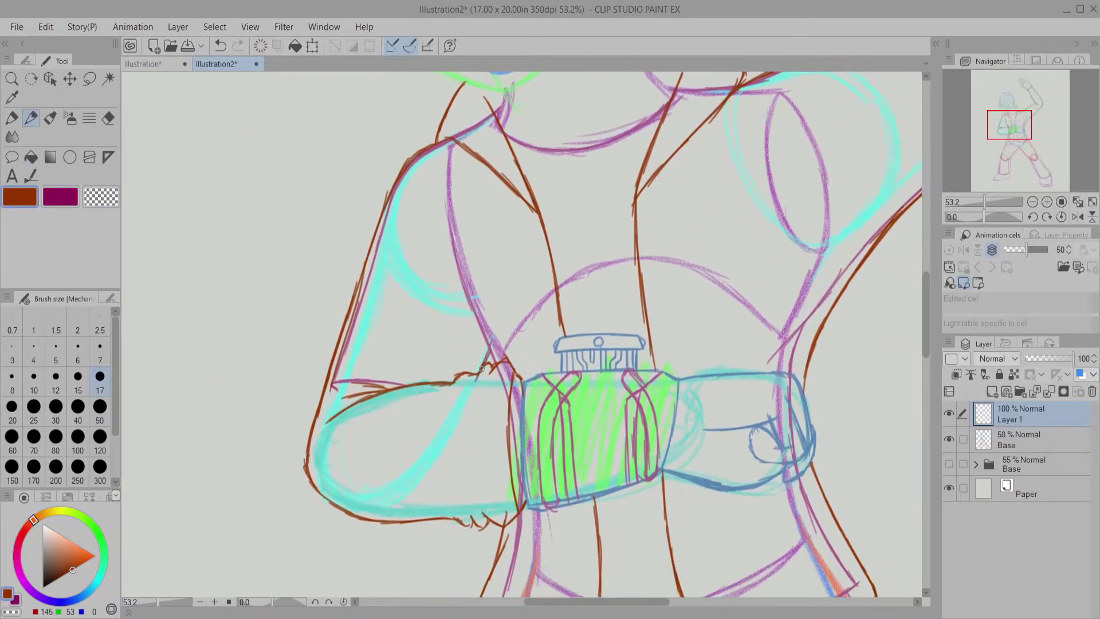
mouse_move(476, 333)
left_mouse_down()
mouse_move(510, 292)
mouse_move(533, 286)
left_mouse_up()
mouse_move(567, 246)
left_mouse_down()
mouse_move(537, 370)
mouse_move(827, 386)
left_mouse_up()
key("x")
left_click_drag(630, 343, 582, 504)
mouse_move(720, 369)
left_mouse_down()
mouse_move(689, 523)
mouse_move(630, 401)
mouse_move(554, 312)
mouse_move(506, 395)
left_mouse_up()
left_click_drag(638, 318, 564, 436)
left_click_drag(590, 393, 744, 257)
left_click_drag(985, 202, 979, 201)
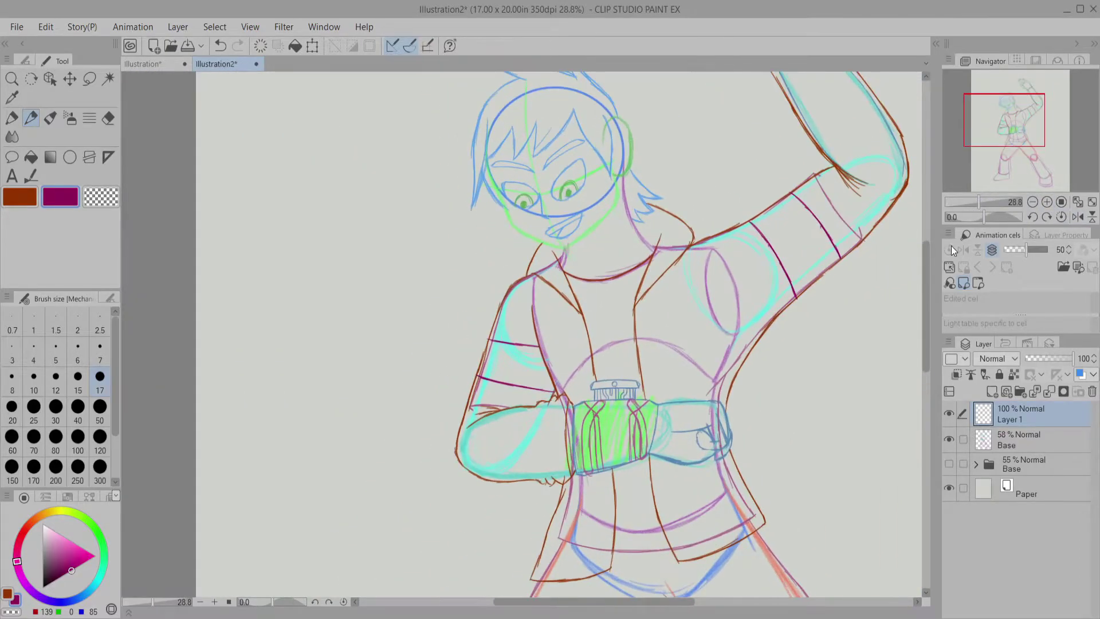
mouse_move(599, 290)
left_mouse_down()
mouse_move(567, 344)
mouse_move(532, 448)
left_mouse_up()
left_click_drag(693, 331, 633, 511)
left_click(1061, 217)
left_click_drag(986, 202, 982, 192)
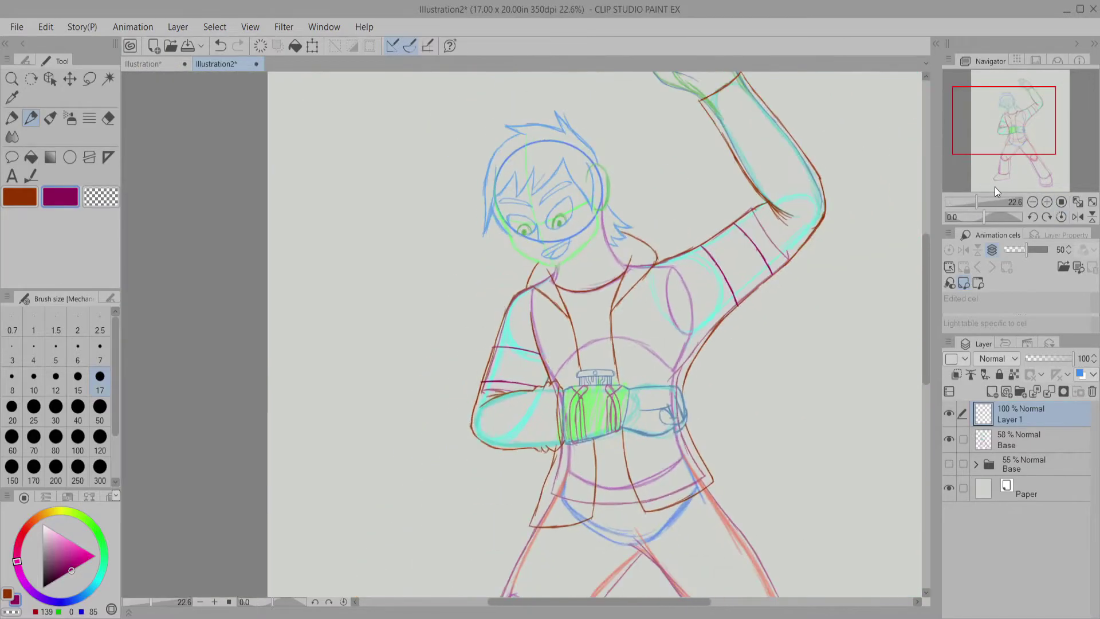
Step: Restore the Base layer to full opacity, merge Layer 1 into it and add a layer named Outline on top
left_click(1019, 440)
left_click_drag(1051, 358, 1071, 358)
left_click(1033, 425)
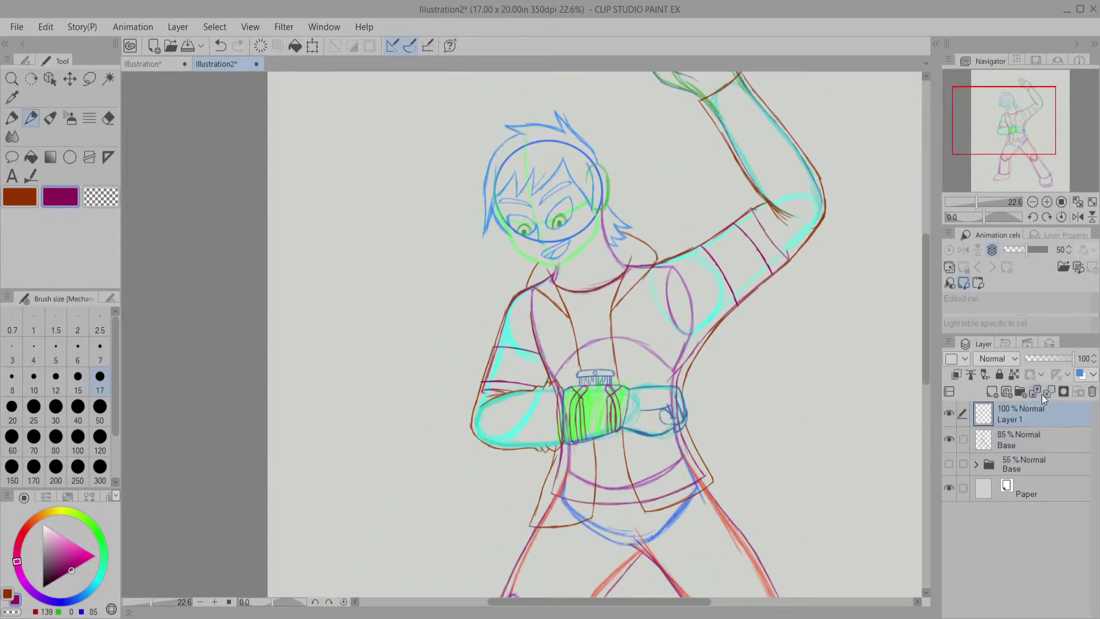
key("Return")
Step: Choose the G-pen in black and lower the Base layer's opacity to 50%
key("p")
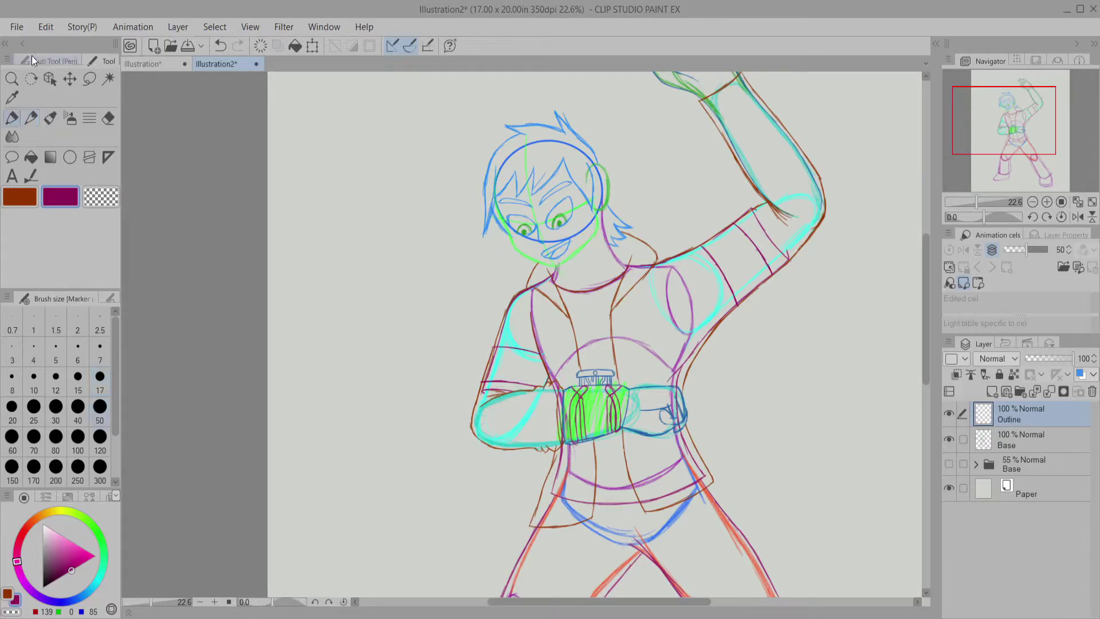
left_click(43, 587)
left_click(1023, 439)
left_click_drag(1070, 358, 1049, 358)
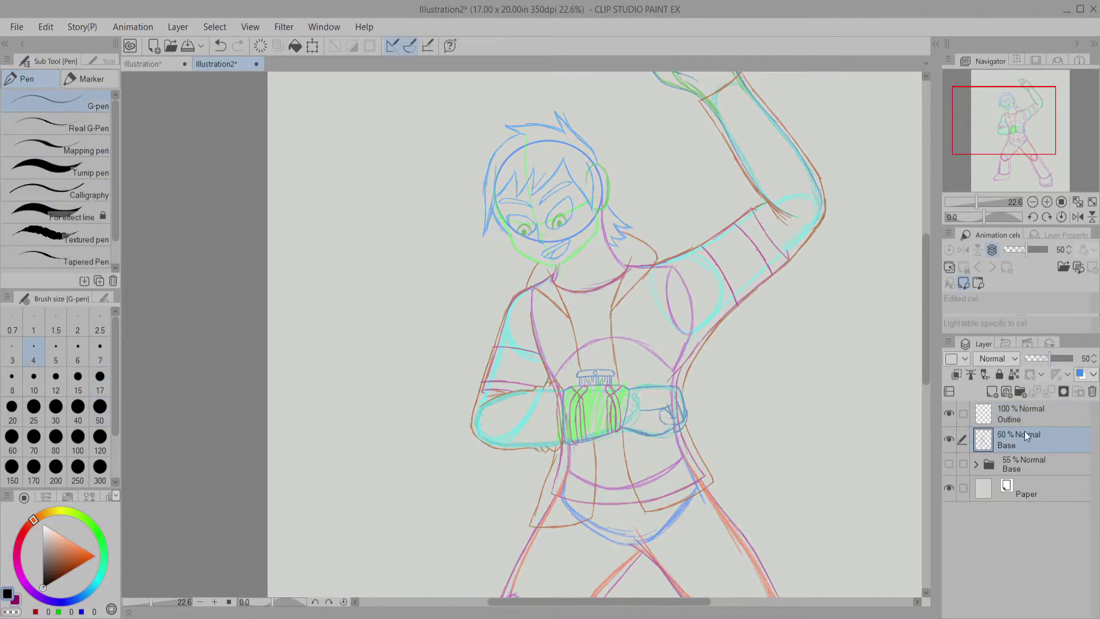
Step: On the Outline layer, ink the left-hand shoulder and the sleeve's outer edge in black with a size 5 pen
scroll(566, 252, "up", 5)
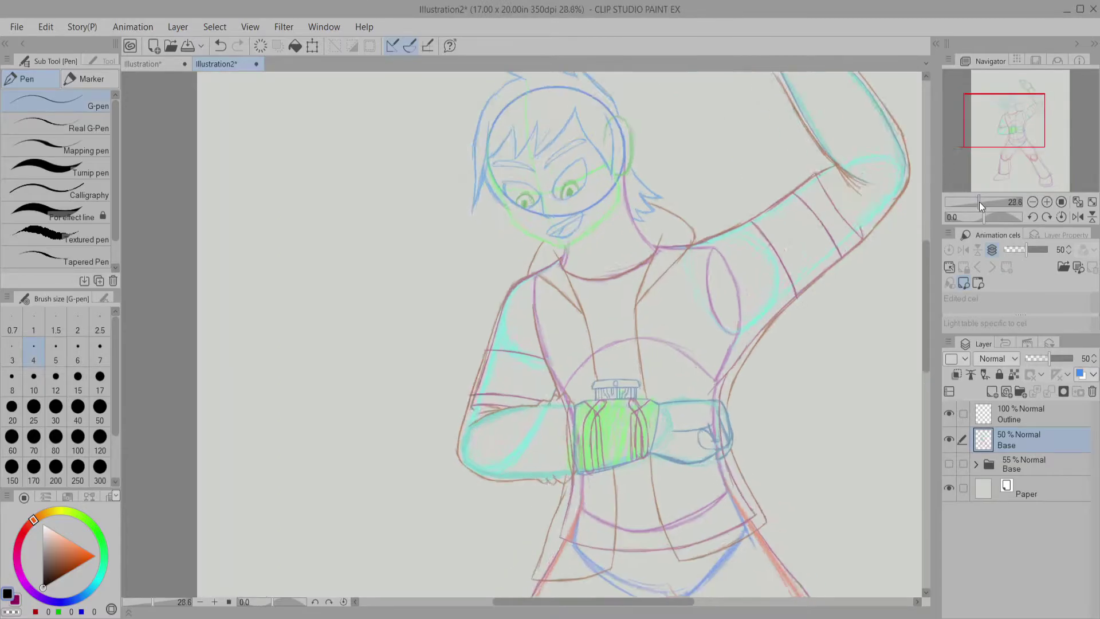
left_click_drag(986, 201, 990, 202)
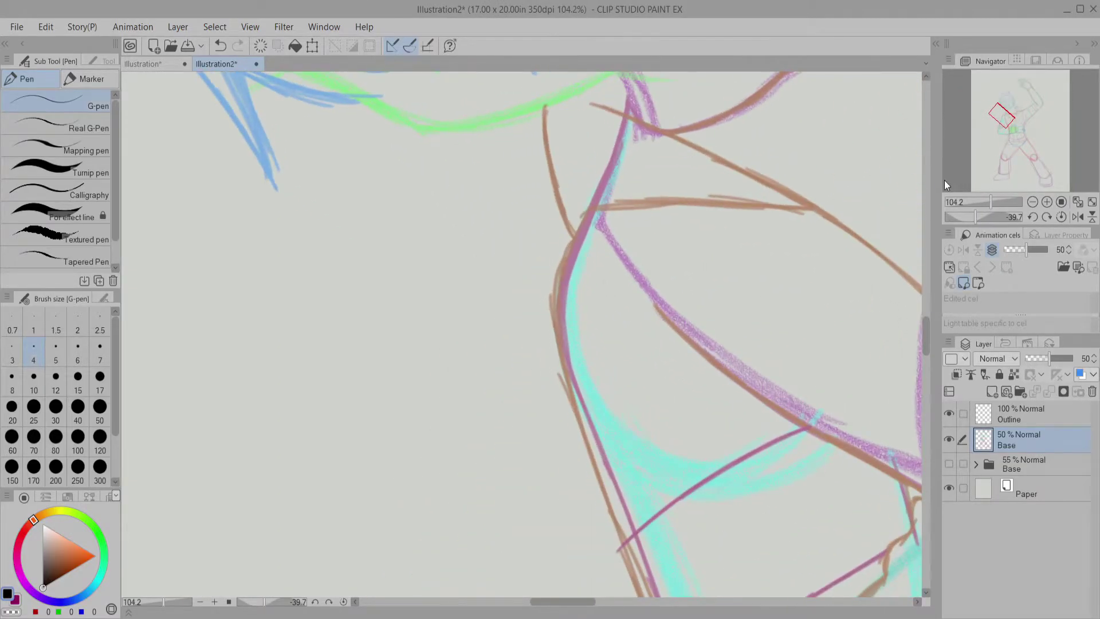
key("ctrl+z")
key("alt+bracketright")
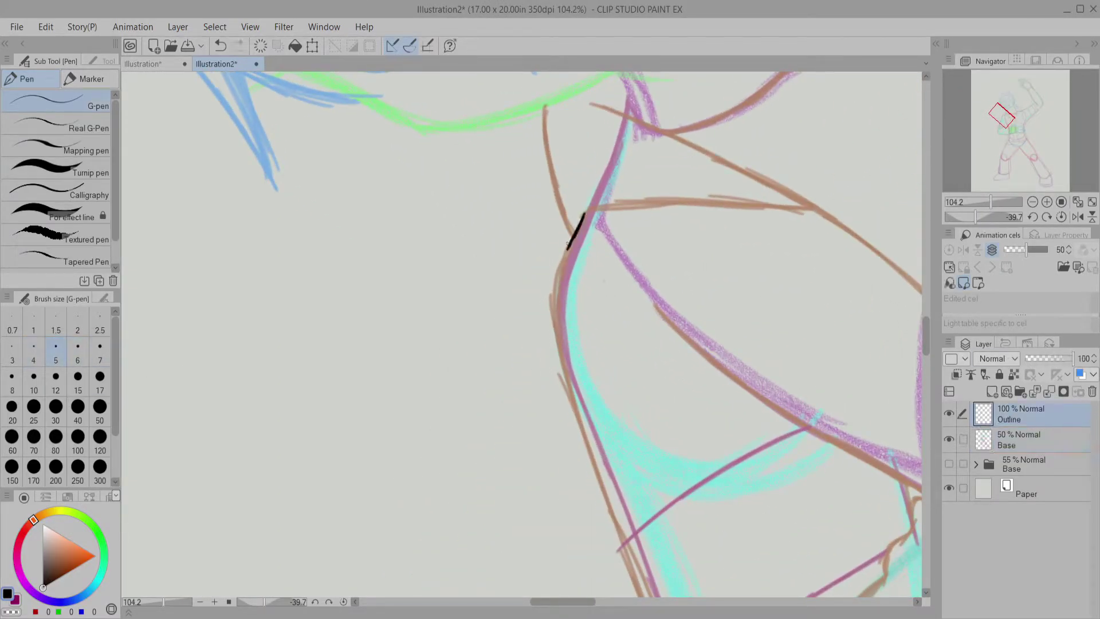
key("at")
mouse_move(643, 288)
left_mouse_down()
mouse_move(561, 367)
mouse_move(510, 437)
mouse_move(457, 595)
left_mouse_up()
key("ctrl+z")
left_click_drag(628, 278, 542, 543)
key("ctrl+z")
key("ctrl+z")
key("ctrl+z")
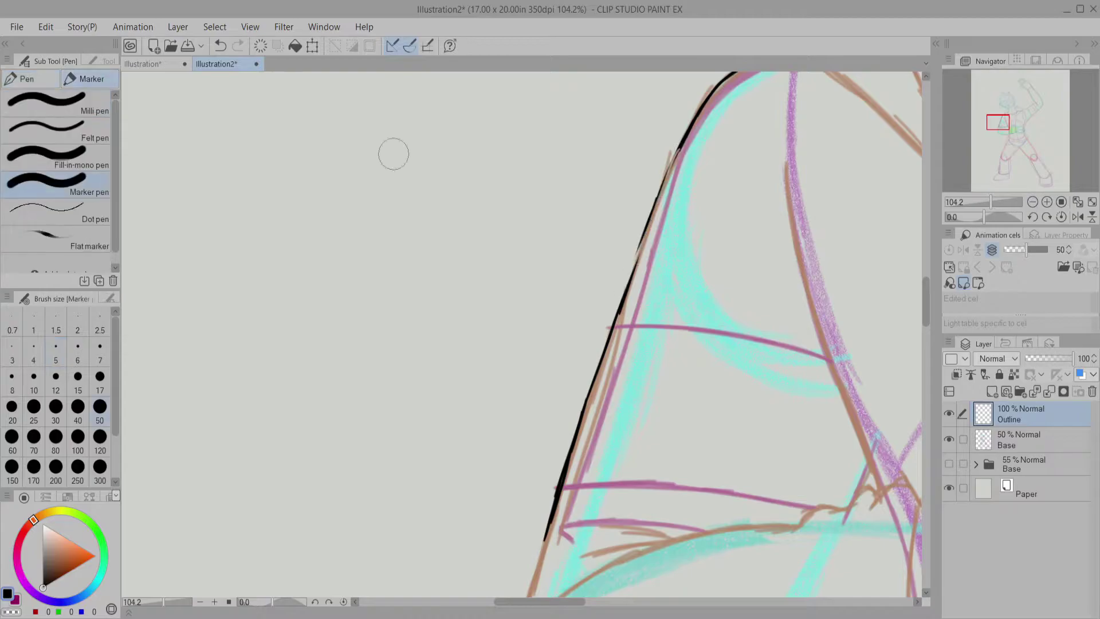
left_click_drag(980, 132, 987, 125)
key("ctrl+z")
Step: Set the pen size to 6 and ink the left-hand cheek and jaw line down to the chin
key("bracketright")
scroll(998, 121, "up", 5)
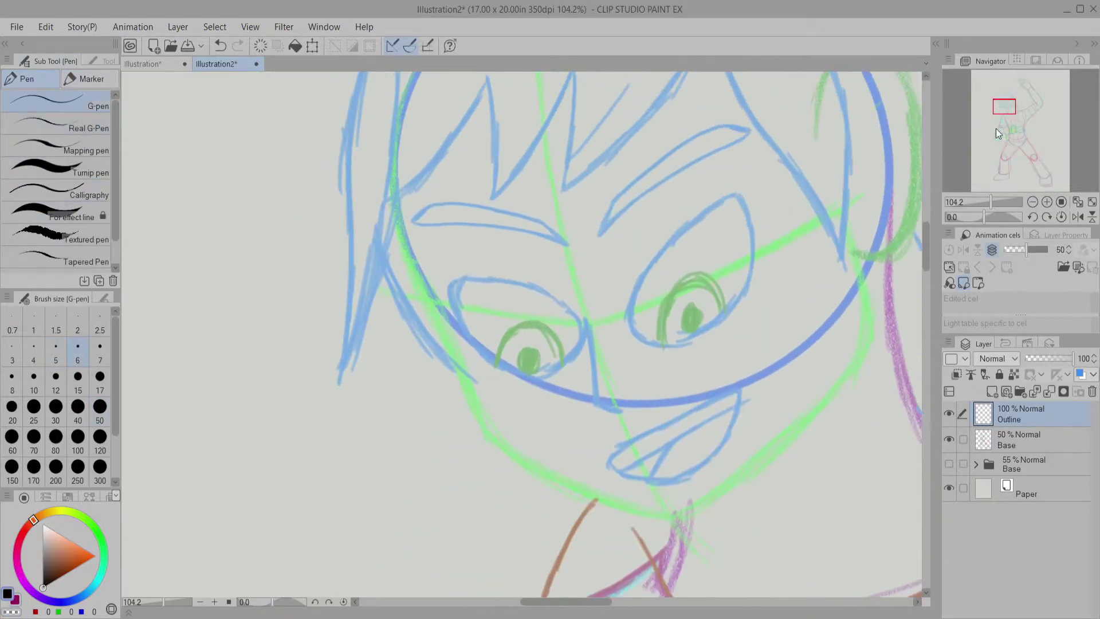
left_click_drag(983, 215, 991, 216)
left_click_drag(392, 273, 377, 461)
left_click_drag(365, 405, 438, 593)
scroll(1005, 149, "down", 5)
left_click_drag(991, 216, 997, 216)
scroll(997, 149, "up", 4)
mouse_move(444, 252)
left_mouse_down()
mouse_move(467, 438)
mouse_move(504, 548)
left_mouse_up()
Step: Ink the right-hand jaw line from below the ear to the chin, redrawing its upper stretch
left_click_drag(995, 217, 978, 216)
mouse_move(876, 74)
left_mouse_down()
mouse_move(773, 309)
mouse_move(713, 385)
left_mouse_up()
left_click(1011, 106)
left_click_drag(978, 216, 984, 217)
mouse_move(616, 231)
left_mouse_down()
mouse_move(602, 331)
mouse_move(505, 453)
left_mouse_up()
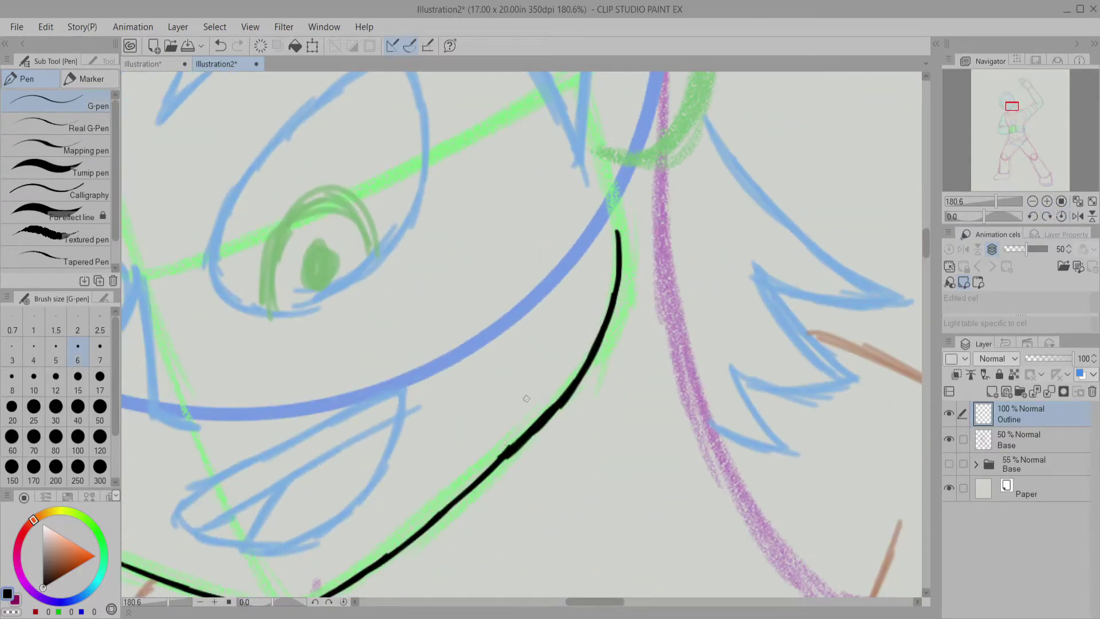
key("ctrl+z")
key("ctrl+z")
mouse_move(608, 207)
left_mouse_down()
mouse_move(598, 338)
mouse_move(480, 480)
left_mouse_up()
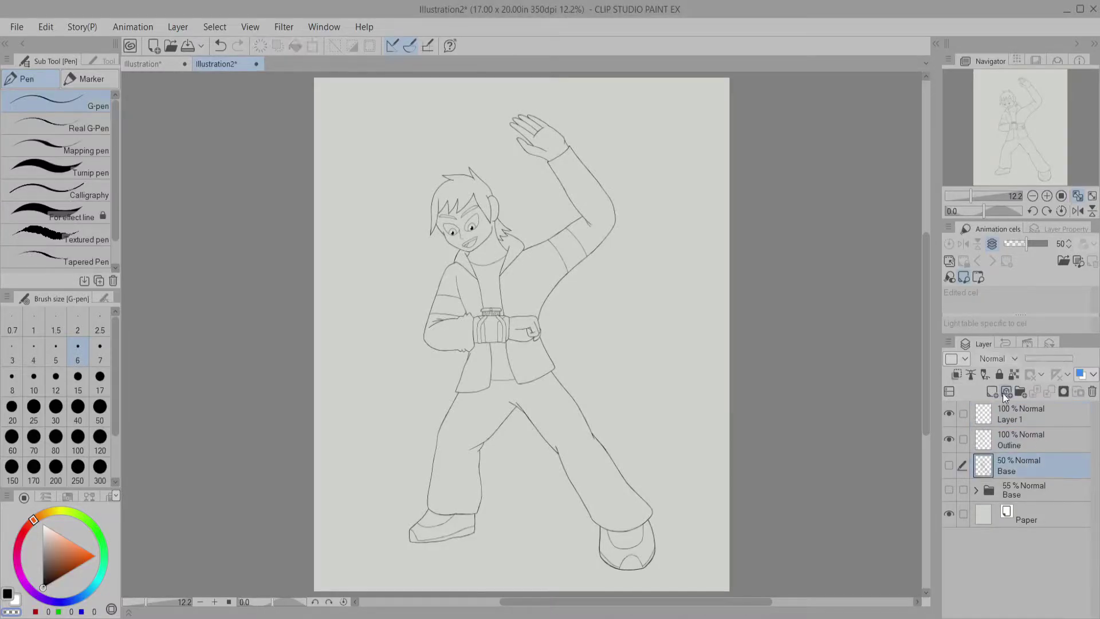
Step: Add a layer named White beneath Outline and fill the whole figure's silhouette with white
left_click(1019, 465)
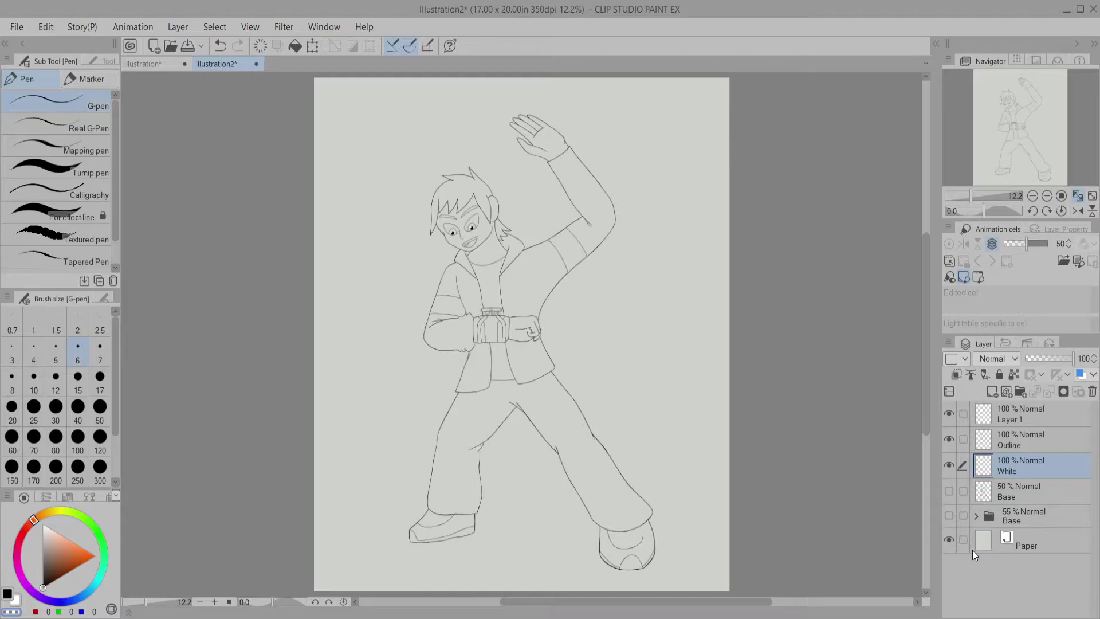
left_click(1008, 439)
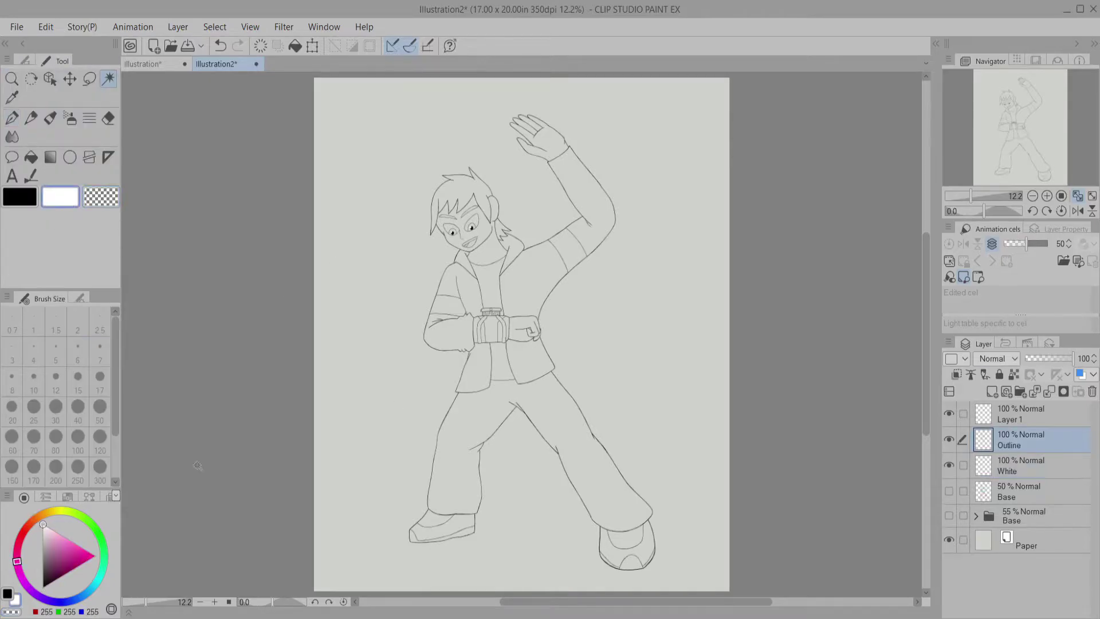
left_click(426, 586)
left_click(1020, 465)
left_click(608, 585)
Step: Add a layer named Skin clipped to White and pick a pale peach with RGB 255, 241, 219
left_click(991, 391)
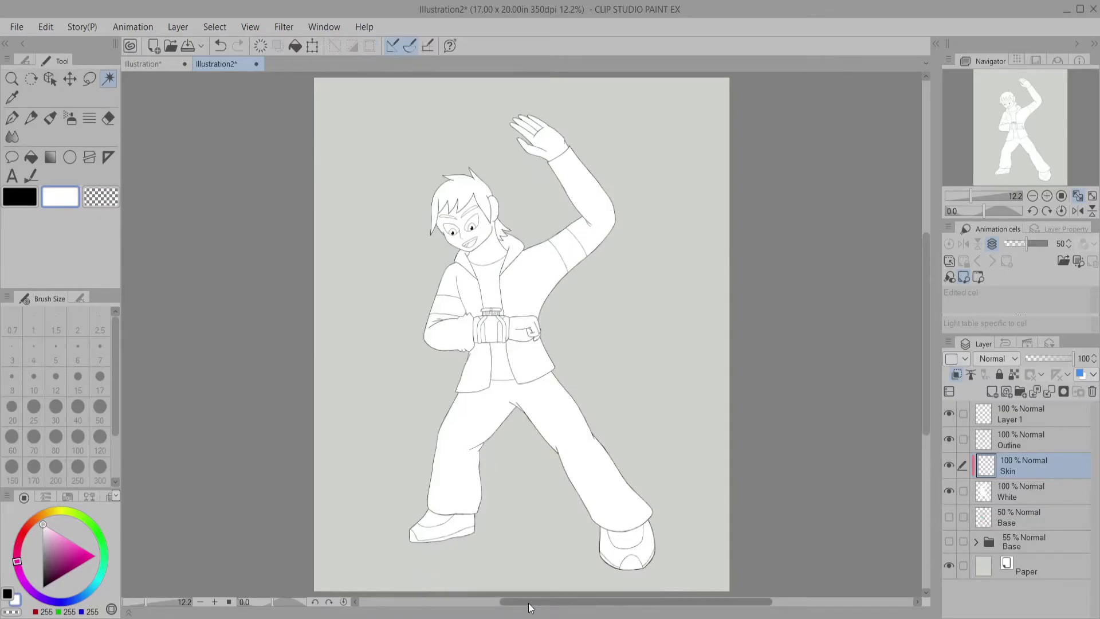
left_click(57, 533)
left_click(49, 514)
left_click_drag(50, 513, 49, 520)
left_click(50, 528)
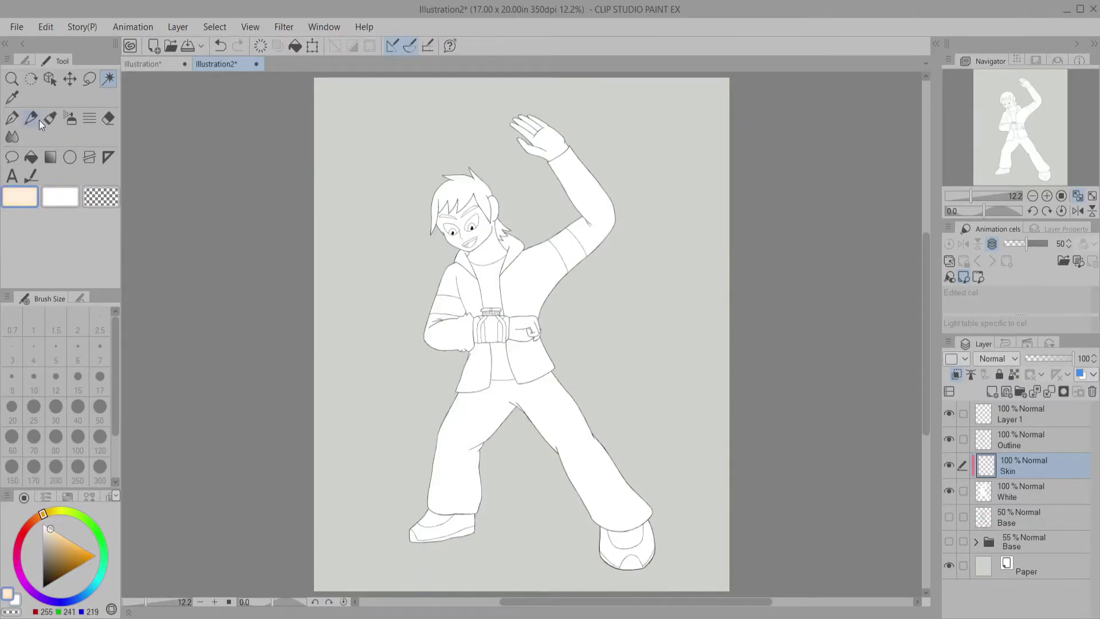
Step: Paint the hand beside the watch and the raised hand in pale peach with the Marker pen at size 120
left_click(11, 118)
left_click_drag(971, 196, 984, 197)
mouse_move(461, 252)
left_mouse_down()
mouse_move(565, 245)
mouse_move(535, 364)
left_mouse_up()
left_click_drag(544, 240, 576, 238)
left_click_drag(1025, 121, 1019, 86)
left_click_drag(381, 214, 466, 140)
mouse_move(447, 189)
left_mouse_down()
mouse_move(552, 356)
mouse_move(607, 372)
left_mouse_up()
Step: Show the Base sketch, hide the White fill and switch to the G-pen in black for work on the face
left_click(1006, 100)
scroll(1006, 100, "up", 2)
left_click_drag(983, 211, 951, 212)
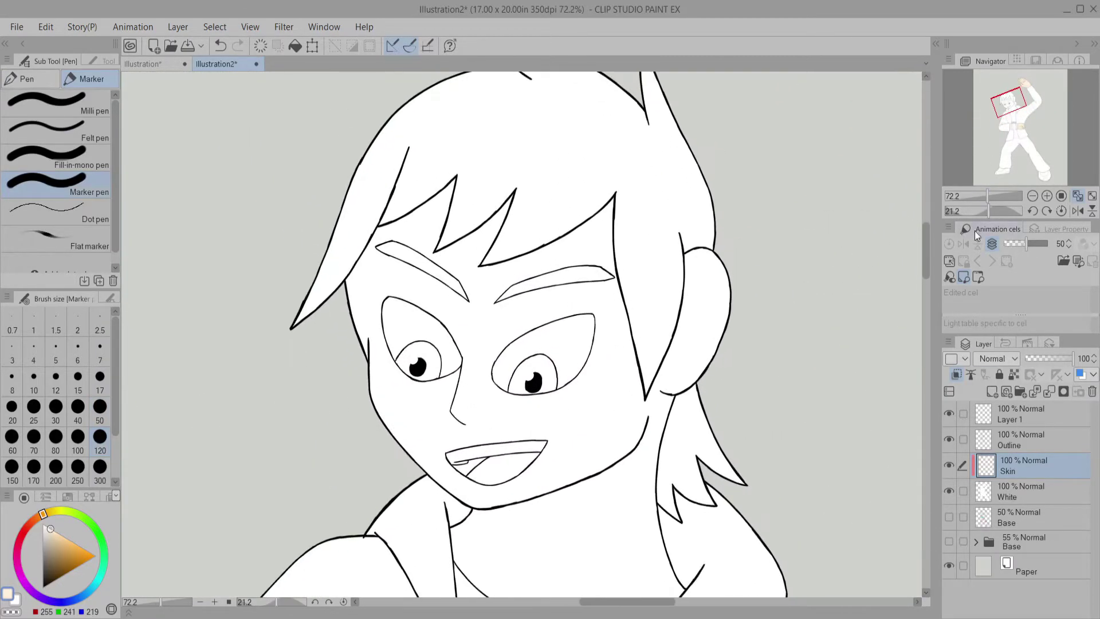
left_click(949, 516)
left_click(948, 491)
left_click(27, 79)
left_click(54, 102)
key("x")
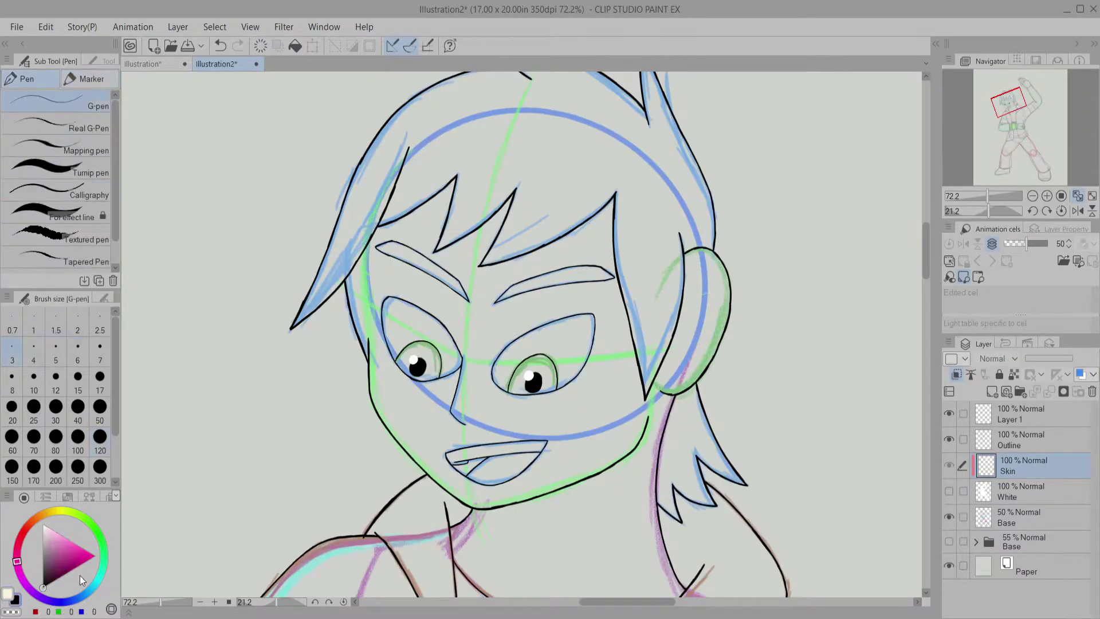
Step: On the Outline layer, ink the missing edge of the face between the left-hand hair lock and the cheek
scroll(1000, 103, "up", 2)
left_click_drag(1000, 104, 1003, 134)
scroll(1003, 134, "up", 2)
left_click(999, 515)
left_click(1019, 440)
left_click_drag(367, 113, 382, 383)
left_click(1061, 210)
left_click(991, 196)
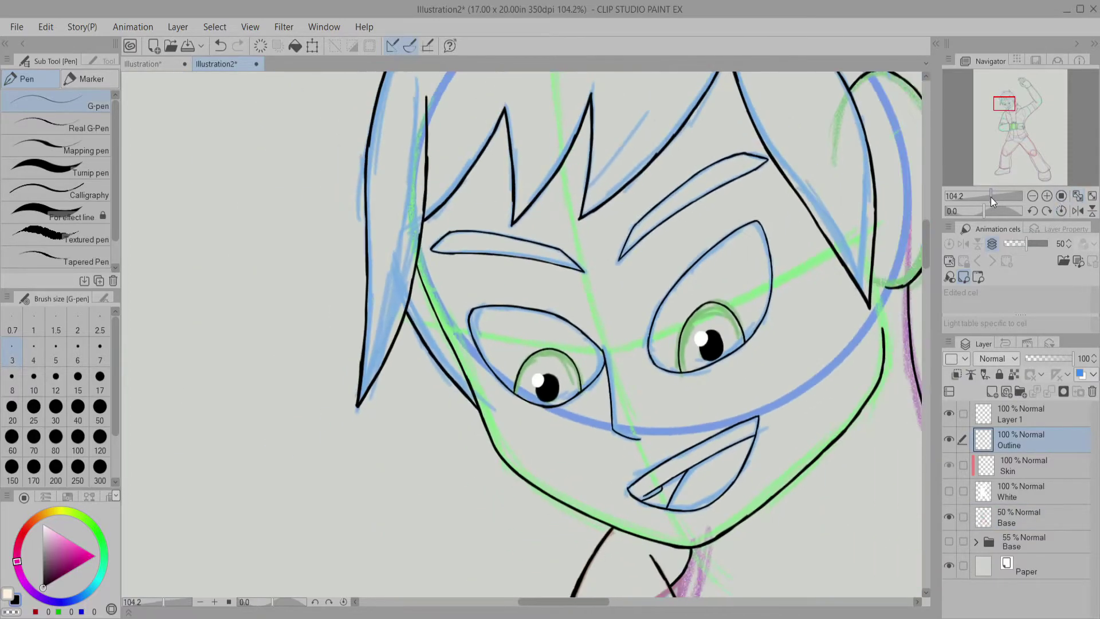
Step: Show the White fill again and redraw the cheek line beside the left-hand hair lock with a size 5 pen
left_click(1020, 465)
left_click(948, 491)
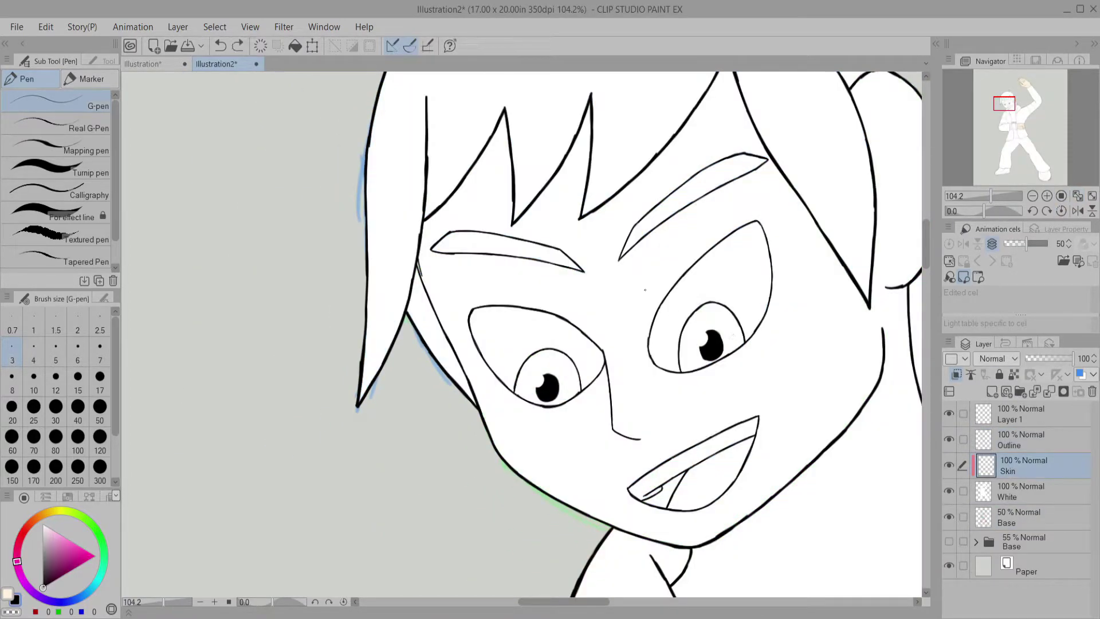
left_click(949, 491)
left_click(948, 491)
left_click_drag(990, 196, 995, 196)
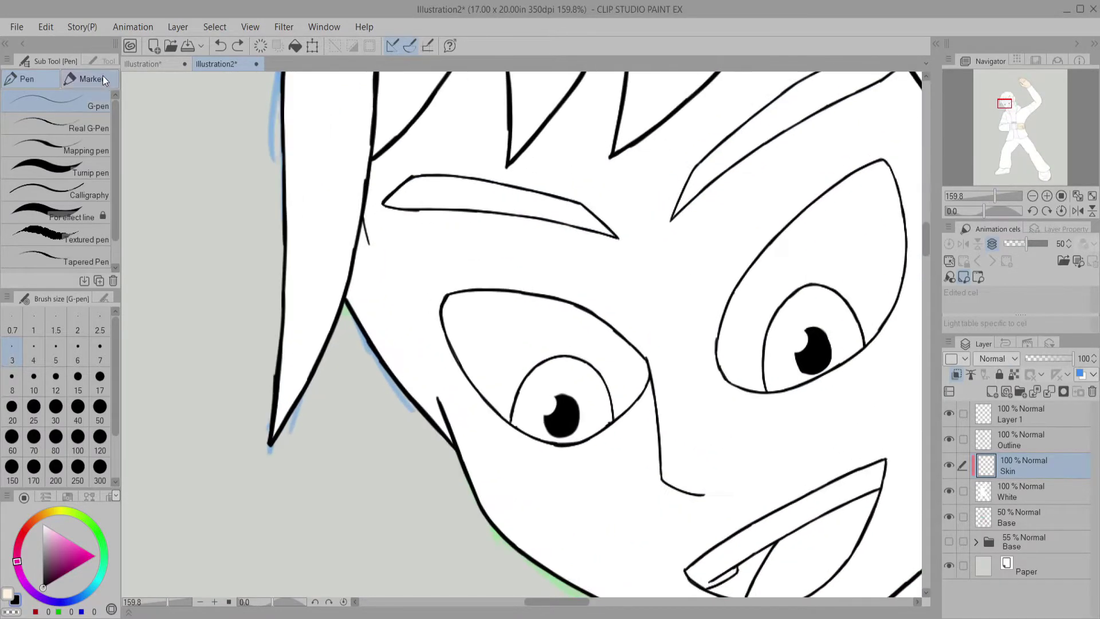
key("p")
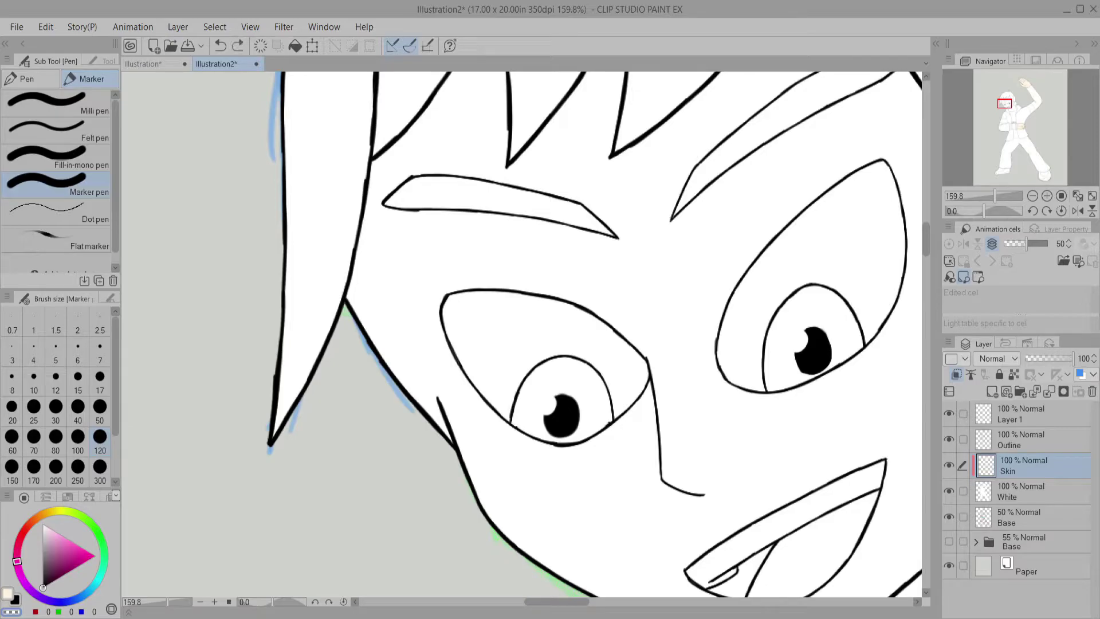
key("p")
left_click(949, 491)
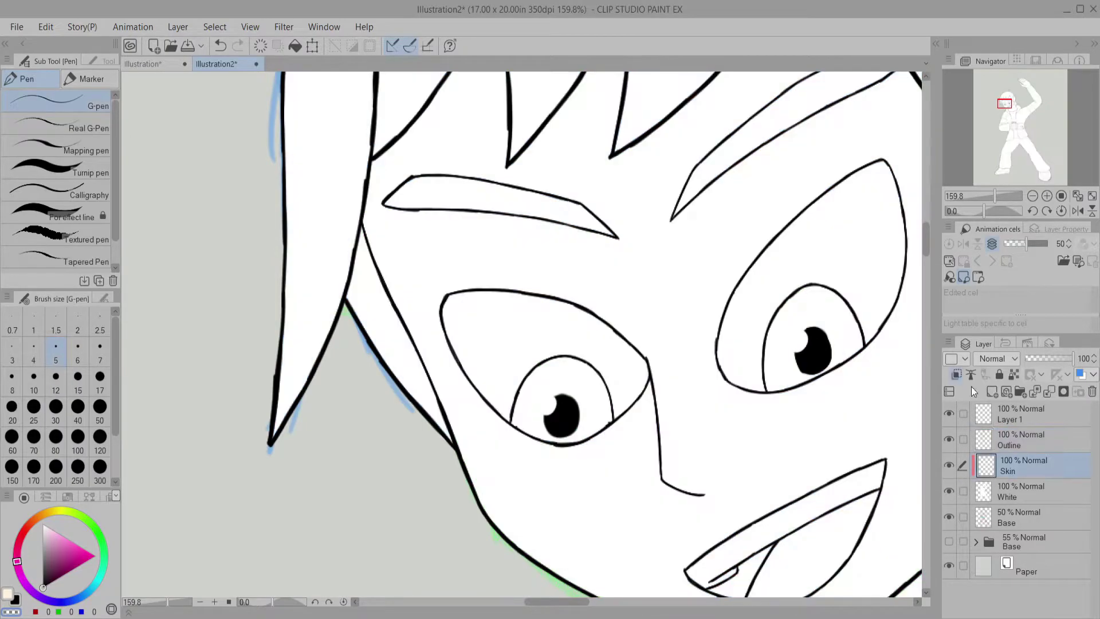
Step: Paint the face, ear, neck and both hands in pale peach on the Skin layer with the Marker pen
mouse_move(487, 229)
left_mouse_down()
mouse_move(557, 418)
mouse_move(680, 487)
mouse_move(710, 240)
mouse_move(607, 200)
mouse_move(639, 427)
mouse_move(687, 355)
left_mouse_up()
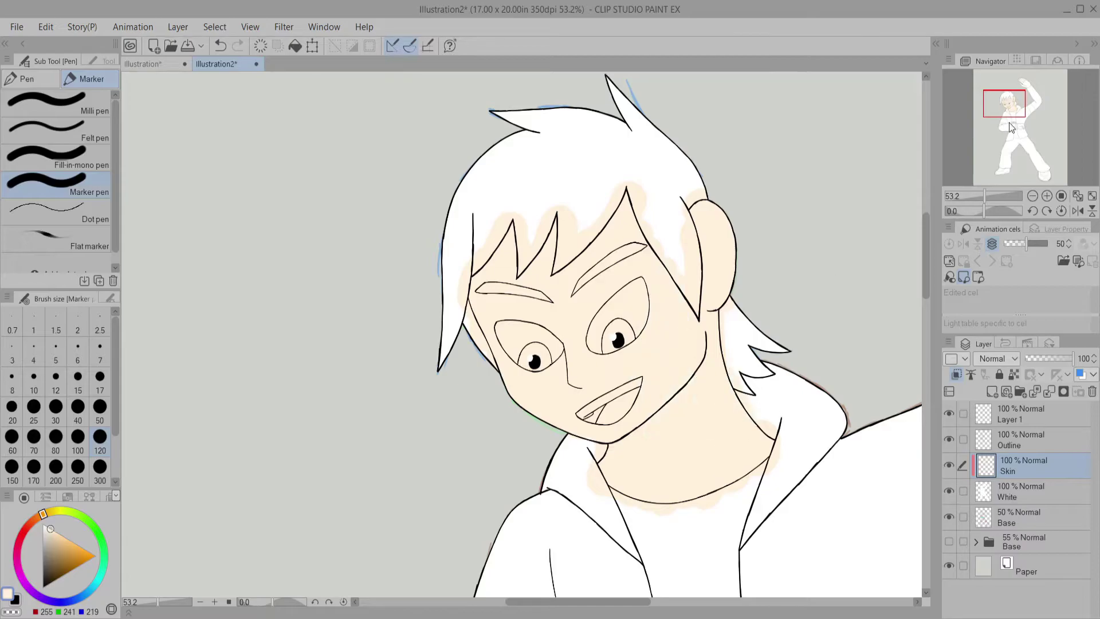
scroll(687, 355, "down", 5)
left_click_drag(564, 449, 647, 515)
scroll(647, 515, "up", 10)
mouse_move(496, 183)
left_mouse_down()
mouse_move(548, 287)
mouse_move(630, 356)
left_mouse_up()
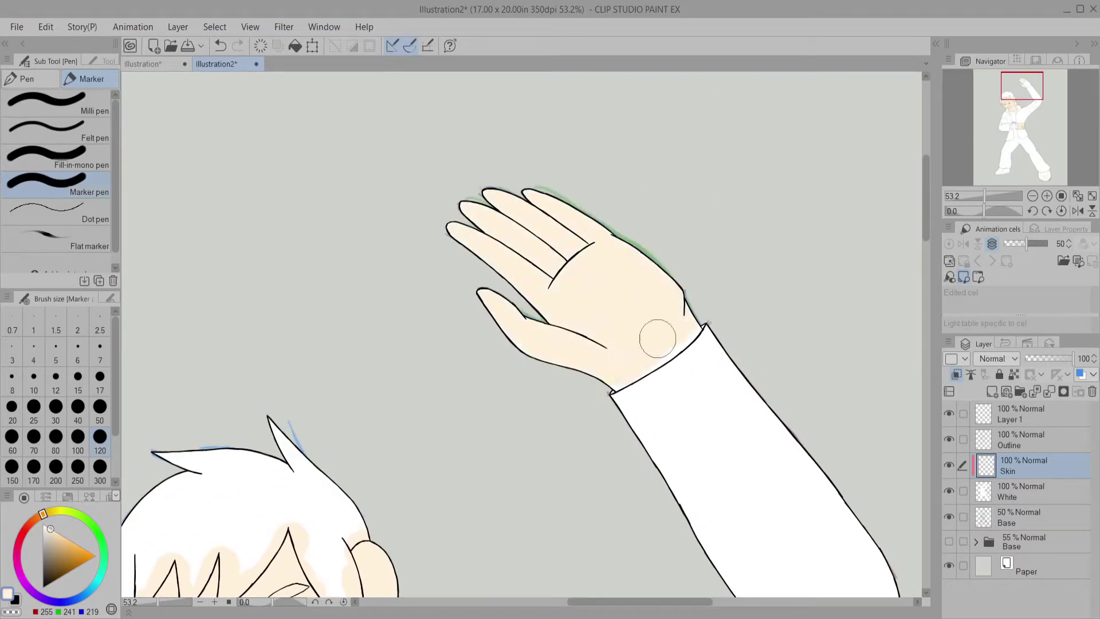
Step: Erase the skin colour inside the left-hand eye, adjusting the brush size for its edges and interior
left_click(1007, 106)
scroll(1007, 106, "up", 5)
scroll(980, 192, "up", 3)
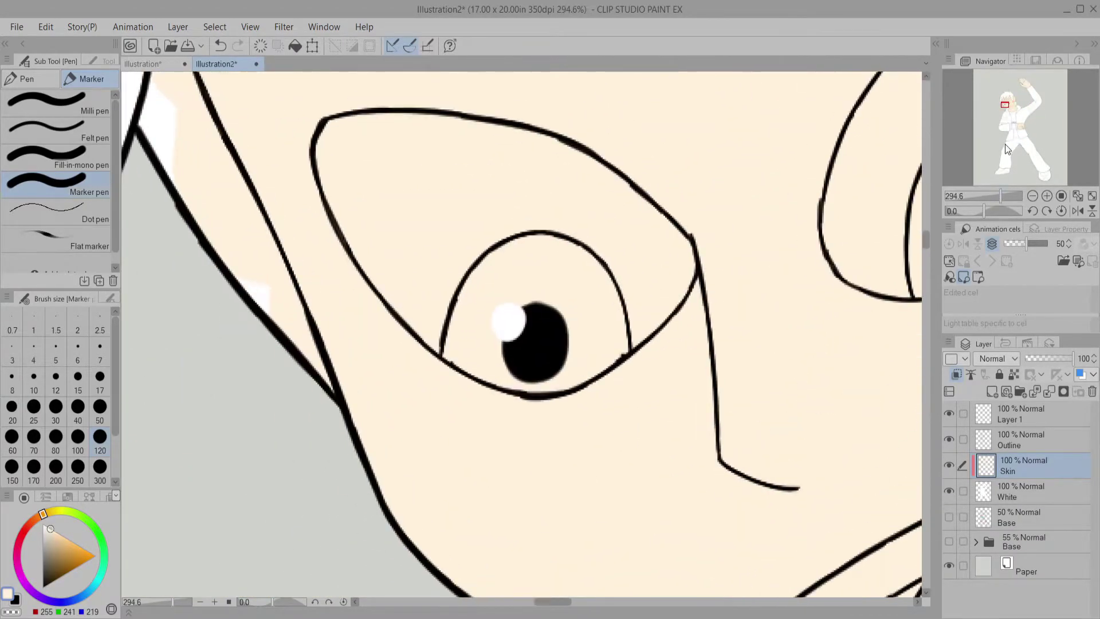
left_click_drag(983, 210, 1002, 211)
key("bracketleft")
key("bracketleft")
key("bracketleft")
key("bracketleft")
mouse_move(703, 118)
left_mouse_down()
mouse_move(611, 157)
mouse_move(490, 373)
mouse_move(621, 473)
mouse_move(679, 401)
left_mouse_up()
left_click_drag(711, 182, 678, 395)
key("bracketright")
key("bracketright")
key("bracketright")
mouse_move(516, 286)
left_mouse_down()
mouse_move(579, 454)
mouse_move(641, 185)
left_mouse_up()
key("ctrl+@")
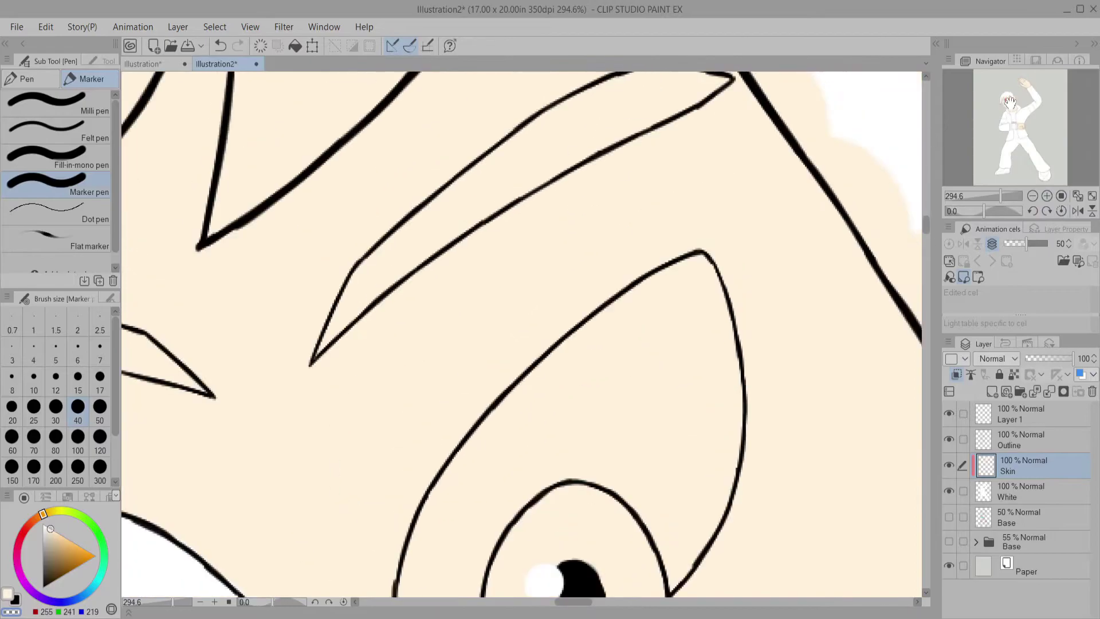
Step: Erase the skin colour inside the right-hand eye, reducing the brush to size 17 for the edges around the iris
mouse_move(369, 535)
left_mouse_down()
mouse_move(479, 346)
mouse_move(630, 253)
mouse_move(565, 343)
mouse_move(519, 458)
left_mouse_up()
key("asciicircum")
key("asciicircum")
key("asciicircum")
key("asciicircum")
key("asciicircum")
key("asciicircum")
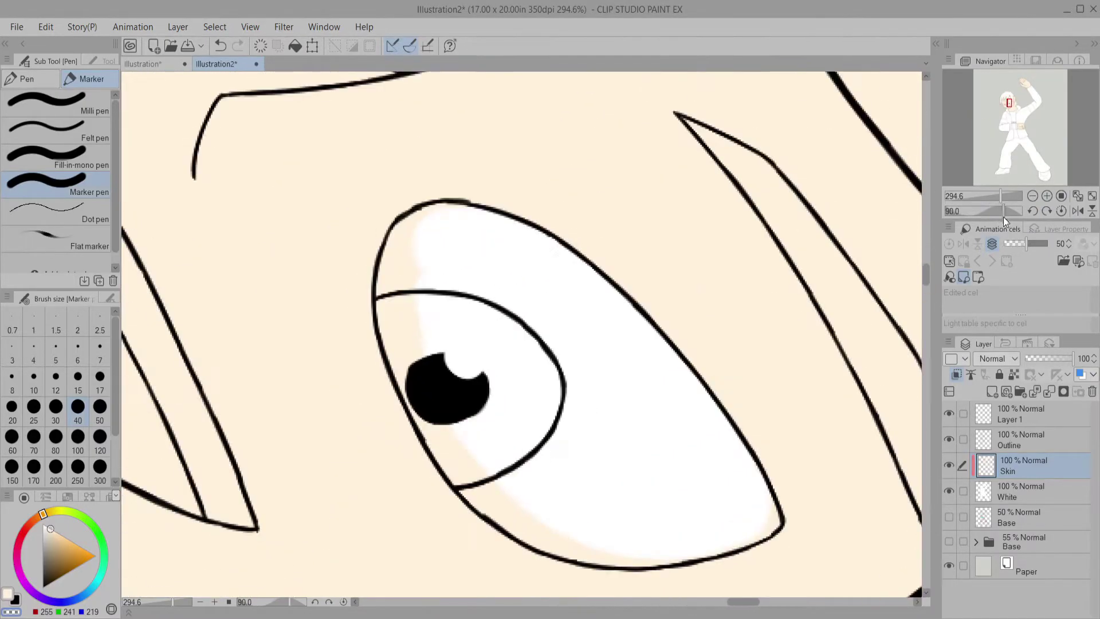
key("bracketleft")
key("bracketleft")
key("bracketleft")
key("bracketleft")
mouse_move(427, 343)
left_mouse_down()
mouse_move(418, 394)
mouse_move(481, 498)
left_mouse_up()
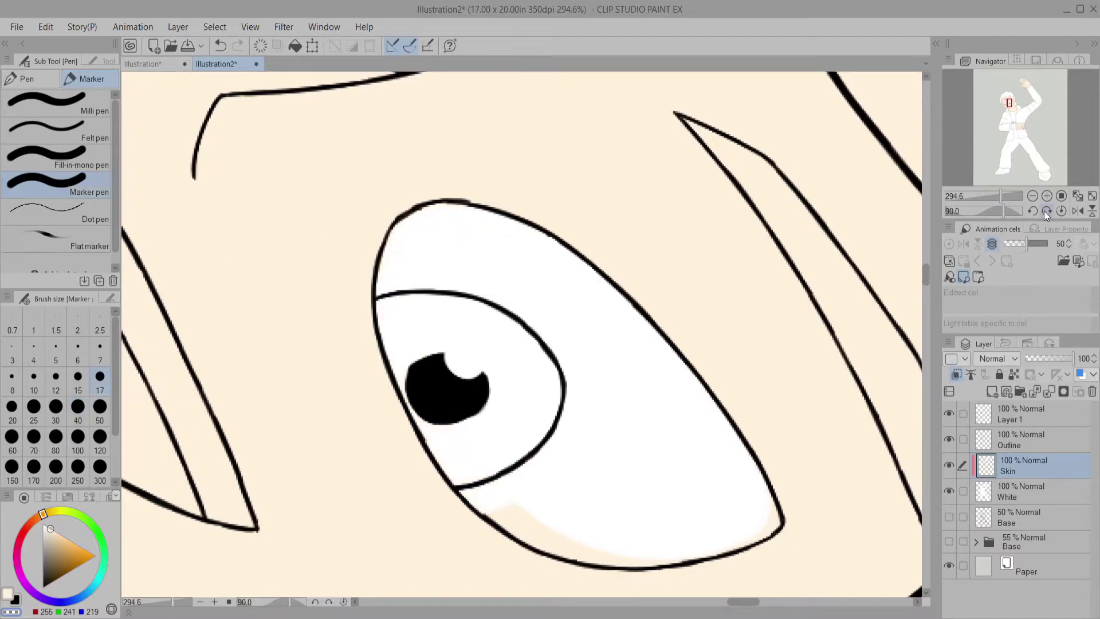
Step: Clean the remaining skin colour from the inner edges of both eyes with the size 17 brush
key("minus")
key("minus")
key("minus")
key("minus")
key("minus")
key("minus")
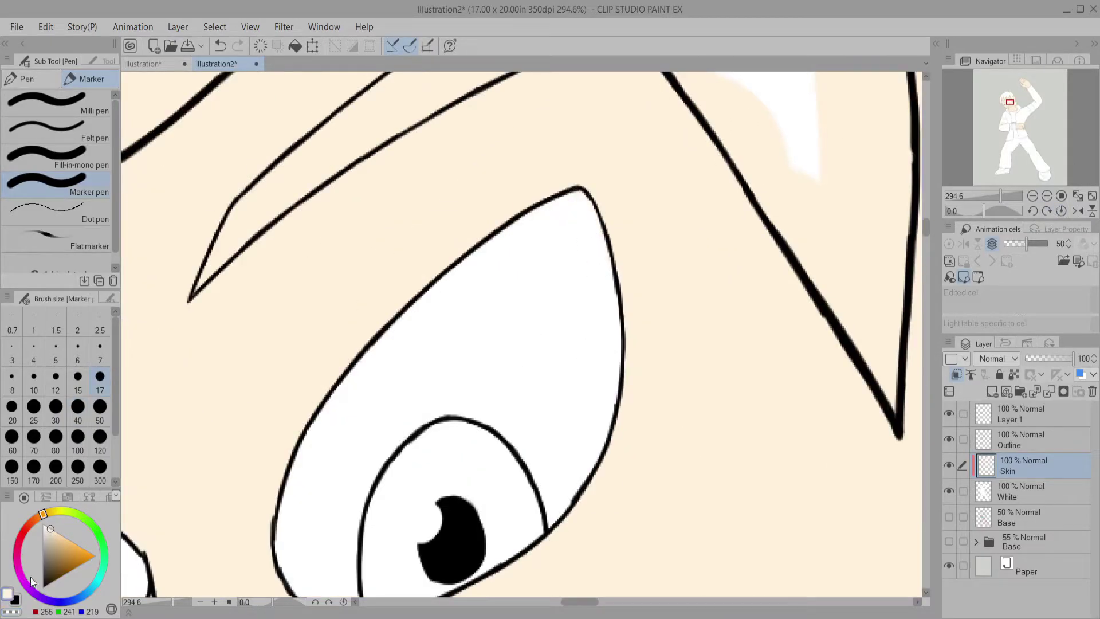
left_click_drag(633, 291, 600, 404)
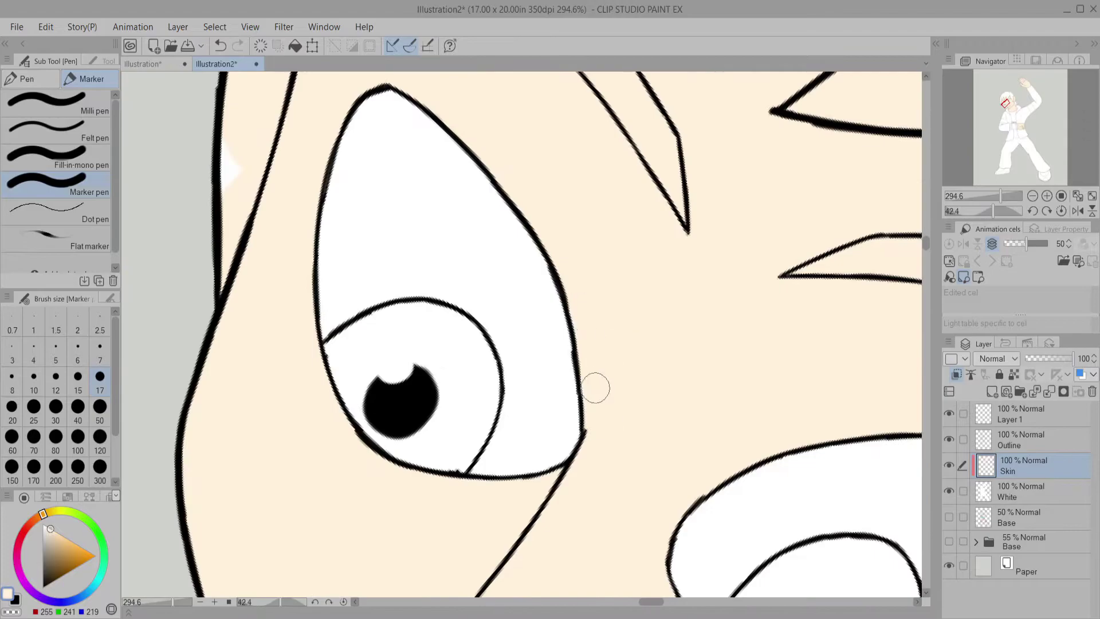
left_click(1050, 213)
Step: Add a layer named Eyes above the White layer and choose a light green drawing colour
left_click(1005, 491)
key("ctrl+shift+n")
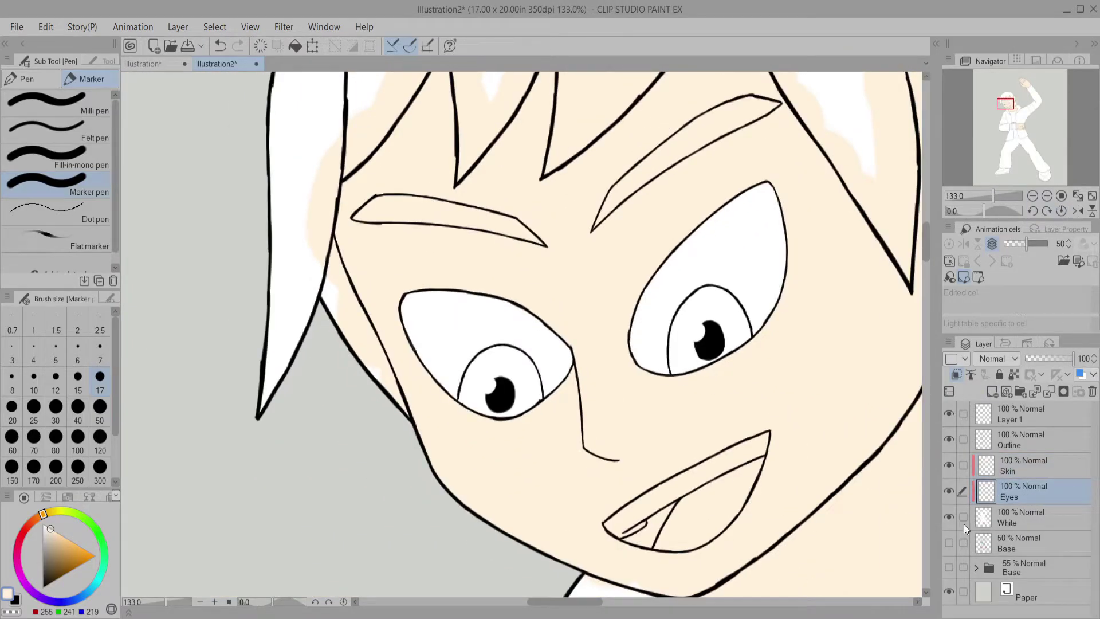
left_click(76, 512)
left_click(67, 538)
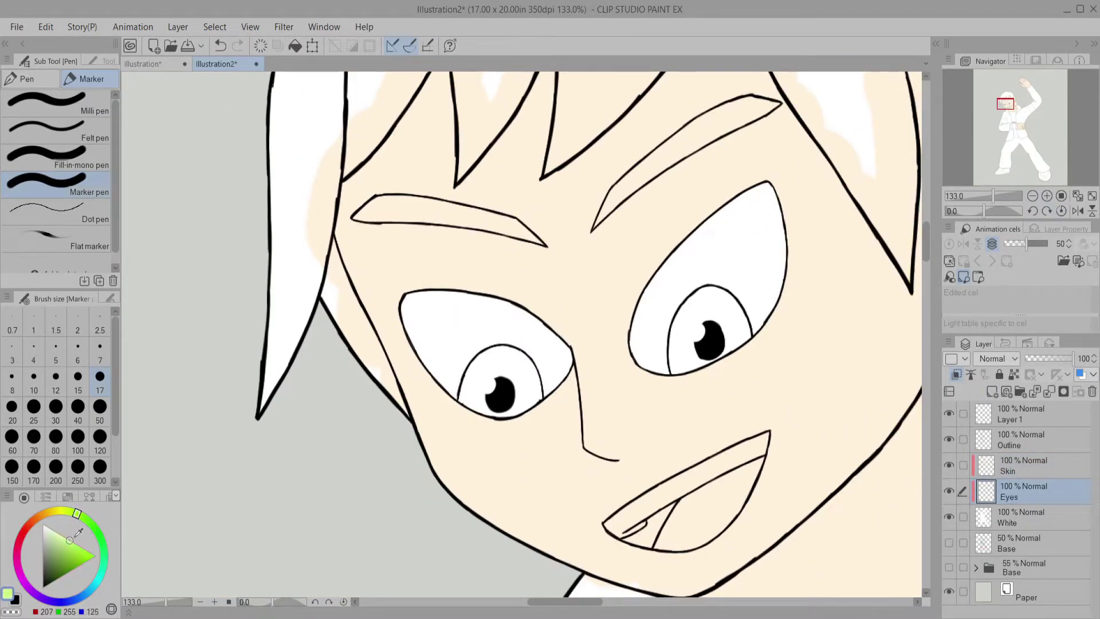
Step: Paint both irises bright green on the Eyes layer with the Marker pen at size 50
scroll(993, 182, "up", 3)
left_click(100, 407)
mouse_move(435, 447)
left_mouse_down()
mouse_move(549, 366)
mouse_move(459, 355)
left_mouse_up()
left_click_drag(813, 285, 762, 355)
Step: Erase the green overspill around the left-hand iris with transparent colour at brush size 17
key("c")
key("bracketleft")
key("bracketleft")
key("bracketleft")
key("bracketleft")
key("bracketleft")
left_click_drag(410, 436, 448, 338)
left_click_drag(448, 338, 453, 367)
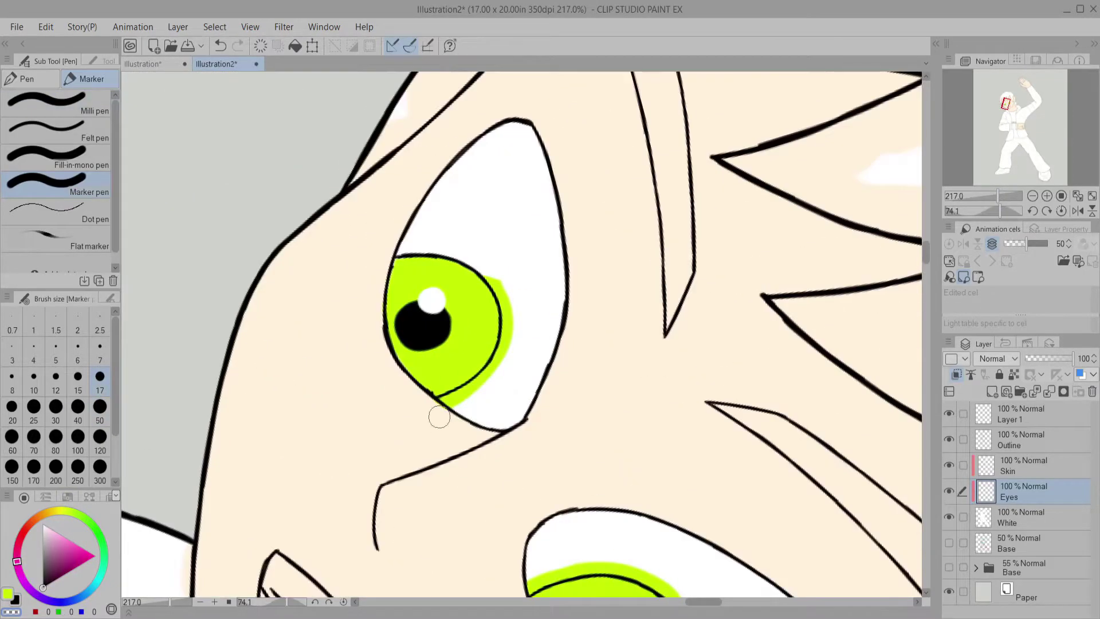
mouse_move(437, 412)
left_mouse_down()
mouse_move(466, 397)
mouse_move(501, 272)
mouse_move(509, 338)
left_mouse_up()
left_click_drag(510, 338, 512, 343)
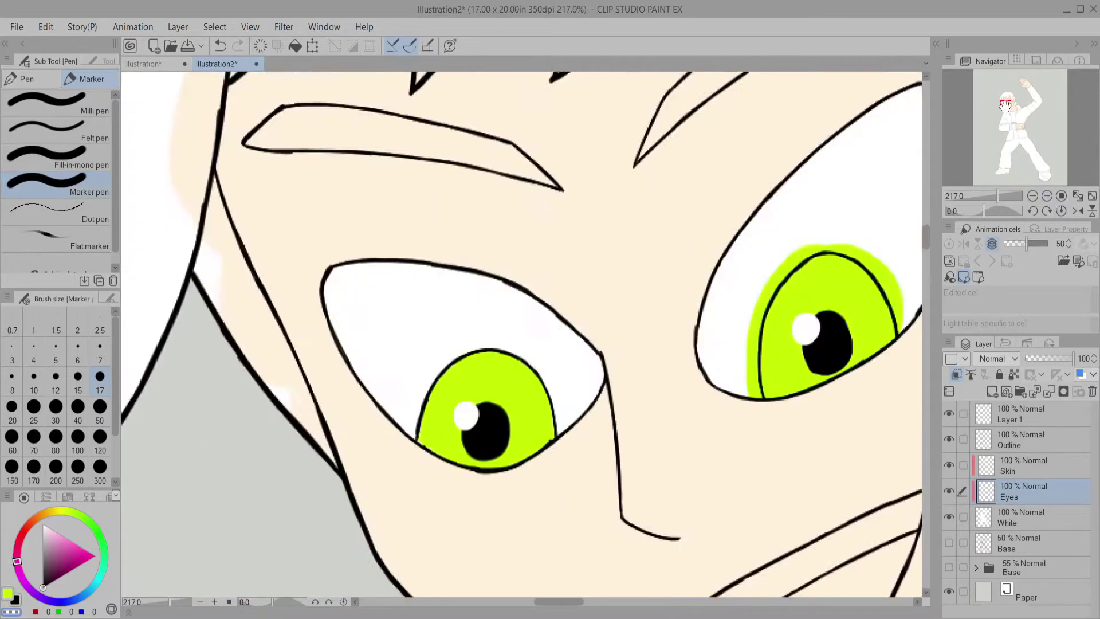
Step: Erase the green overspill around the right-hand iris and sample the iris green as the drawing colour
scroll(645, 236, "right", 3)
mouse_move(645, 235)
left_mouse_down()
mouse_move(621, 299)
mouse_move(613, 373)
left_mouse_up()
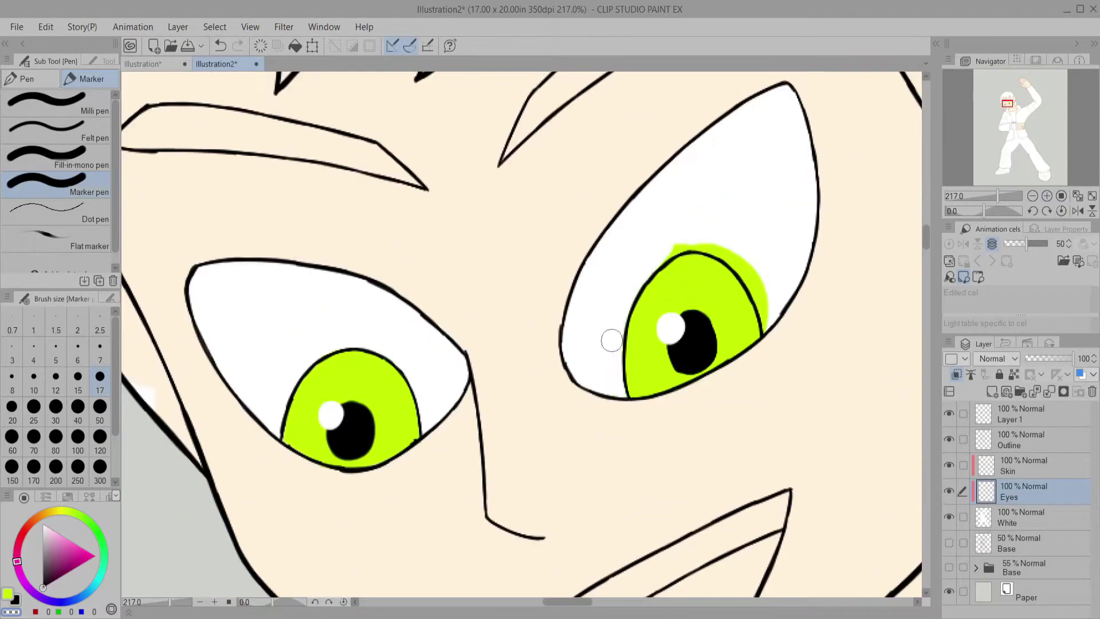
left_click_drag(739, 252, 762, 308)
left_click(750, 284, "alt")
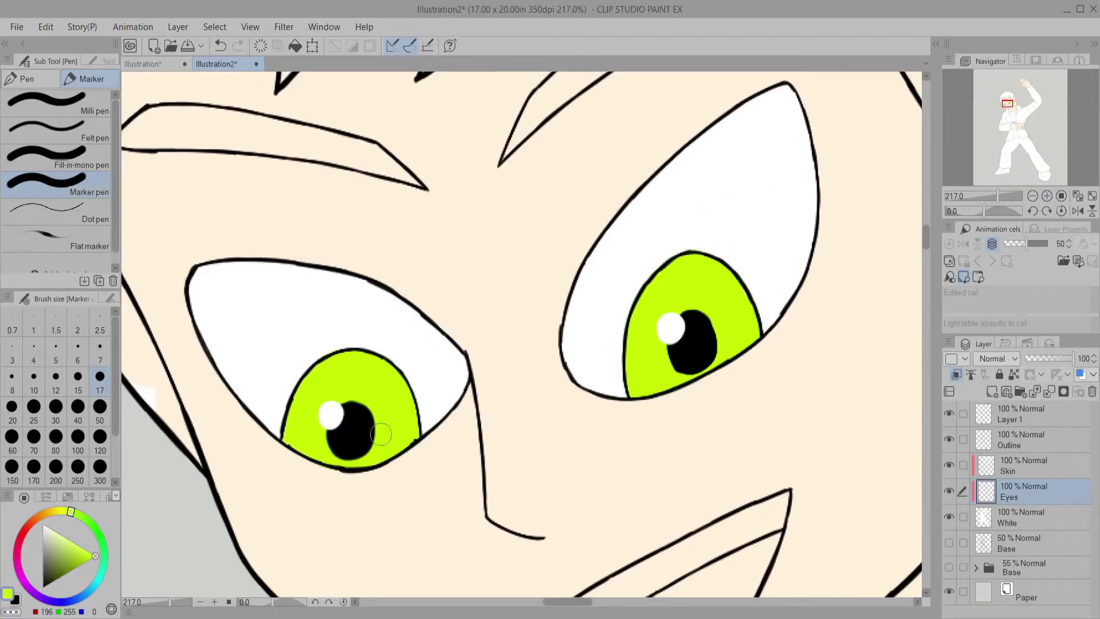
Step: On the Skin layer, erase the skin colour inside the mouth, using size 25 for the interior and size 10 for the edges
left_click(1010, 467)
scroll(522, 334, "up", 3)
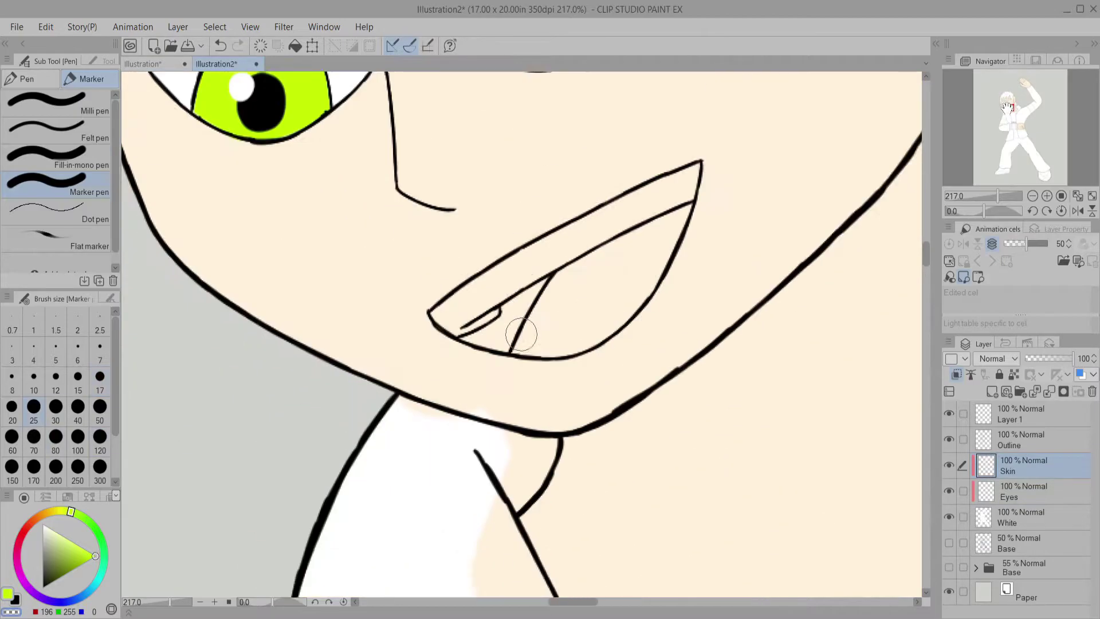
mouse_move(449, 229)
left_mouse_down()
mouse_move(443, 320)
mouse_move(515, 472)
mouse_move(598, 476)
mouse_move(517, 459)
mouse_move(595, 510)
mouse_move(614, 459)
mouse_move(485, 266)
mouse_move(621, 422)
mouse_move(680, 466)
mouse_move(717, 530)
left_mouse_up()
key("bracketleft")
key("bracketleft")
key("bracketleft")
left_click(329, 307, "alt")
left_click_drag(1000, 211, 979, 200)
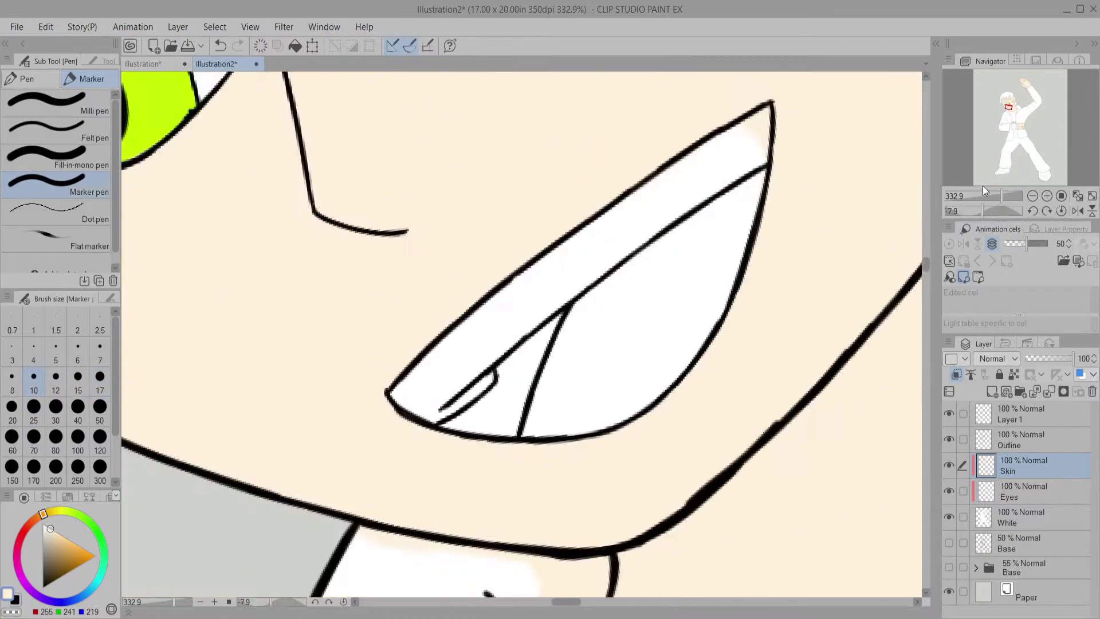
left_click(1060, 211)
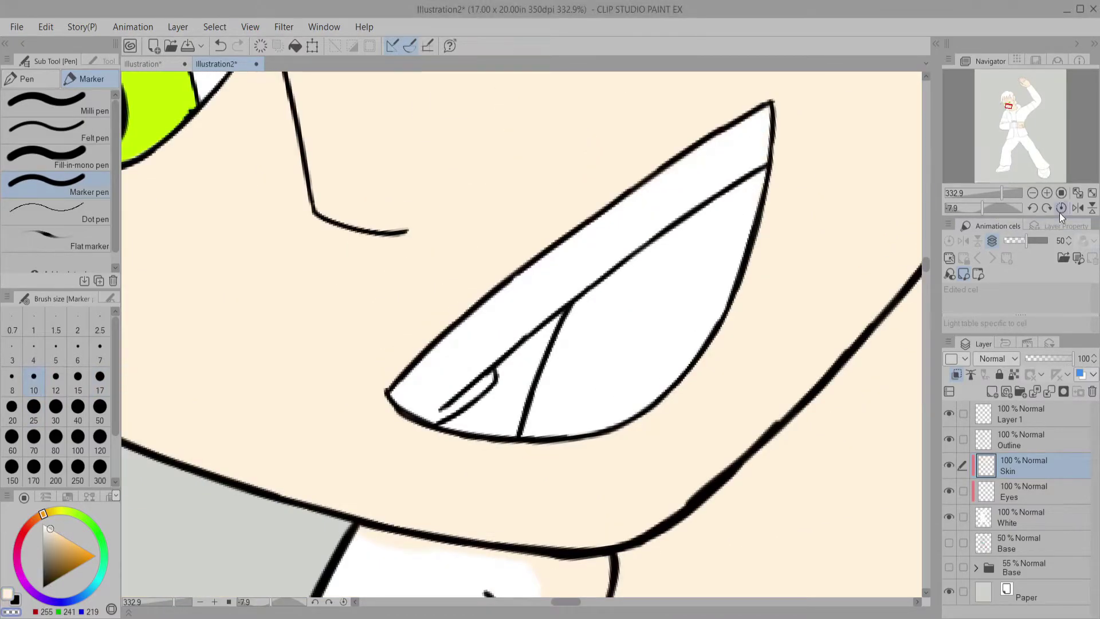
Step: Add a layer named Hair above the Skin layer and choose an orange-brown colour (178, 93, 0)
scroll(1016, 109, "down", 5)
mouse_move(1016, 100)
left_mouse_down()
mouse_move(1015, 127)
mouse_move(1009, 110)
left_mouse_up()
left_click(991, 391)
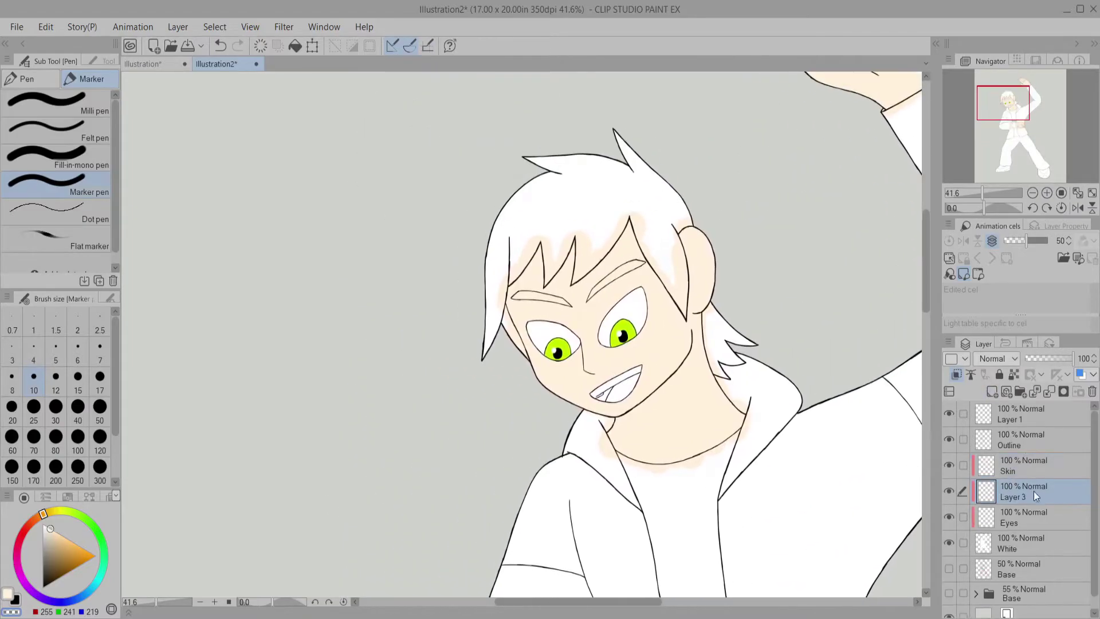
left_click(92, 566)
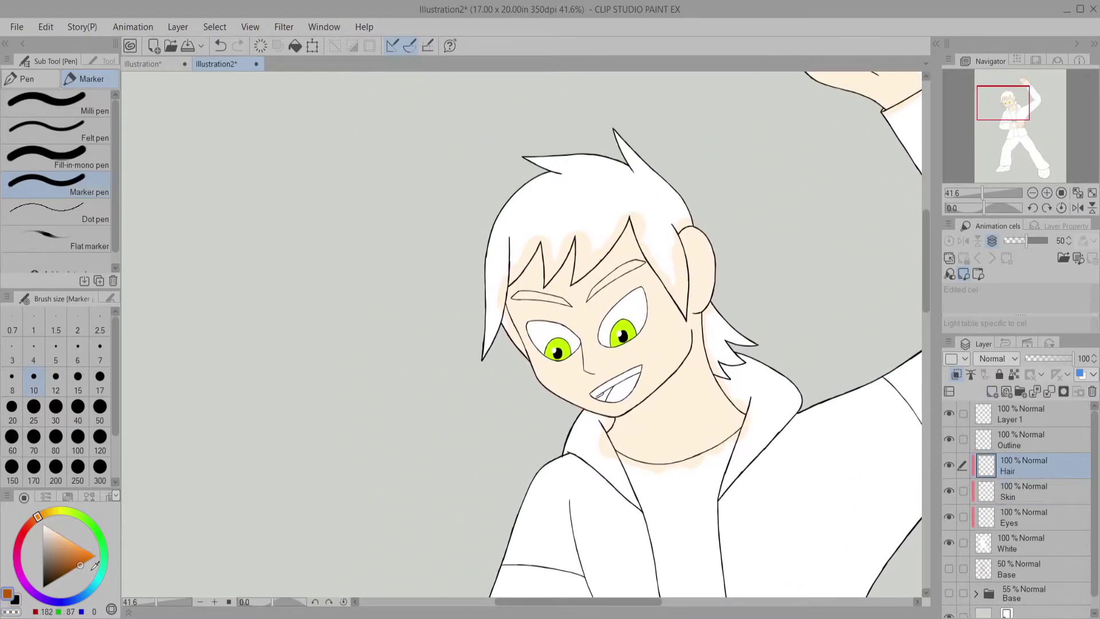
mouse_move(81, 567)
left_mouse_down()
mouse_move(83, 557)
mouse_move(80, 565)
left_mouse_up()
Step: Paint the left-hand hair lock and the strand beside the cheek orange-brown with the Marker pen
scroll(1002, 104, "up", 4)
left_click_drag(1001, 103, 1002, 102)
left_click(100, 406)
mouse_move(430, 327)
left_mouse_down()
mouse_move(460, 400)
mouse_move(462, 373)
mouse_move(530, 519)
left_mouse_up()
left_click_drag(450, 166, 458, 273)
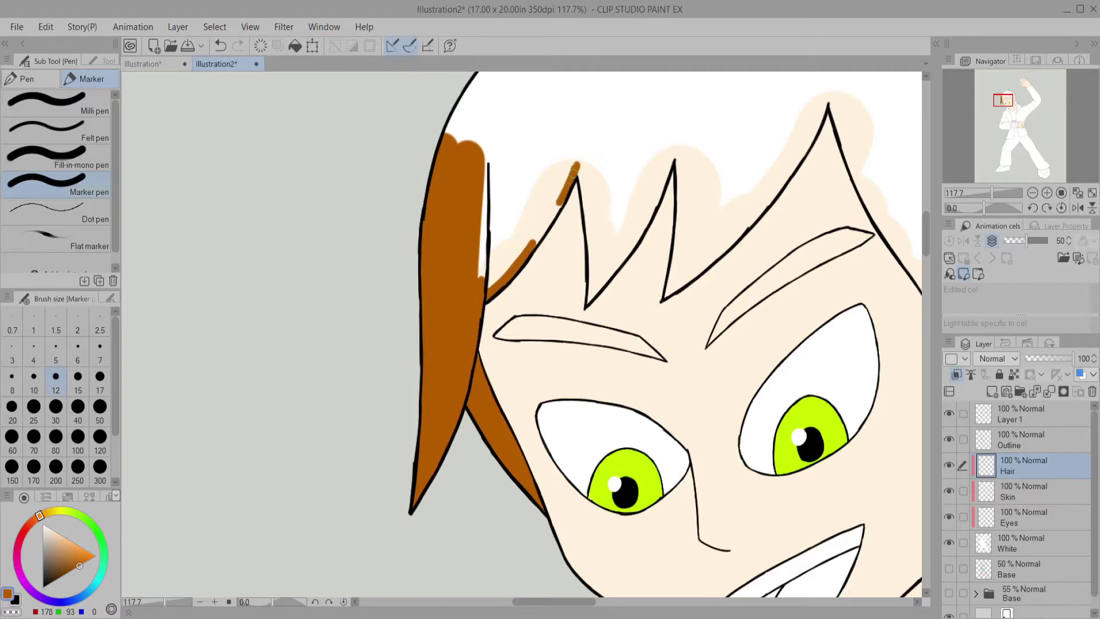
Step: Trace orange-brown along the inner edges of the fringe, the lock beside the ear and the hair behind the neck
left_click_drag(577, 172, 593, 289)
left_click_drag(632, 245, 674, 153)
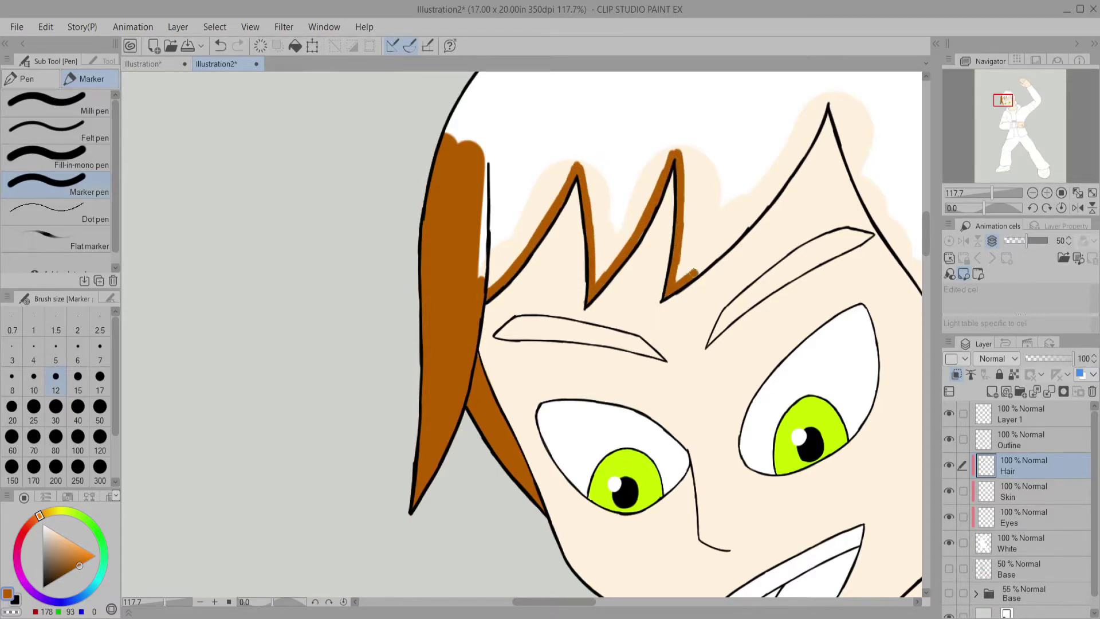
mouse_move(744, 173)
left_mouse_down()
mouse_move(691, 276)
mouse_move(633, 338)
left_mouse_up()
left_click_drag(802, 320, 676, 295)
mouse_move(782, 344)
left_mouse_down()
mouse_move(762, 372)
mouse_move(758, 447)
mouse_move(796, 553)
left_mouse_up()
left_click_drag(553, 91, 575, 146)
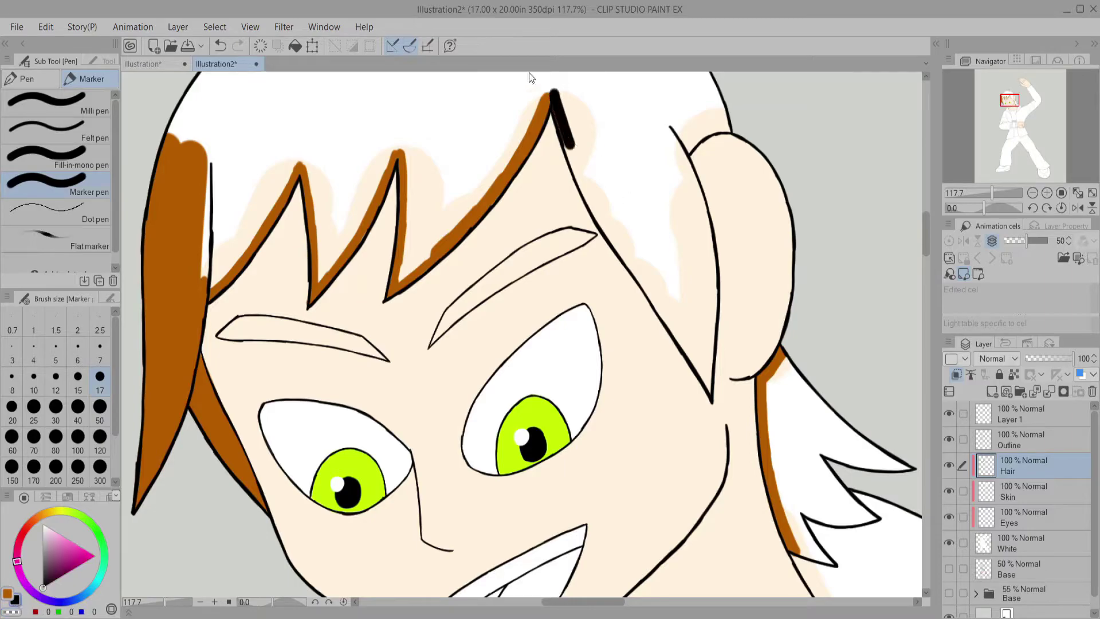
key("ctrl+z")
mouse_move(550, 90)
left_mouse_down()
mouse_move(599, 215)
mouse_move(709, 382)
left_mouse_up()
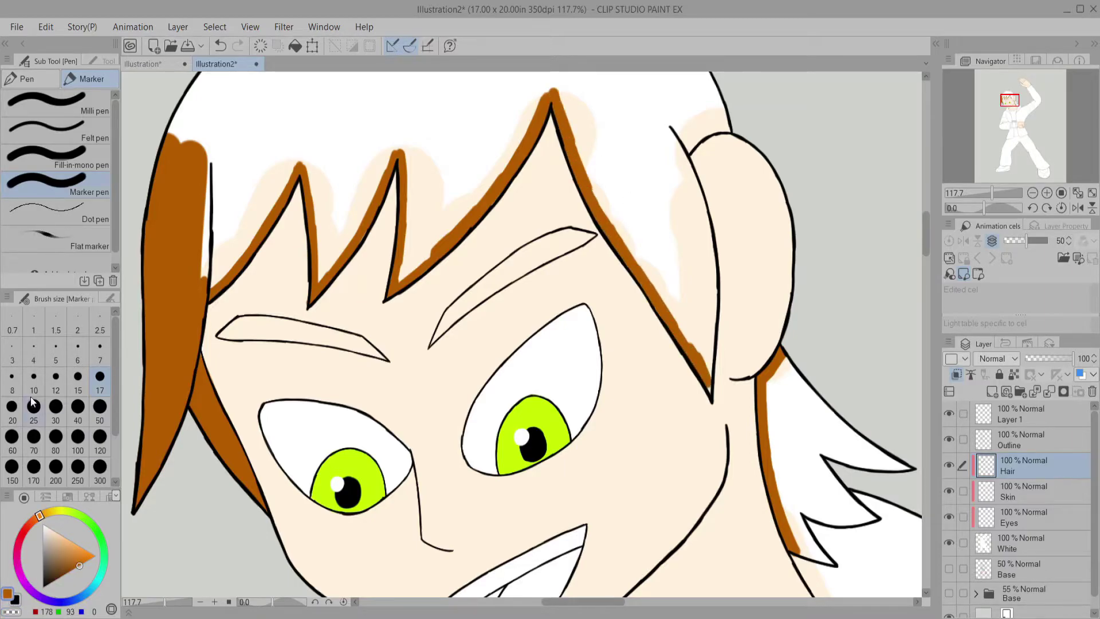
left_click_drag(665, 127, 710, 284)
Step: Fill the fringe and the lock beside the ear with orange-brown at brush size 30
scroll(707, 338, "up", 3)
key("bracketright")
key("bracketright")
key("bracketright")
scroll(744, 286, "left", 3)
mouse_move(356, 353)
left_mouse_down()
mouse_move(407, 301)
mouse_move(384, 278)
mouse_move(442, 236)
mouse_move(463, 241)
mouse_move(473, 353)
mouse_move(502, 310)
mouse_move(522, 210)
mouse_move(554, 207)
mouse_move(554, 349)
mouse_move(571, 222)
mouse_move(594, 311)
mouse_move(669, 211)
mouse_move(659, 201)
mouse_move(582, 244)
mouse_move(641, 205)
left_mouse_up()
mouse_move(709, 167)
left_mouse_down()
mouse_move(769, 215)
mouse_move(839, 210)
mouse_move(824, 246)
mouse_move(782, 282)
mouse_move(817, 279)
mouse_move(814, 366)
mouse_move(845, 373)
left_mouse_up()
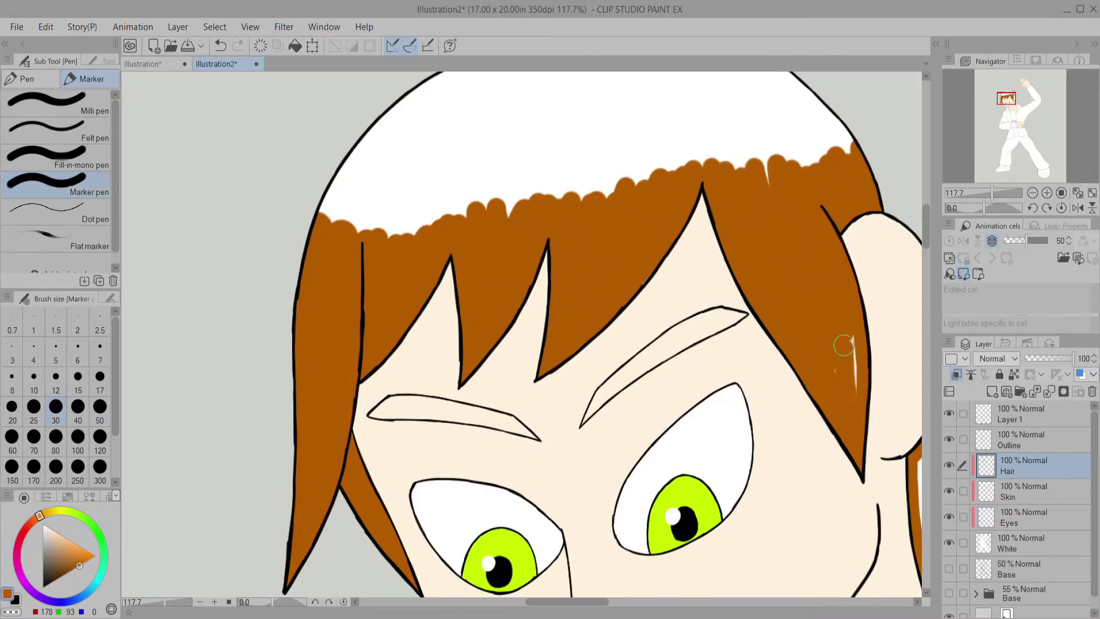
Step: Fill the spiky hair behind the neck with orange-brown, using smaller brush sizes for the tips
left_click_drag(1006, 97, 1011, 102)
mouse_move(653, 252)
left_mouse_down()
mouse_move(773, 361)
mouse_move(676, 396)
mouse_move(650, 350)
left_mouse_up()
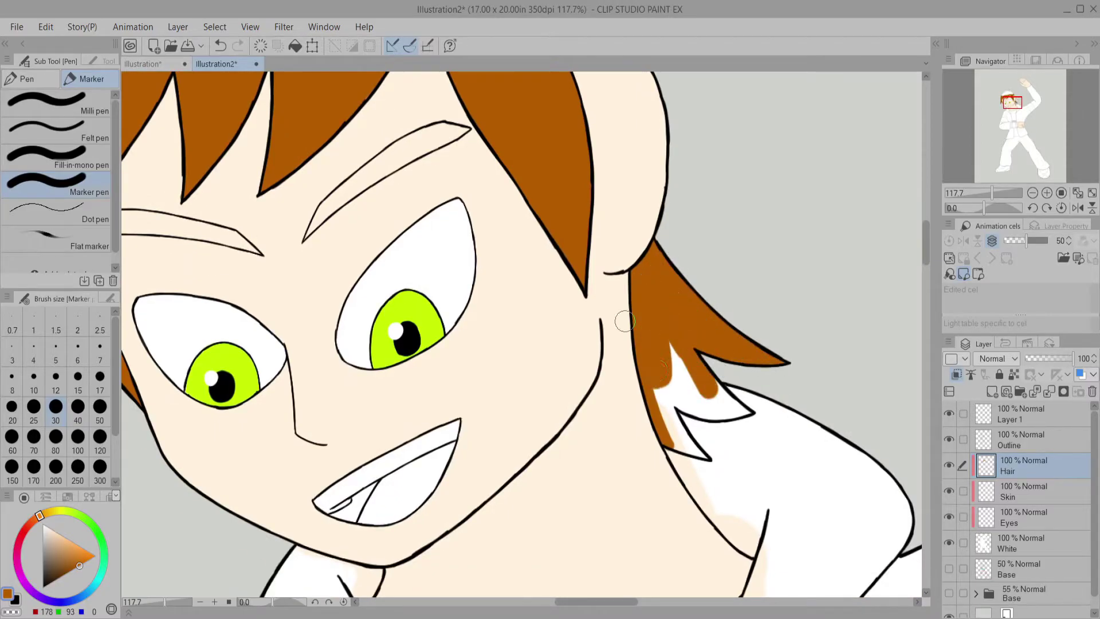
left_click_drag(1012, 102, 1010, 104)
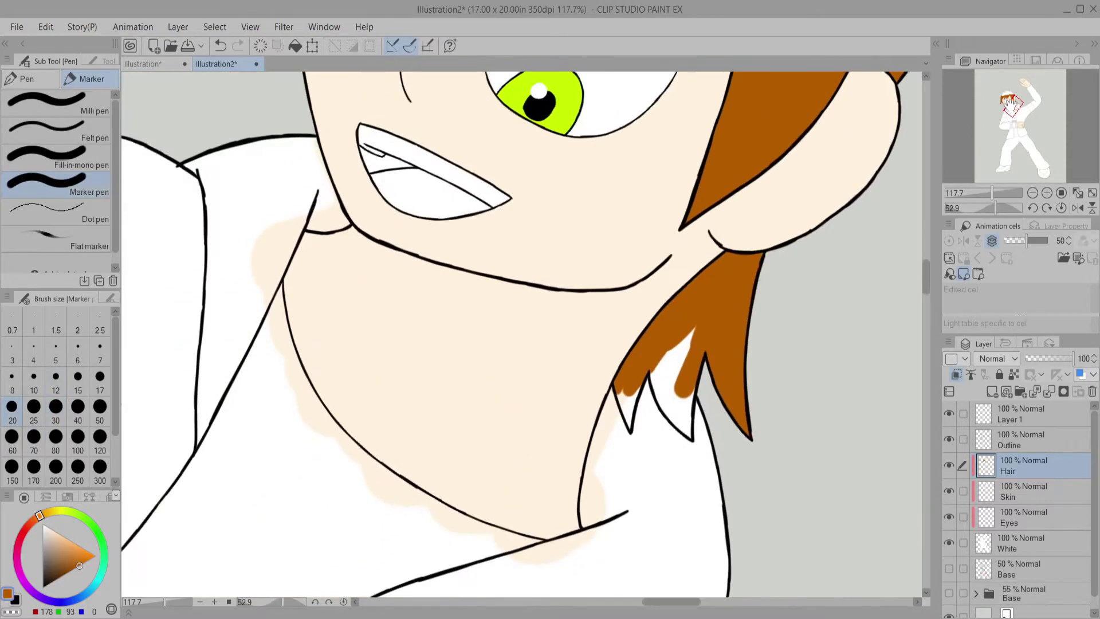
left_click_drag(664, 370, 671, 389)
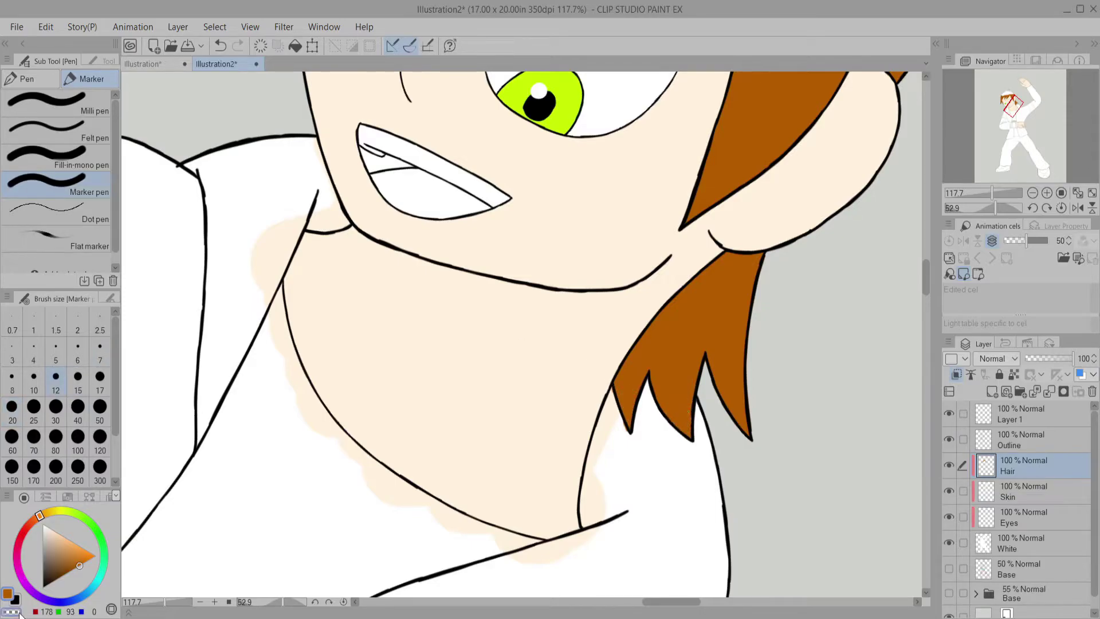
Step: Fill the remaining white crown of the hair with orange-brown at brush size 100
left_click_drag(1012, 104, 1003, 95)
left_click(78, 441)
mouse_move(367, 290)
left_mouse_down()
mouse_move(426, 201)
mouse_move(479, 415)
mouse_move(456, 205)
mouse_move(644, 133)
left_mouse_up()
Step: Recolour the painted hair to a darker brown (128, 67, 0) with the Fill tool
left_click(1022, 102)
left_click_drag(1022, 102, 1020, 100)
left_click(69, 571)
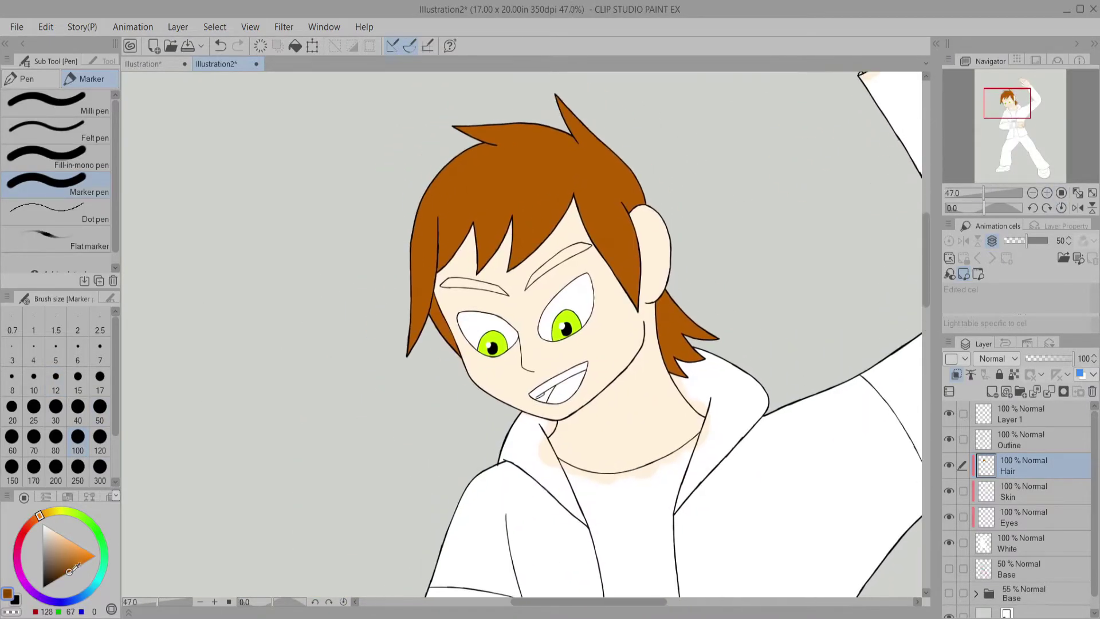
left_click(106, 61)
left_click(31, 156)
left_click(659, 355)
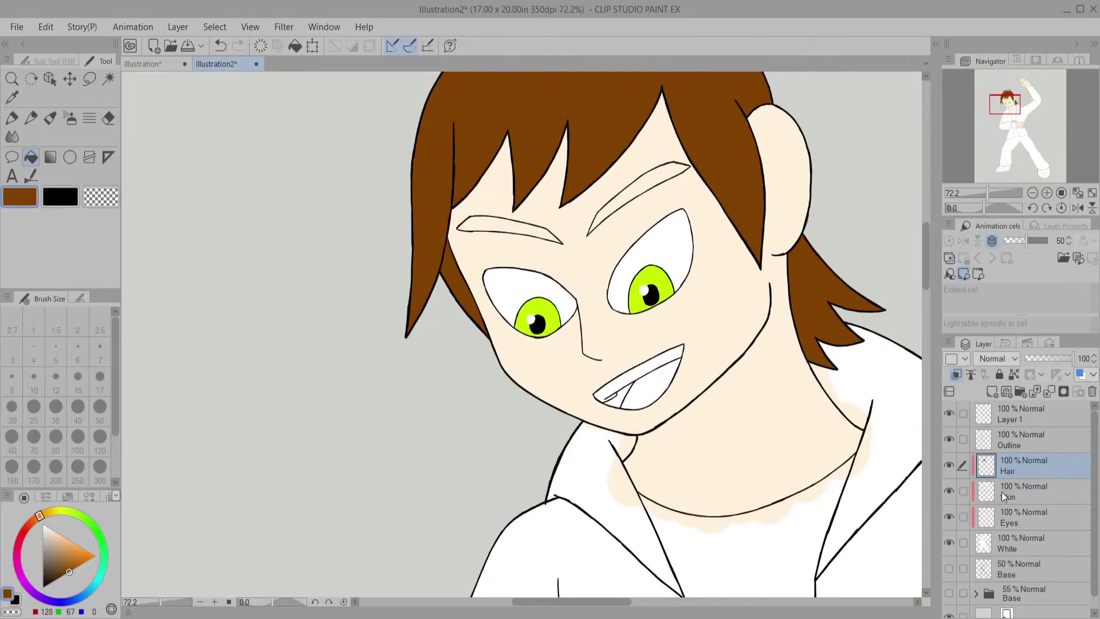
Step: Paint both eyebrows in the dark brown hair colour with a small pen on the Hair layer
key("p")
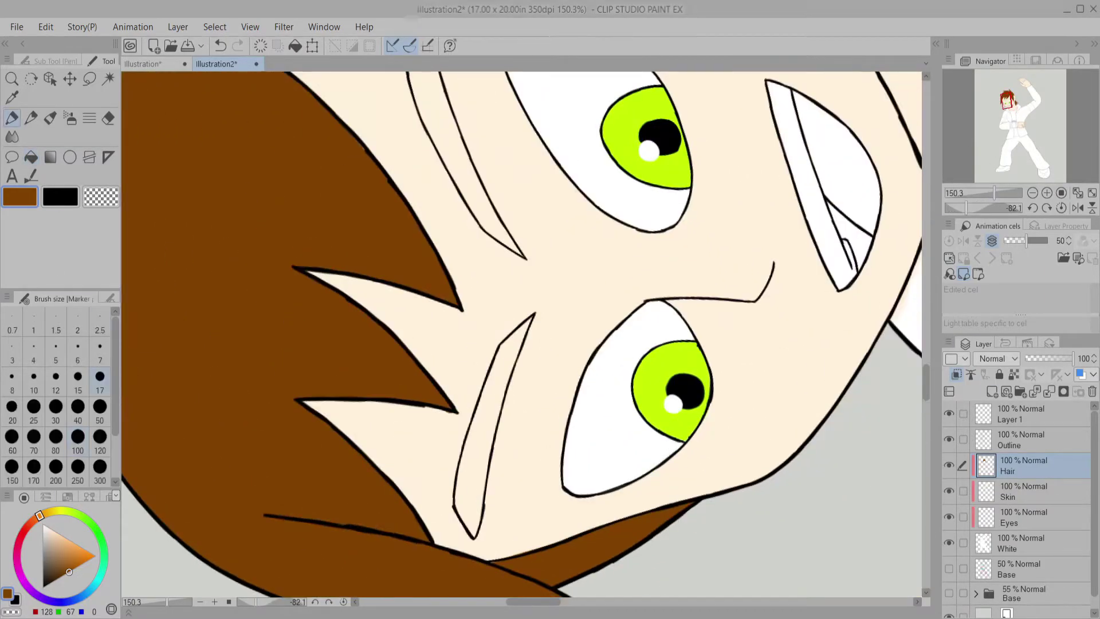
left_click(11, 376)
mouse_move(612, 147)
left_mouse_down()
mouse_move(549, 244)
mouse_move(596, 170)
mouse_move(577, 179)
mouse_move(547, 240)
mouse_move(537, 272)
mouse_move(588, 199)
mouse_move(545, 356)
mouse_move(518, 332)
mouse_move(491, 456)
mouse_move(512, 500)
mouse_move(532, 411)
left_mouse_up()
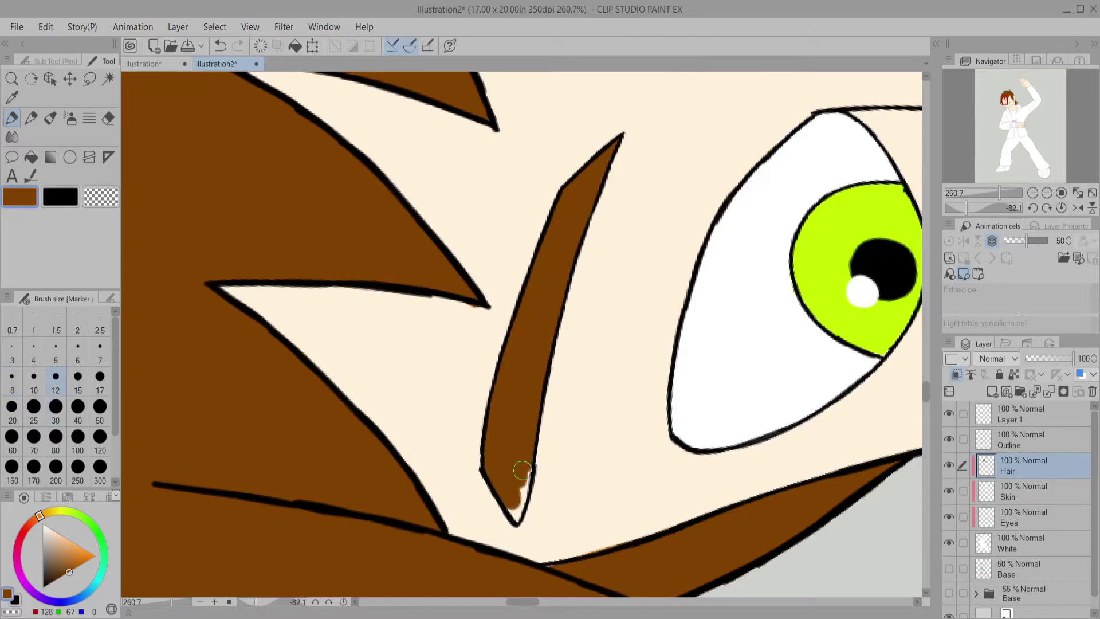
mouse_move(594, 191)
left_mouse_down()
mouse_move(480, 298)
mouse_move(478, 252)
mouse_move(491, 246)
mouse_move(643, 348)
mouse_move(634, 384)
left_mouse_up()
left_click_drag(733, 150, 610, 389)
mouse_move(656, 300)
left_mouse_down()
mouse_move(628, 383)
mouse_move(744, 150)
mouse_move(710, 286)
mouse_move(687, 240)
mouse_move(751, 156)
mouse_move(758, 161)
left_mouse_up()
Step: Erase the brown overspill around the eyebrow outlines with transparent colour
key("bracketright")
key("bracketright")
key("bracketright")
key("bracketright")
key("c")
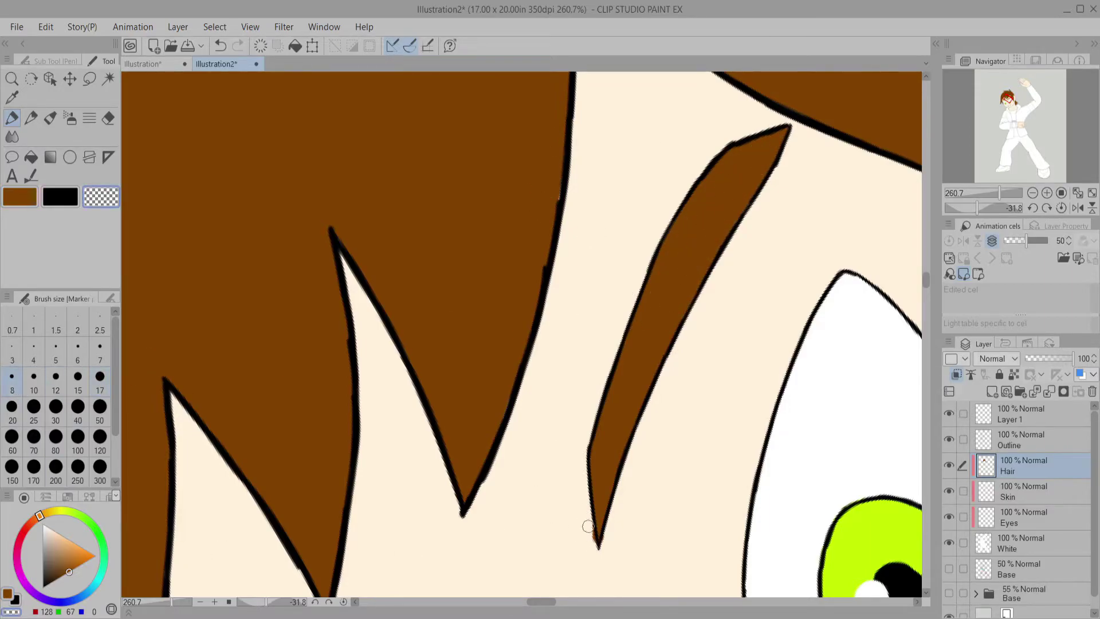
key("alt+bracketleft")
key("c")
left_click_drag(552, 213, 548, 180)
left_click(1060, 208)
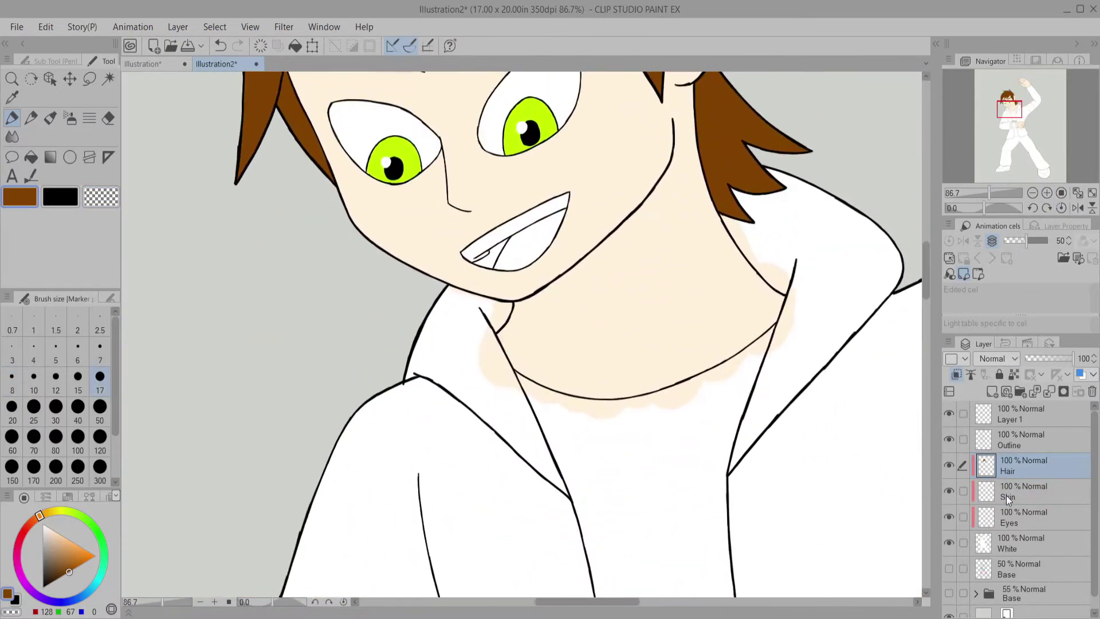
Step: Add a layer named Jacket Stripes above the Skin layer
left_click(993, 391)
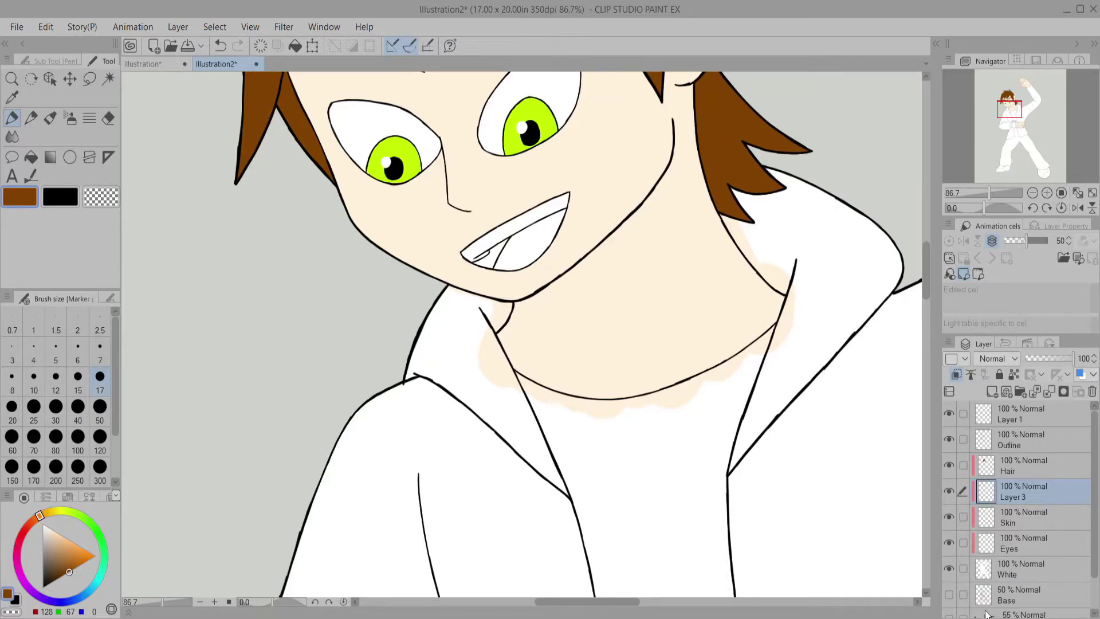
Step: On the Skin layer, erase the skin overspill on the right-hand collar beside the neck with transparent colour at size 17
key("c")
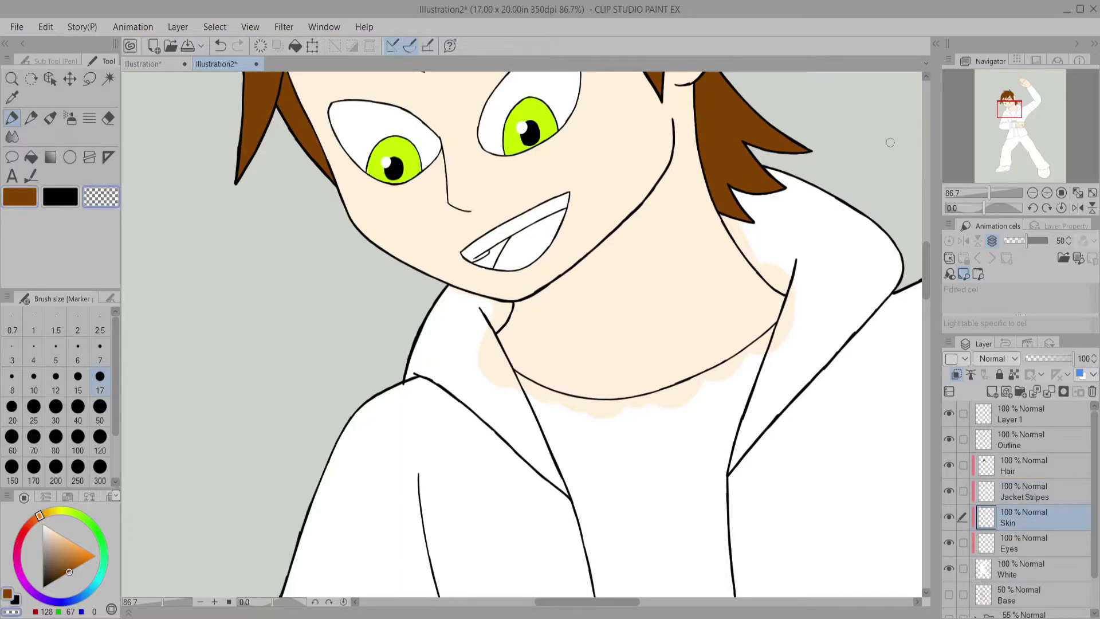
scroll(642, 333, "up", 2)
key("asciicircum")
key("asciicircum")
key("asciicircum")
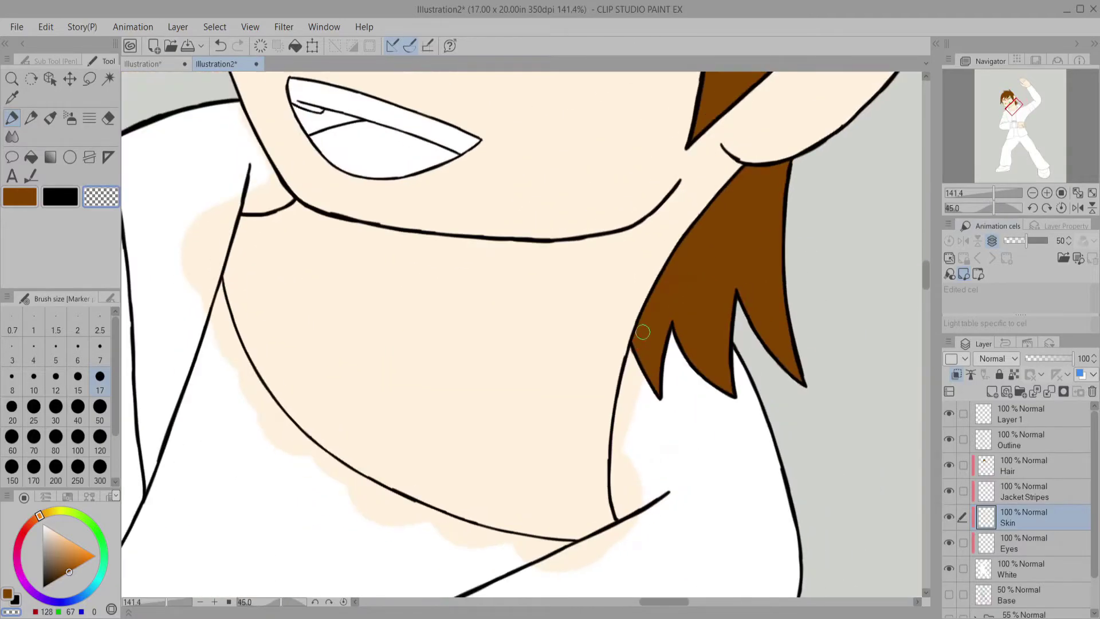
mouse_move(642, 332)
left_mouse_down()
mouse_move(626, 425)
mouse_move(630, 535)
left_mouse_up()
Step: Erase the skin overspill from the left-hand collar and tidy the neck-side hair edge on the Hair layer at size 8
key("minus")
key("minus")
key("minus")
mouse_move(459, 424)
left_mouse_down()
mouse_move(483, 338)
mouse_move(481, 395)
left_mouse_up()
left_click(1062, 207)
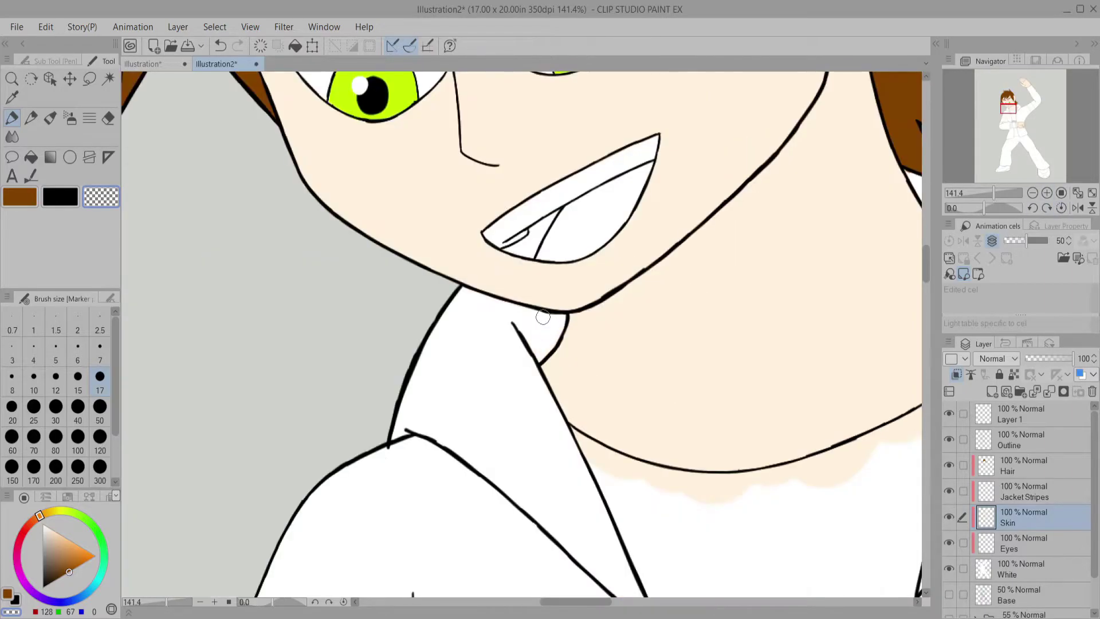
scroll(542, 350, "down", 3)
scroll(1008, 112, "up", 4)
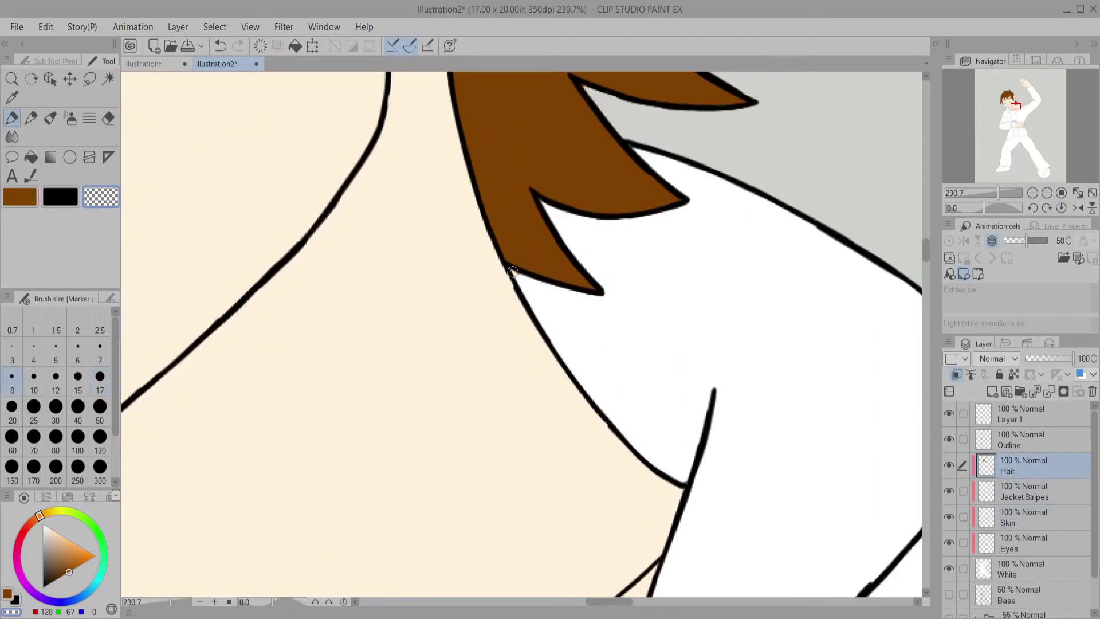
scroll(513, 271, "down", 5)
Step: On the Jacket Stripes layer, choose a near-black grey (RGB 30, 30, 30) and paint along both edges of the raised sleeve's stripe
left_click(1025, 491)
left_click(14, 598)
left_click(102, 551)
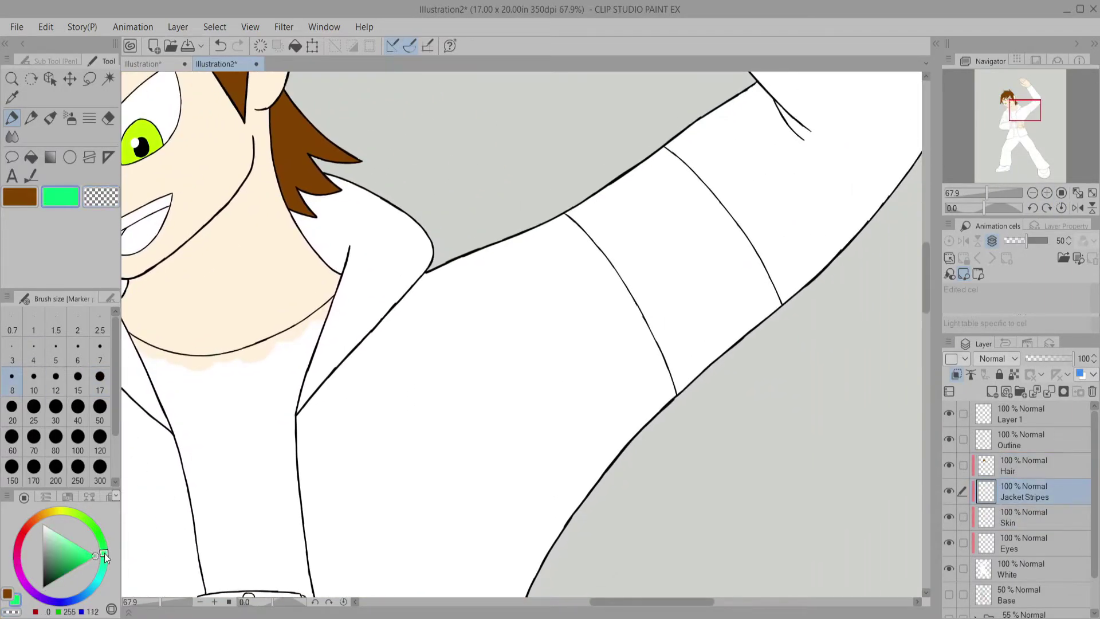
left_click_drag(96, 555, 42, 579)
mouse_move(516, 321)
left_mouse_down()
mouse_move(634, 275)
mouse_move(605, 486)
left_mouse_up()
left_click_drag(749, 286, 741, 486)
Step: Erase the dark overspill outside both edges of the raised sleeve's stripe with transparent colour at size 20
scroll(1013, 119, "up", 5)
left_click_drag(1013, 119, 1015, 121)
left_click(16, 611)
mouse_move(624, 117)
left_mouse_down()
mouse_move(643, 215)
mouse_move(599, 573)
left_mouse_up()
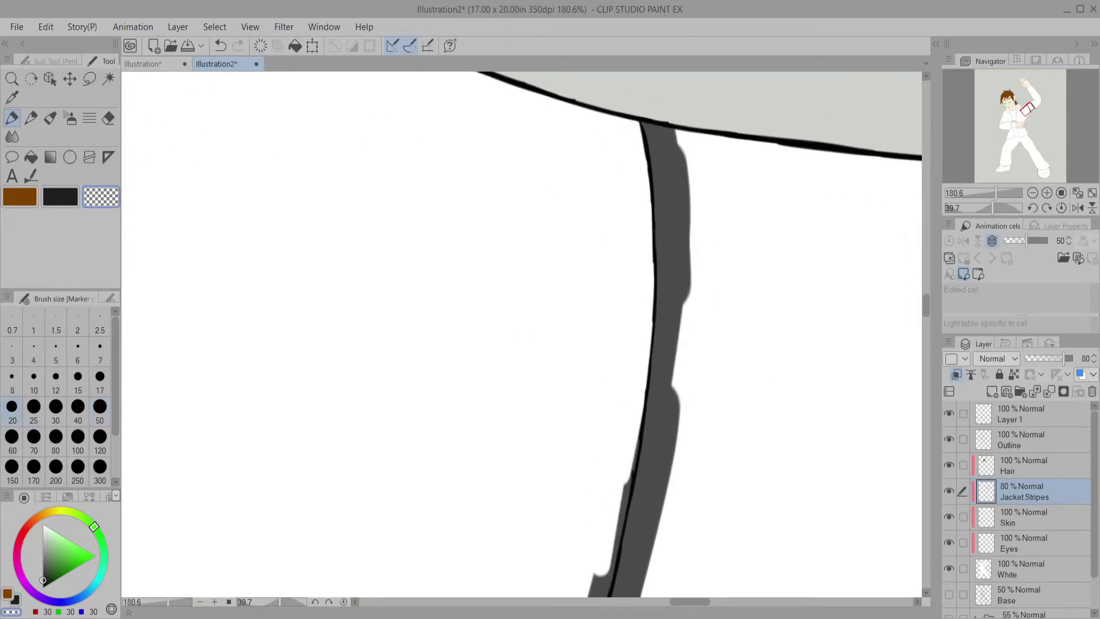
mouse_move(1026, 109)
left_mouse_down()
mouse_move(1035, 128)
mouse_move(1032, 110)
left_mouse_up()
left_click_drag(638, 258, 601, 441)
left_click_drag(640, 217, 635, 75)
left_click_drag(640, 163, 637, 266)
left_click_drag(1033, 109, 1029, 105)
left_click_drag(613, 279, 632, 453)
Step: Fill the inside of the raised sleeve's stripe with the near-black grey at size 50
key("c")
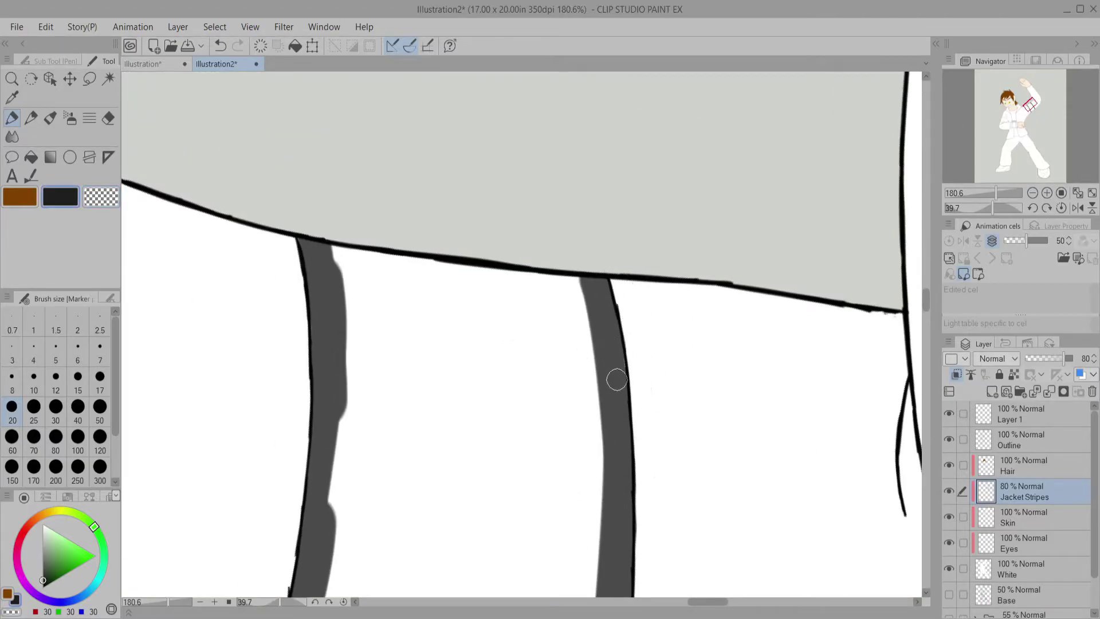
scroll(615, 369, "down", 3)
left_click(100, 406)
mouse_move(532, 153)
left_mouse_down()
mouse_move(525, 441)
mouse_move(648, 373)
mouse_move(562, 314)
mouse_move(655, 368)
left_mouse_up()
Step: Paint near-black grey along the upper and lower edges of the bent sleeve's stripe at size 25
left_click_drag(1030, 106, 999, 122)
left_click(1032, 207)
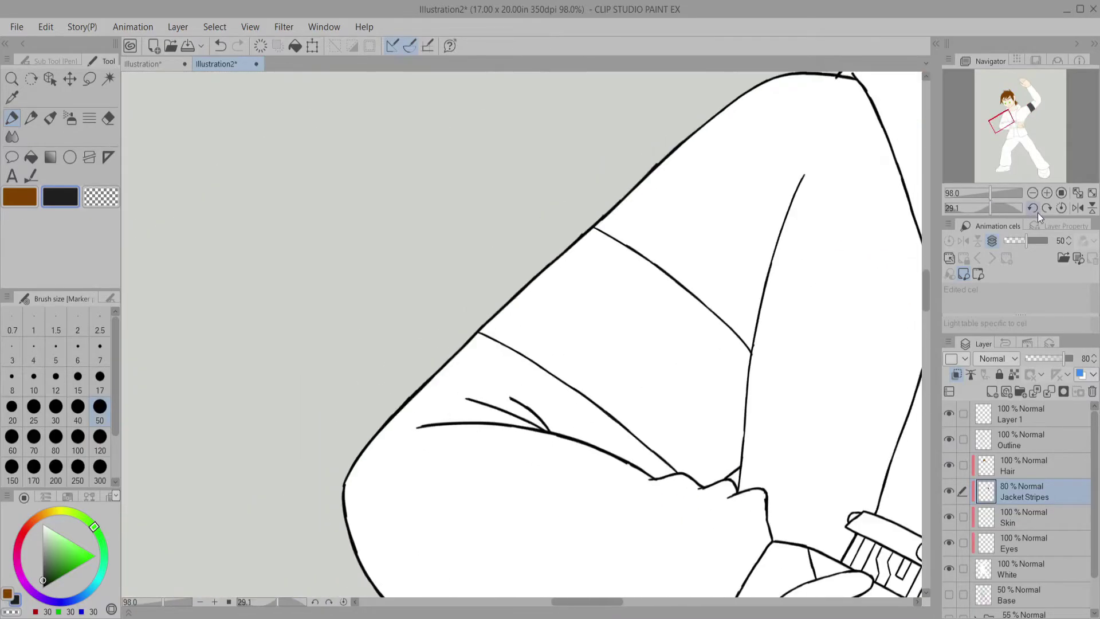
left_click_drag(989, 207, 966, 207)
left_click(34, 406)
left_click_drag(501, 219, 453, 424)
mouse_move(629, 241)
left_mouse_down()
mouse_move(590, 401)
mouse_move(587, 490)
left_mouse_up()
Step: On the White layer, erase the white from the small gap beside the bent sleeve's folds with transparent colour at size 8
left_click(1060, 207)
left_click(1016, 569)
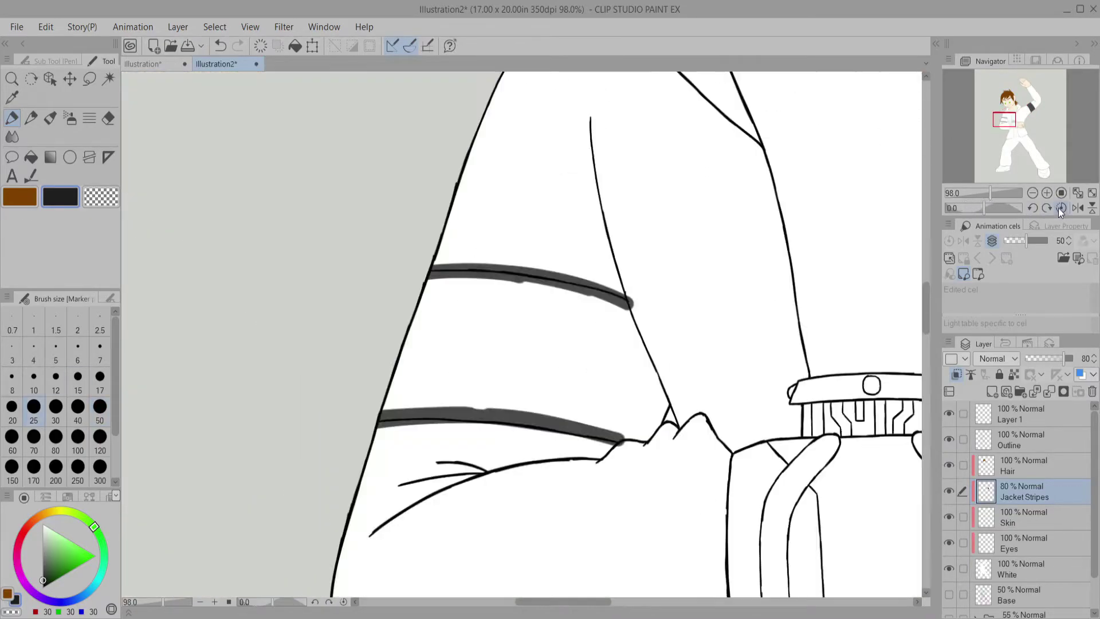
left_click(11, 377)
left_click(13, 611)
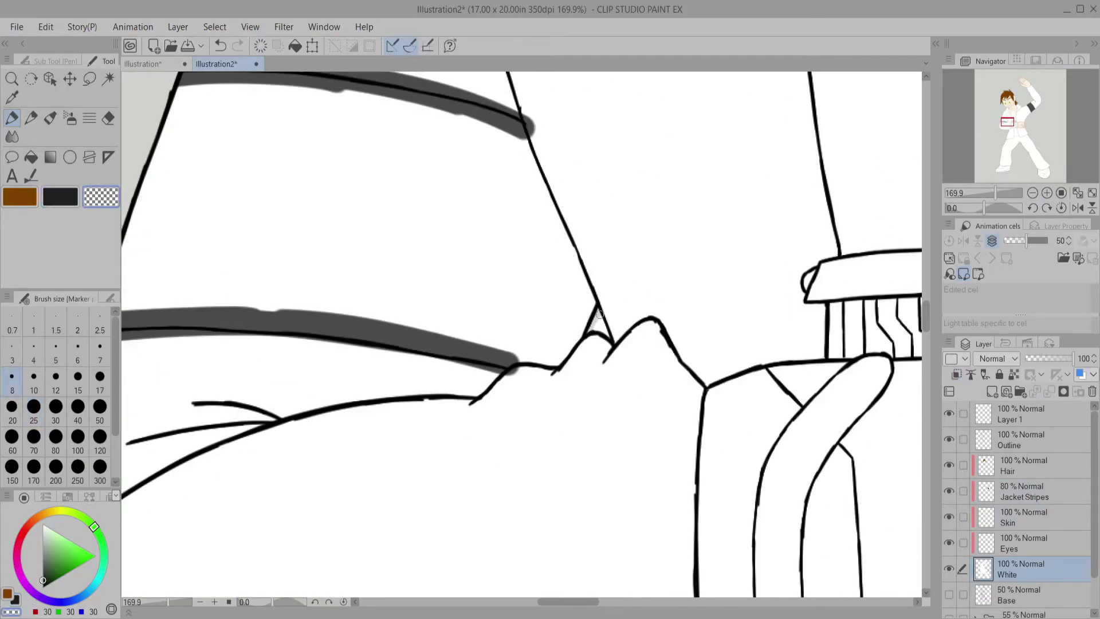
Step: On the Jacket Stripes layer, paint the bent sleeve stripe's inner edge down to the folds at size 25
left_click(1024, 491)
left_click(34, 407)
mouse_move(524, 128)
left_mouse_down()
mouse_move(591, 307)
mouse_move(573, 298)
left_mouse_up()
Step: Switch to the White layer with brush size 8 and set the main colour to white
left_click(1017, 569)
left_click(11, 376)
left_click(20, 197)
left_click(43, 525)
Step: Fill the bent sleeve's stripe on the Jacket Stripes layer with the near-black grey at size 50
left_click(60, 196)
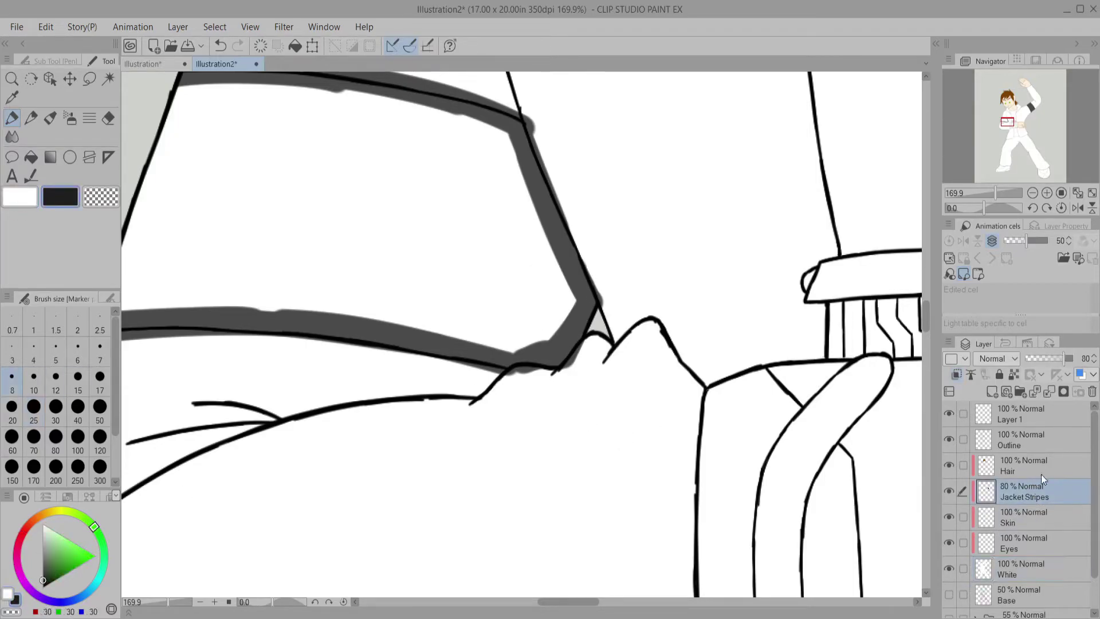
left_click(1040, 495)
scroll(960, 131, "down", 1)
left_click(99, 406)
mouse_move(283, 163)
left_mouse_down()
mouse_move(244, 289)
mouse_move(315, 322)
mouse_move(535, 351)
mouse_move(532, 196)
mouse_move(290, 166)
mouse_move(418, 245)
mouse_move(416, 216)
left_mouse_up()
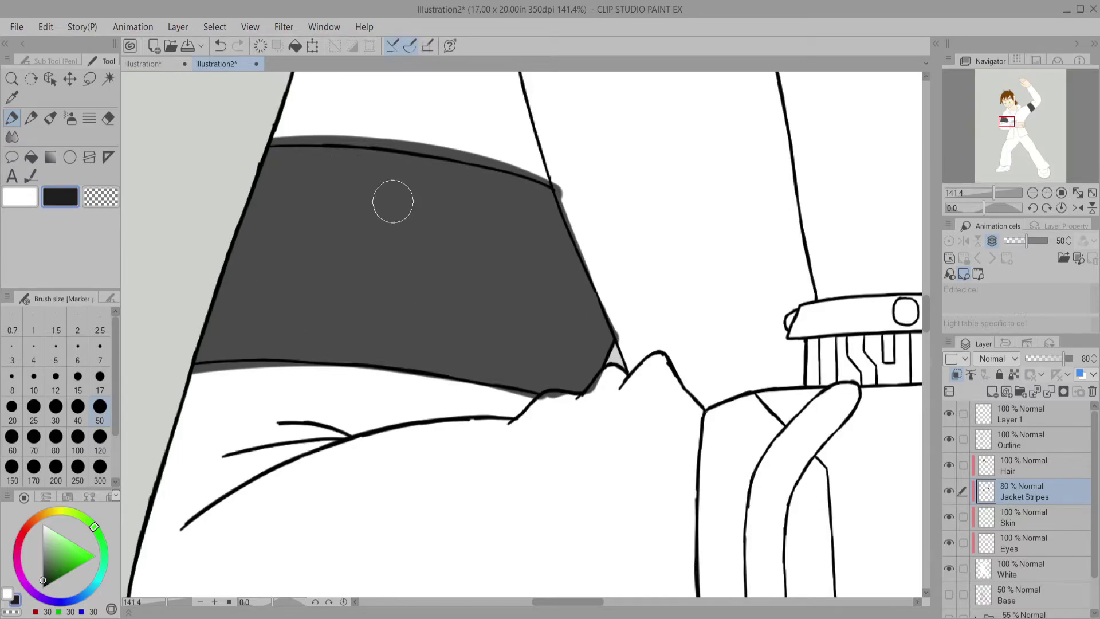
Step: Erase the dark overspill around the bent sleeve's stripe with transparent colour, starting at size 8
key("c")
left_click(11, 378)
left_click_drag(582, 275, 270, 547)
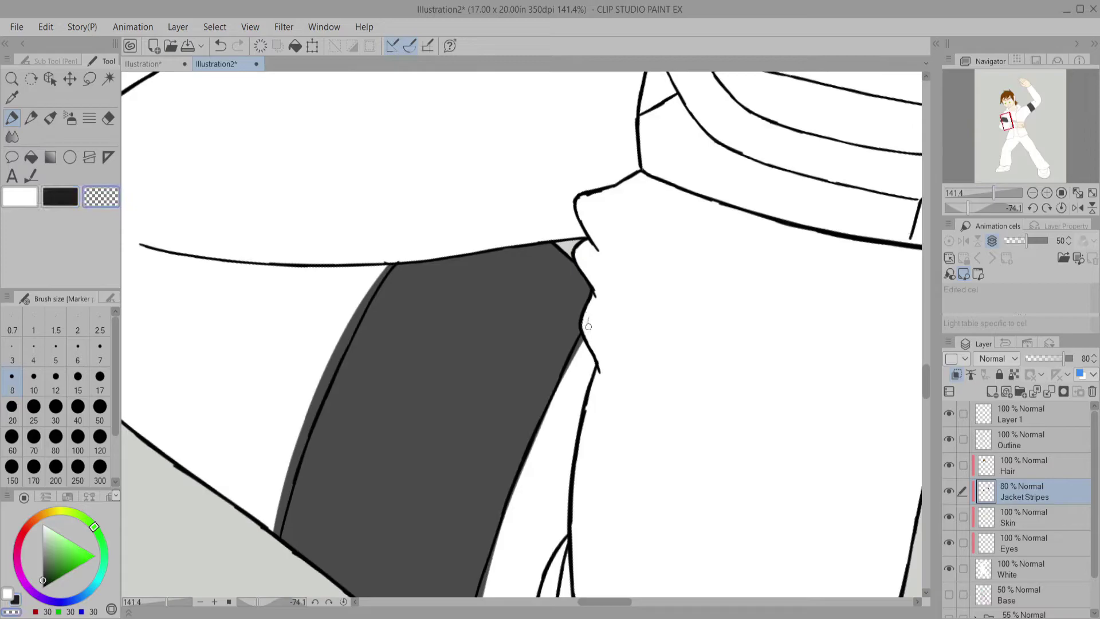
scroll(897, 155, "down", 5)
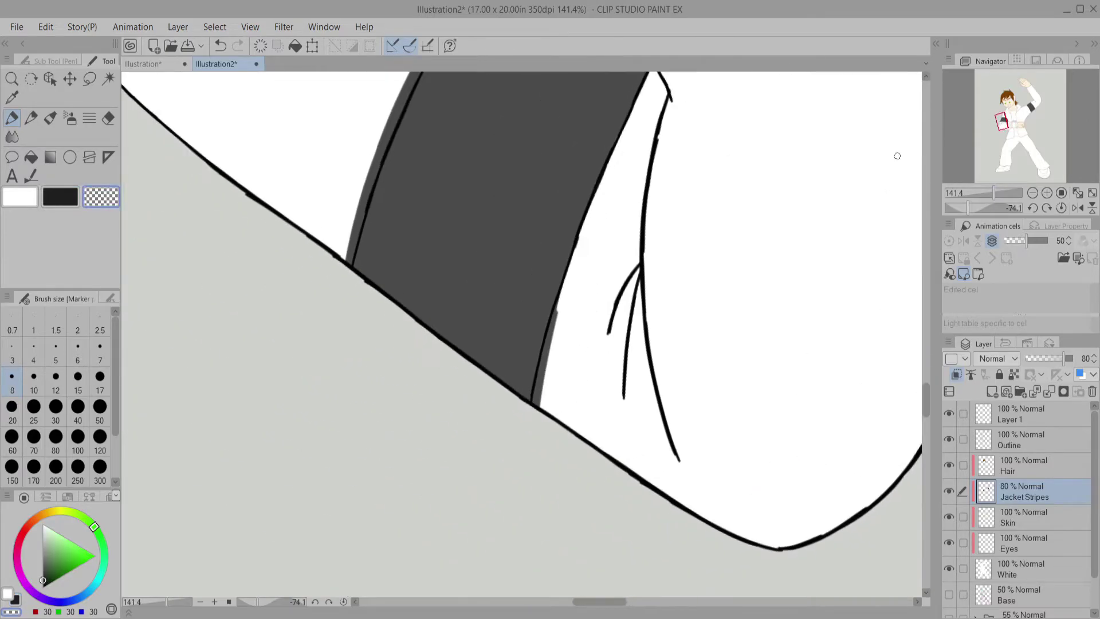
scroll(563, 316, "up", 4)
mouse_move(625, 202)
left_mouse_down()
mouse_move(527, 390)
mouse_move(564, 302)
left_mouse_up()
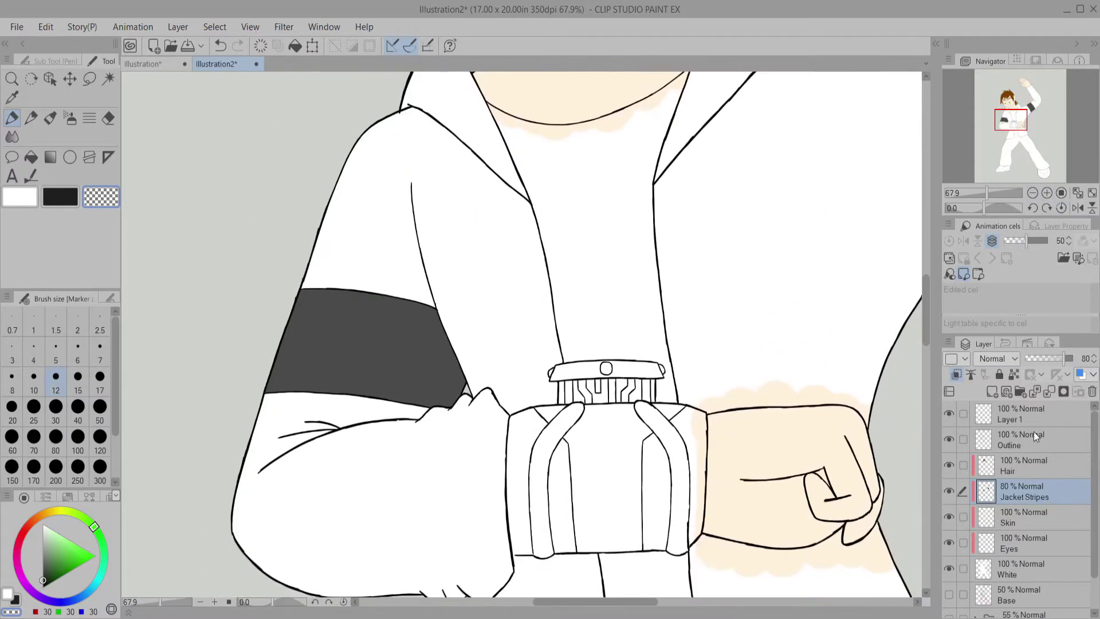
Step: Add a layer named Shirt above the Skin layer and choose a dark green (RGB 23, 141, 0)
left_click(1032, 522)
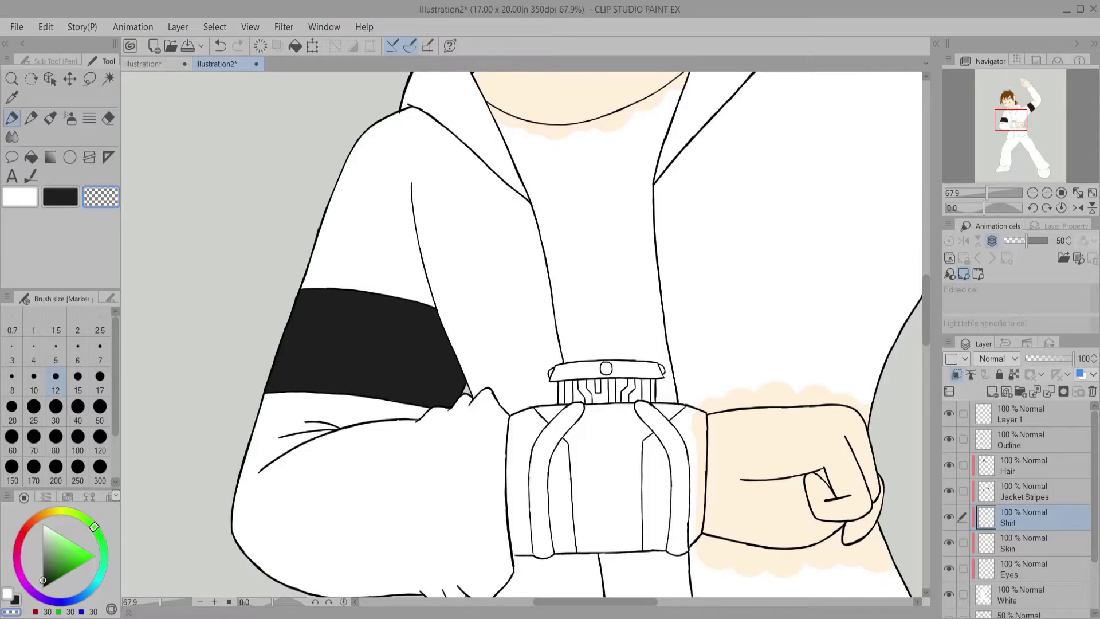
left_click_drag(1014, 123, 1016, 119)
left_click_drag(89, 559, 71, 570)
Step: Paint dark green along the shirt's neckline and the inner collar edges at size 17
scroll(1003, 137, "up", 3)
left_click_drag(983, 207, 976, 207)
mouse_move(641, 86)
left_mouse_down()
mouse_move(626, 172)
mouse_move(538, 325)
left_mouse_up()
left_click_drag(975, 207, 996, 207)
mouse_move(461, 181)
left_mouse_down()
mouse_move(476, 271)
mouse_move(523, 346)
left_mouse_up()
left_click(1060, 208)
left_click_drag(758, 225, 685, 456)
left_click_drag(373, 290, 458, 481)
Step: Paint dark green beside the watch dial and down both jacket opening edges, using size 30 for the long edges
scroll(1019, 109, "down", 3)
left_click_drag(688, 496, 687, 456)
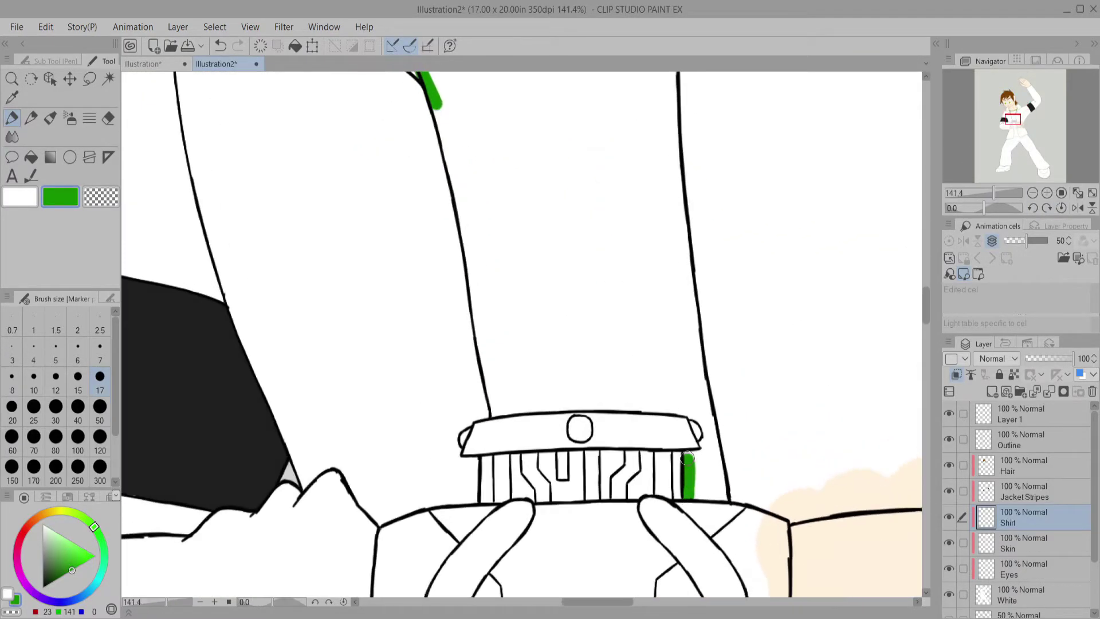
mouse_move(709, 417)
left_mouse_down()
mouse_move(694, 497)
mouse_move(715, 459)
left_mouse_up()
left_click_drag(573, 344, 662, 469)
left_click(55, 406)
left_click_drag(524, 215, 592, 535)
mouse_move(759, 163)
left_mouse_down()
mouse_move(786, 481)
mouse_move(805, 555)
left_mouse_up()
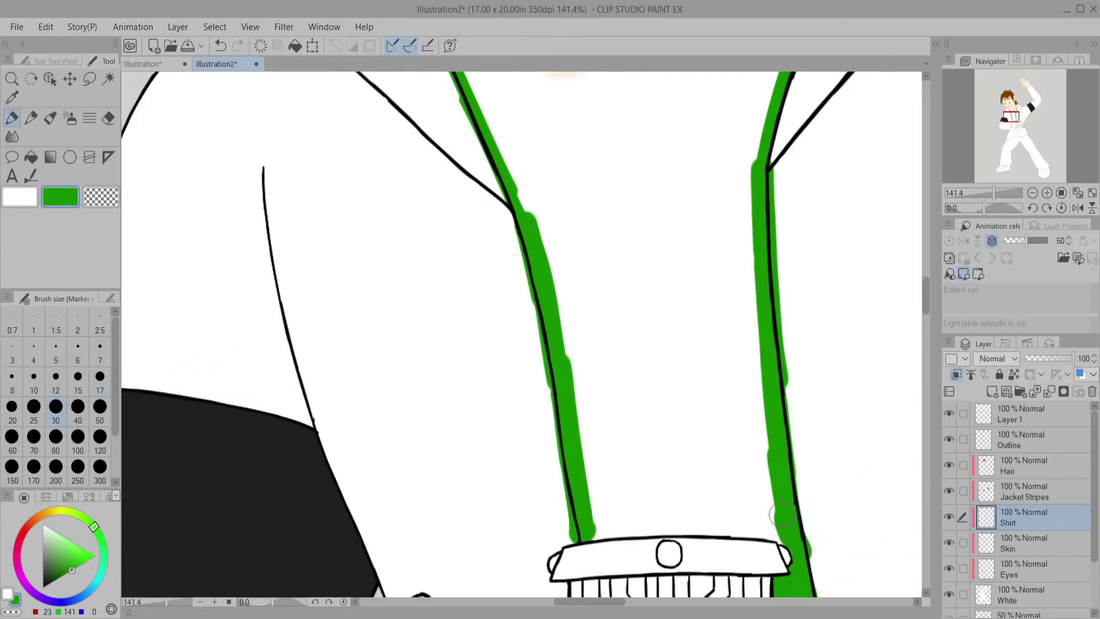
left_click_drag(255, 229, 225, 387)
Step: Fill the rest of the upper shirt between the neckline and the watch with dark green at size 50
left_click(99, 407)
mouse_move(401, 171)
left_mouse_down()
mouse_move(450, 217)
mouse_move(738, 171)
mouse_move(713, 355)
left_mouse_up()
mouse_move(447, 241)
left_mouse_down()
mouse_move(588, 332)
mouse_move(710, 498)
left_mouse_up()
left_click_drag(532, 395, 619, 573)
scroll(573, 401, "down", 5)
left_click_drag(983, 208, 1005, 221)
mouse_move(487, 378)
left_mouse_down()
mouse_move(544, 566)
mouse_move(545, 507)
mouse_move(571, 553)
mouse_move(623, 384)
left_mouse_up()
left_click(1062, 208)
Step: Erase the green overspill along the jacket opening and collar edges with transparent colour at size 17
key("c")
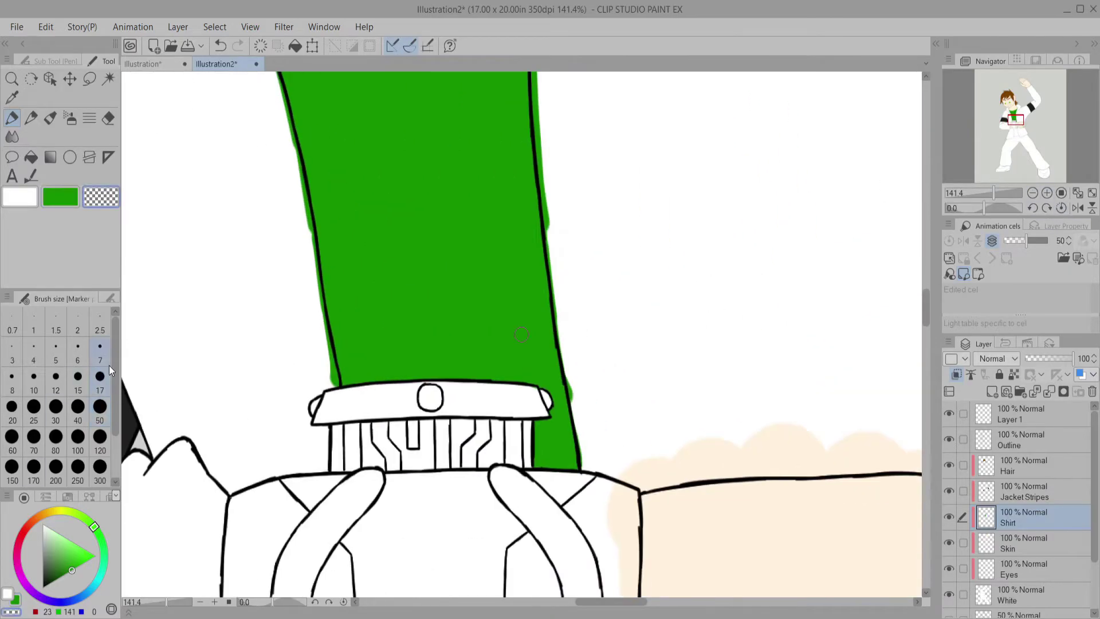
left_click_drag(293, 166, 335, 392)
mouse_move(401, 172)
left_mouse_down()
mouse_move(460, 232)
mouse_move(490, 297)
left_mouse_up()
left_click_drag(630, 98, 633, 301)
left_click_drag(1002, 123, 1001, 121)
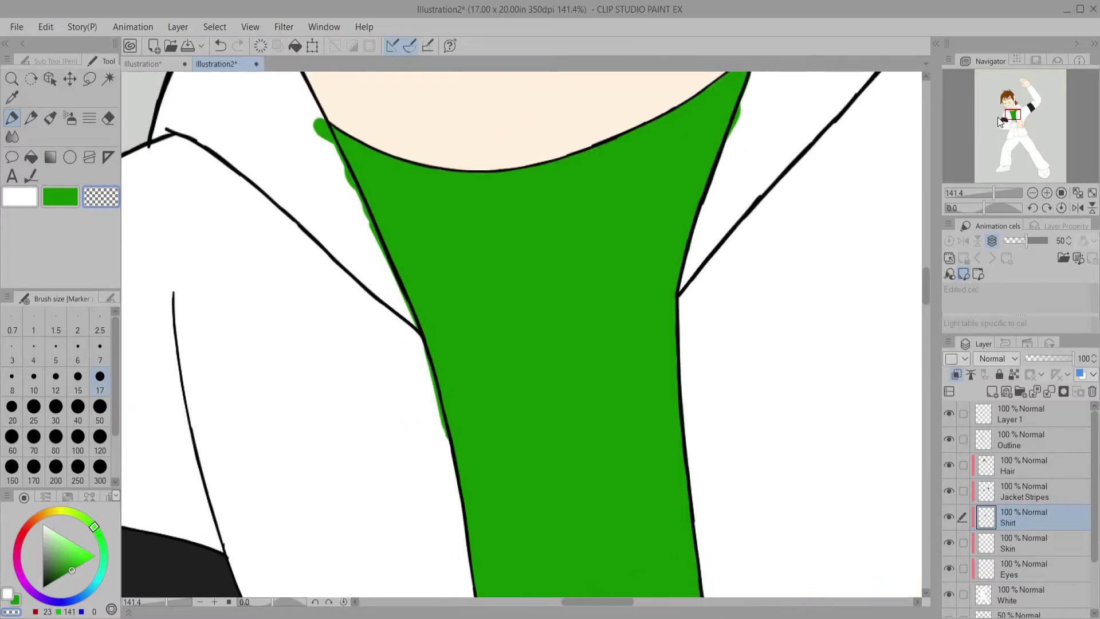
left_click_drag(318, 123, 408, 332)
scroll(910, 130, "up", 3)
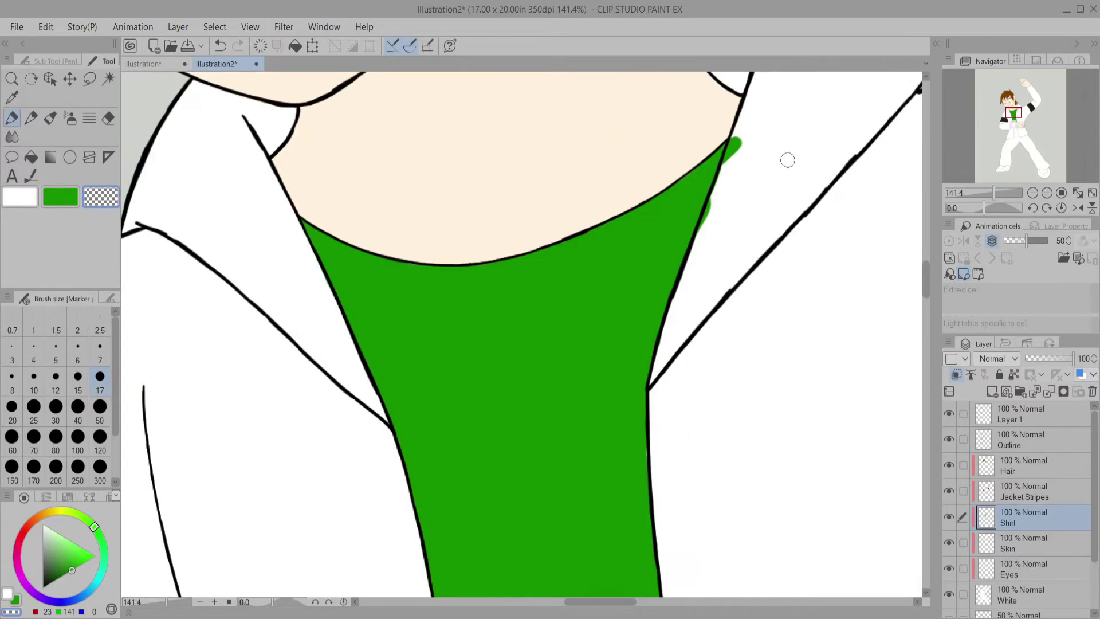
Step: Choose a brighter green (RGB 74, 201, 49) and recolour the upper shirt with the Fill tool
scroll(997, 185, "down", 5)
left_click_drag(1012, 108, 1014, 121)
left_click_drag(72, 570, 74, 556)
left_click(31, 157)
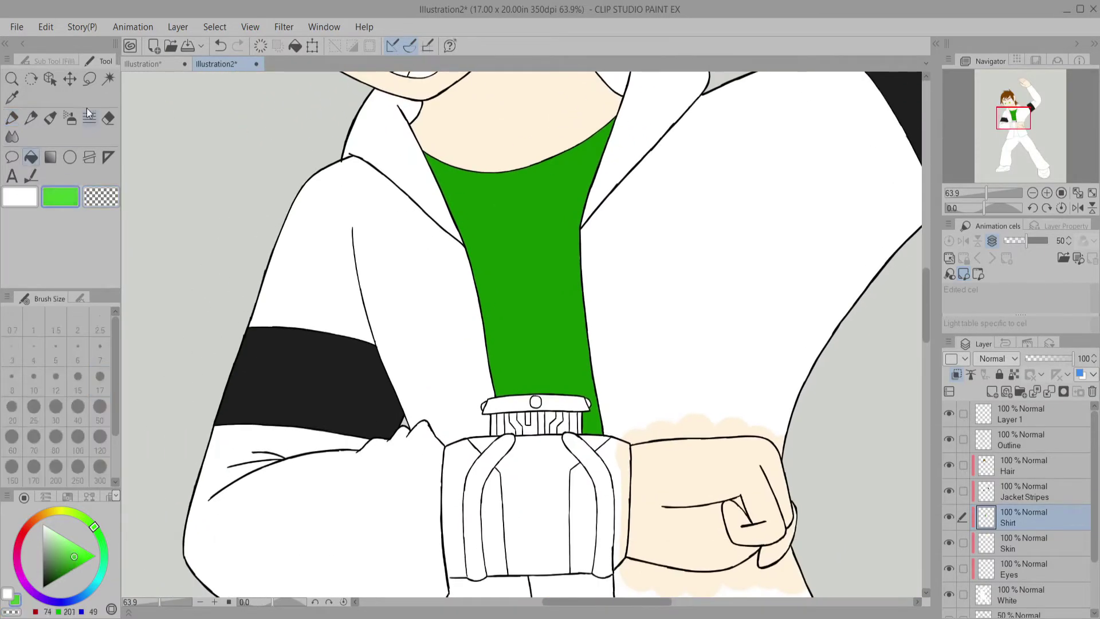
left_click(518, 229)
Step: Paint the lower part of the shirt beneath the watch with the bright green pen
left_click_drag(1013, 122, 1015, 133)
scroll(991, 186, "up", 4)
key("p")
left_click_drag(512, 170, 667, 175)
left_click_drag(514, 177, 517, 523)
left_click_drag(664, 175, 749, 525)
mouse_move(341, 325)
left_mouse_down()
mouse_move(335, 553)
mouse_move(550, 486)
mouse_move(401, 372)
mouse_move(624, 393)
mouse_move(401, 401)
mouse_move(481, 412)
left_mouse_up()
key("bracketright")
Step: Erase the green overspill around the lower shirt with transparent colour at size 17
left_click_drag(1004, 208, 983, 208)
key("bracketleft")
key("bracketleft")
key("bracketleft")
key("bracketleft")
key("bracketleft")
key("c")
left_click_drag(501, 167, 517, 524)
mouse_move(667, 168)
left_mouse_down()
mouse_move(708, 382)
mouse_move(756, 507)
mouse_move(691, 336)
left_mouse_up()
left_click_drag(336, 297, 303, 477)
key("c")
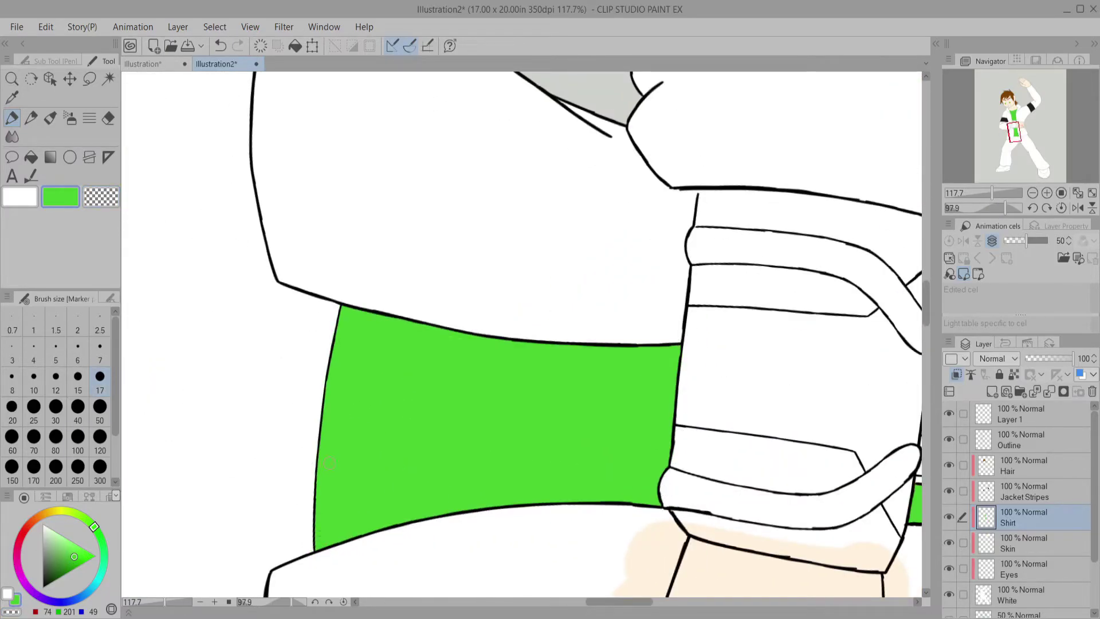
Step: Group the character layers from Layer 1 down to White into a folder
left_click(1001, 127)
left_click(1025, 414)
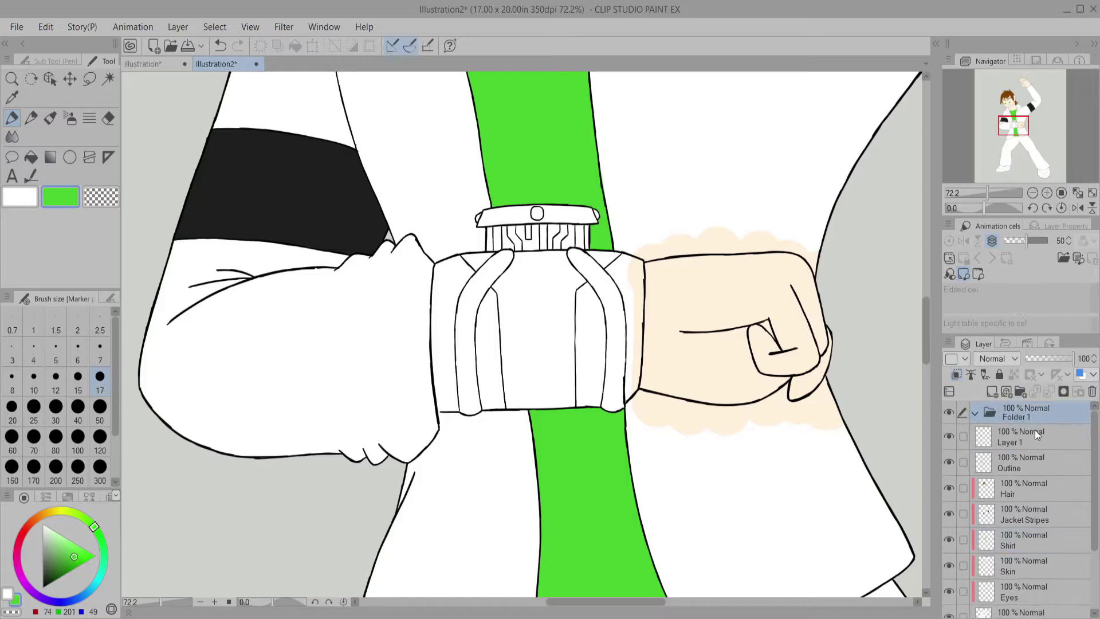
key("ctrl+g")
Step: Add a layer named Watch between the Shirt and Jacket Stripes layers
left_click_drag(1094, 411, 1094, 493)
key("ctrl+shift+n")
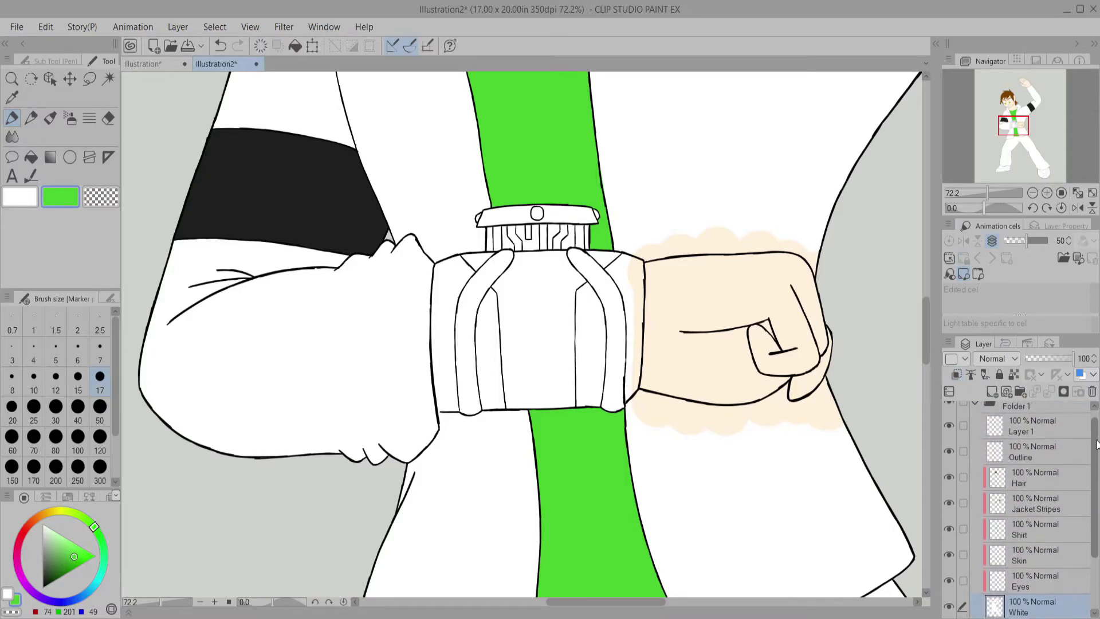
left_click_drag(1025, 561, 1043, 495)
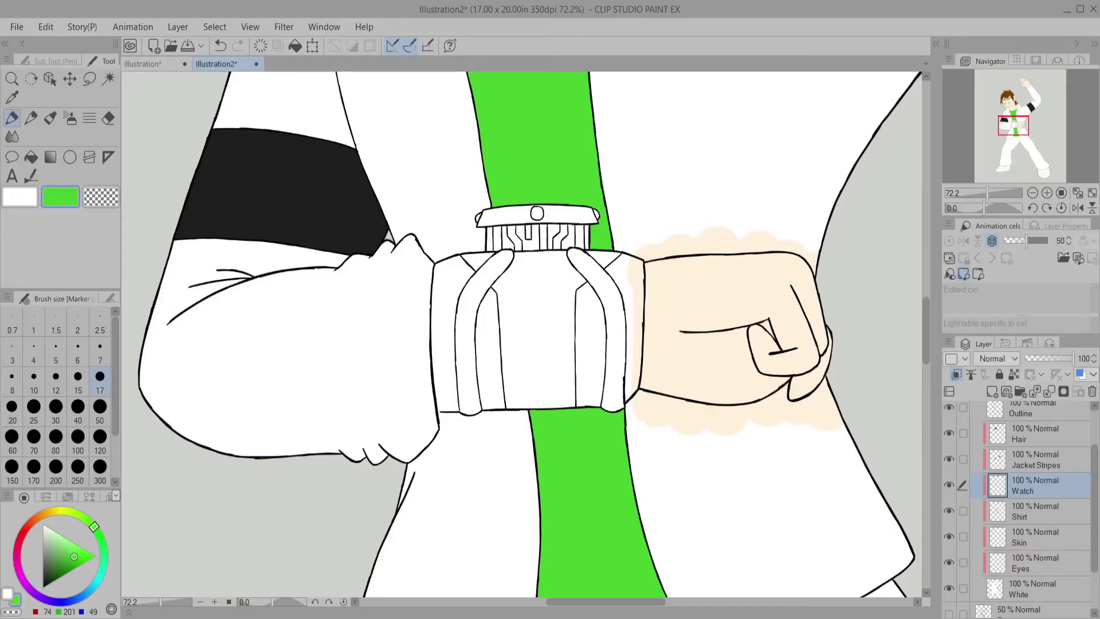
Step: On the Skin layer, erase the skin overspill around the fist and beside the watch with transparent colour, starting at size 40
left_click_drag(1013, 127, 1013, 111)
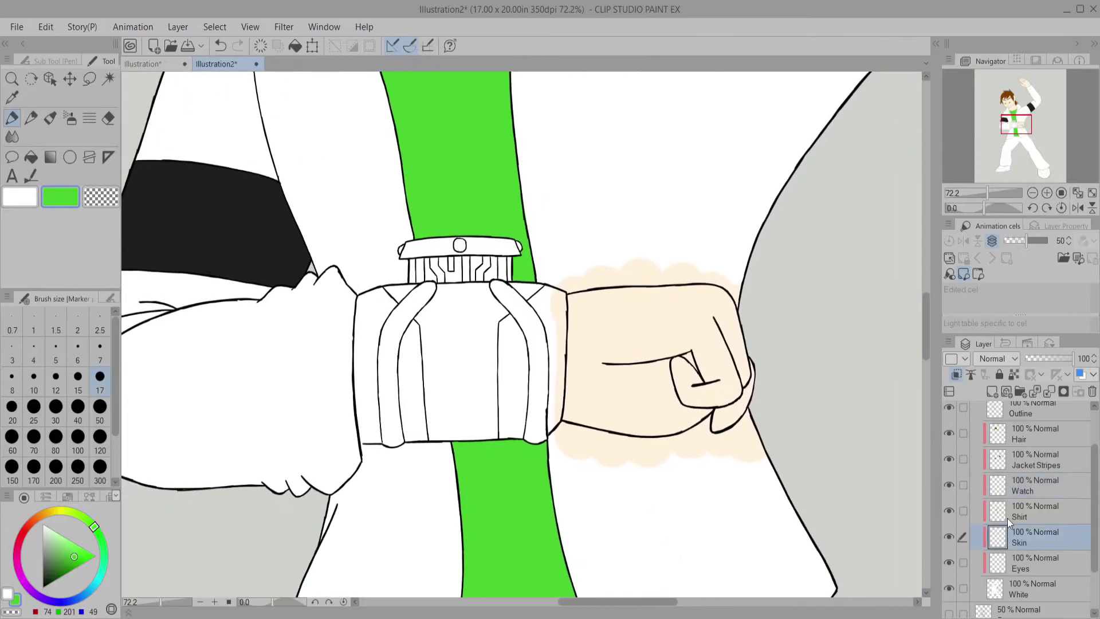
left_click_drag(985, 207, 1002, 207)
key("c")
left_click(77, 406)
mouse_move(461, 169)
left_mouse_down()
mouse_move(488, 170)
mouse_move(463, 270)
mouse_move(473, 460)
mouse_move(472, 370)
left_mouse_up()
mouse_move(685, 167)
left_mouse_down()
mouse_move(712, 290)
mouse_move(725, 251)
left_mouse_up()
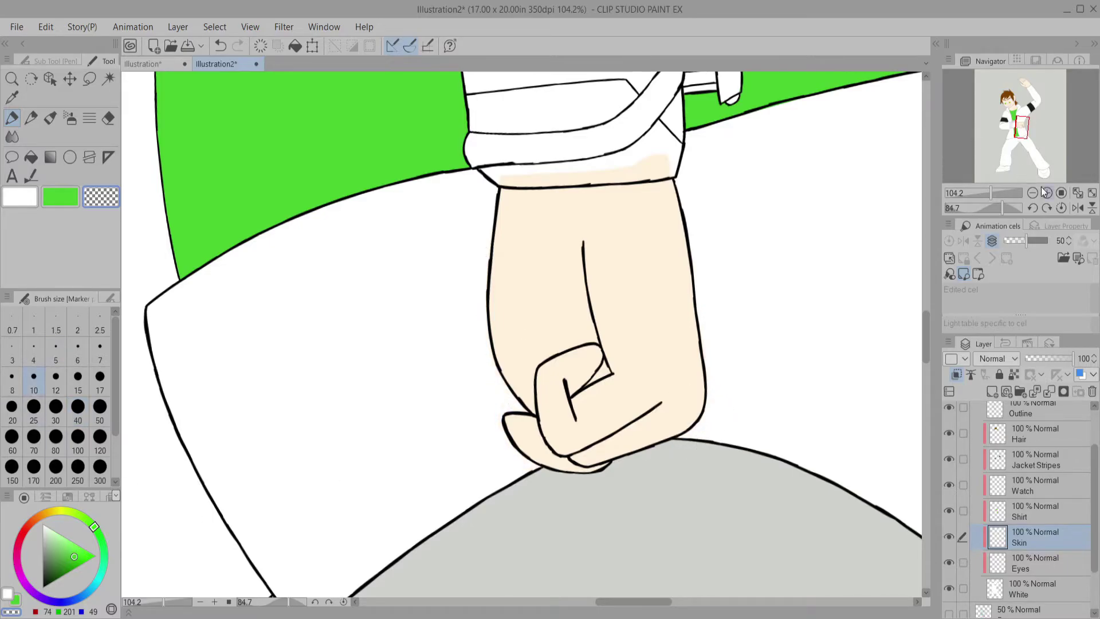
Step: Erase the skin overspill from the raised hand's cuff with transparent colour
left_click_drag(1001, 207, 980, 207)
left_click(1025, 86)
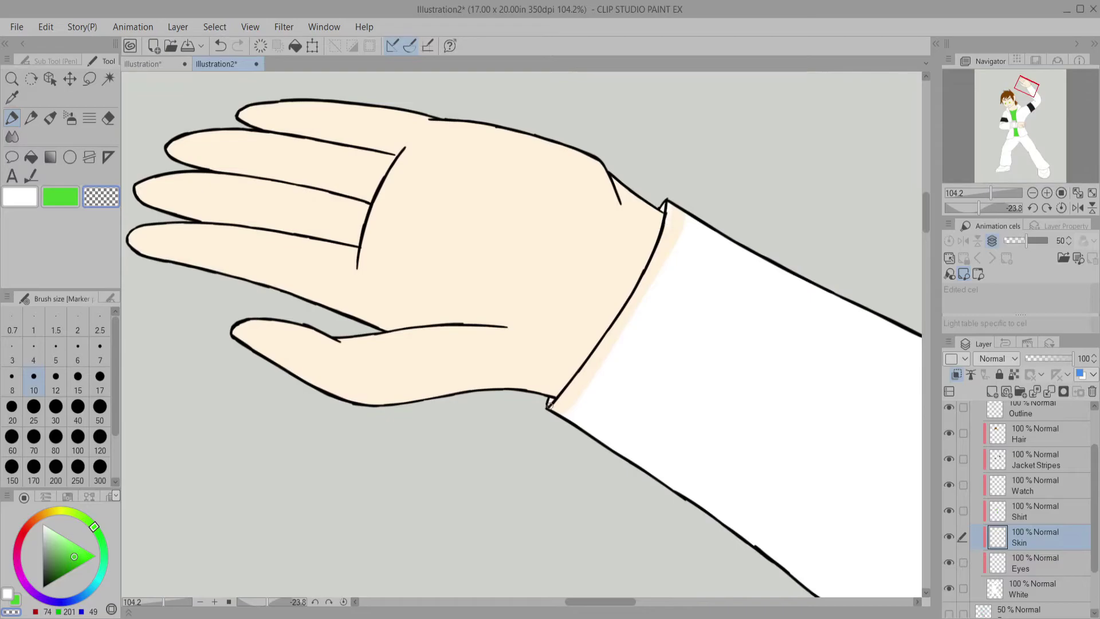
mouse_move(563, 403)
left_mouse_down()
mouse_move(634, 312)
mouse_move(665, 235)
left_mouse_up()
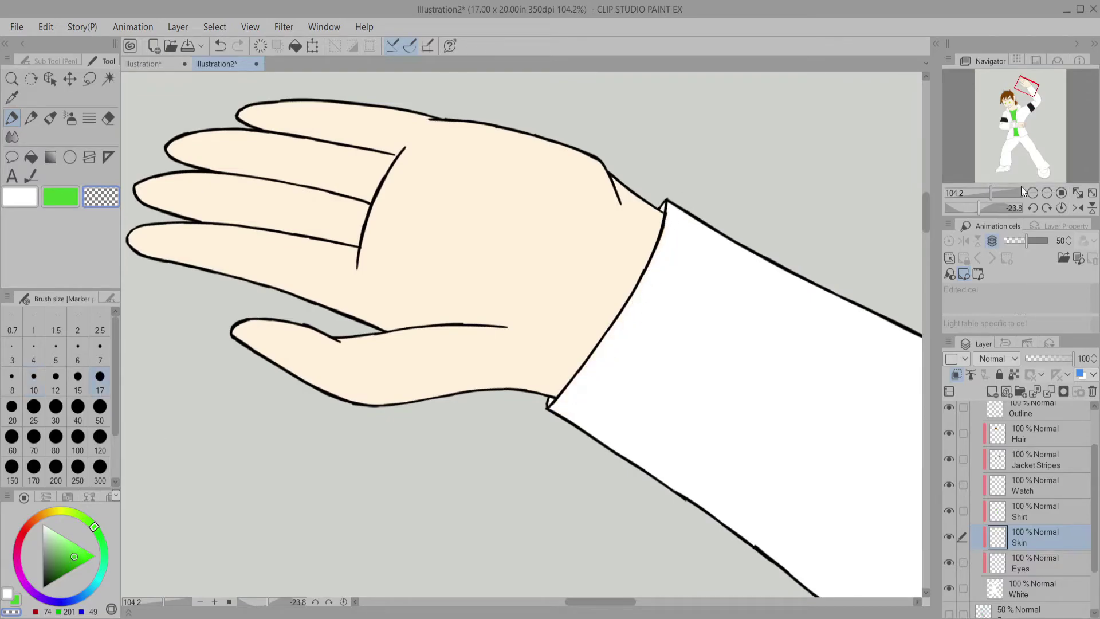
Step: On the Watch layer, choose a mid grey (RGB 109, 109, 109) and paint down the wristband's sleeve-side edge
left_click_drag(990, 193, 978, 193)
left_click(1061, 207)
left_click(1012, 127)
left_click(1031, 485)
left_click_drag(49, 559, 28, 562)
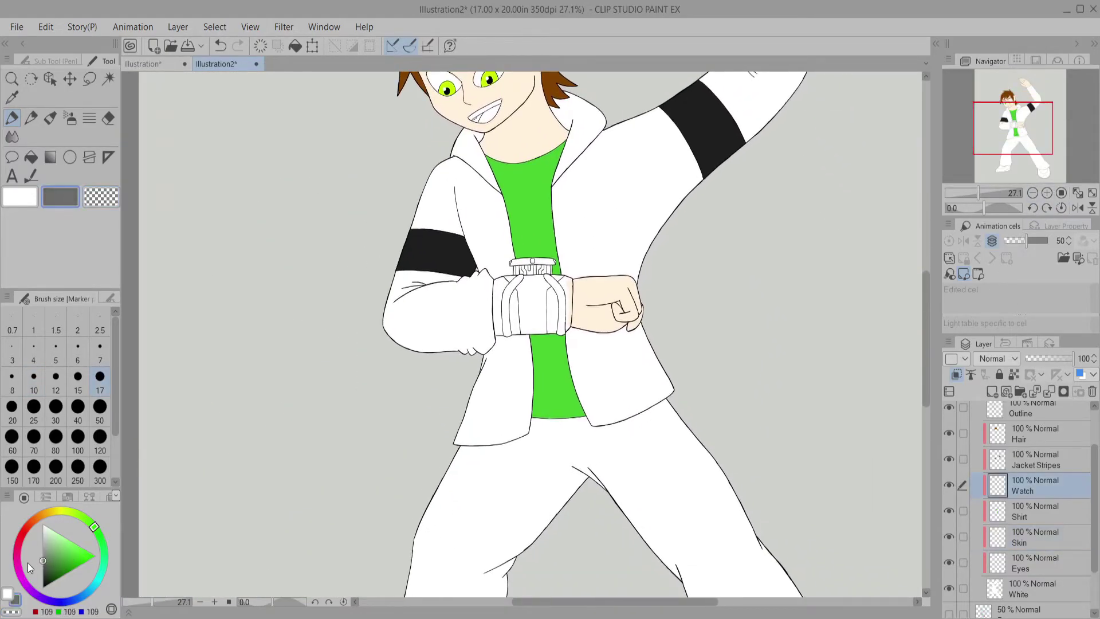
scroll(531, 273, "up", 5)
left_click_drag(359, 300, 369, 567)
Step: Touch up the watch's outline in black with the G-pen on the Outline layer
left_click(43, 587)
left_click(54, 61)
left_click(27, 78)
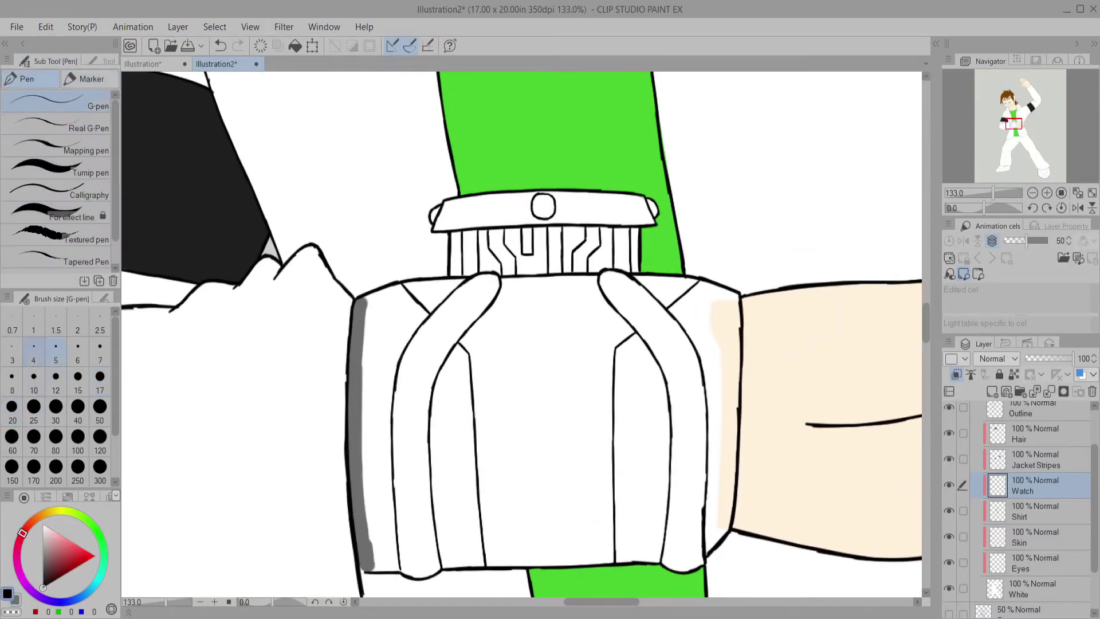
left_click_drag(984, 207, 968, 207)
left_click(1025, 409)
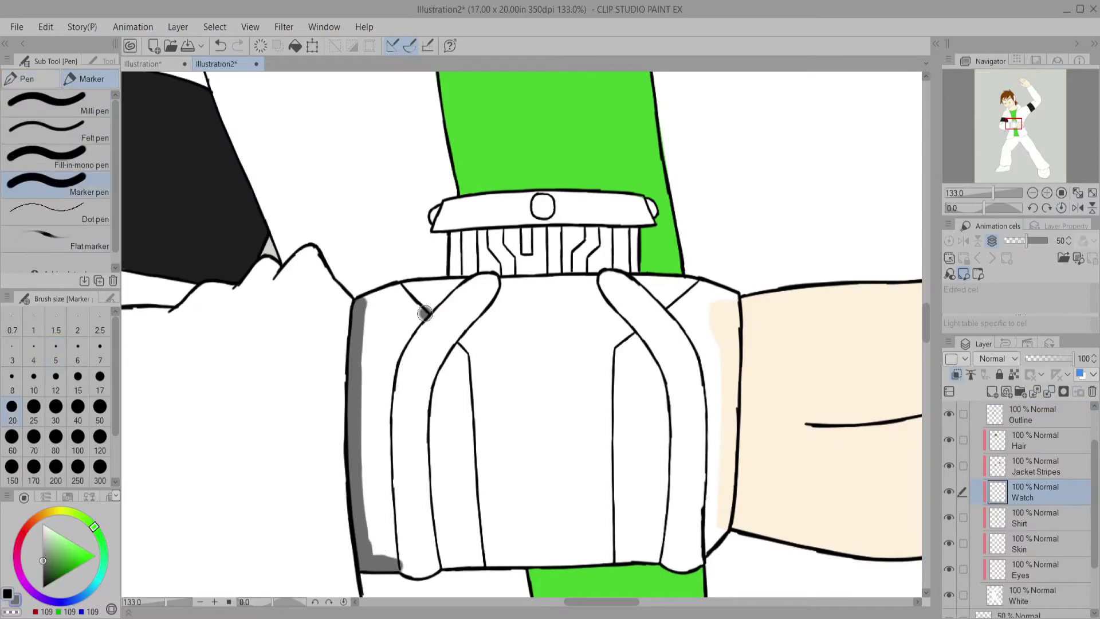
Step: Fill the wristband's outer panels and the inner panels beside both straps with mid grey using the Marker pen
left_click_drag(425, 313, 394, 558)
mouse_move(366, 309)
left_mouse_down()
mouse_move(410, 283)
mouse_move(427, 312)
mouse_move(377, 455)
mouse_move(375, 553)
left_mouse_up()
key("]")
mouse_move(461, 344)
left_mouse_down()
mouse_move(438, 395)
mouse_move(464, 558)
mouse_move(470, 353)
mouse_move(455, 544)
left_mouse_up()
mouse_move(645, 335)
left_mouse_down()
mouse_move(624, 353)
mouse_move(623, 558)
mouse_move(659, 556)
left_mouse_up()
mouse_move(636, 347)
left_mouse_down()
mouse_move(665, 550)
mouse_move(641, 389)
left_mouse_up()
mouse_move(667, 317)
left_mouse_down()
mouse_move(698, 291)
mouse_move(729, 300)
mouse_move(730, 433)
mouse_move(708, 543)
mouse_move(706, 327)
left_mouse_up()
Step: Erase the grey overspill from the left-hand strap of the watch at size 10
left_click(33, 375)
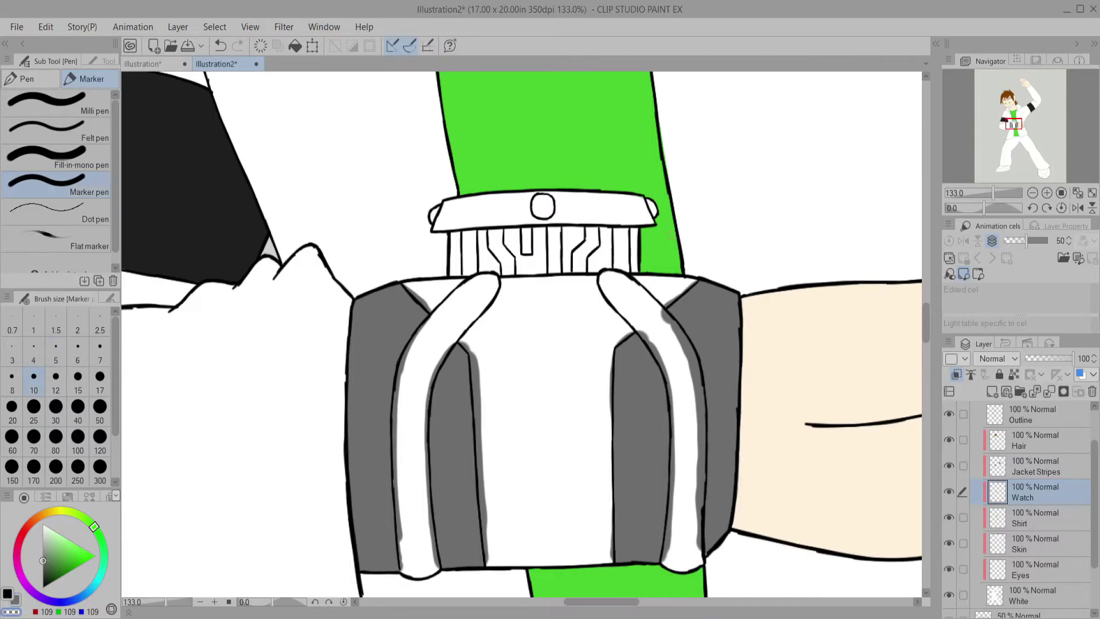
left_click_drag(404, 359, 398, 510)
left_click_drag(406, 572, 425, 389)
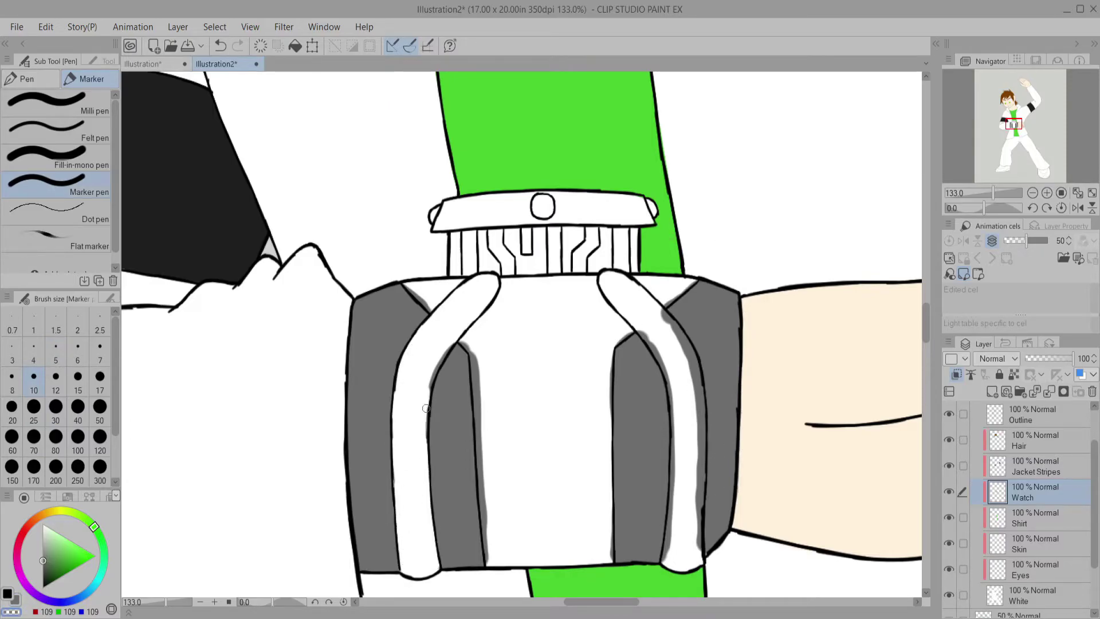
key("p")
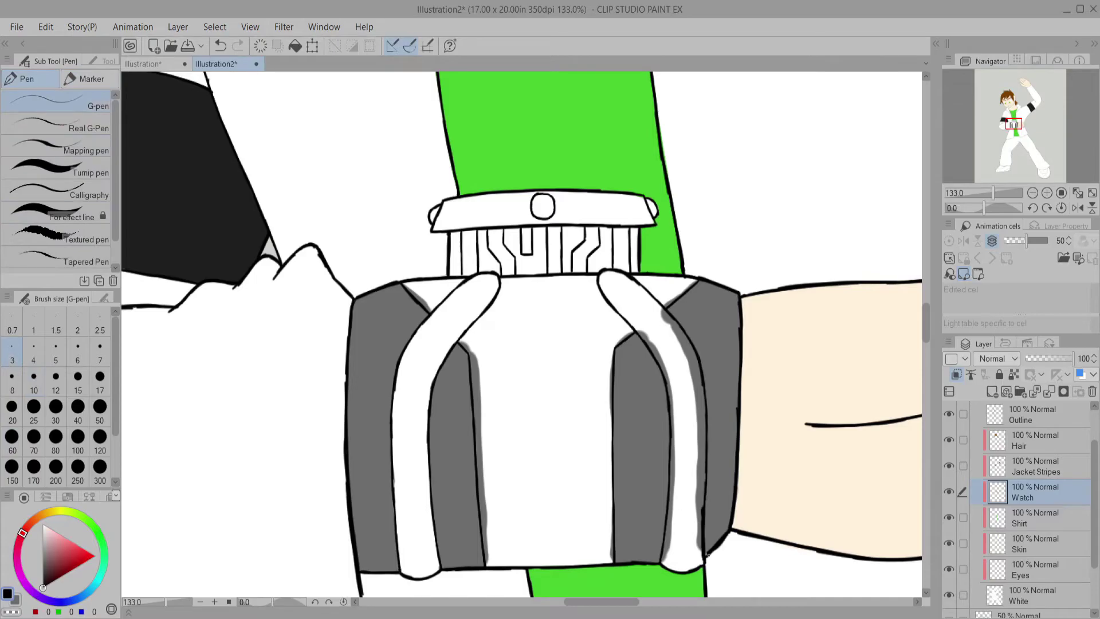
left_click(43, 560)
left_click(1023, 417)
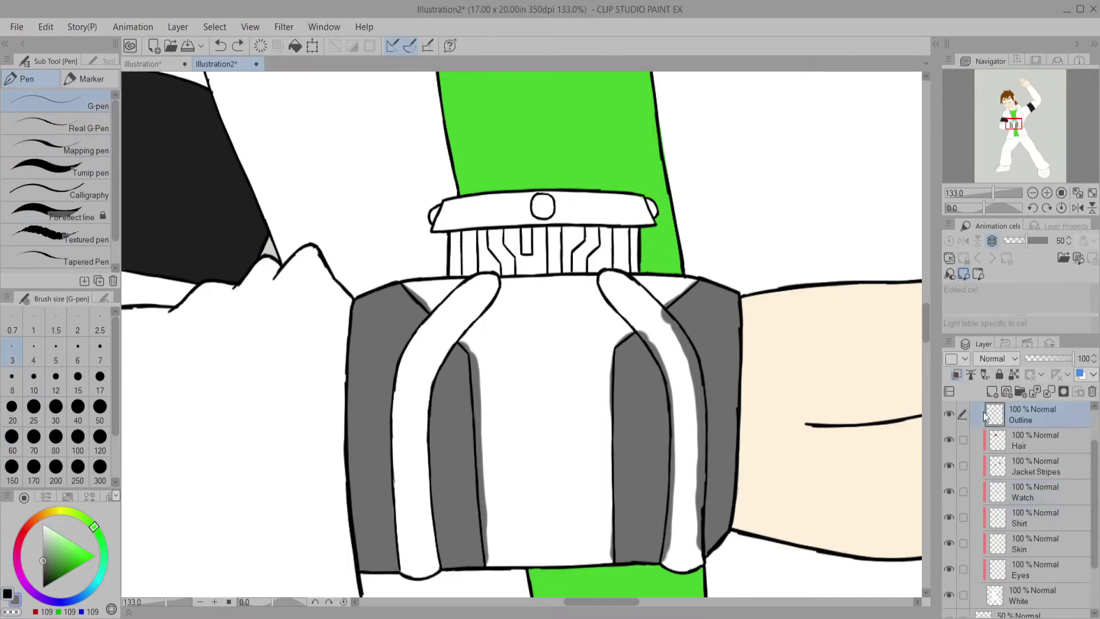
key("ctrl+z")
left_click(400, 569, "alt")
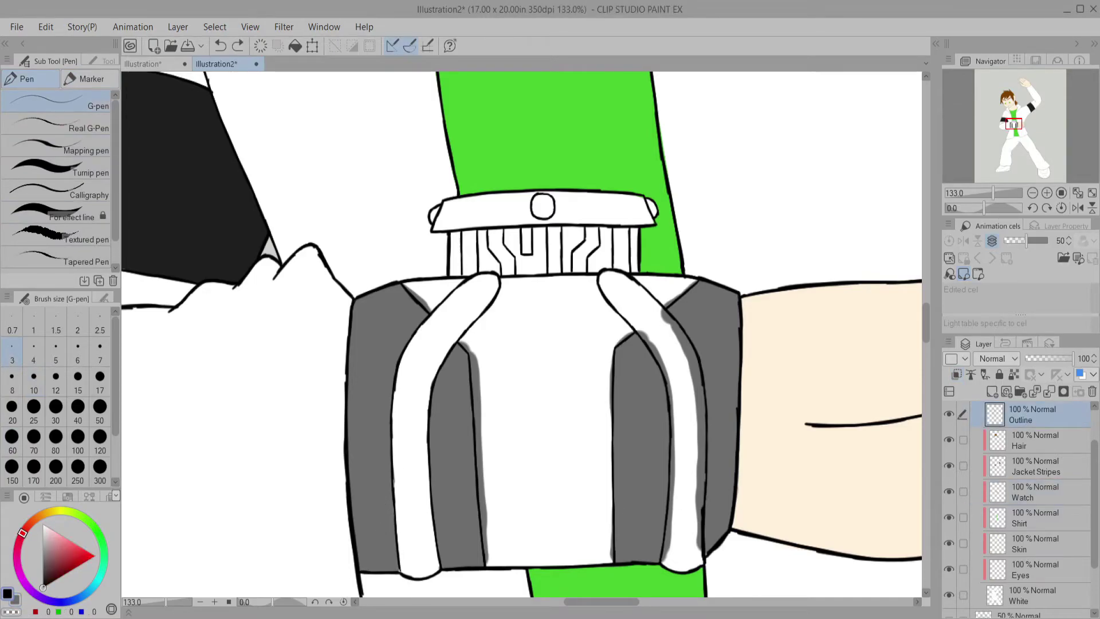
key("ctrl+z")
Step: Erase the grey overspill from the watch's right-hand strap with the Marker pen at size 10
key("p")
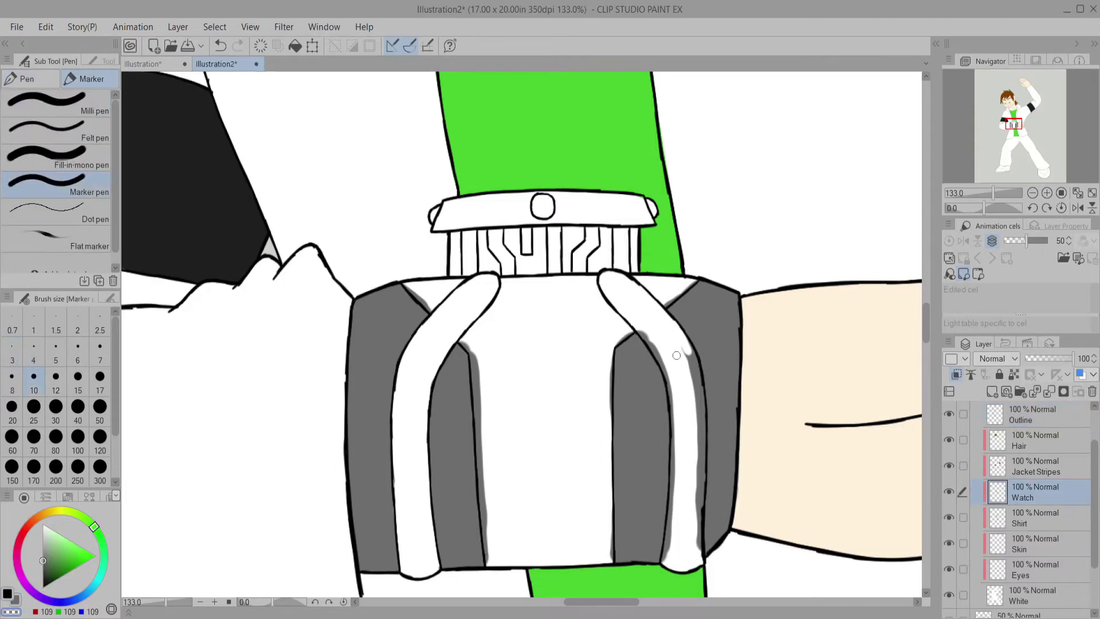
mouse_move(693, 365)
left_mouse_down()
mouse_move(677, 511)
mouse_move(700, 415)
mouse_move(697, 515)
left_mouse_up()
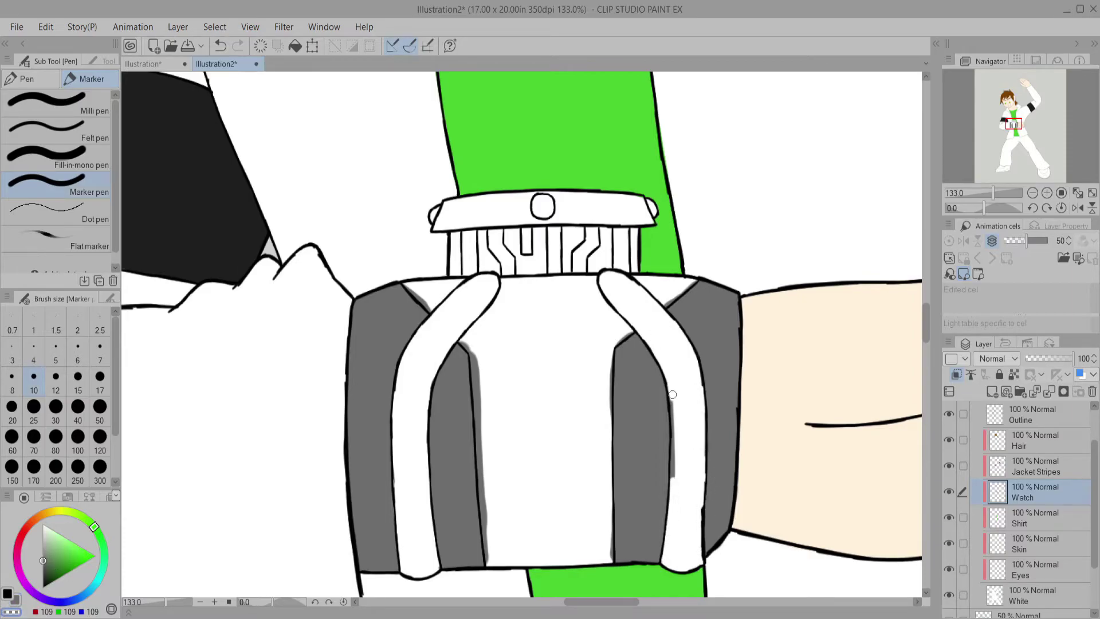
Step: On a new layer above Watch, choose dark grey (RGB 42, 42, 42) and paint the wristband's upper corners and the centre panel's edges beside the straps
left_click(992, 392)
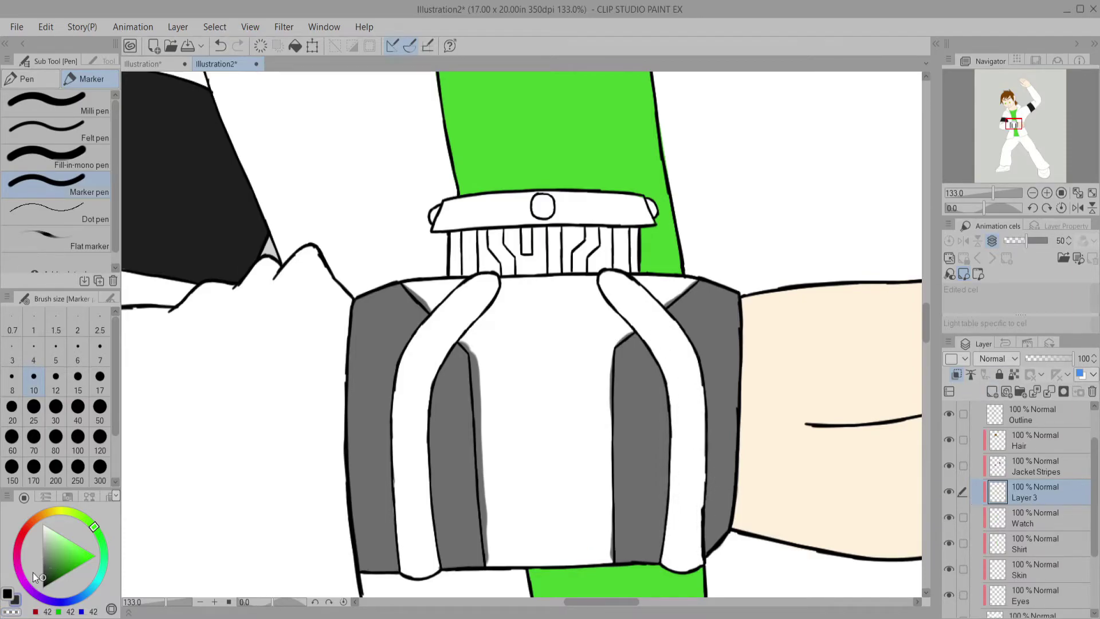
left_click_drag(987, 212, 1002, 208)
left_click_drag(530, 246, 548, 222)
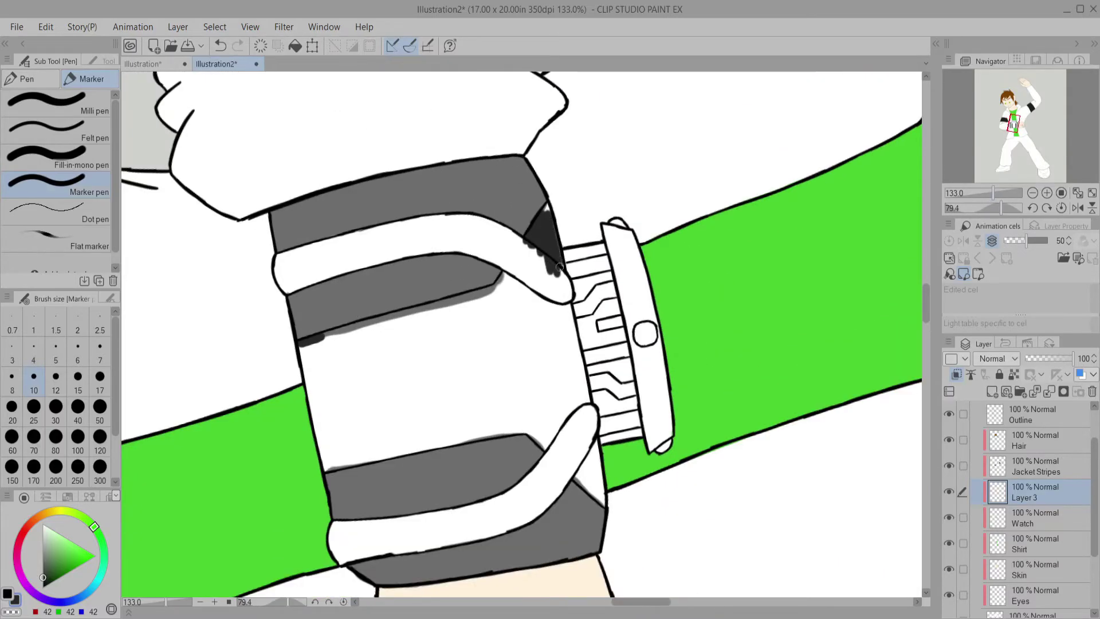
key("ctrl+at")
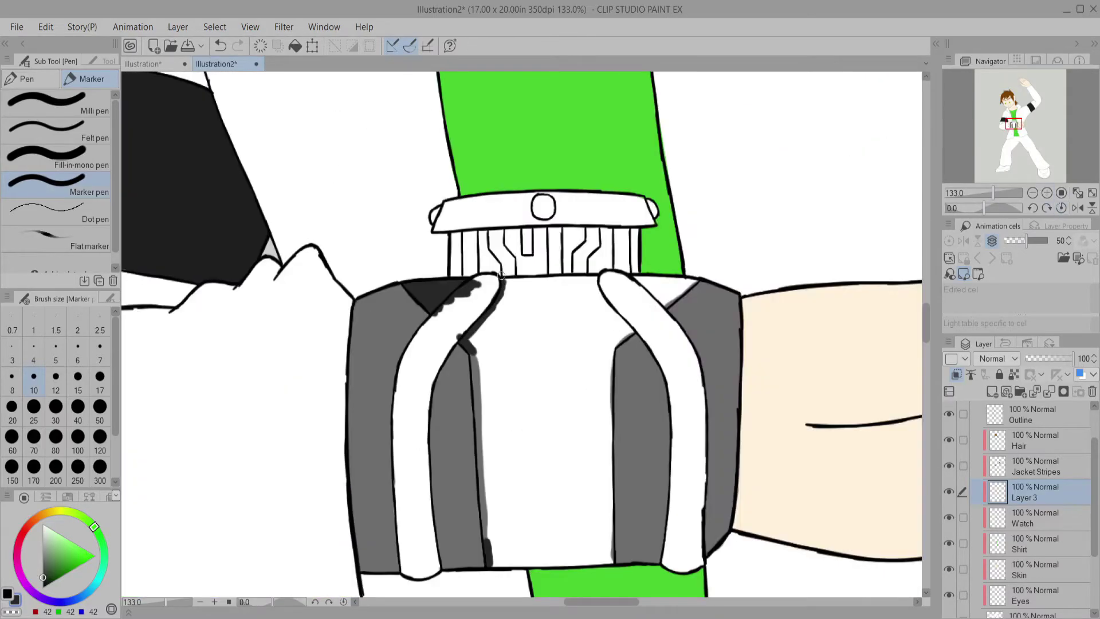
mouse_move(709, 246)
left_mouse_down()
mouse_move(487, 149)
mouse_move(489, 182)
left_mouse_up()
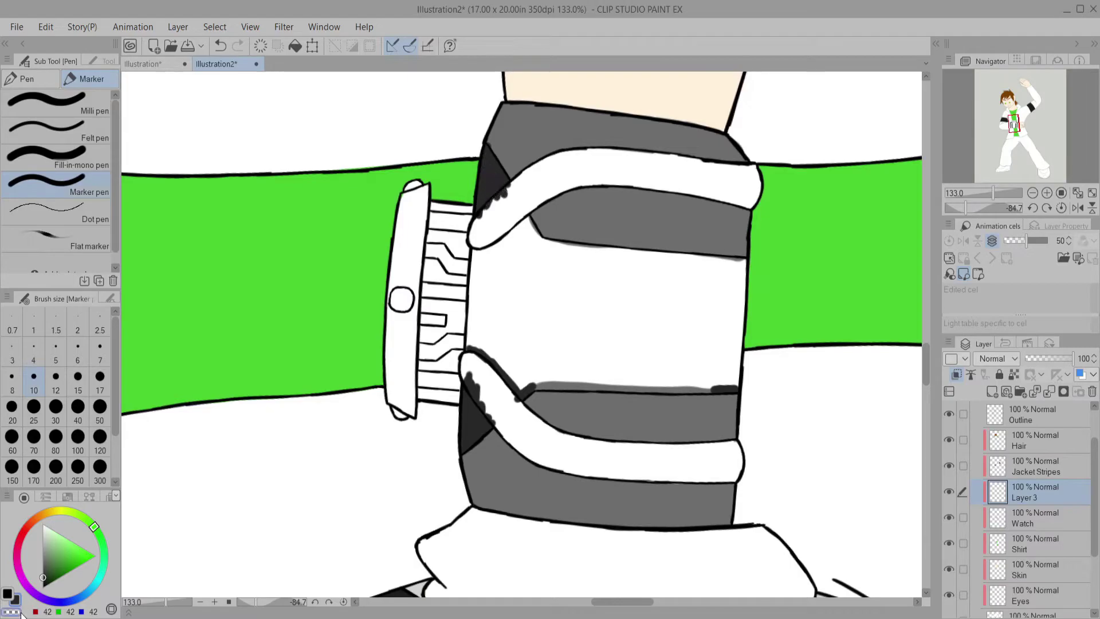
left_click(77, 376)
mouse_move(474, 246)
left_mouse_down()
mouse_move(471, 349)
mouse_move(529, 218)
left_mouse_up()
left_click_drag(709, 246, 607, 275)
left_click_drag(621, 272, 612, 291)
key("ctrl+at")
Step: Line the inner borders of the wristband's centre panel in dark grey and fill the whole panel with a larger Marker pen
left_click_drag(473, 340, 491, 553)
left_click_drag(611, 332, 602, 413)
mouse_move(606, 355)
left_mouse_down()
mouse_move(608, 564)
mouse_move(669, 503)
mouse_move(737, 395)
mouse_move(693, 478)
left_mouse_up()
key("ctrl+at")
left_click(522, 334)
key("bracketright")
key("bracketright")
key("bracketright")
key("bracketright")
key("bracketright")
mouse_move(478, 321)
left_mouse_down()
mouse_move(492, 344)
mouse_move(540, 297)
mouse_move(589, 510)
mouse_move(503, 368)
mouse_move(521, 351)
mouse_move(539, 442)
mouse_move(520, 332)
left_mouse_up()
Step: Erase the dark grey overspill from the upper ends of both watch straps at size 17
key("bracketleft")
key("bracketleft")
key("bracketleft")
key("bracketleft")
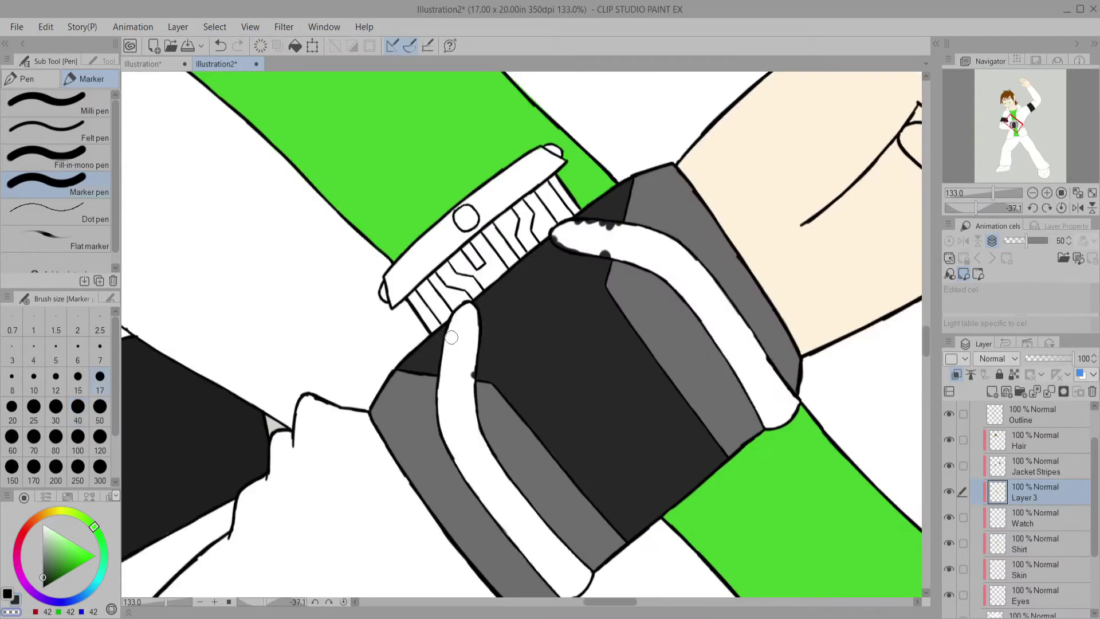
left_click_drag(460, 315, 629, 359)
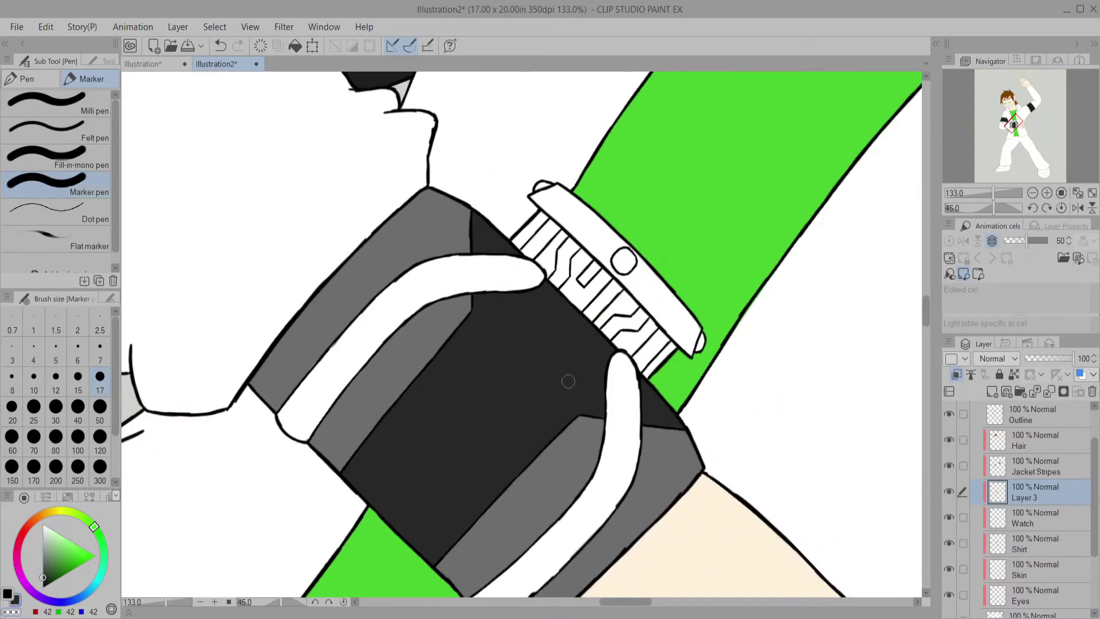
key("ctrl+at")
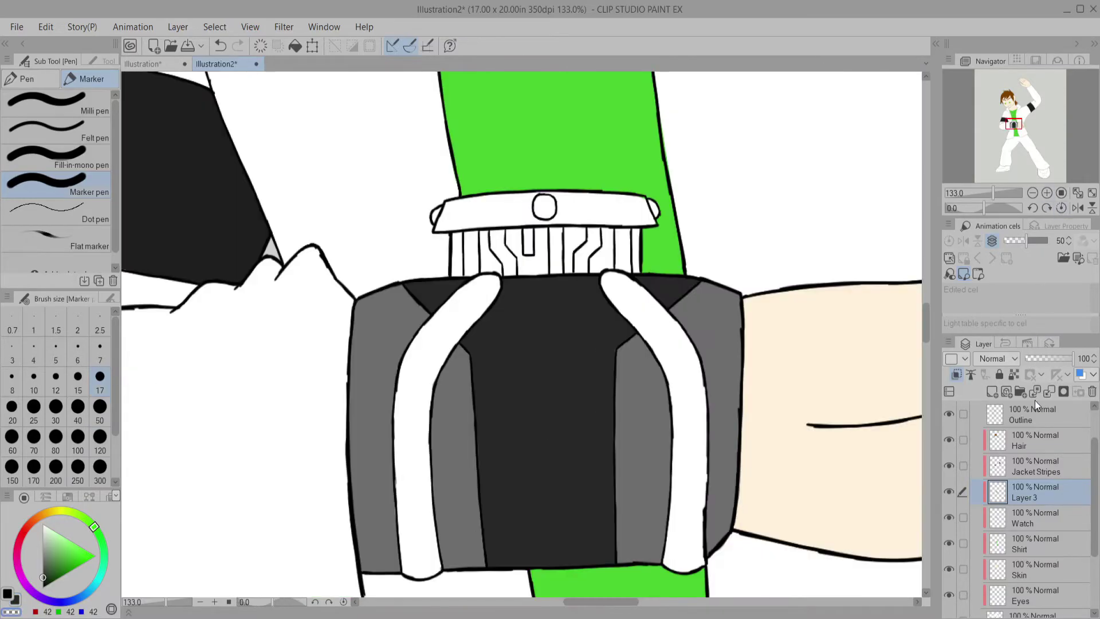
Step: Move the dark grey layer below Watch, name it Dial, and briefly check the reference images in the Base folder
left_click_drag(1028, 492, 1029, 527)
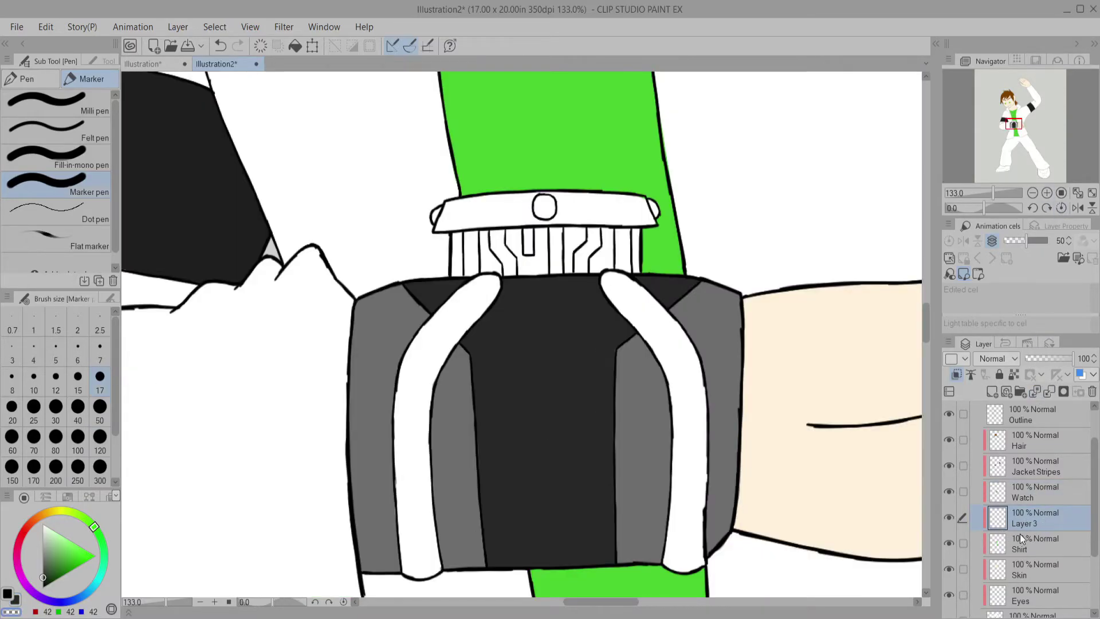
scroll(1052, 429, "up", 2)
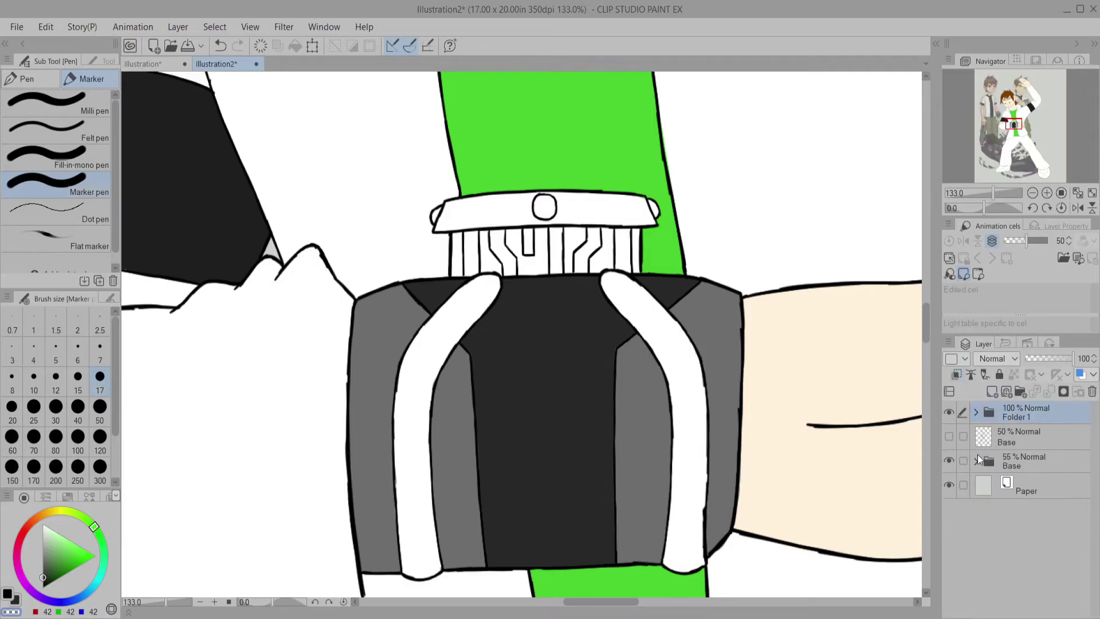
key("ctrl+0")
left_click(949, 507)
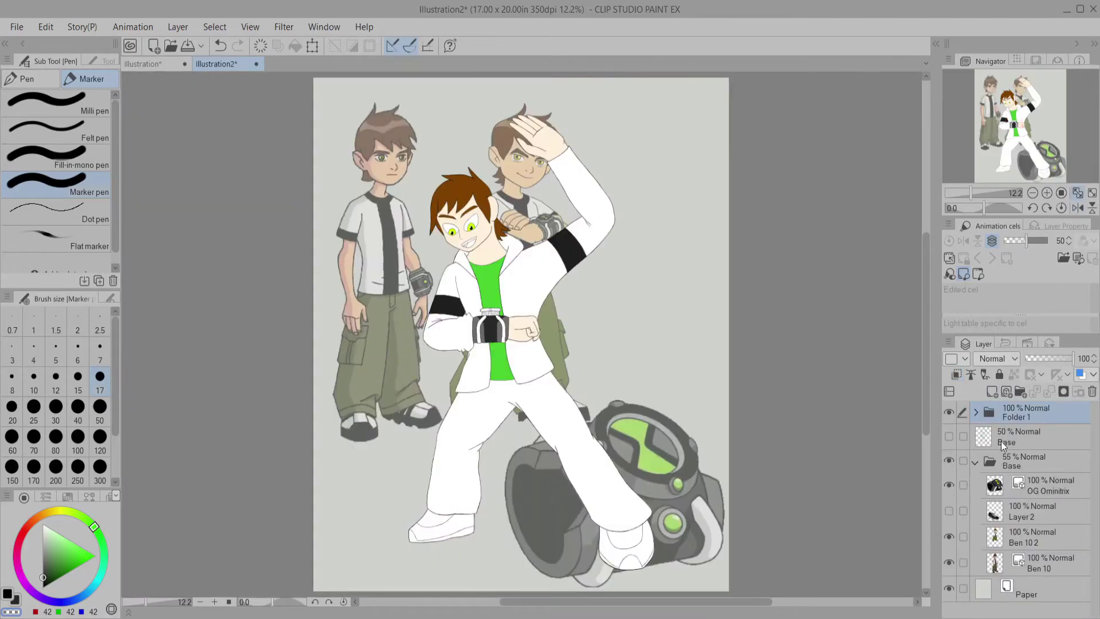
left_click(948, 460)
scroll(1026, 487, "down", 1)
left_click(1031, 518)
Step: Fill the raised dial's flat cap with mid grey (RGB 109, 109, 109) on the Dial layer
scroll(1007, 139, "up", 5)
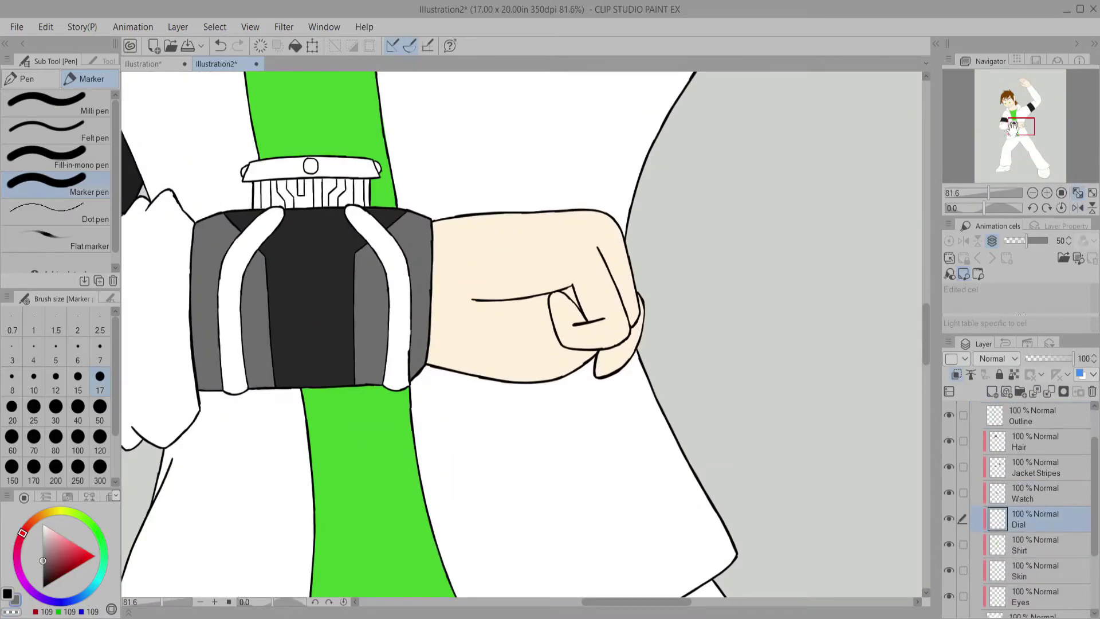
scroll(1006, 139, "up", 3)
left_click_drag(984, 207, 970, 207)
mouse_move(694, 151)
left_mouse_down()
mouse_move(593, 352)
mouse_move(565, 475)
mouse_move(656, 249)
mouse_move(719, 153)
mouse_move(662, 233)
mouse_move(723, 159)
left_mouse_up()
key("ctrl+@")
key("bracketleft")
key("bracketleft")
Step: Add a layer named Core below Dial, choose near-black grey (RGB 32, 32, 32), and lower the layer's opacity to about 62%
key("ctrl+shift+n")
left_click(692, 542, "ctrl+shift")
left_click(545, 567, "alt")
left_click(1030, 544)
left_click(1054, 358)
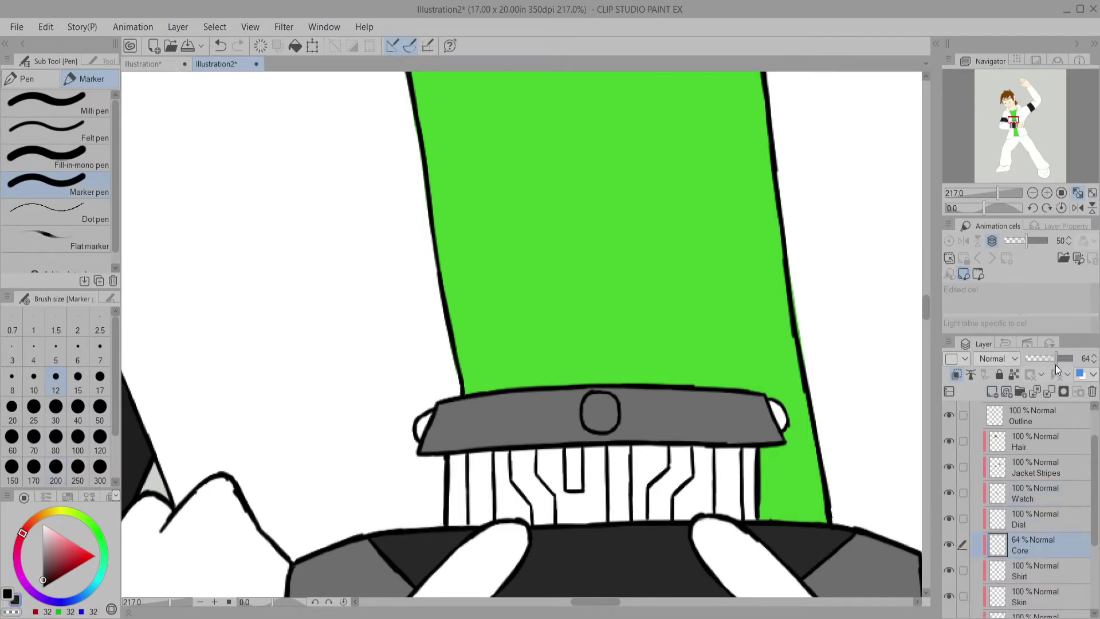
Step: Paint the whole circuit-patterned section beneath the dial cap on the Core layer at size 17
scroll(521, 334, "up", 2)
key("bracketright")
key("bracketright")
mouse_move(362, 303)
left_mouse_down()
mouse_move(410, 358)
mouse_move(781, 353)
left_mouse_up()
left_click_drag(396, 408, 441, 412)
left_click_drag(705, 401, 756, 407)
Step: Add a layer named Highlights directly above the Dial layer
left_click(1031, 519)
key("ctrl+shift+n")
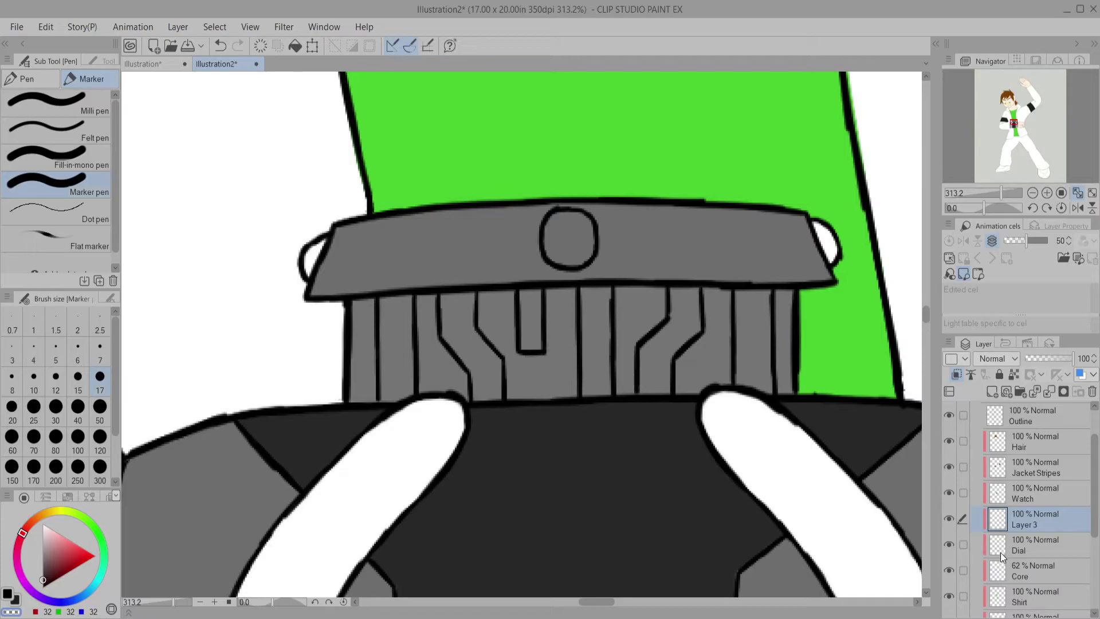
double_click(1024, 524)
type("Highlights")
key("Return")
Step: Choose bright green (RGB 62, 255, 0) and paint the left-hand and central circuit bands beneath the dial cap at size 7
left_click(95, 555)
left_click(84, 516)
left_click(99, 346)
mouse_move(387, 295)
left_mouse_down()
mouse_move(401, 401)
mouse_move(409, 367)
left_mouse_up()
mouse_move(446, 295)
left_mouse_down()
mouse_move(447, 327)
mouse_move(461, 287)
mouse_move(493, 367)
mouse_move(487, 401)
left_mouse_up()
mouse_move(527, 292)
left_mouse_down()
mouse_move(590, 395)
mouse_move(606, 289)
left_mouse_up()
left_click(609, 272)
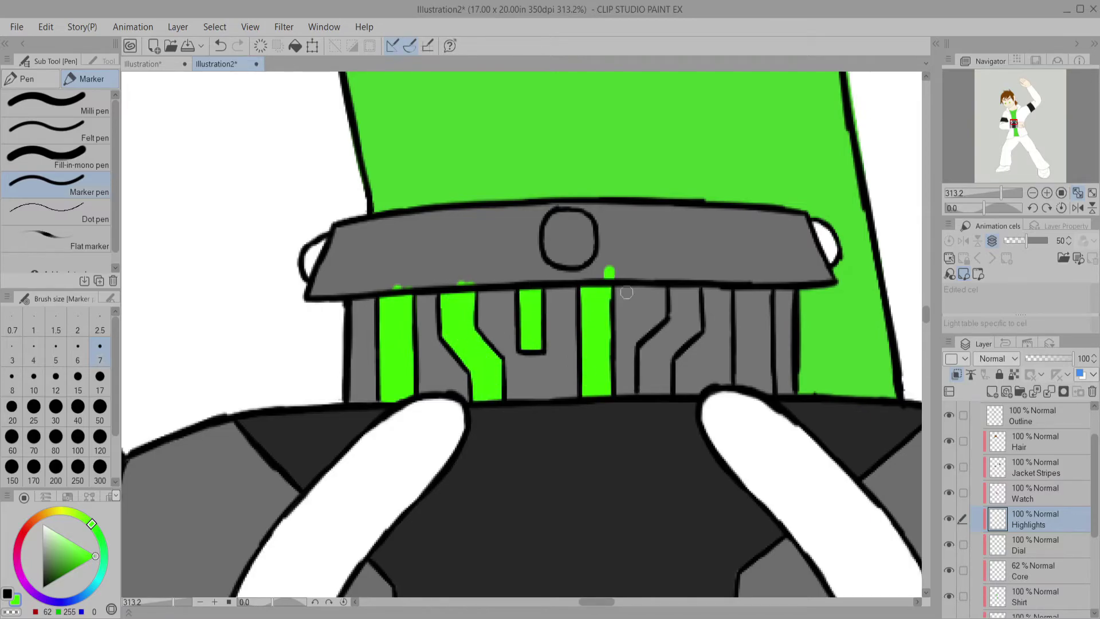
Step: Paint the remaining right-hand circuit bands bright green and erase the green overspill around the bands at size 10
left_click_drag(685, 321, 665, 345)
left_click(691, 278)
mouse_move(677, 294)
left_mouse_down()
mouse_move(690, 327)
mouse_move(653, 390)
left_mouse_up()
left_click_drag(739, 278, 748, 395)
left_click_drag(765, 272, 765, 396)
left_click_drag(740, 273, 594, 119)
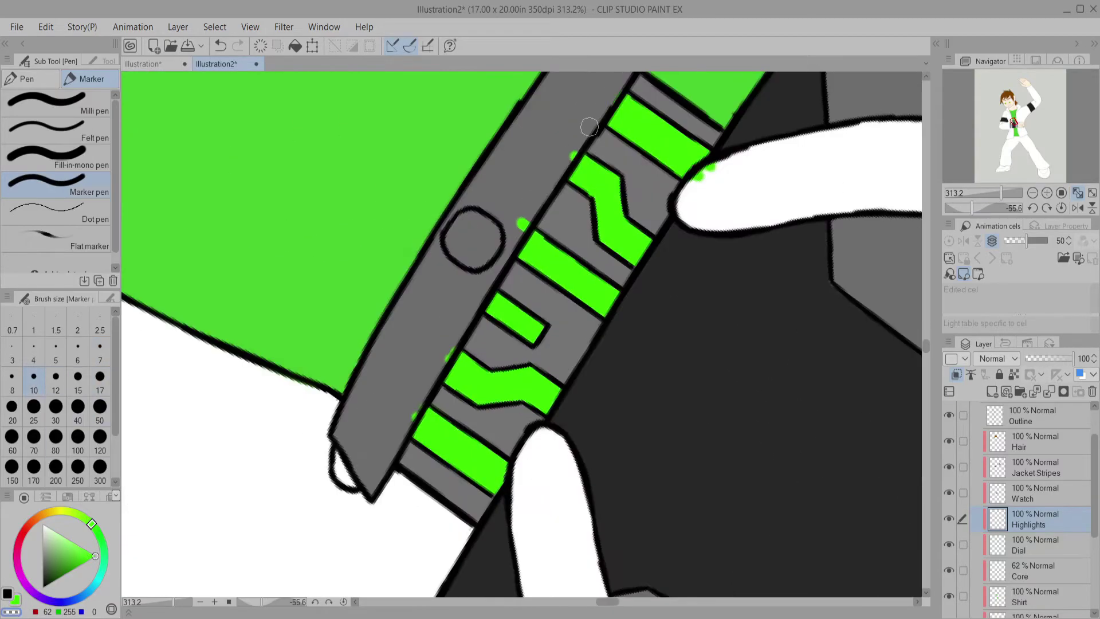
left_click(1061, 207)
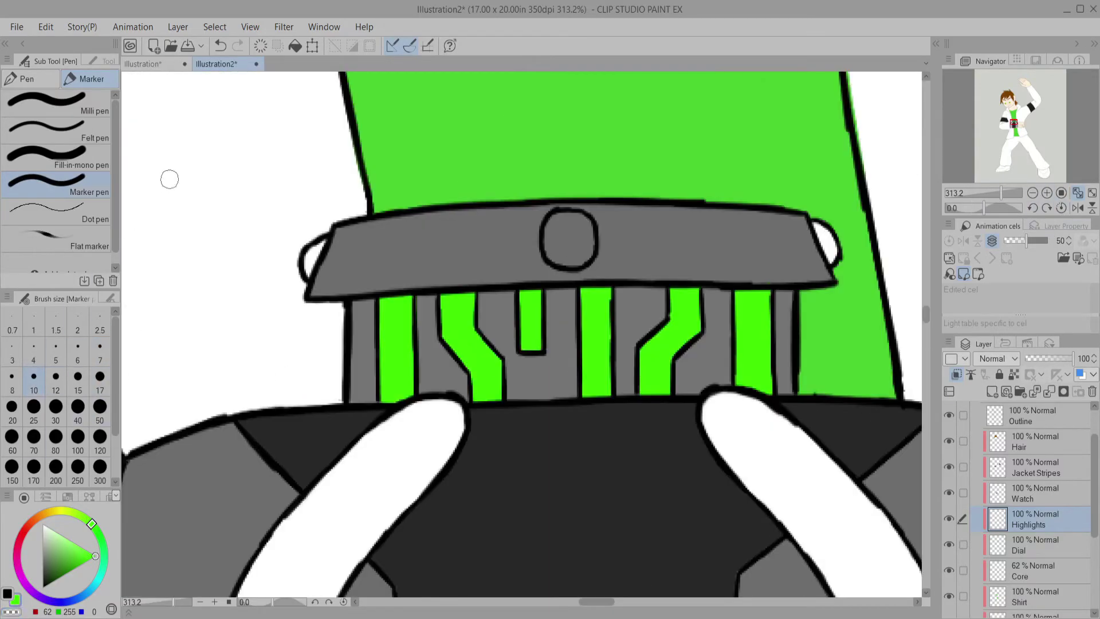
Step: Fill the dial's round front button and both side knobs with bright green at size 7
key("bracketleft")
key("bracketleft")
mouse_move(553, 220)
left_mouse_down()
mouse_move(579, 261)
mouse_move(566, 224)
left_mouse_up()
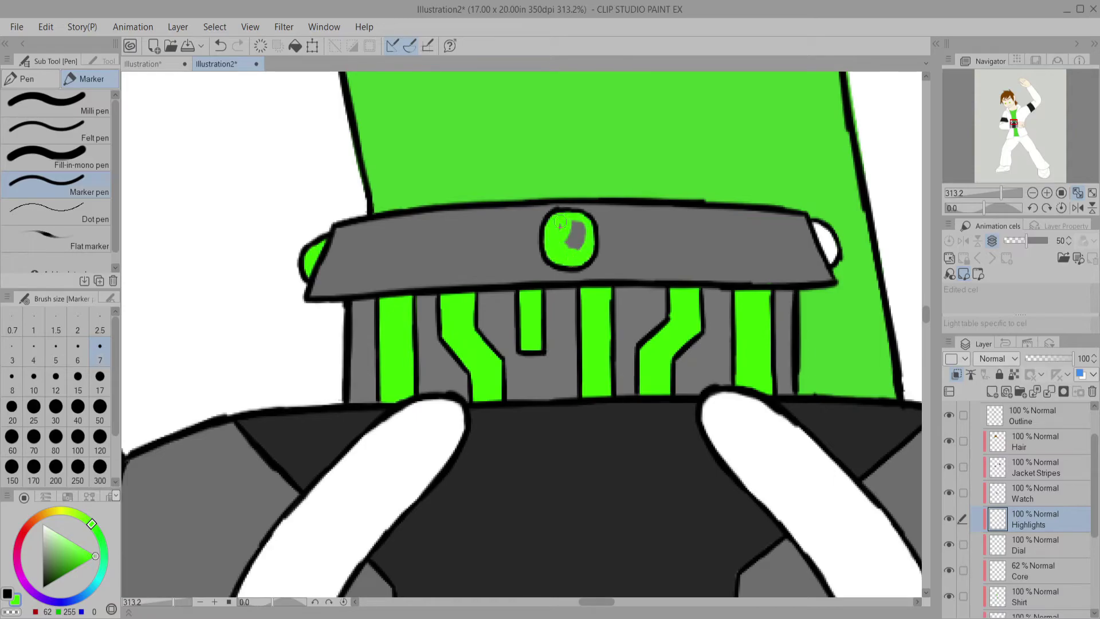
Step: Add a layer named Moth between Skin and Eyes and pick a dark red for the mouth
left_click_drag(1001, 193, 983, 192)
key("alt+bracketleft")
key("alt+bracketleft")
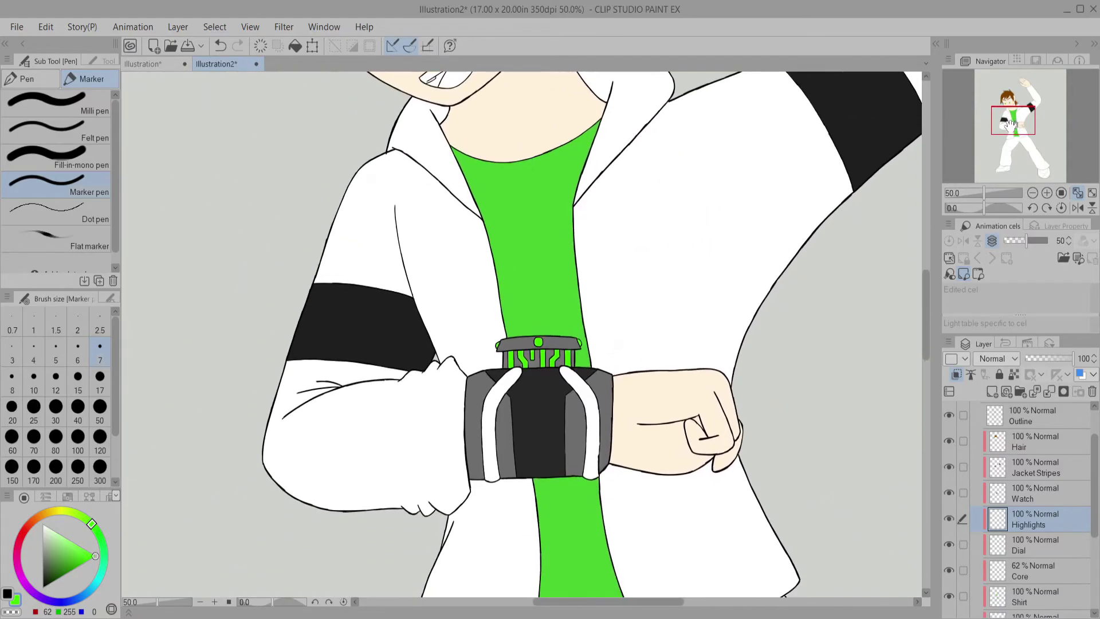
left_click_drag(1008, 120, 1006, 110)
left_click_drag(984, 192, 994, 192)
scroll(1091, 531, "down", 2)
left_click(1010, 604)
key("ctrl+shift+n")
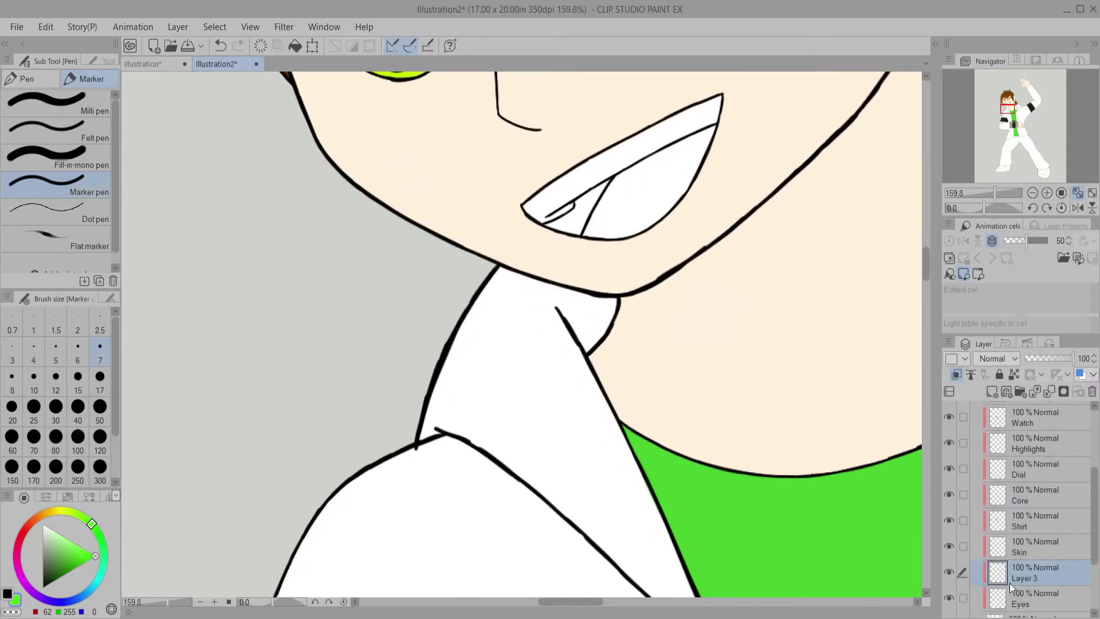
left_click(21, 537)
left_click(57, 574)
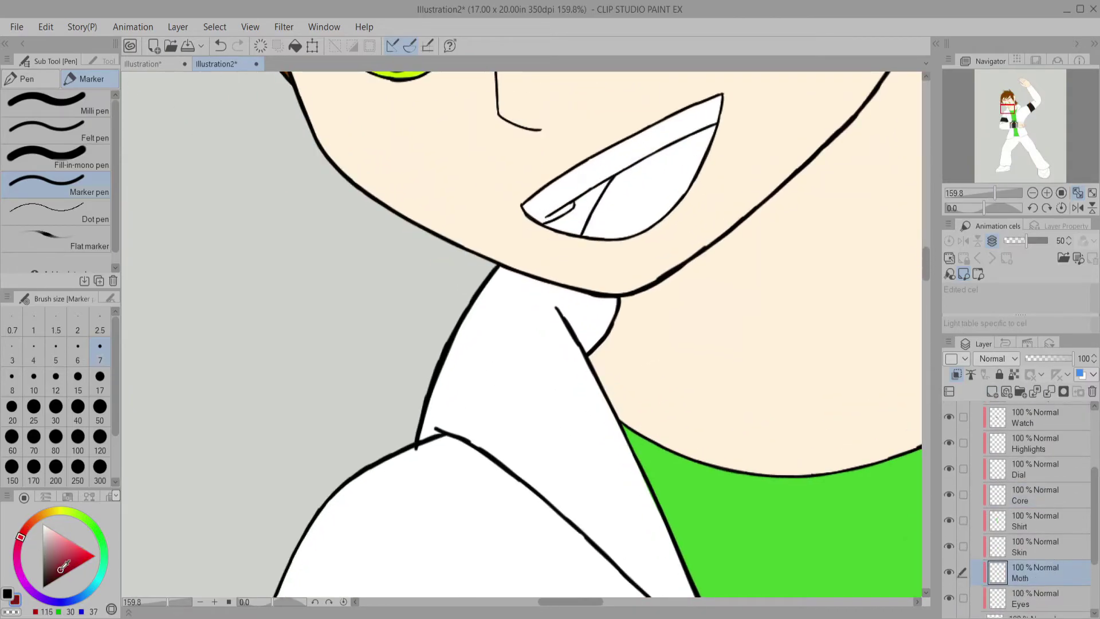
Step: Paint the mouth's dark interior beside the tongue in deep red (RGB 87, 19, 25) at size 17
left_click_drag(1010, 107, 1009, 106)
scroll(443, 84, "up", 2)
left_click(99, 390)
mouse_move(452, 389)
left_mouse_down()
mouse_move(515, 344)
mouse_move(549, 298)
left_mouse_up()
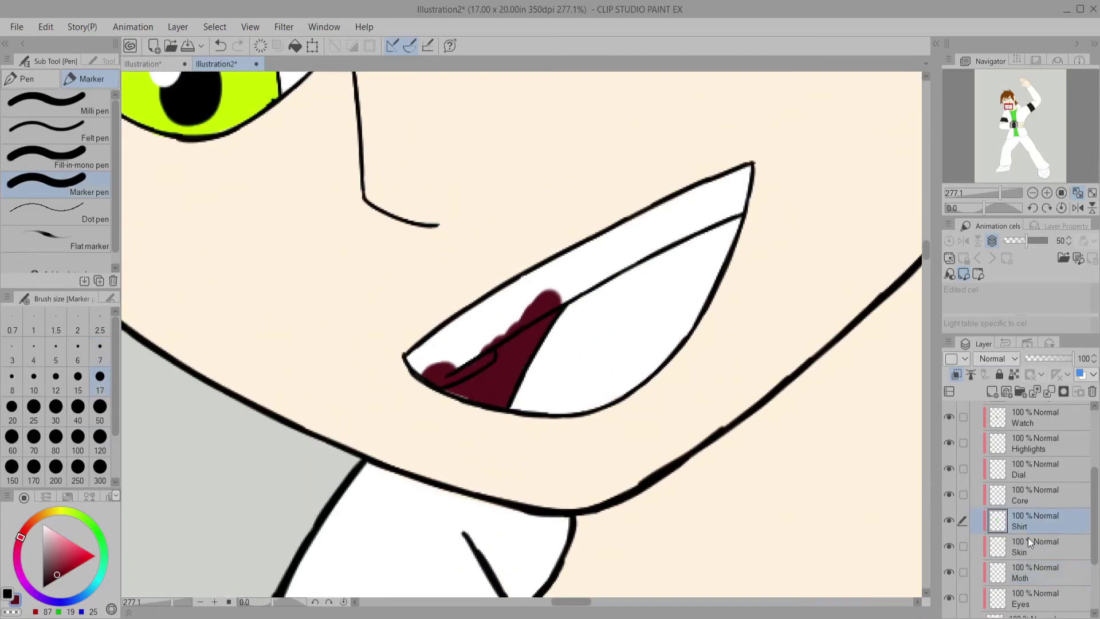
Step: Erase the deep red overspill from the upper teeth and small lower tooth, using sizes 10 and 8
left_click_drag(983, 208, 972, 208)
left_click(34, 376)
mouse_move(498, 280)
left_mouse_down()
mouse_move(504, 441)
mouse_move(518, 355)
left_mouse_up()
left_click(12, 376)
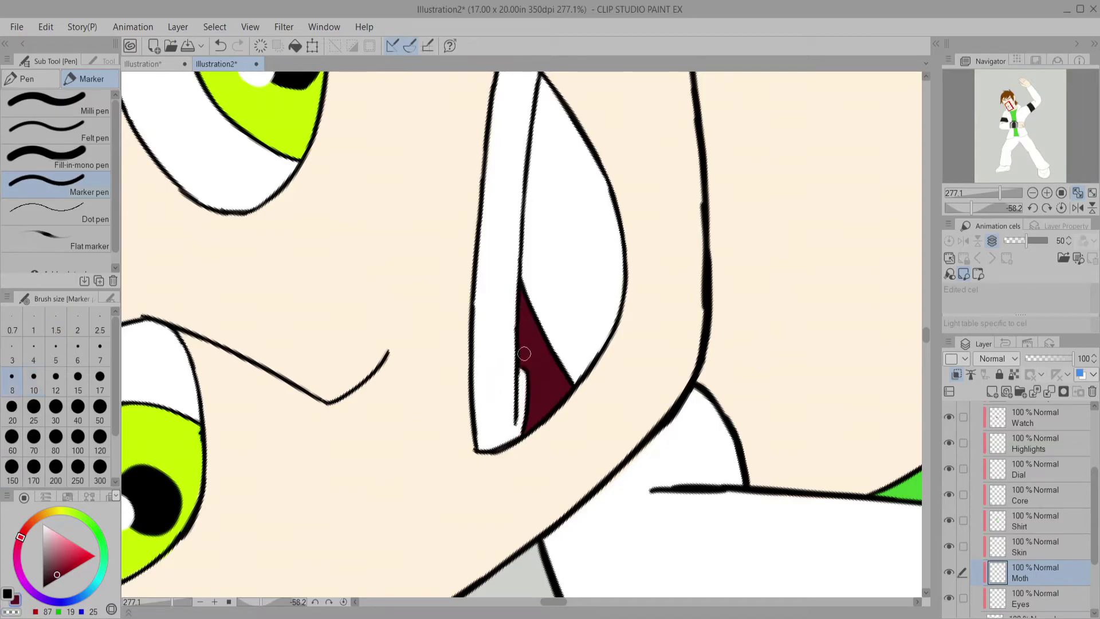
Step: Add a layer named Tounge above the mouth layer and fill the tongue with pink (RGB 255, 174, 182)
left_click(1060, 208)
left_click(63, 536)
left_click(992, 391)
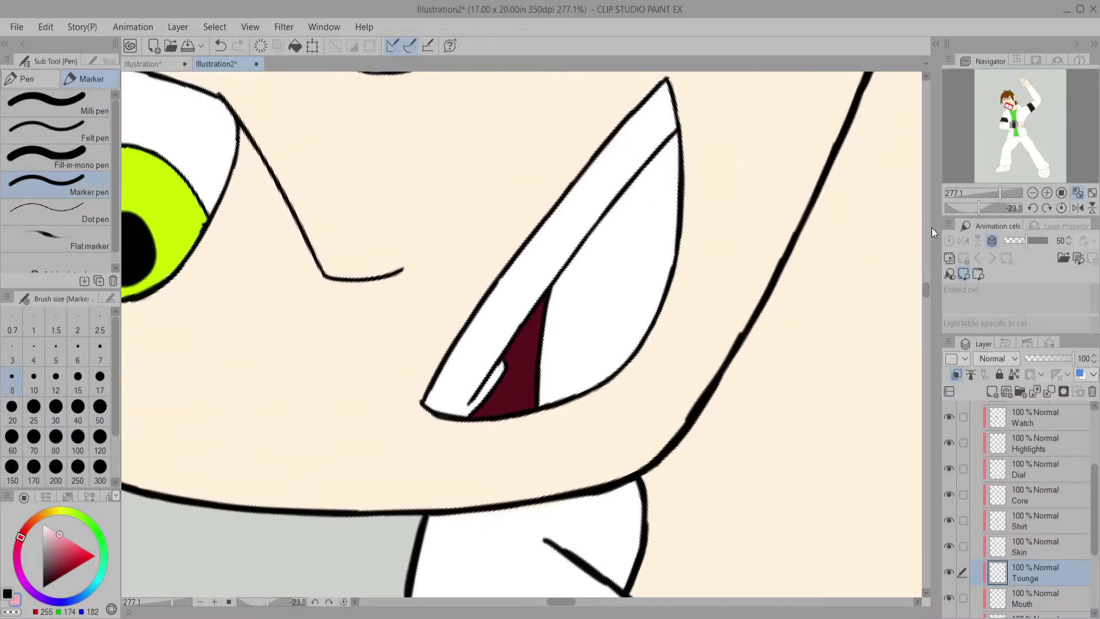
mouse_move(565, 274)
left_mouse_down()
mouse_move(547, 337)
mouse_move(584, 260)
left_mouse_up()
mouse_move(676, 132)
left_mouse_down()
mouse_move(572, 300)
mouse_move(662, 244)
left_mouse_up()
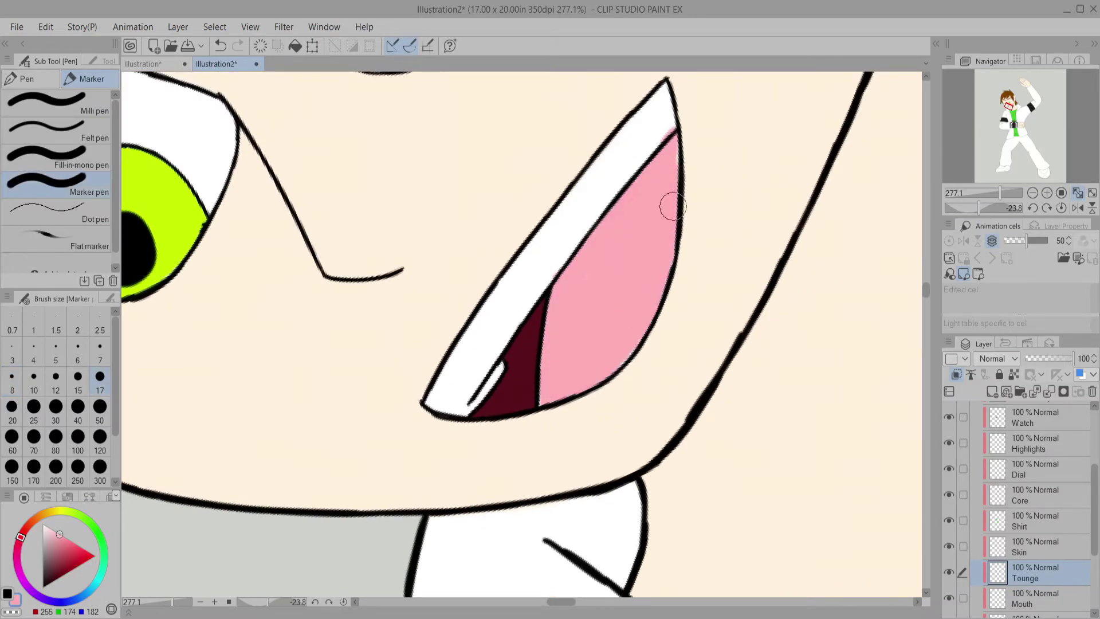
key("bracketleft")
key("bracketleft")
key("bracketleft")
key("alt+bracketright")
Step: Add a layer named Pants directly above the Skin layer
left_click(1061, 208)
left_click_drag(1008, 108, 1006, 149)
scroll(1091, 518, "up", 2)
scroll(1091, 519, "down", 3)
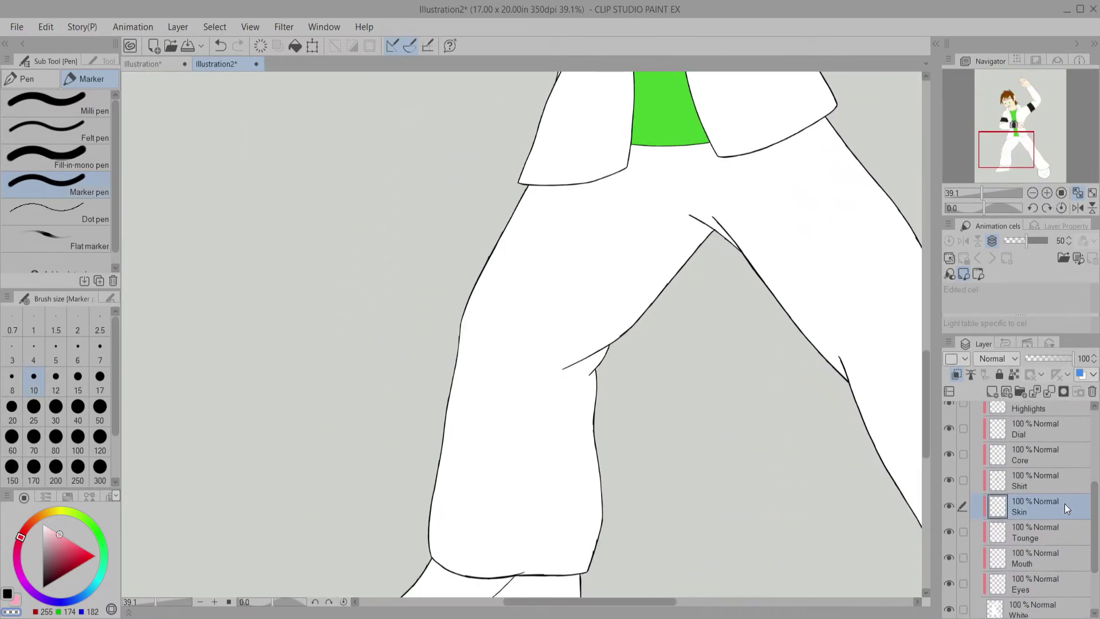
key("ctrl+shift+n")
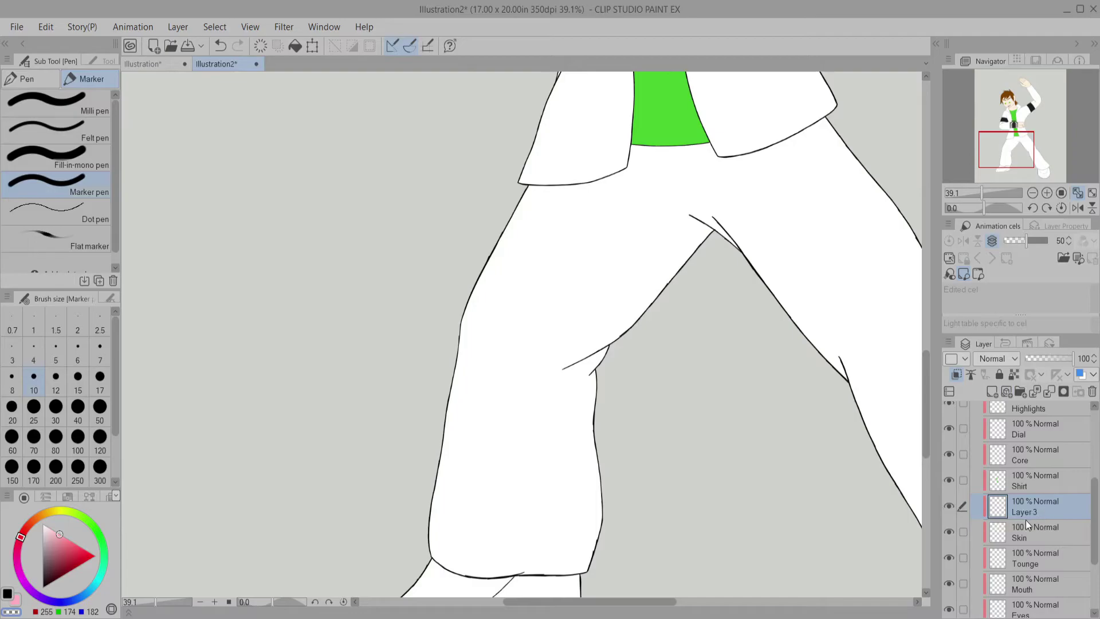
key("ctrl+0")
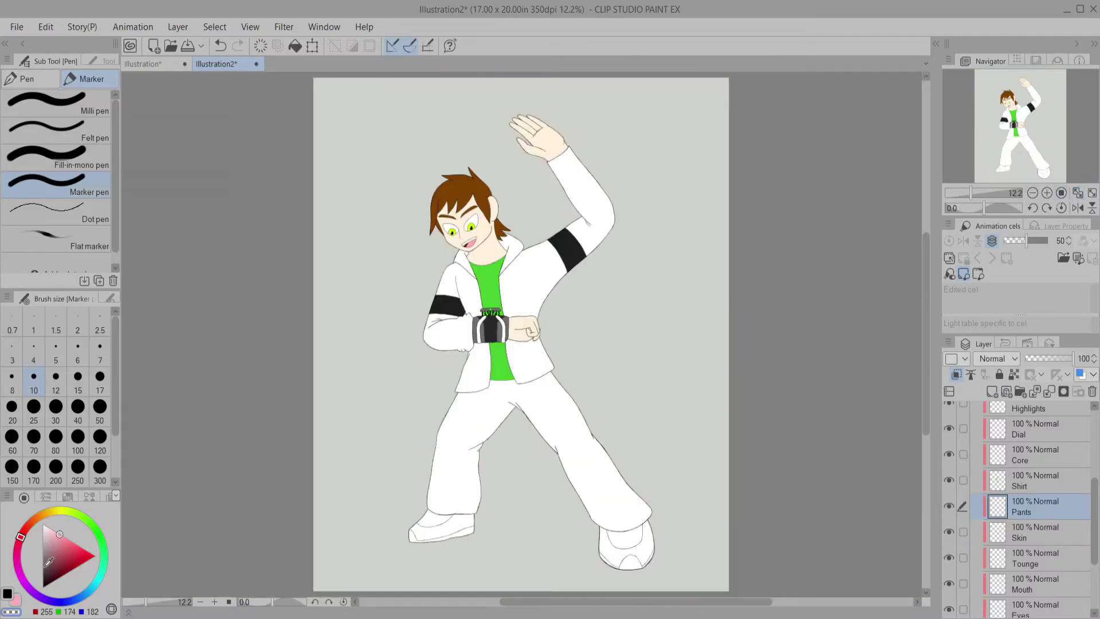
Step: Choose mid blue (RGB 85, 129, 184) and paint the left trouser leg's outer edge and hem at size 100
scroll(527, 515, "up", 5)
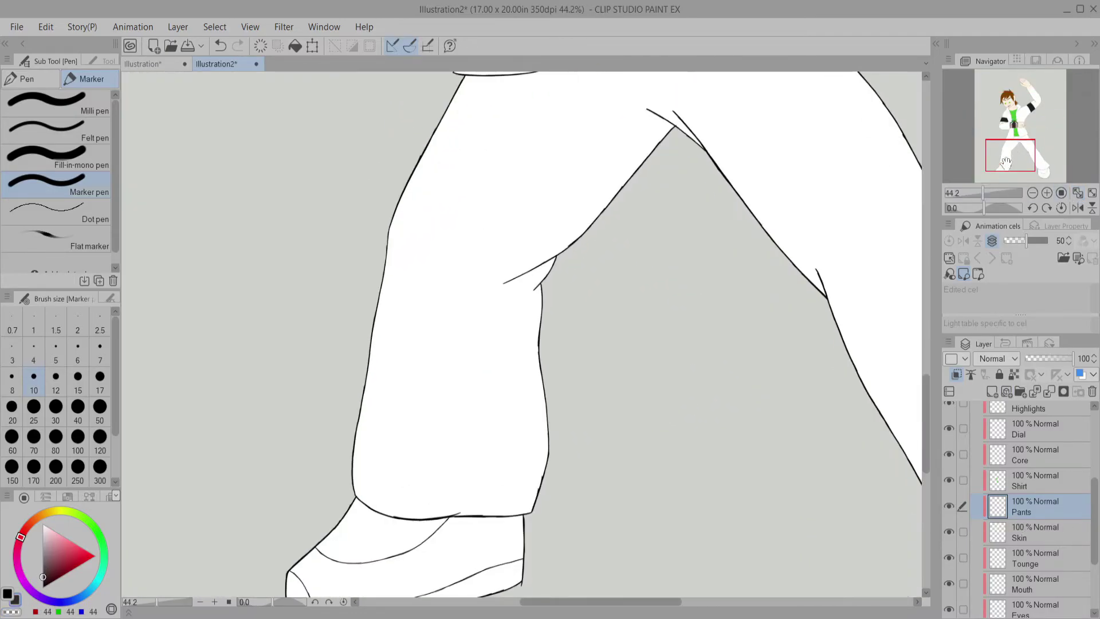
left_click(72, 569)
left_click_drag(83, 583, 68, 582)
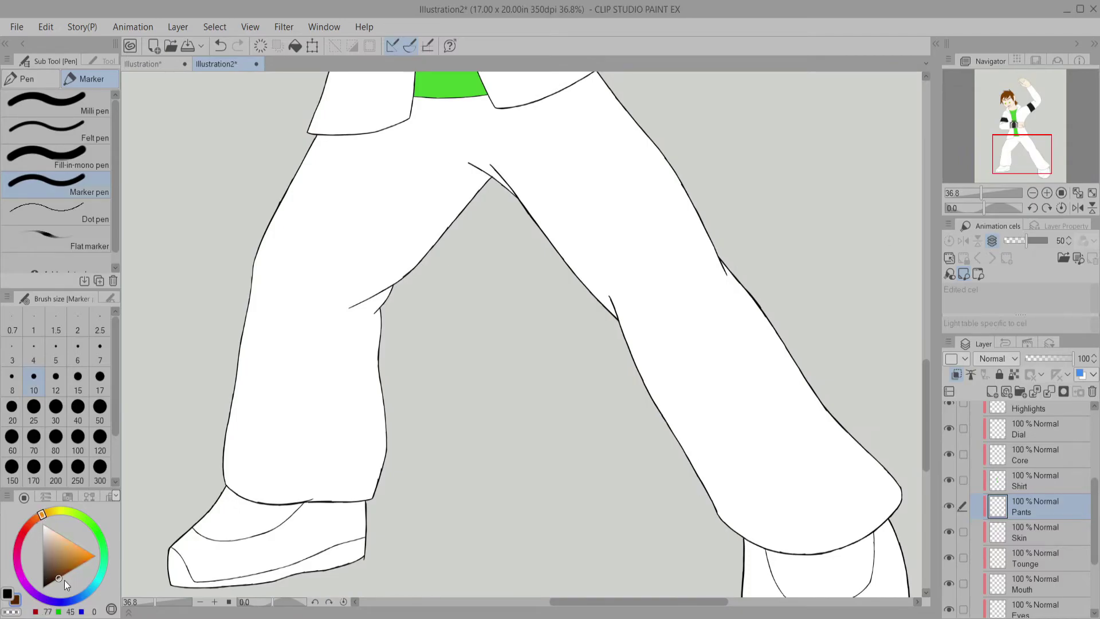
left_click(80, 596)
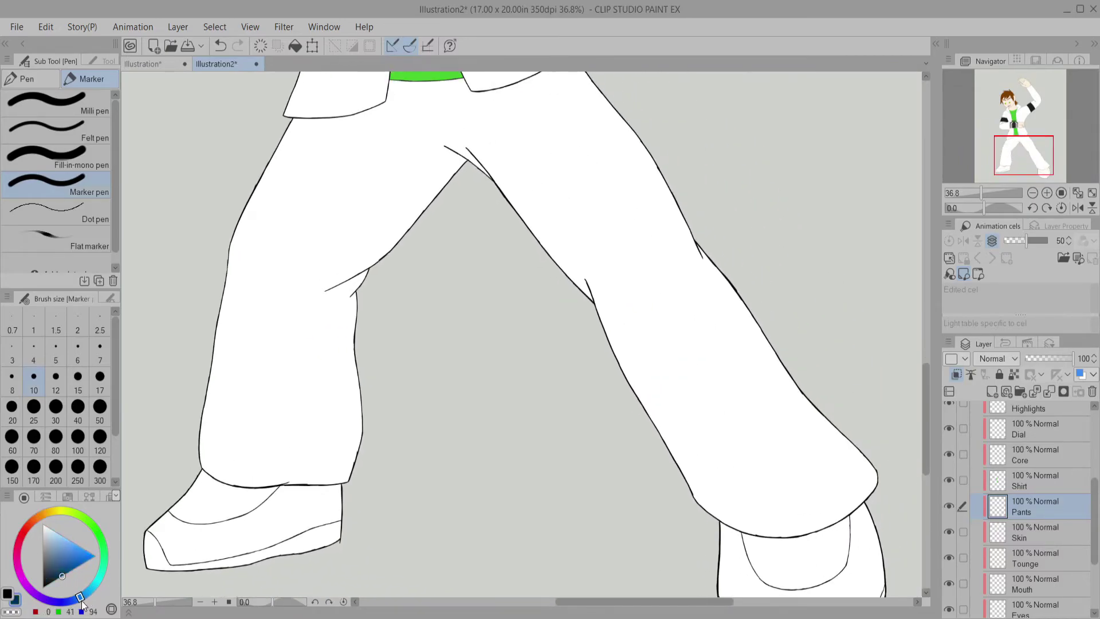
left_click(78, 436)
mouse_move(298, 119)
left_mouse_down()
mouse_move(229, 289)
mouse_move(208, 458)
left_mouse_up()
left_click(67, 559)
mouse_move(301, 112)
left_mouse_down()
mouse_move(257, 191)
mouse_move(213, 469)
left_mouse_up()
left_click_drag(458, 343, 573, 200)
mouse_move(293, 199)
left_mouse_down()
mouse_move(290, 246)
mouse_move(309, 338)
mouse_move(346, 344)
left_mouse_up()
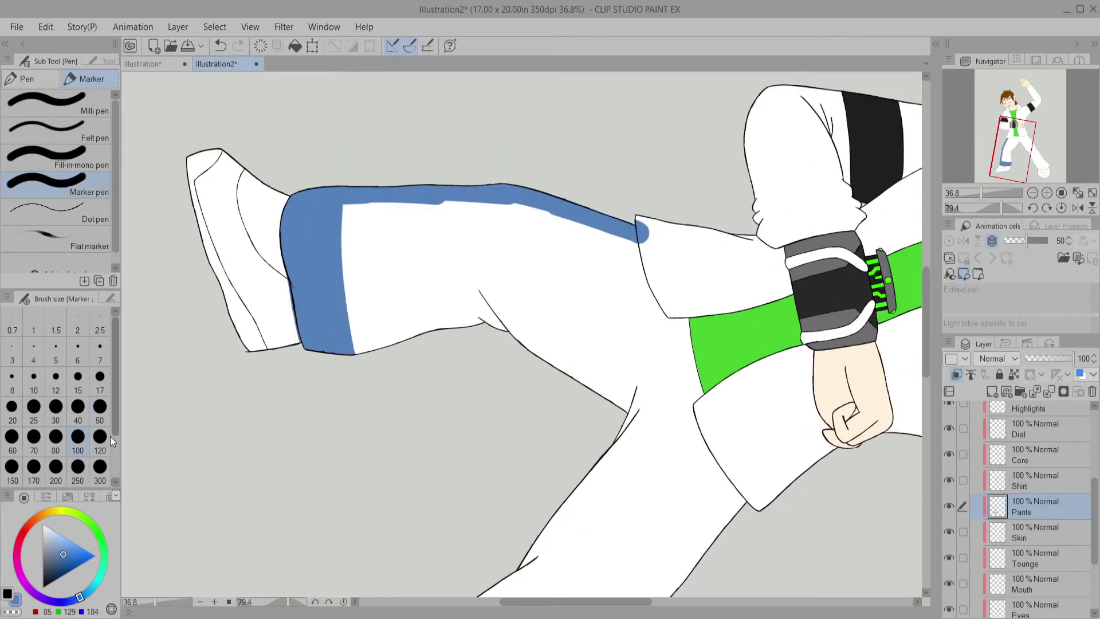
Step: Fill the rest of both trouser legs with mid blue, using the Marker pen up to size 300
mouse_move(368, 216)
left_mouse_down()
mouse_move(527, 200)
mouse_move(617, 258)
mouse_move(668, 320)
mouse_move(630, 453)
left_mouse_up()
key("ctrl+@")
mouse_move(573, 189)
left_mouse_down()
mouse_move(712, 463)
mouse_move(786, 504)
mouse_move(723, 412)
mouse_move(780, 449)
left_mouse_up()
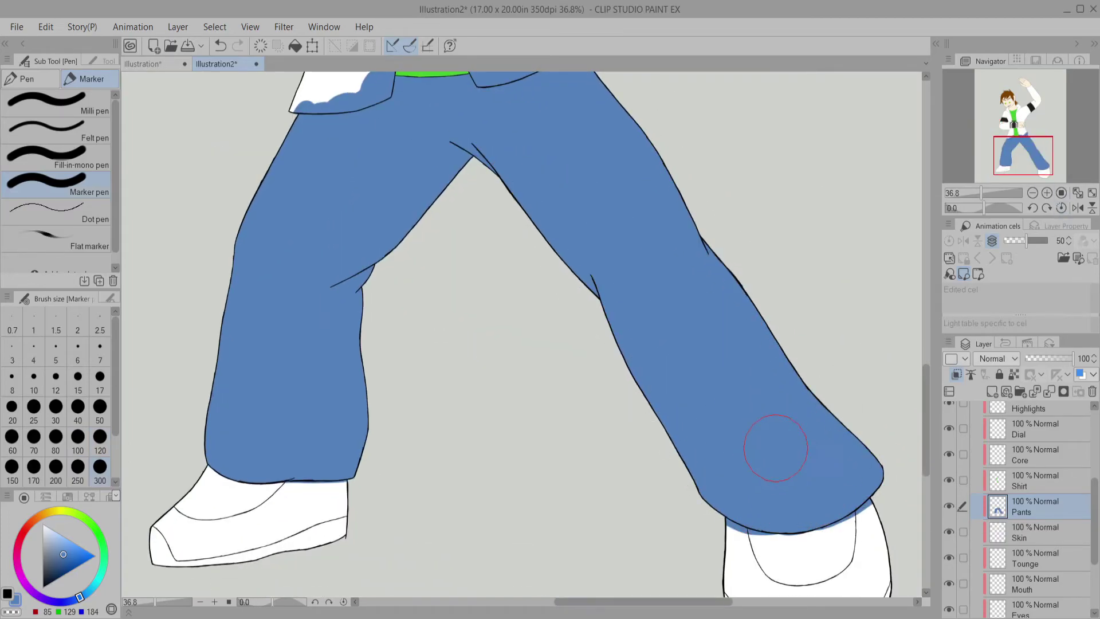
Step: Erase the blue overspill from the left jacket flap on the Pants layer, using the transparent Marker pen up to size 50
left_click_drag(1023, 166, 1005, 153)
scroll(601, 229, "up", 4)
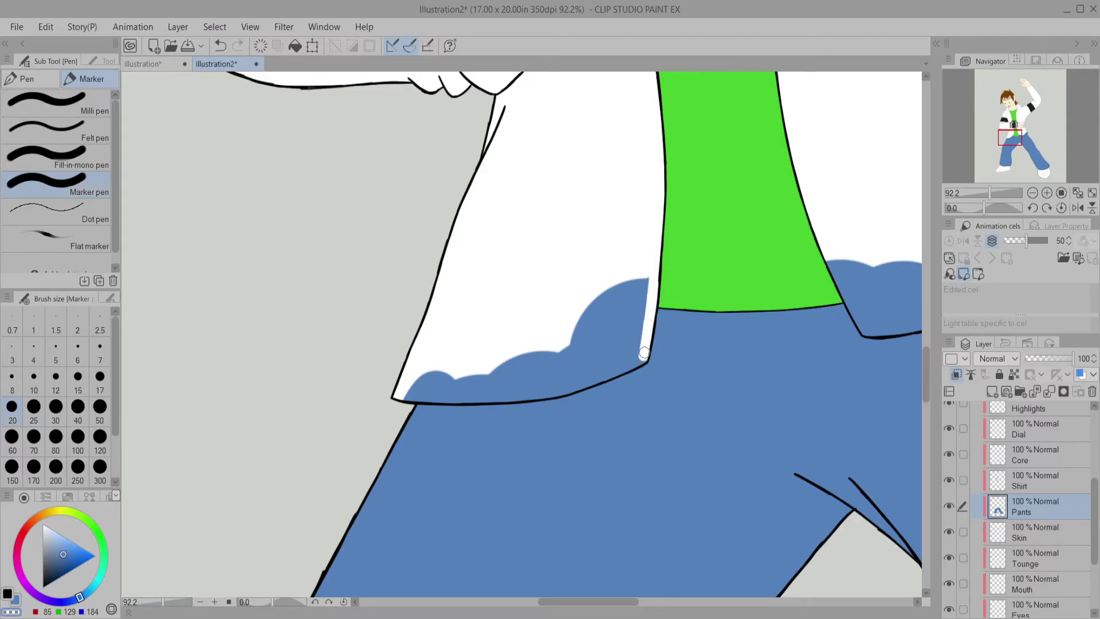
left_click_drag(644, 349, 590, 232)
left_click_drag(585, 314, 539, 437)
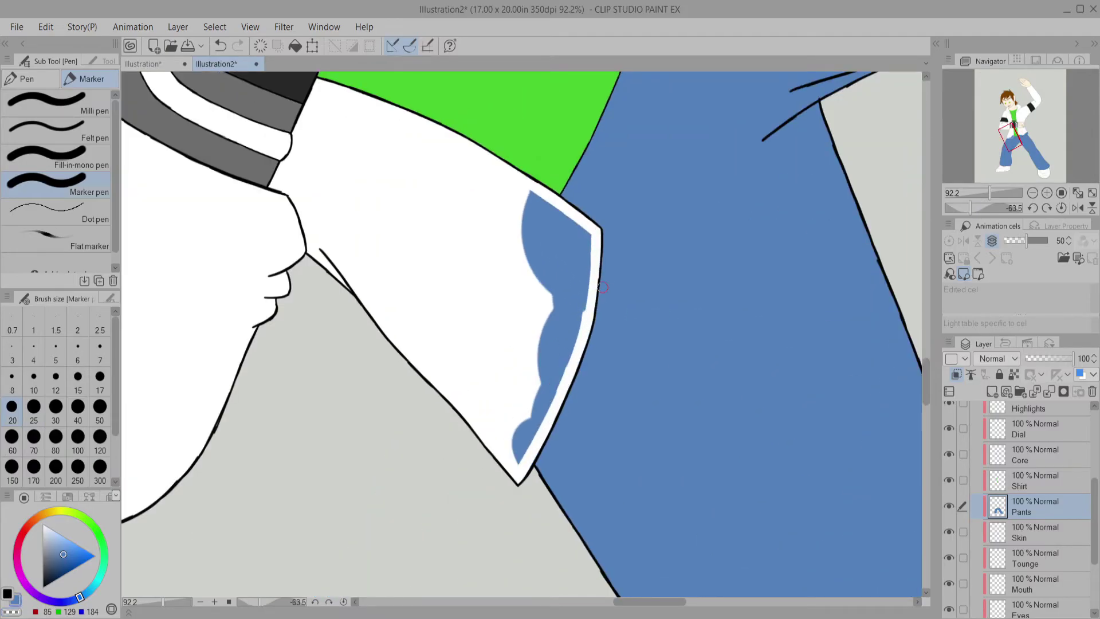
mouse_move(533, 198)
left_mouse_down()
mouse_move(550, 216)
mouse_move(510, 437)
mouse_move(540, 314)
left_mouse_up()
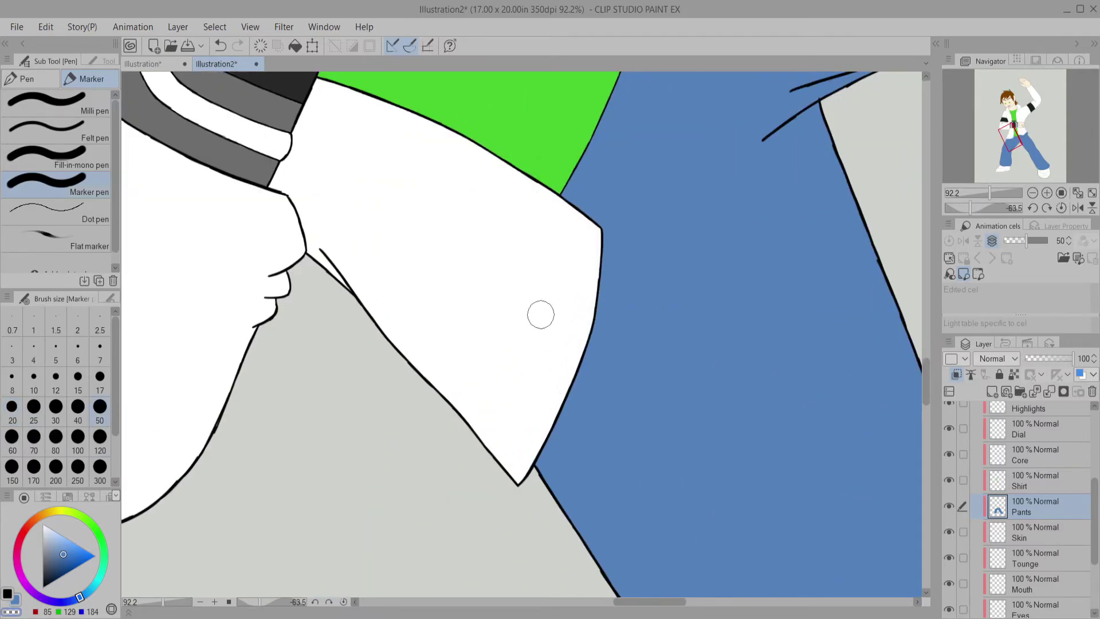
Step: Erase the blue overspill from the right jacket flap beside the fist with the transparent Marker pen at size 50
left_click(1011, 139)
left_click_drag(984, 207, 1005, 208)
mouse_move(427, 224)
left_mouse_down()
mouse_move(431, 378)
mouse_move(460, 475)
left_mouse_up()
mouse_move(433, 241)
left_mouse_down()
mouse_move(435, 335)
mouse_move(494, 515)
mouse_move(442, 311)
mouse_move(521, 540)
mouse_move(509, 473)
left_mouse_up()
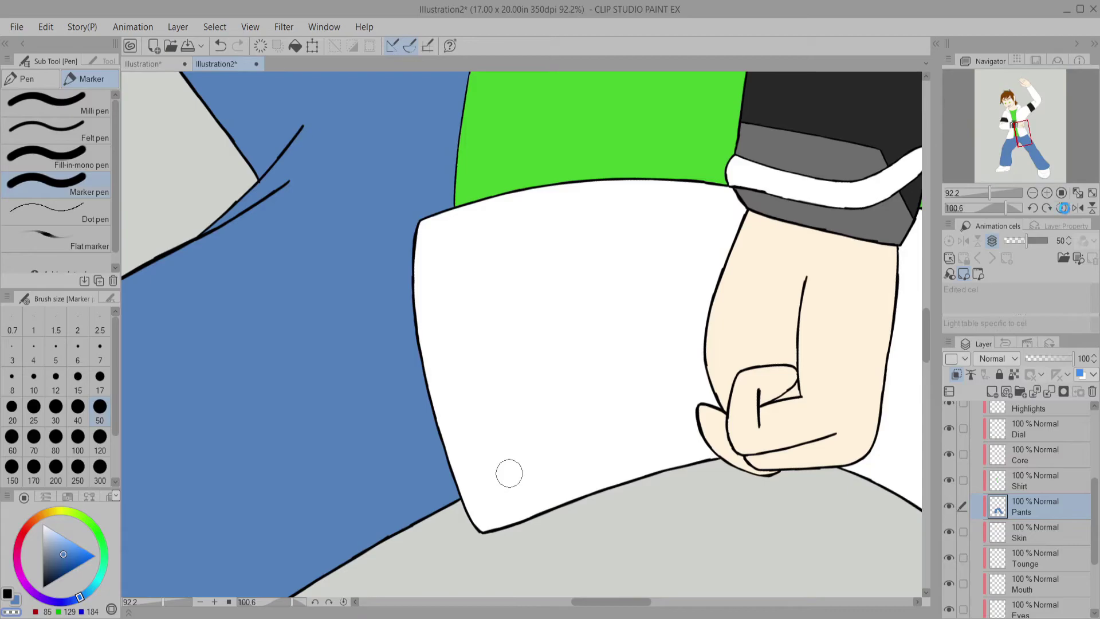
Step: Add a layer named Shoes directly below the Pants layer
left_click(1061, 207)
left_click(1077, 193)
key("alt+bracketleft")
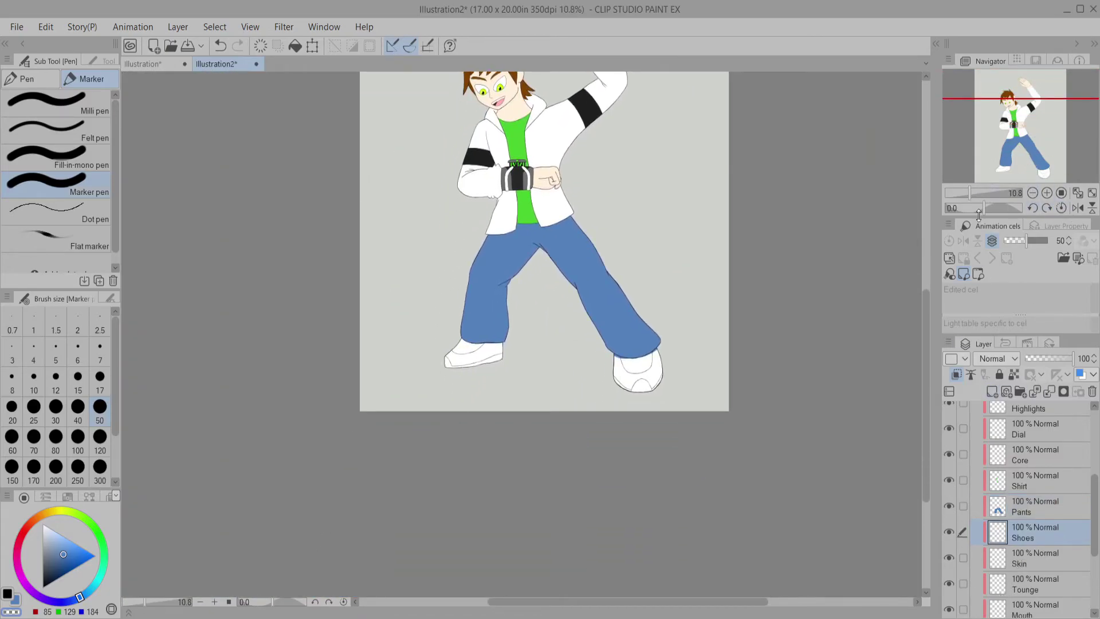
Step: Clean the blue overspill off both shoes along the trouser hems on the Pants layer, using sizes 10 and 15
scroll(473, 355, "up", 10)
key("alt+bracketright")
left_click_drag(745, 286, 800, 293)
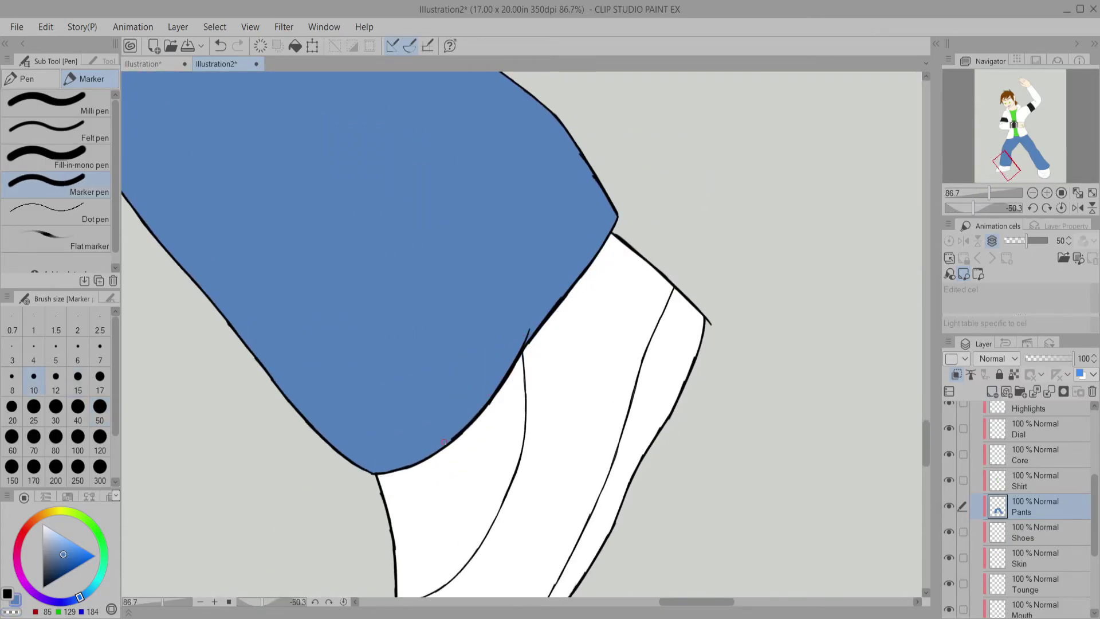
left_click_drag(1005, 169, 1041, 166)
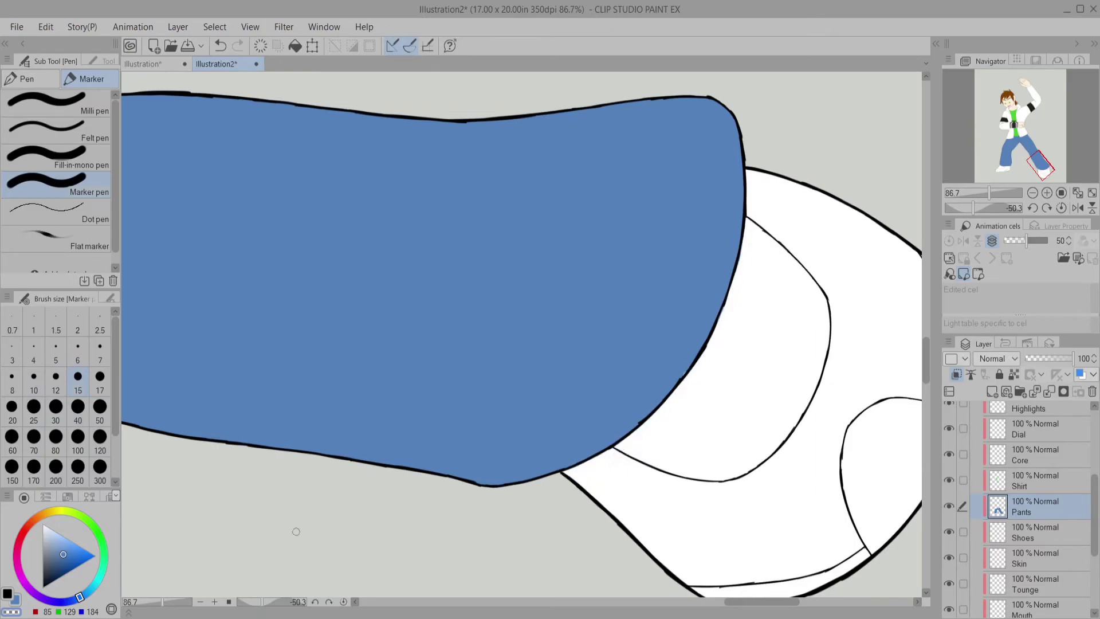
left_click(1031, 206)
left_click_drag(1040, 166, 1003, 167)
Step: Set the Shoes layer to 64% opacity and paint the left shoe's upper with near-black (RGB 31, 31, 31) at size 17
key("alt+bracketright")
key("alt+bracketright")
scroll(401, 344, "up", 5)
key("alt+bracketleft")
key("alt+bracketleft")
key("alt+bracketleft")
key("alt+bracketleft")
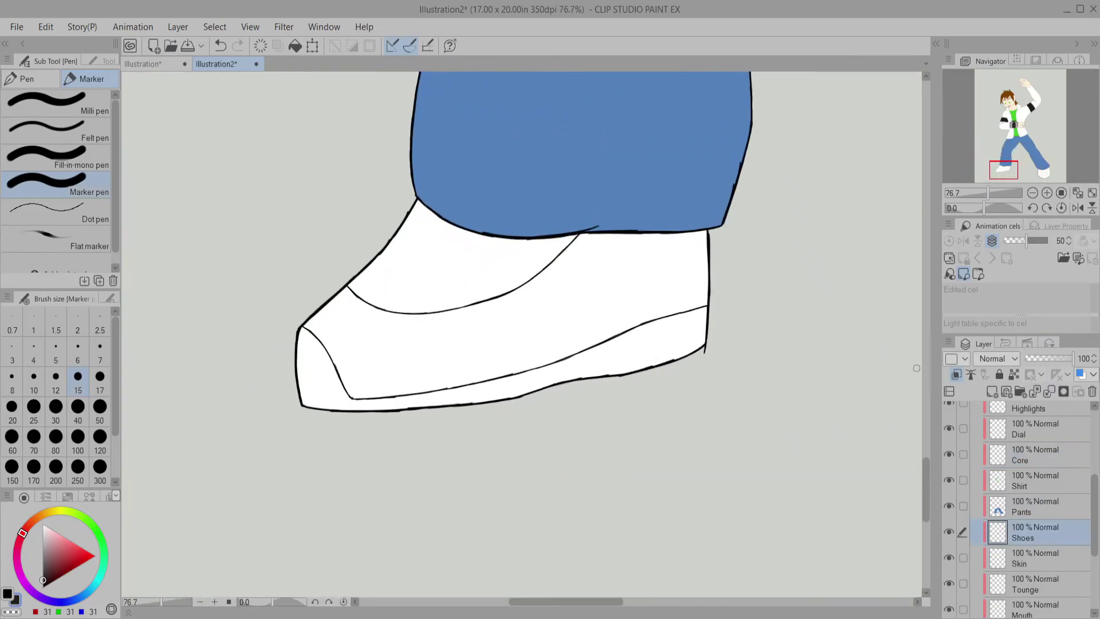
left_click_drag(1072, 358, 1055, 358)
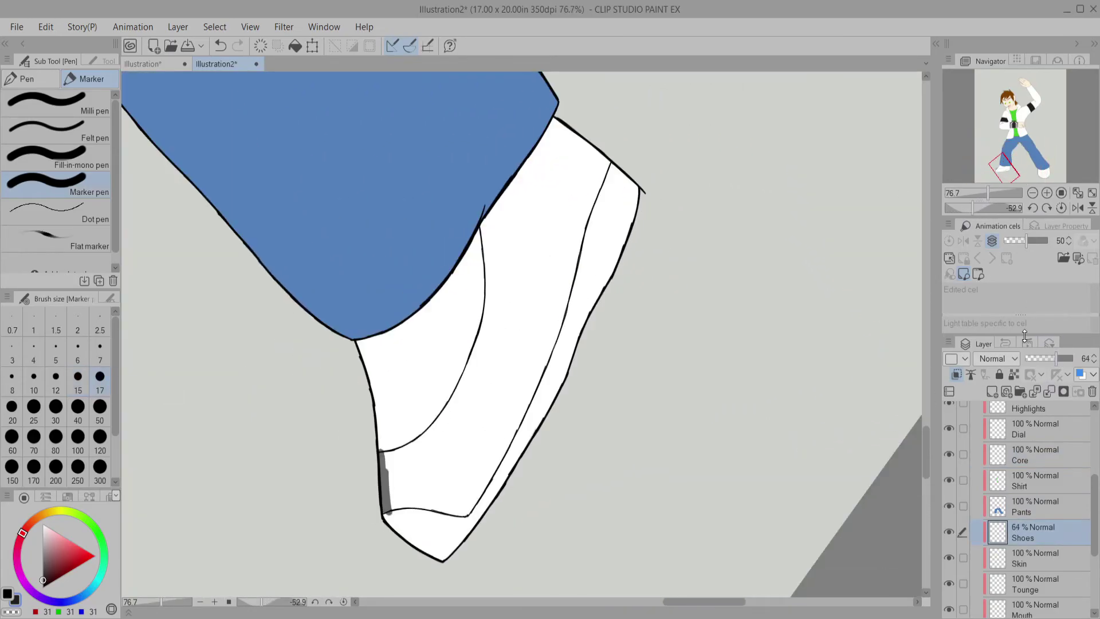
left_click(101, 421)
mouse_move(382, 452)
left_mouse_down()
mouse_move(486, 306)
mouse_move(550, 133)
mouse_move(602, 147)
mouse_move(520, 412)
mouse_move(444, 505)
mouse_move(391, 484)
mouse_move(447, 434)
mouse_move(466, 485)
mouse_move(483, 385)
mouse_move(467, 430)
mouse_move(563, 184)
mouse_move(505, 244)
mouse_move(586, 176)
left_mouse_up()
Step: Fill the right shoe's upper with near-black (RGB 31, 31, 31), leaving the tongue, toe cap and sole edge white
left_click(1041, 170)
left_click(1061, 207)
mouse_move(447, 314)
left_mouse_down()
mouse_move(444, 409)
mouse_move(538, 553)
mouse_move(567, 564)
left_mouse_up()
left_click_drag(452, 317, 504, 441)
mouse_move(704, 413)
left_mouse_down()
mouse_move(740, 321)
mouse_move(768, 445)
left_mouse_up()
left_click_drag(516, 413, 710, 395)
mouse_move(460, 408)
left_mouse_down()
mouse_move(490, 497)
mouse_move(580, 544)
mouse_move(622, 489)
mouse_move(701, 554)
mouse_move(776, 427)
left_mouse_up()
mouse_move(664, 475)
left_mouse_down()
mouse_move(718, 496)
mouse_move(724, 445)
left_mouse_up()
mouse_move(535, 458)
left_mouse_down()
mouse_move(567, 536)
mouse_move(659, 461)
left_mouse_up()
left_click_drag(641, 475, 576, 486)
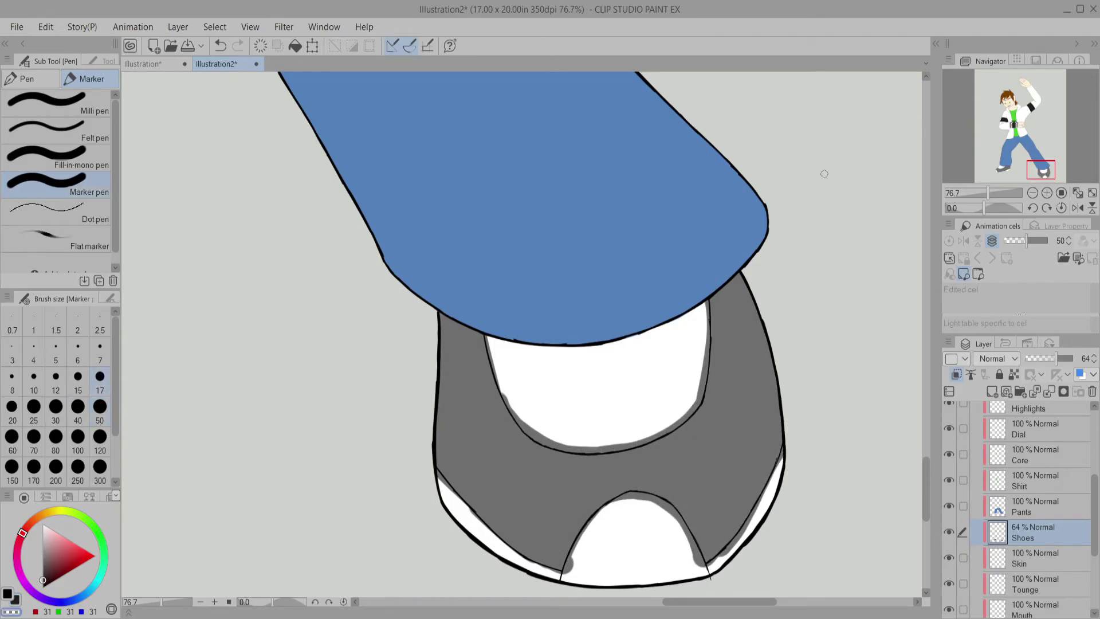
Step: Erase the dark overspill from the right shoe's tongue, sole edge and toe cap with the transparent Marker pen at size 17
scroll(550, 366, "up", 2)
mouse_move(389, 301)
left_mouse_down()
mouse_move(420, 396)
mouse_move(474, 485)
left_mouse_up()
left_click_drag(825, 232, 798, 446)
left_click(33, 375)
left_click_drag(985, 209, 968, 207)
mouse_move(710, 83)
left_mouse_down()
mouse_move(724, 115)
mouse_move(723, 258)
mouse_move(712, 344)
mouse_move(682, 401)
left_mouse_up()
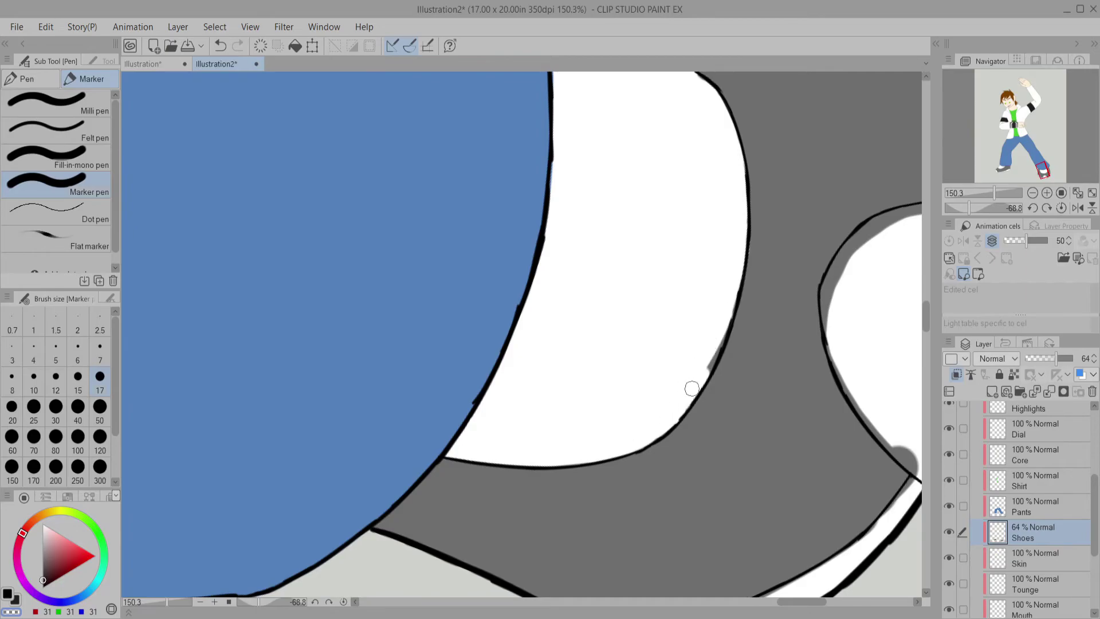
key("ctrl+shift+r")
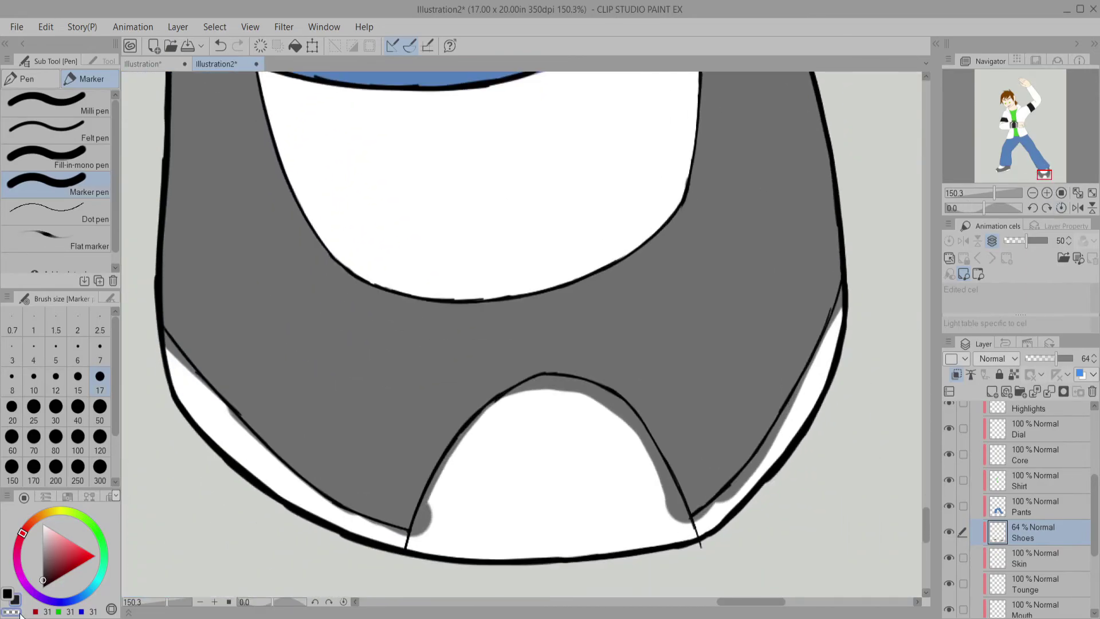
mouse_move(829, 336)
left_mouse_down()
mouse_move(782, 426)
mouse_move(698, 516)
left_mouse_up()
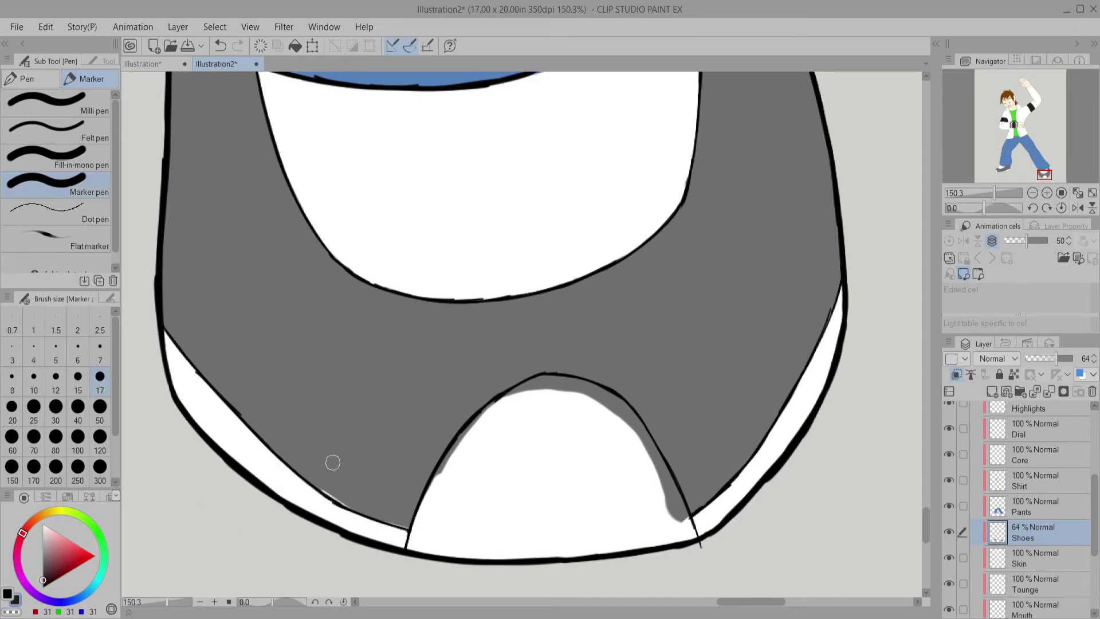
left_click_drag(444, 443, 409, 528)
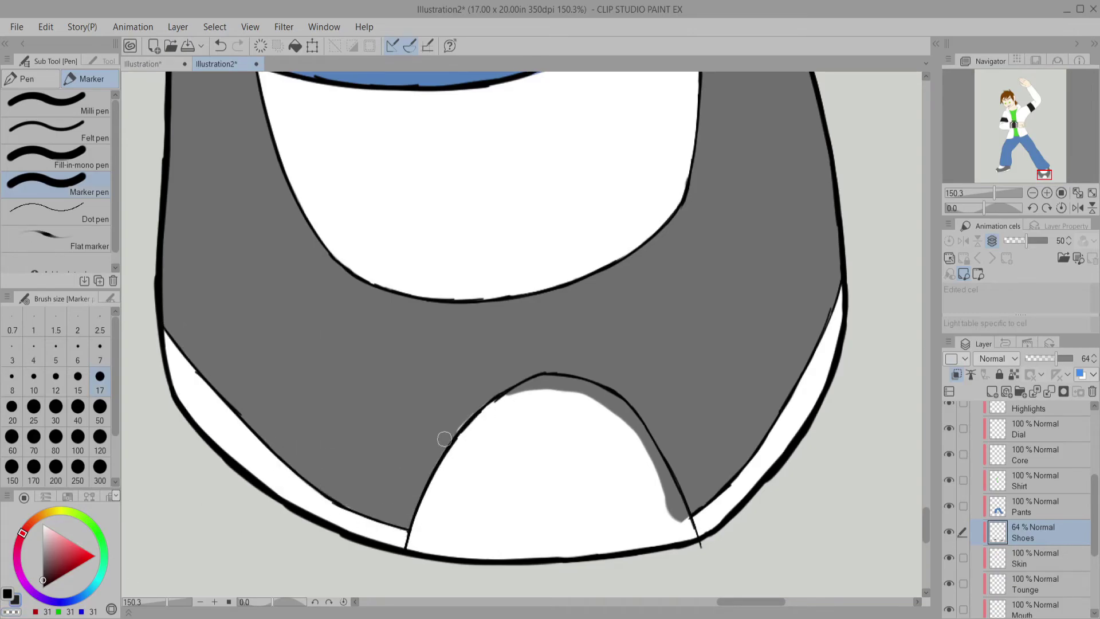
mouse_move(505, 398)
left_mouse_down()
mouse_move(598, 493)
mouse_move(598, 238)
mouse_move(570, 319)
left_mouse_up()
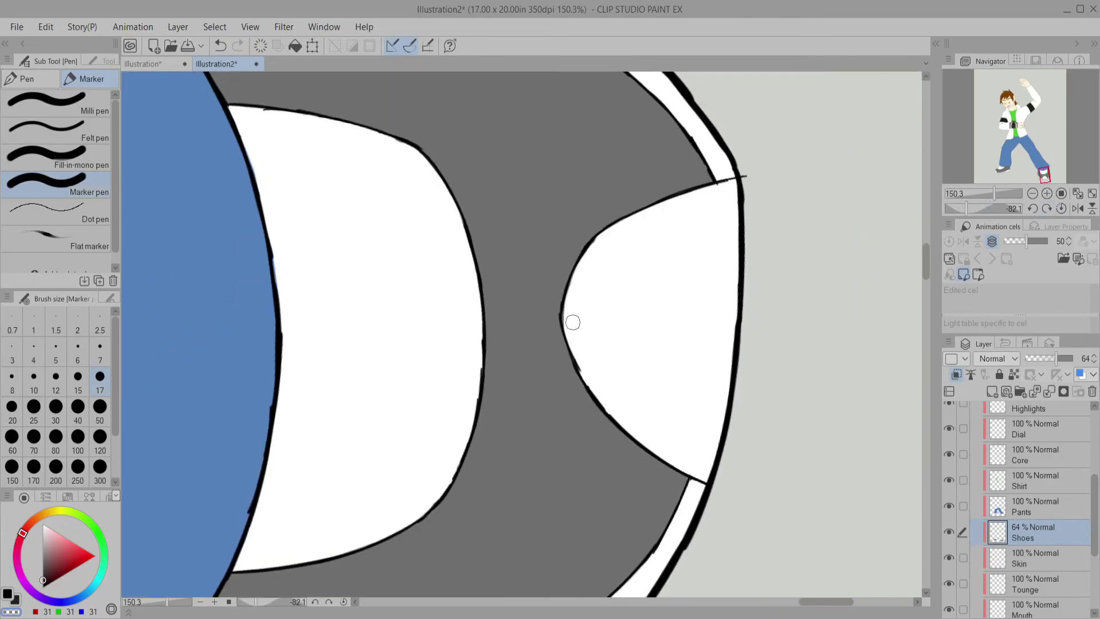
Step: Set the Shoes layer's opacity to 100%
left_click(1032, 193)
left_click(1032, 193)
left_click(1071, 358)
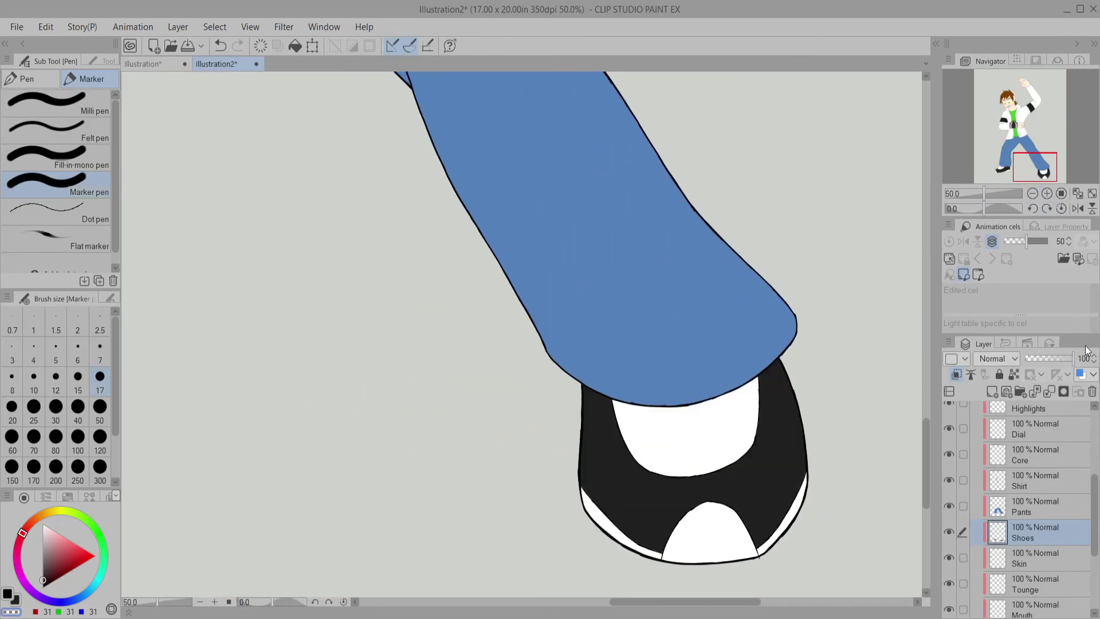
Step: Paint both irises past their outlines on the Eyes layer with yellow-green (RGB 196, 255, 0) at size 50
left_click(1015, 154)
scroll(1015, 155, "up", 5)
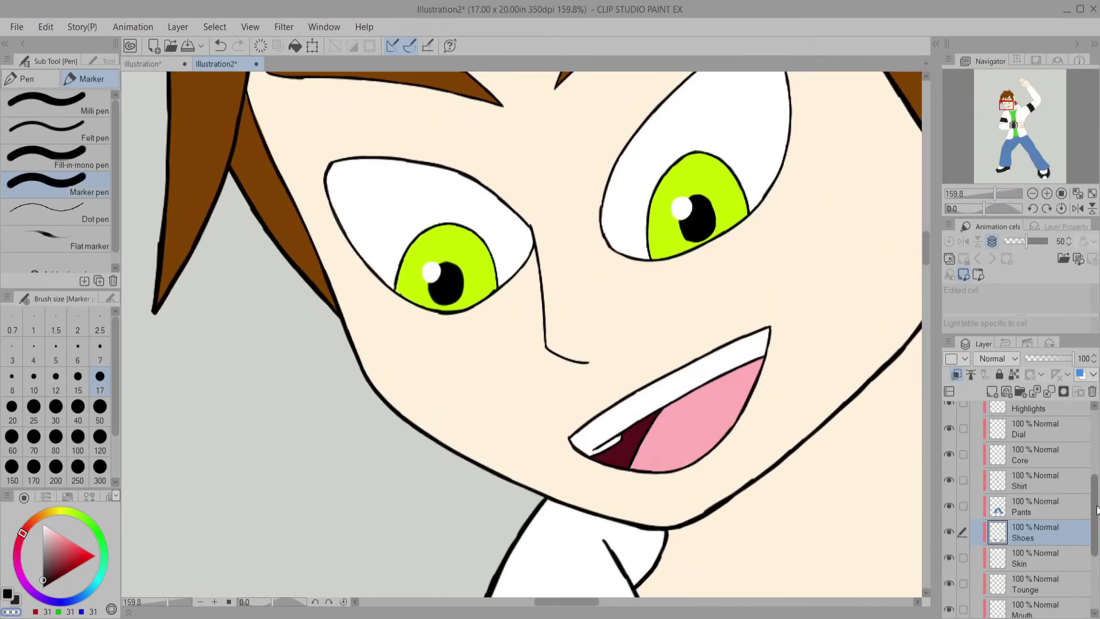
scroll(1095, 509, "down", 1)
scroll(1095, 510, "down", 3)
left_click(1034, 543)
left_click(100, 407)
left_click(70, 511)
left_click_drag(390, 246, 507, 252)
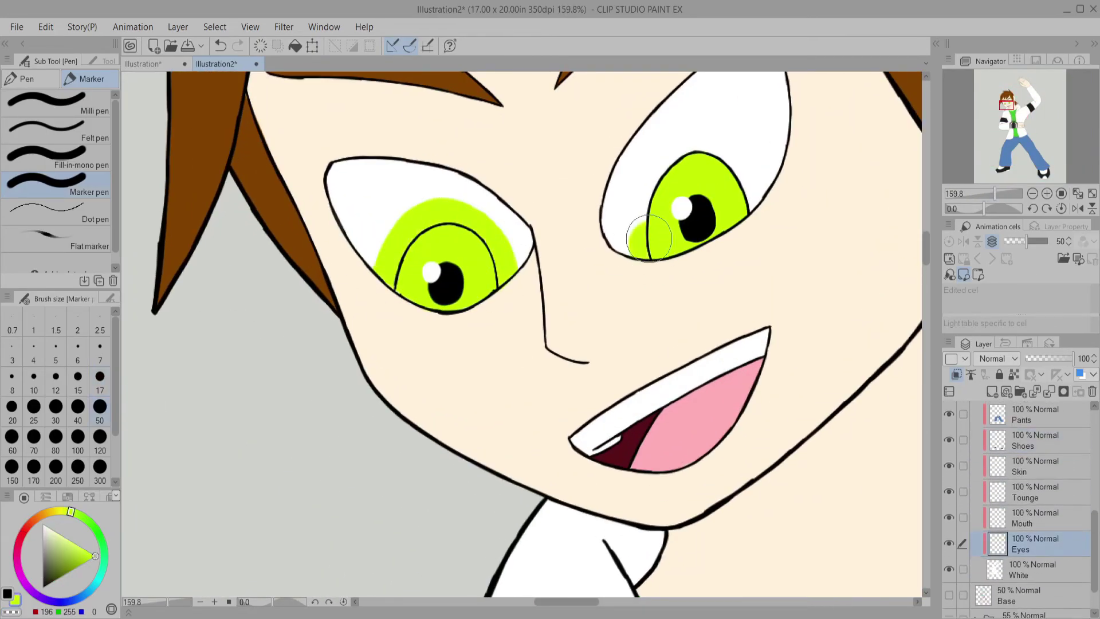
left_click_drag(636, 172, 756, 166)
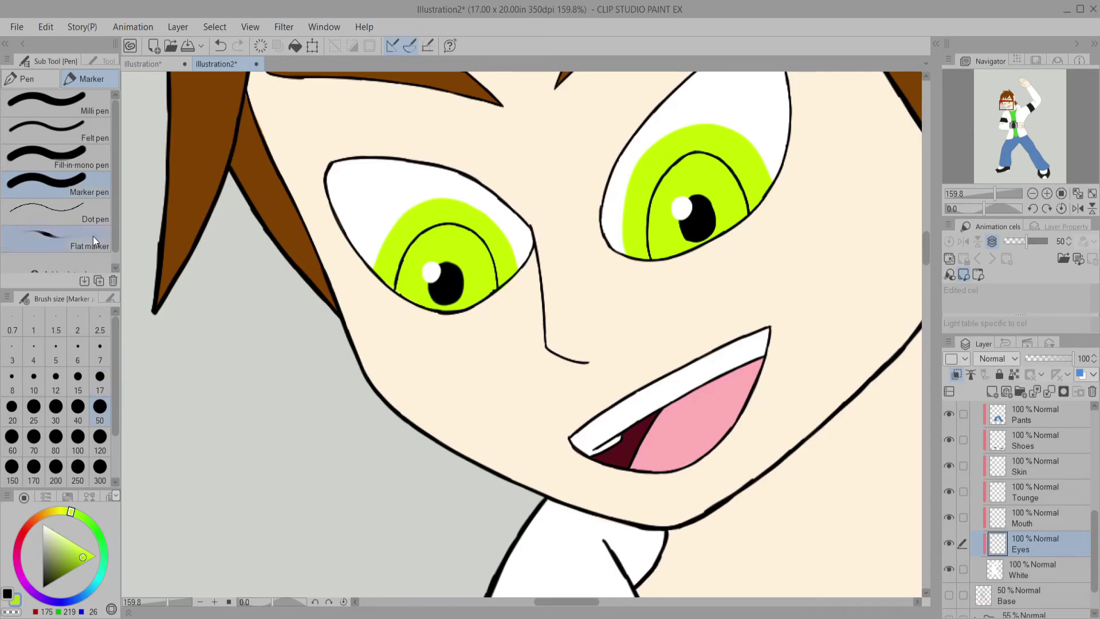
Step: Shade both irises around the pupils with the thin gouache brush, using RGB 175, 219, 26 and darker RGB 125, 162, 0
left_click(109, 61)
key("b")
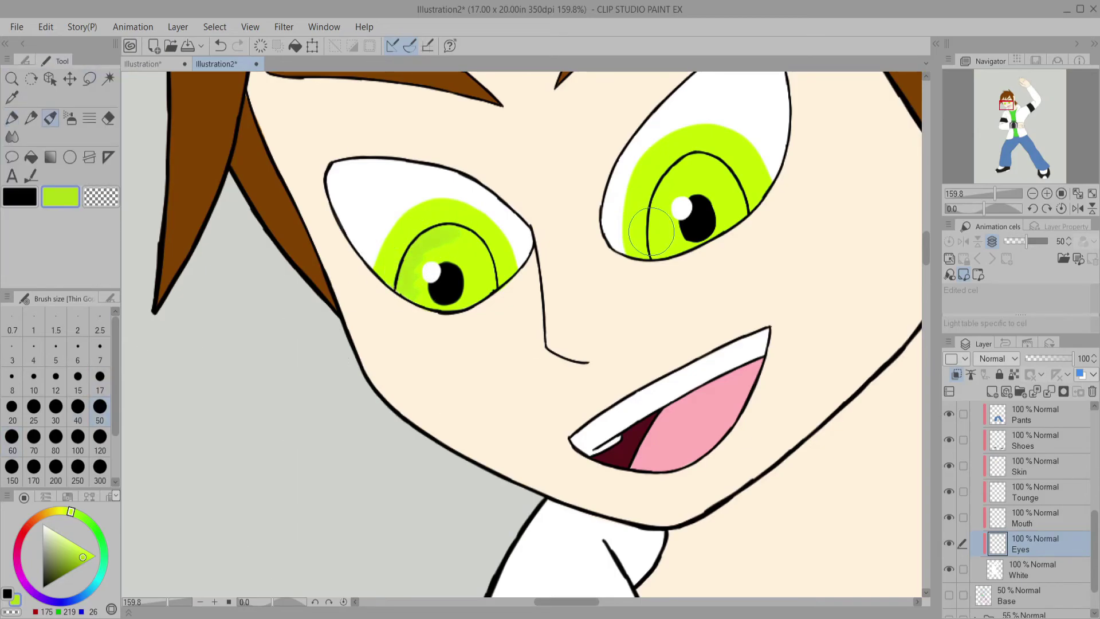
key("ctrl+z")
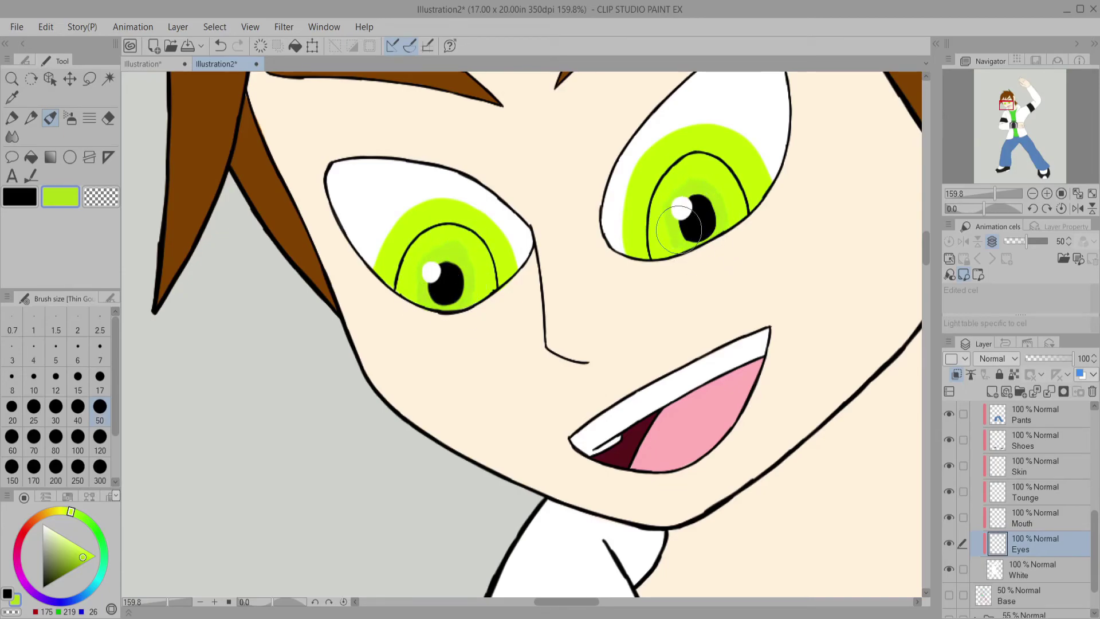
left_click(77, 567)
mouse_move(453, 270)
left_mouse_down()
mouse_move(428, 281)
mouse_move(457, 267)
mouse_move(434, 303)
left_mouse_up()
mouse_move(699, 196)
left_mouse_down()
mouse_move(698, 243)
mouse_move(670, 202)
left_mouse_up()
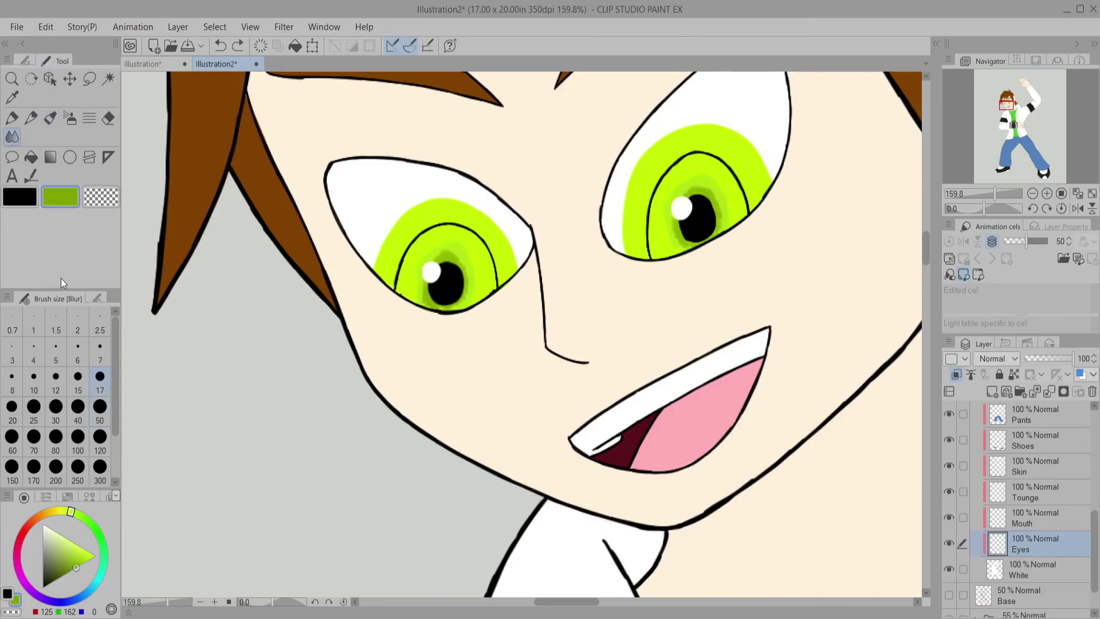
Step: Soften the green shading around both pupils with the Blur tool at size 50
key("b")
scroll(297, 411, "up", 3)
mouse_move(390, 453)
left_mouse_down()
mouse_move(362, 376)
mouse_move(326, 429)
left_mouse_up()
left_click_drag(376, 405, 356, 347)
mouse_move(785, 259)
left_mouse_down()
mouse_move(757, 380)
mouse_move(721, 356)
mouse_move(792, 309)
mouse_move(729, 290)
left_mouse_up()
key("j")
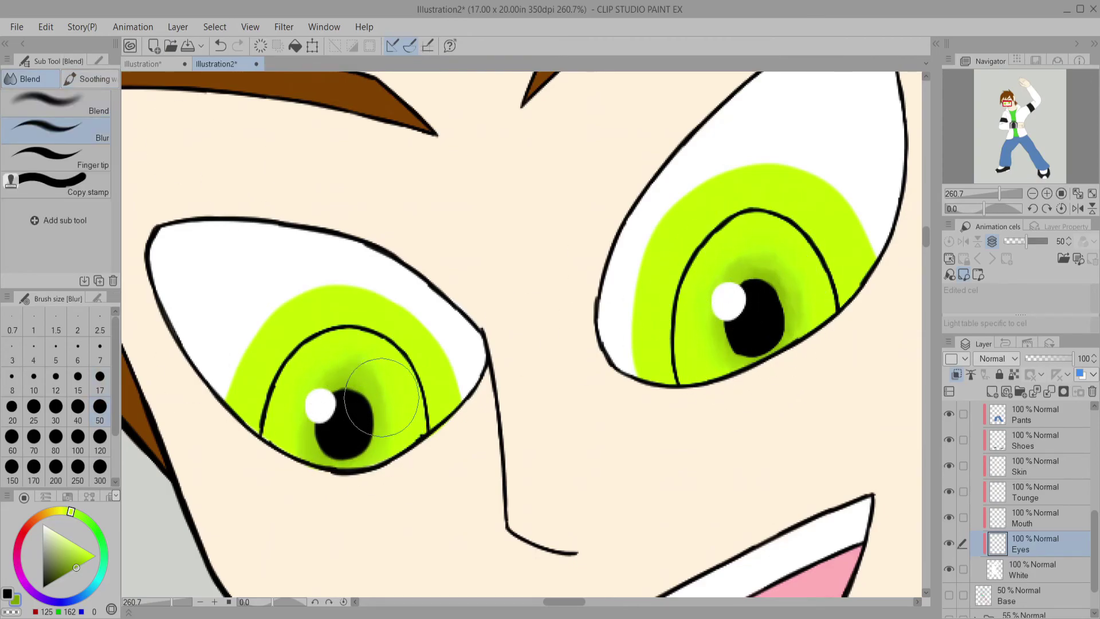
Step: Erase the green overspill around the left iris on the Eyes layer with the transparent Marker pen at size 17
key("p")
left_click(890, 430, "ctrl+shift")
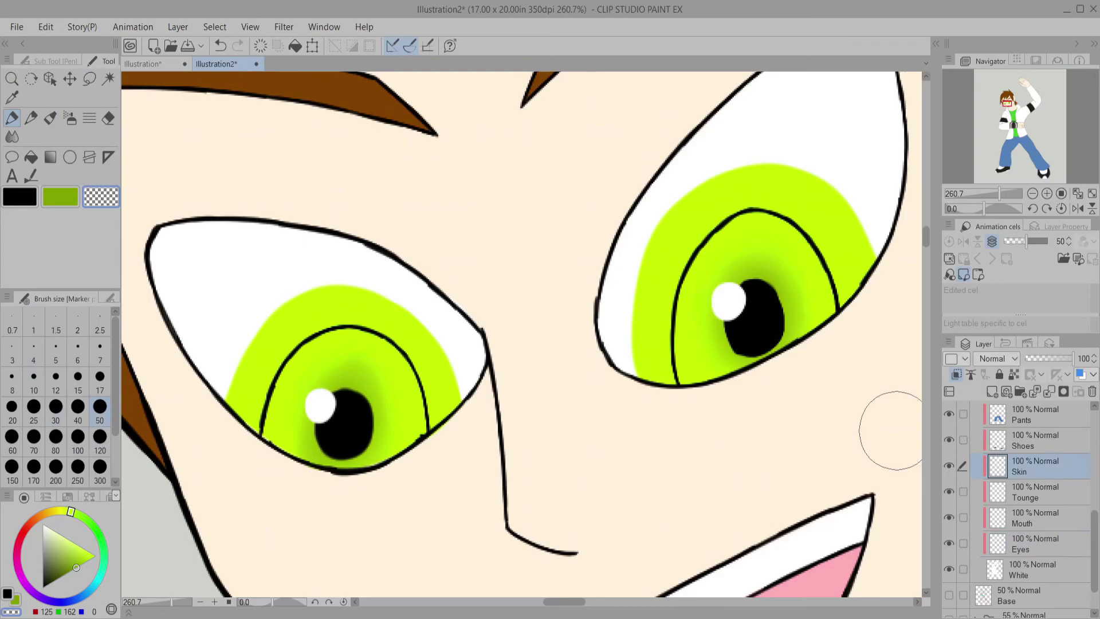
left_click_drag(243, 365, 315, 295)
mouse_move(438, 366)
left_mouse_down()
mouse_move(441, 433)
mouse_move(461, 406)
mouse_move(446, 171)
left_mouse_up()
key("ctrl+z")
mouse_move(430, 117)
left_mouse_down()
mouse_move(473, 178)
mouse_move(469, 158)
mouse_move(482, 226)
left_mouse_up()
left_click(1061, 209)
left_click(306, 343, "alt")
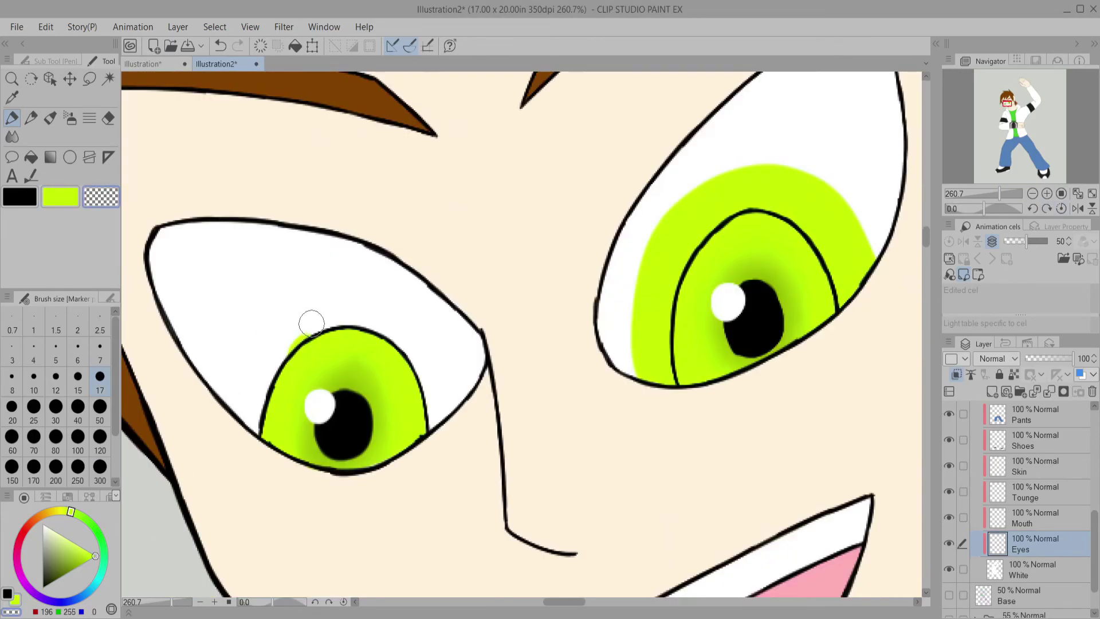
Step: Erase the green overspill outside the right iris outline, enlarging the transparent Marker pen to size 40
mouse_move(733, 194)
left_mouse_down()
mouse_move(658, 304)
mouse_move(664, 385)
left_mouse_up()
left_click_drag(813, 221, 854, 281)
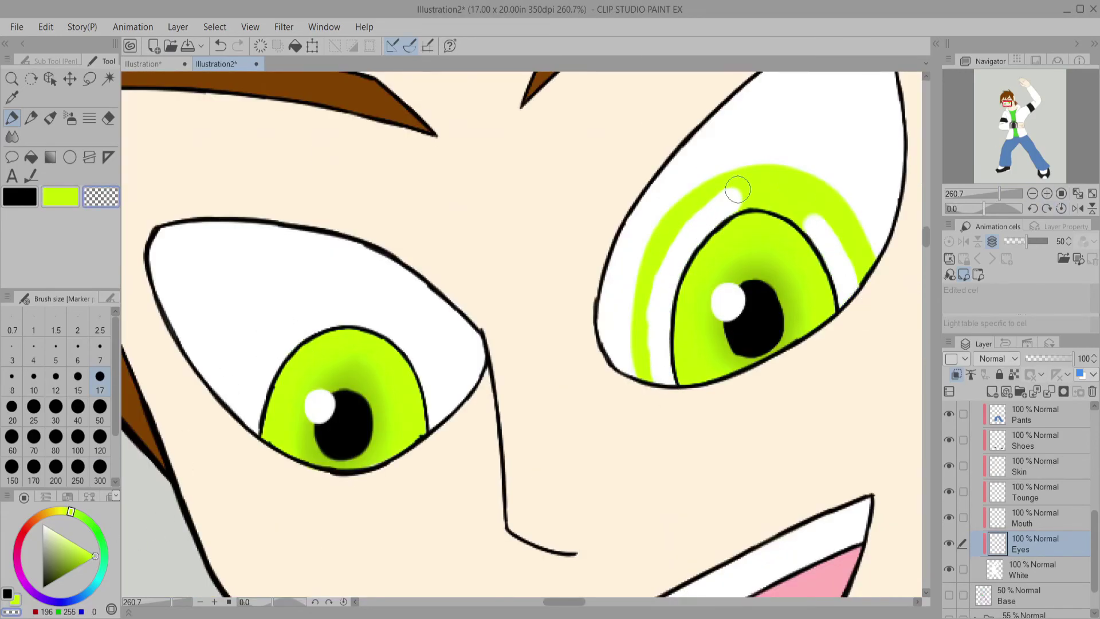
left_click_drag(753, 197, 798, 215)
mouse_move(750, 169)
left_mouse_down()
mouse_move(636, 378)
mouse_move(876, 275)
left_mouse_up()
Step: Collapse Folder 1 and add a layer named Shadow above it, clipped to the artwork below
left_click_drag(999, 193, 970, 193)
scroll(1084, 499, "down", 1)
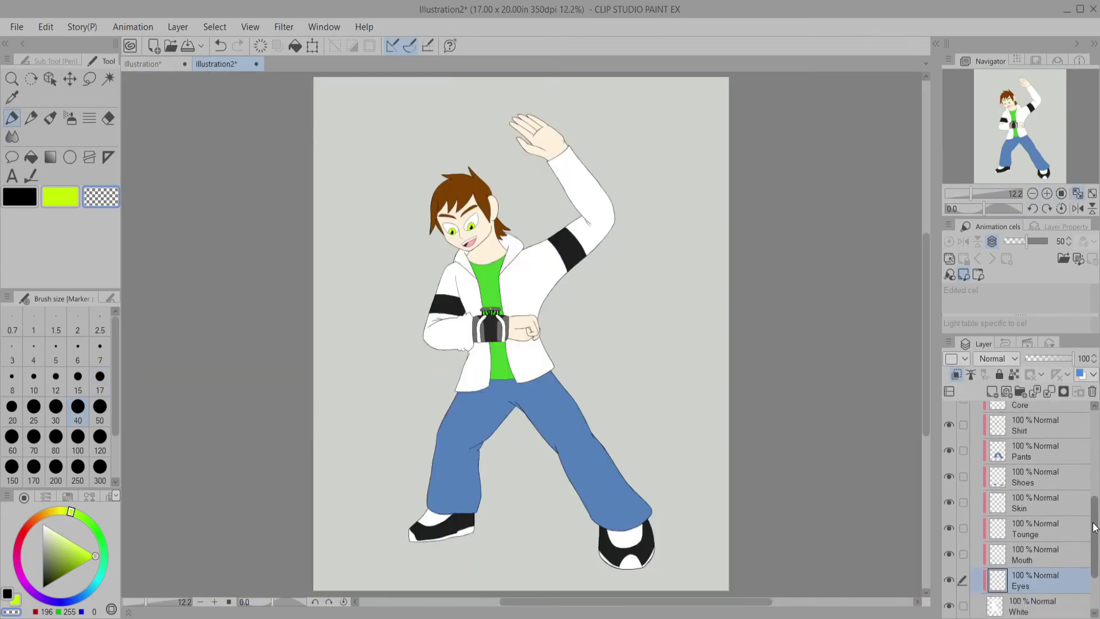
scroll(997, 429, "up", 5)
left_click(976, 413)
key("ctrl+shift+n")
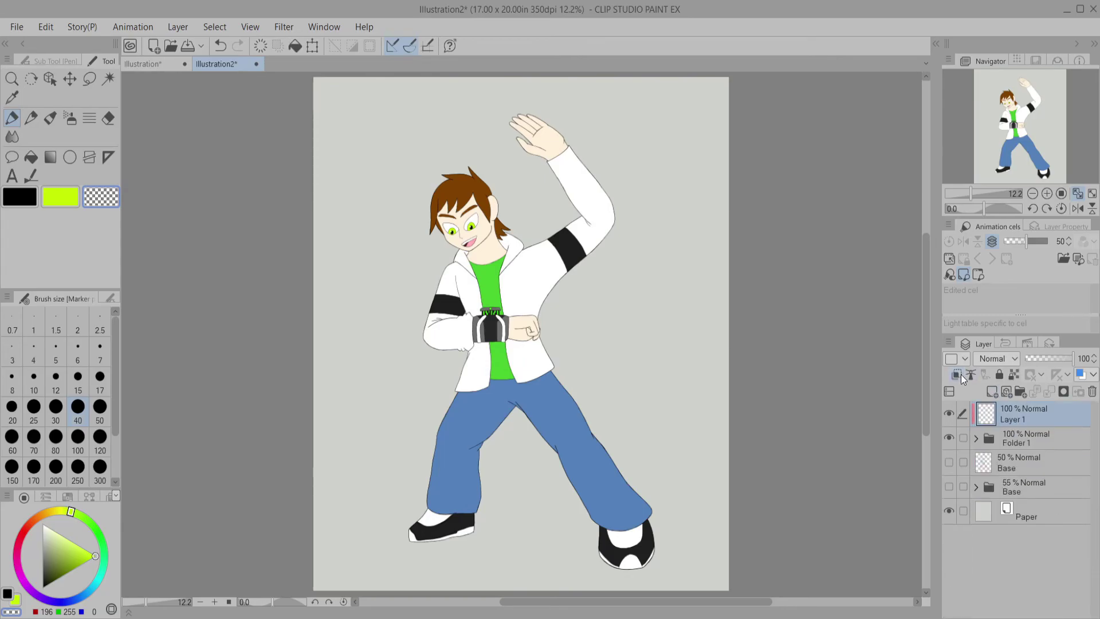
type("Shadow")
key("Return")
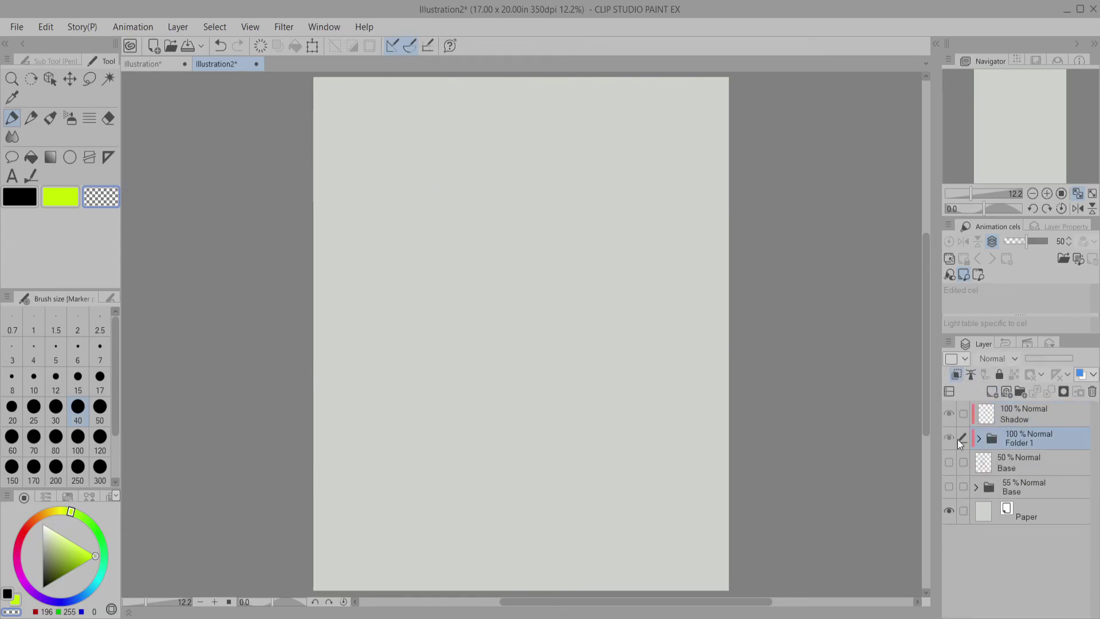
Step: Add a clipped layer named Light between the Shadow layer and Folder 1
key("ctrl+shift+n")
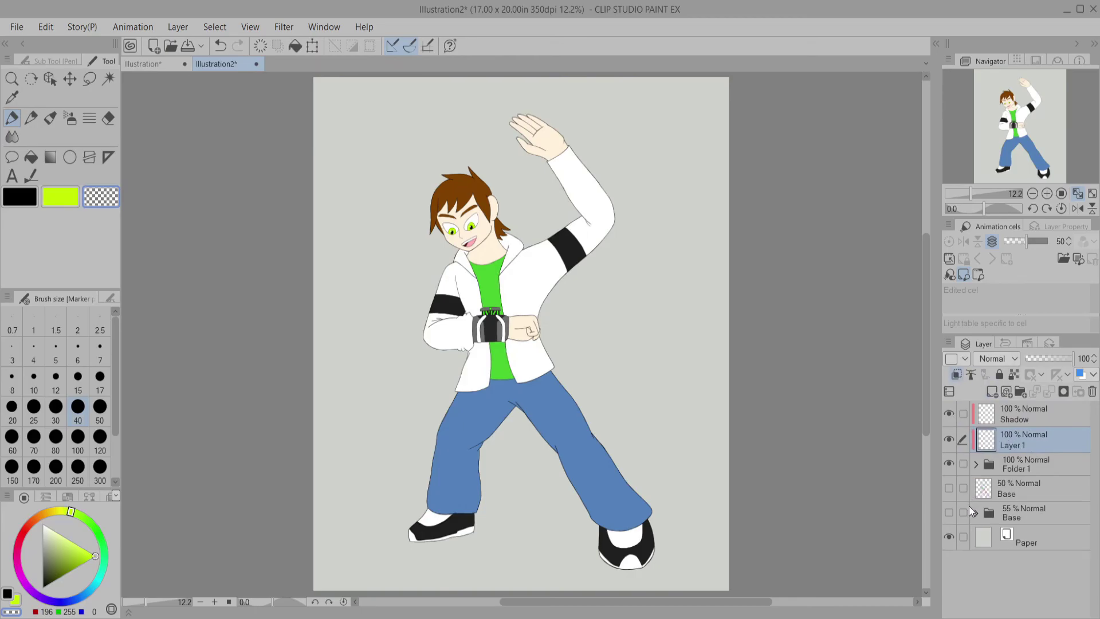
type("Light")
key("Return")
Step: Airbrush a bright green glow (RGB 0, 255, 17) over the neck, shirt and jacket, and set the Light layer to 61% opacity
key("b")
scroll(520, 416, "up", 5)
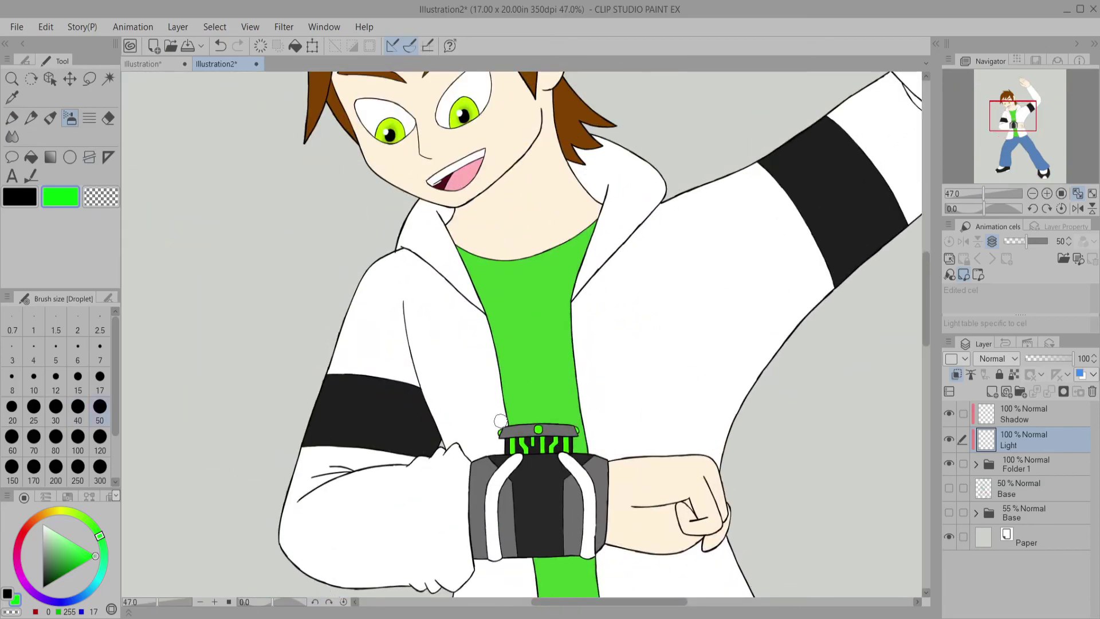
key("b")
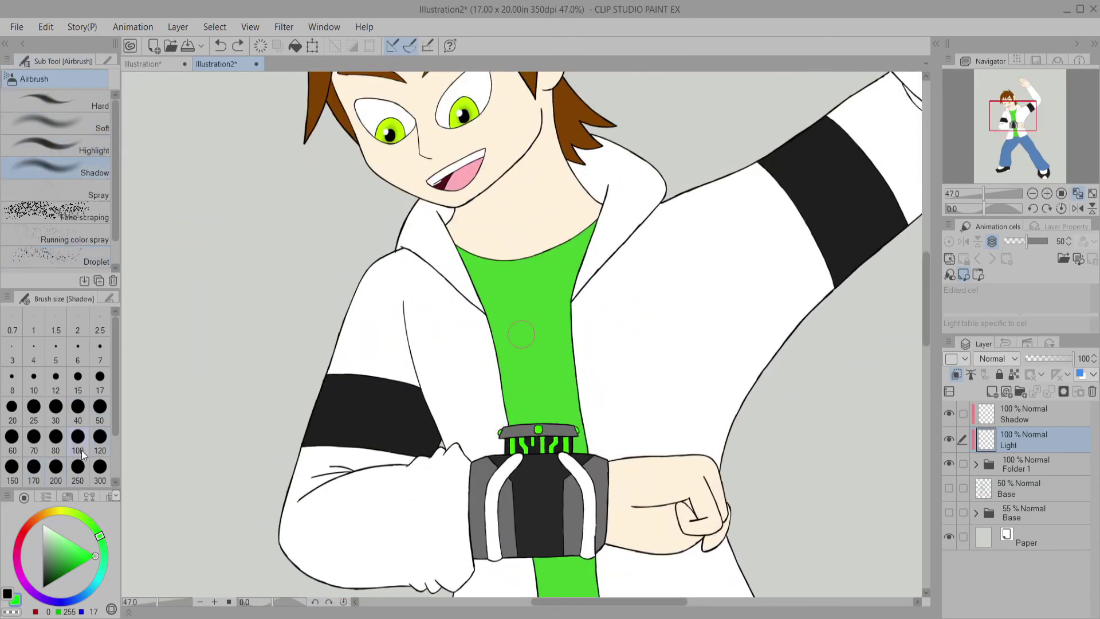
mouse_move(513, 382)
left_mouse_down()
mouse_move(368, 393)
mouse_move(332, 372)
left_mouse_up()
key("ctrl+z")
mouse_move(395, 166)
left_mouse_down()
mouse_move(493, 188)
mouse_move(504, 378)
mouse_move(437, 332)
mouse_move(573, 372)
mouse_move(655, 233)
mouse_move(572, 172)
mouse_move(486, 257)
left_mouse_up()
left_click_drag(573, 229, 563, 392)
left_click(1066, 359)
left_click_drag(1066, 359, 1054, 359)
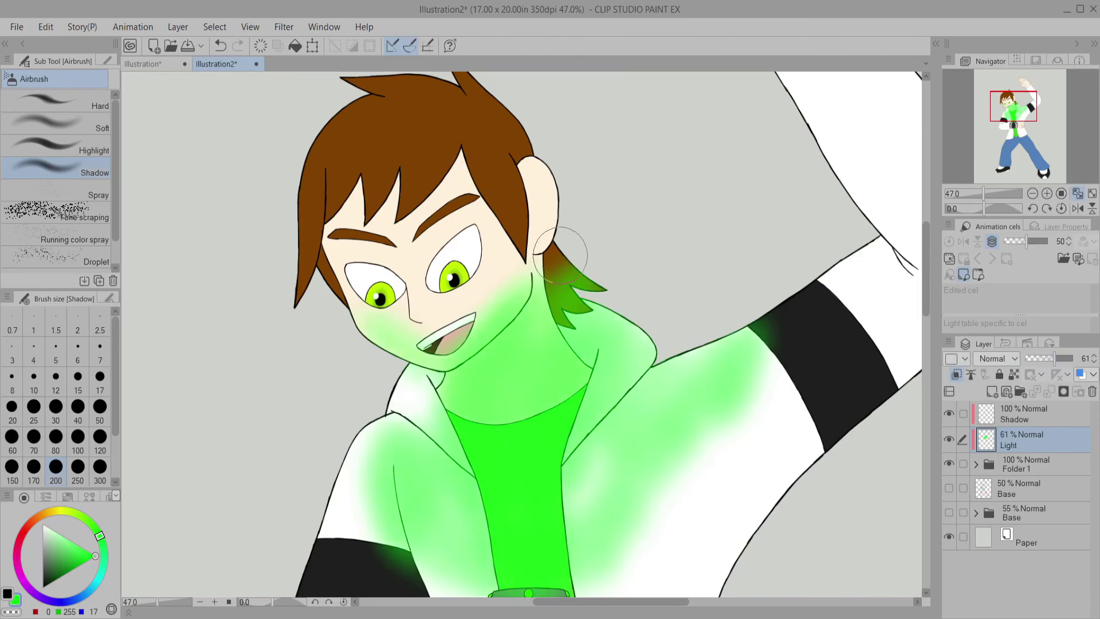
Step: Extend the green airbrush glow over the hair, face, ear and raised arm at size 200
left_click_drag(541, 172, 597, 318)
mouse_move(298, 275)
left_mouse_down()
mouse_move(367, 211)
mouse_move(453, 183)
mouse_move(516, 230)
left_mouse_up()
scroll(860, 251, "up", 5)
mouse_move(521, 135)
left_mouse_down()
mouse_move(620, 216)
mouse_move(767, 401)
left_mouse_up()
scroll(806, 246, "down", 5)
Step: Airbrush black shading along the raised jacket sleeve on the Shadow layer
left_click(1033, 420)
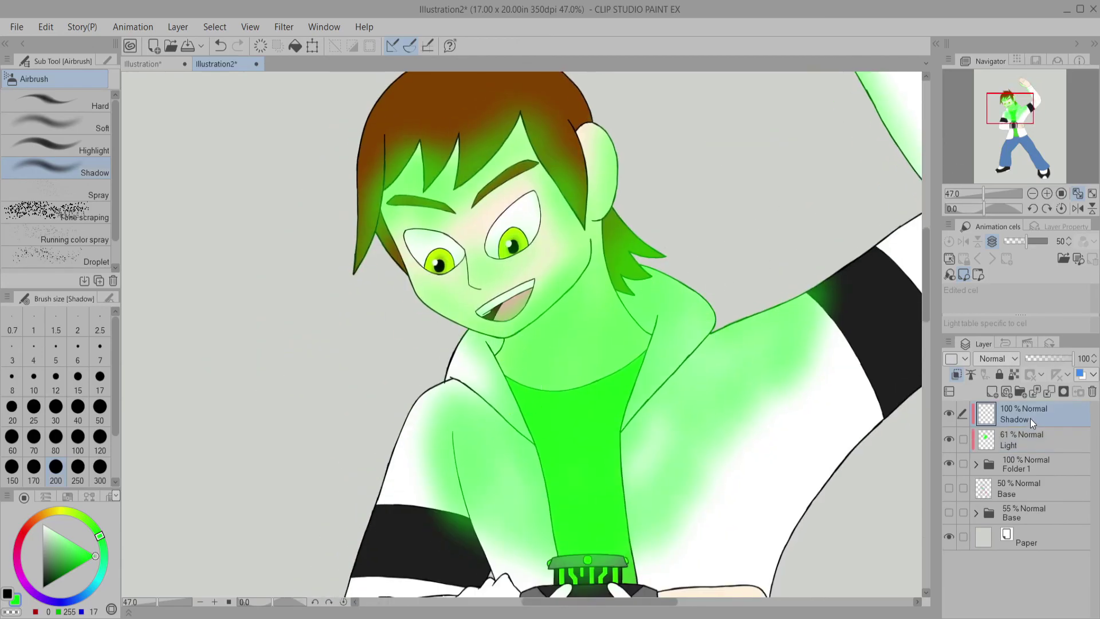
key("x")
scroll(967, 159, "down", 1)
mouse_move(743, 202)
left_mouse_down()
mouse_move(582, 388)
mouse_move(630, 344)
left_mouse_up()
key("ctrl+z")
mouse_move(736, 179)
left_mouse_down()
mouse_move(724, 160)
mouse_move(837, 267)
mouse_move(712, 197)
mouse_move(876, 246)
mouse_move(548, 404)
mouse_move(573, 486)
mouse_move(584, 401)
left_mouse_up()
Step: Airbrush black shading over the lower jacket and both trouser legs on the Shadow layer
left_click(1061, 208)
scroll(1016, 132, "down", 2)
left_click_drag(1017, 149, 1016, 140)
mouse_move(601, 355)
left_mouse_down()
mouse_move(518, 387)
mouse_move(614, 521)
left_mouse_up()
scroll(548, 335, "down", 3)
mouse_move(548, 335)
left_mouse_down()
mouse_move(572, 401)
mouse_move(516, 320)
mouse_move(476, 401)
left_mouse_up()
key("ctrl+z")
mouse_move(515, 356)
left_mouse_down()
mouse_move(491, 513)
mouse_move(516, 343)
mouse_move(688, 515)
mouse_move(561, 309)
mouse_move(492, 290)
mouse_move(567, 286)
left_mouse_up()
Step: Blur the black shading on the raised sleeve, lower jacket and trousers at size 700, and set the Shadow layer to 79% opacity
key("g")
key("j")
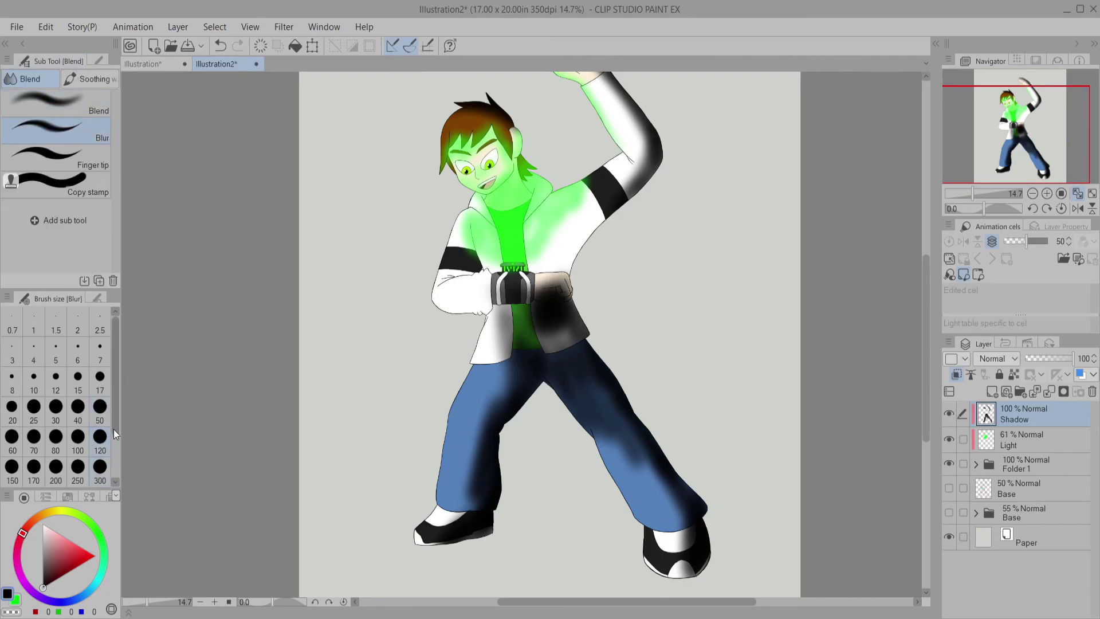
scroll(113, 447, "down", 1)
left_click(78, 468)
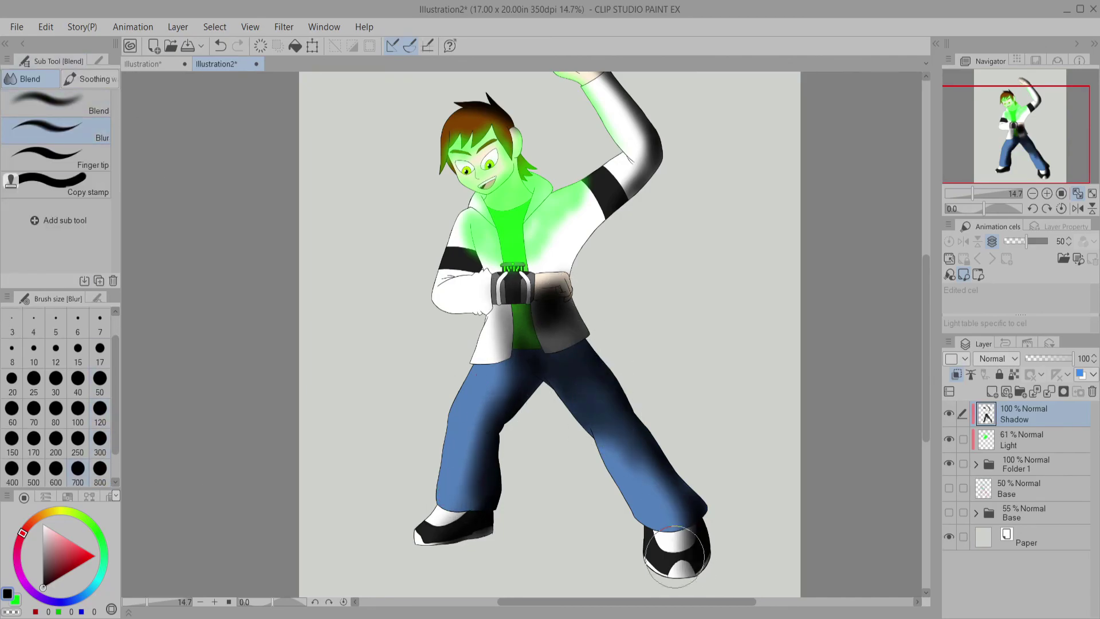
left_click_drag(630, 132, 673, 224)
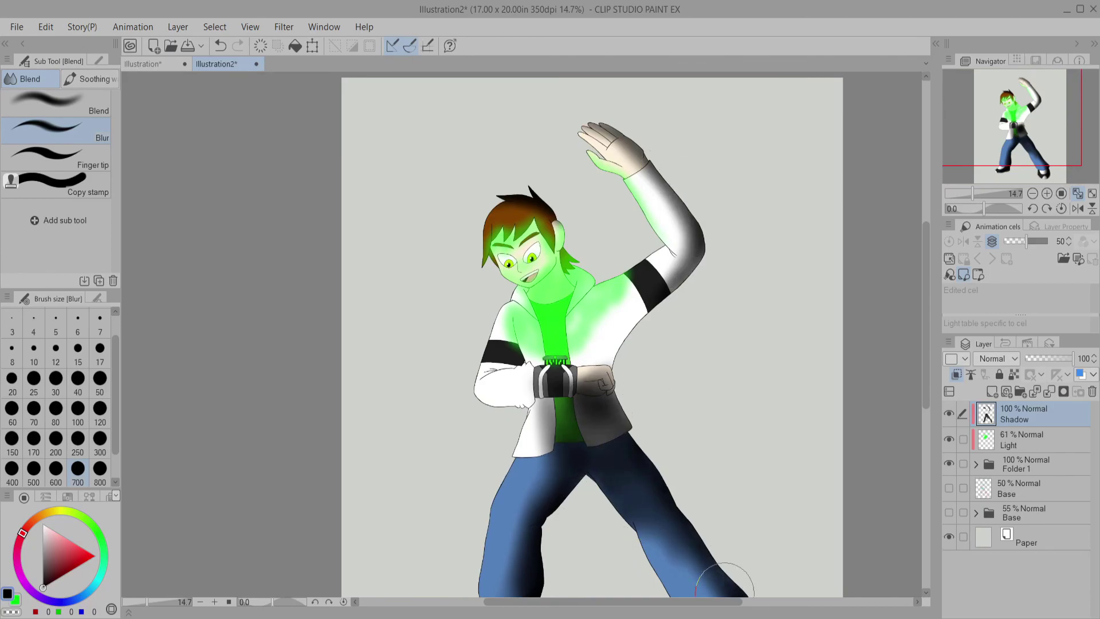
scroll(559, 393, "down", 3)
left_click_drag(1071, 358, 1061, 358)
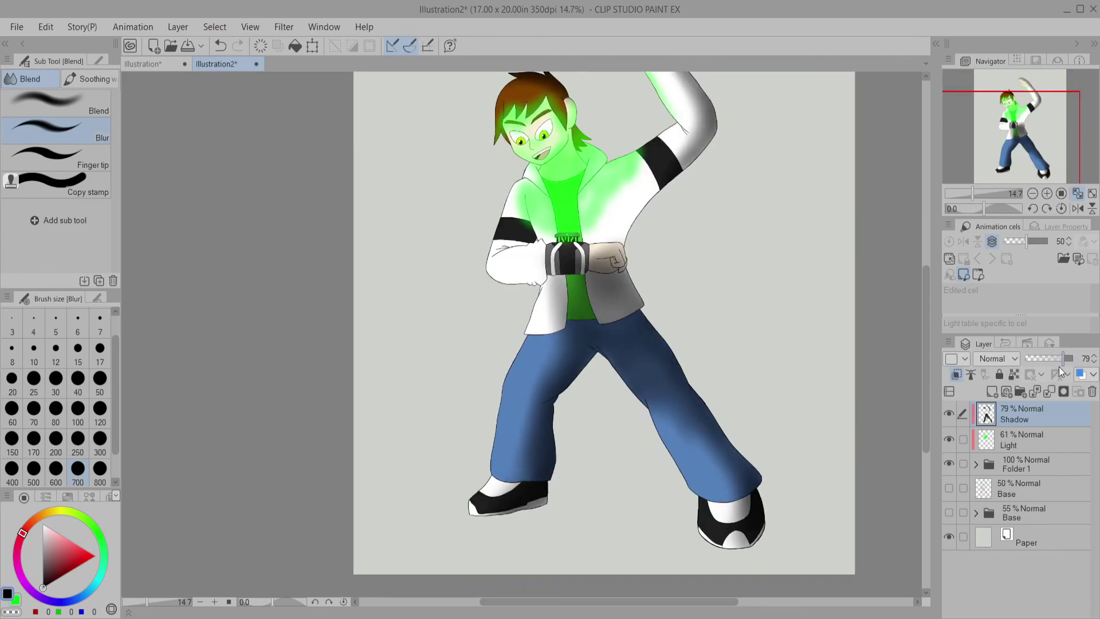
Step: Blur the green glow over the neck and jacket on the Light layer at size 700, and reselect the Shadow layer
left_click(1025, 440)
scroll(594, 137, "up", 3)
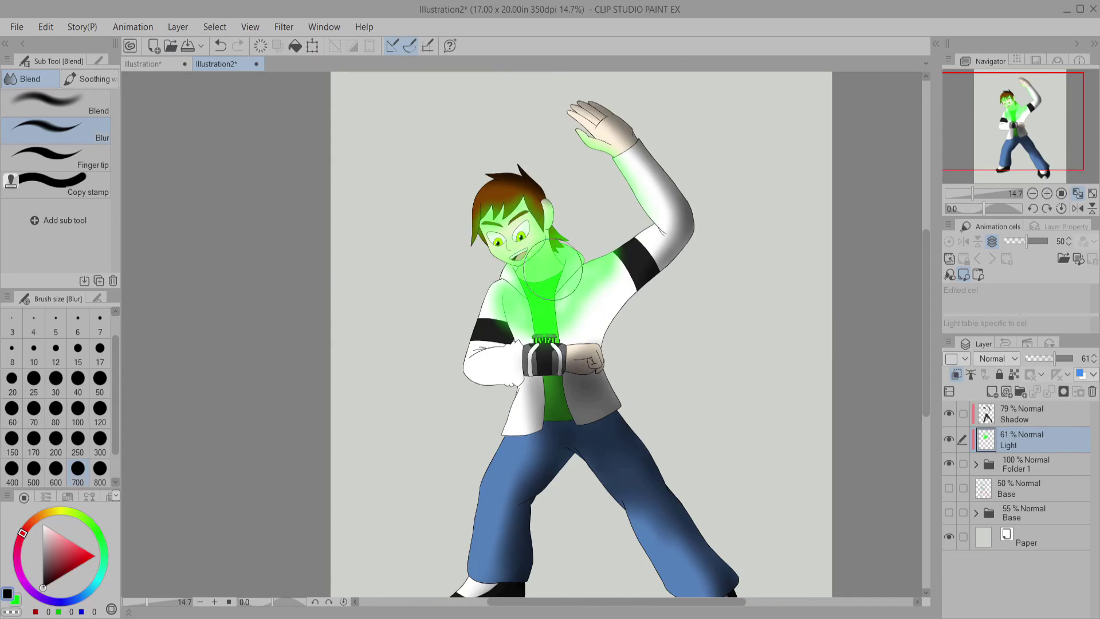
left_click(1022, 414)
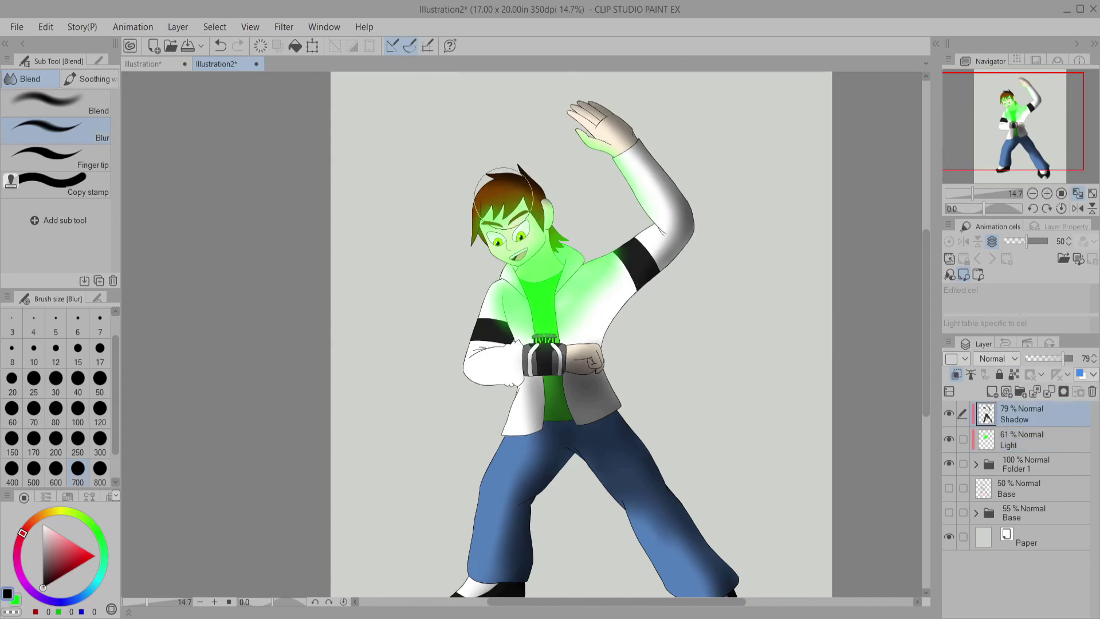
scroll(565, 489, "down", 2)
scroll(566, 489, "right", 1)
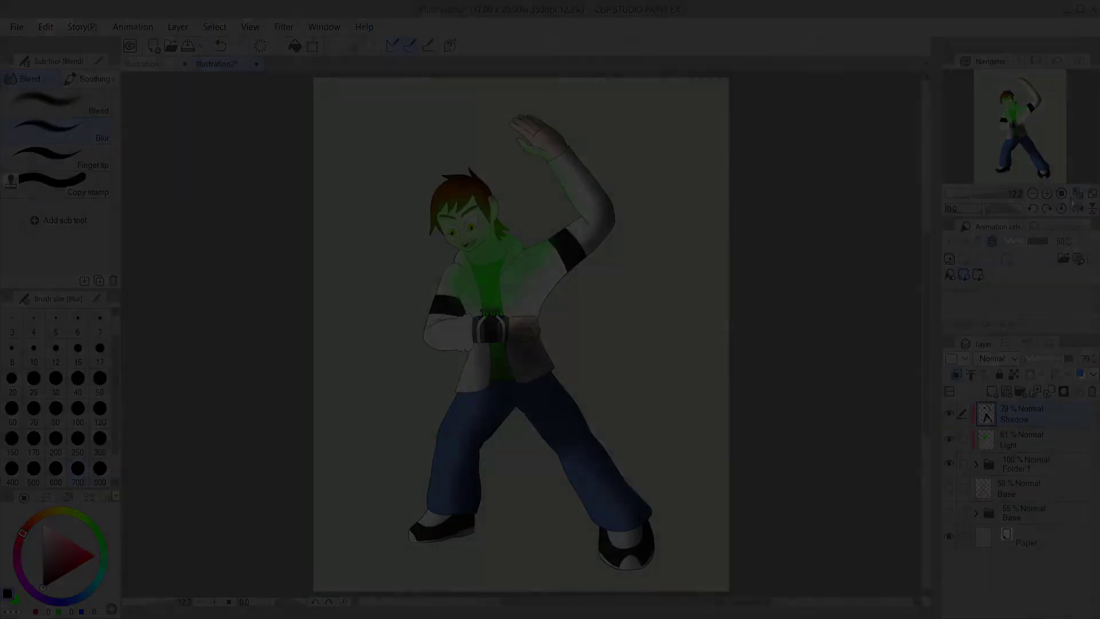